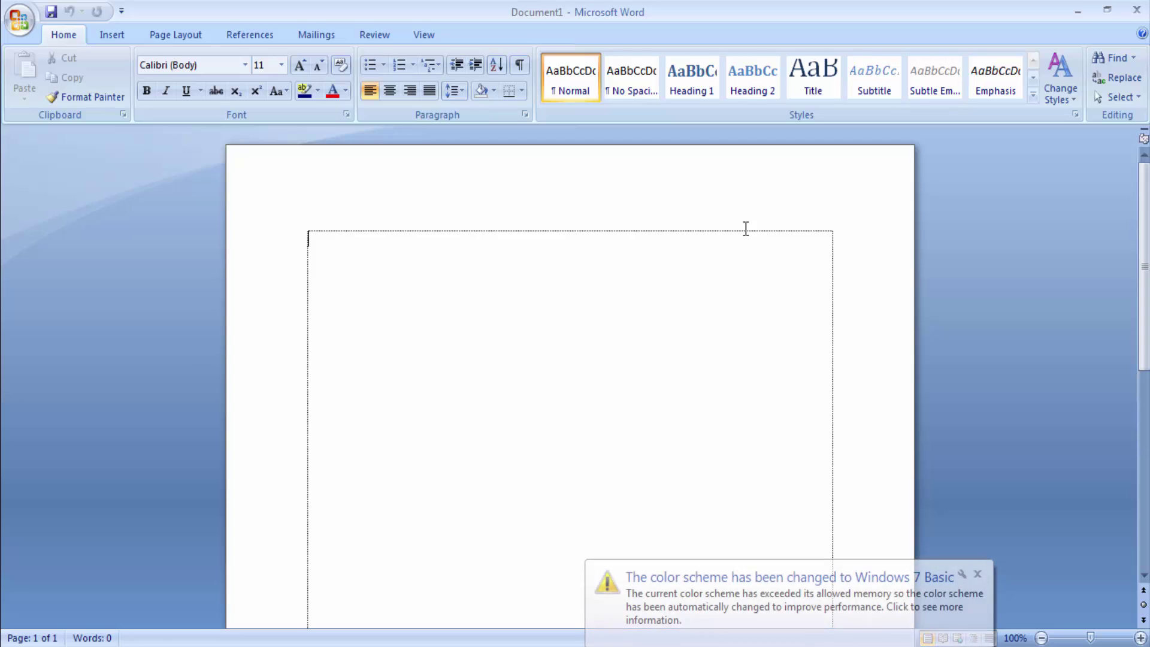
Step: Dismiss the color scheme notification and place the cursor in the blank document
left_click(976, 575)
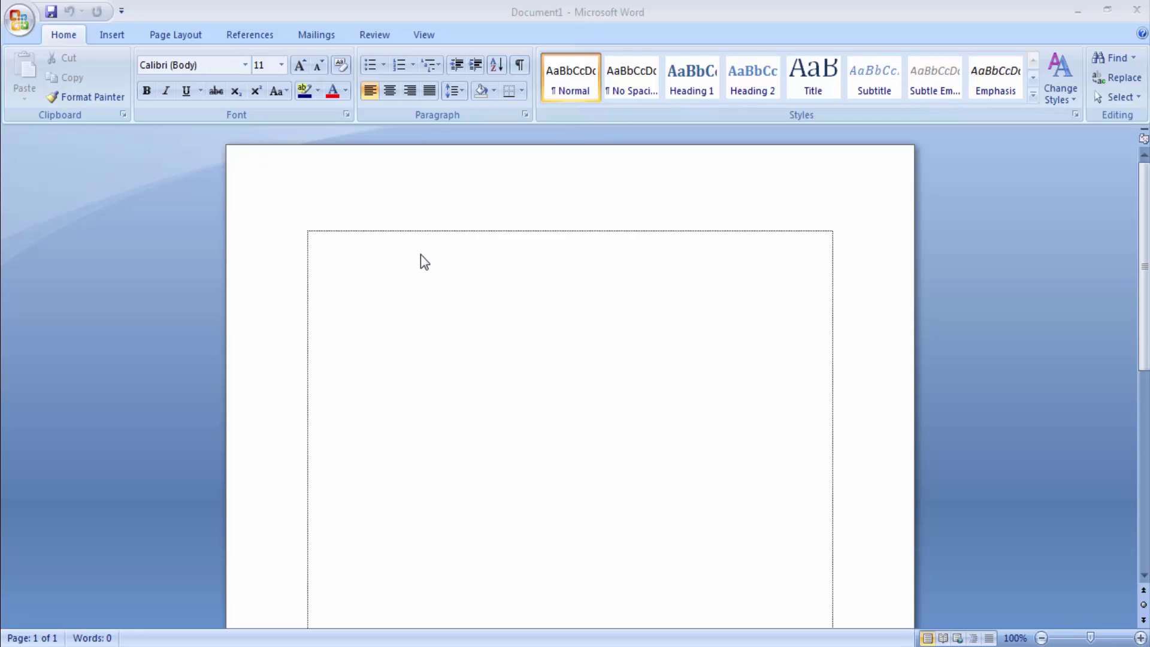
left_click(340, 264)
left_click(187, 91)
Step: Minimize the document and open the Building Wordpress Themes From Scratch PDF from the WP PDF folder on the desktop
left_click(1073, 12)
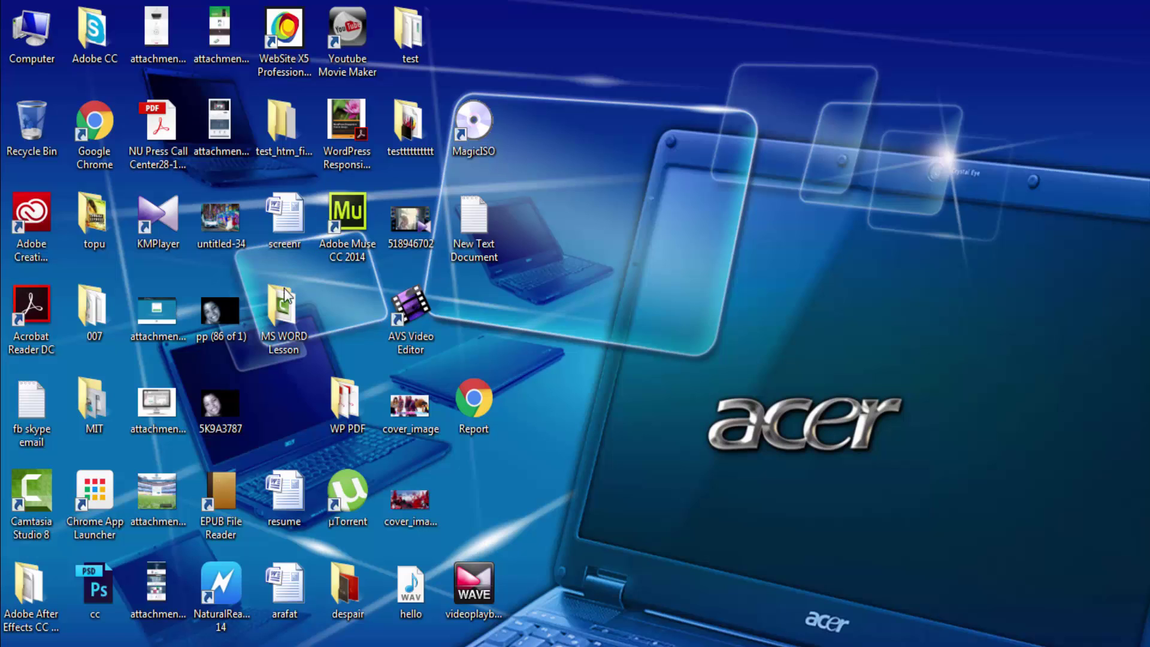
double_click(343, 404)
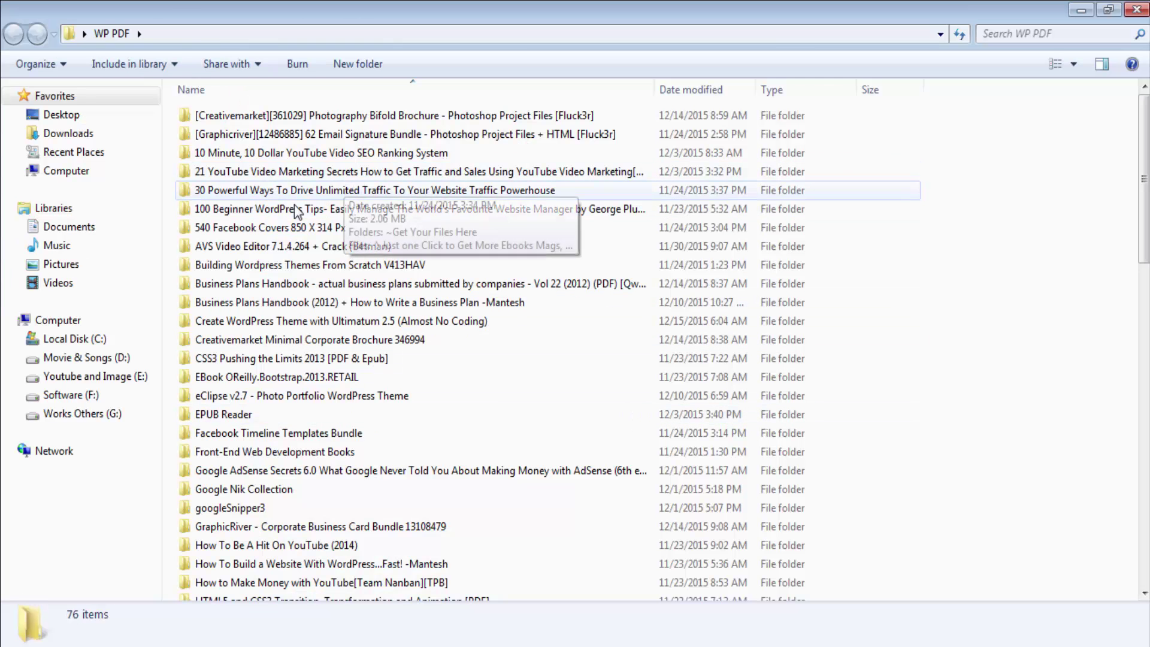
double_click(405, 266)
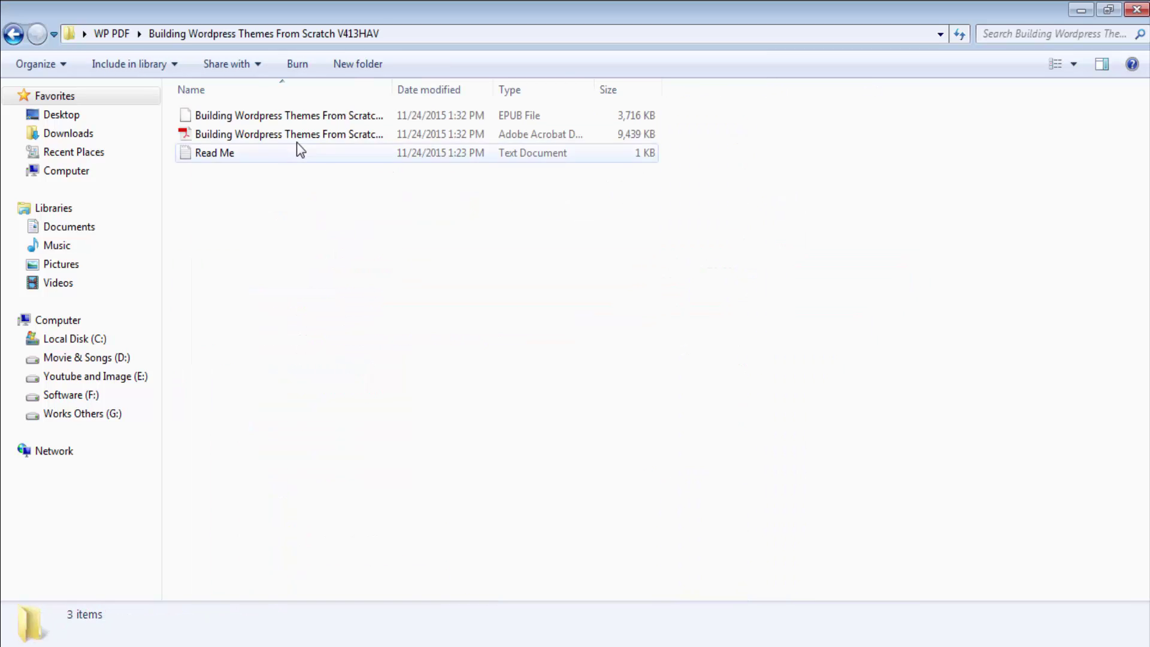
double_click(303, 134)
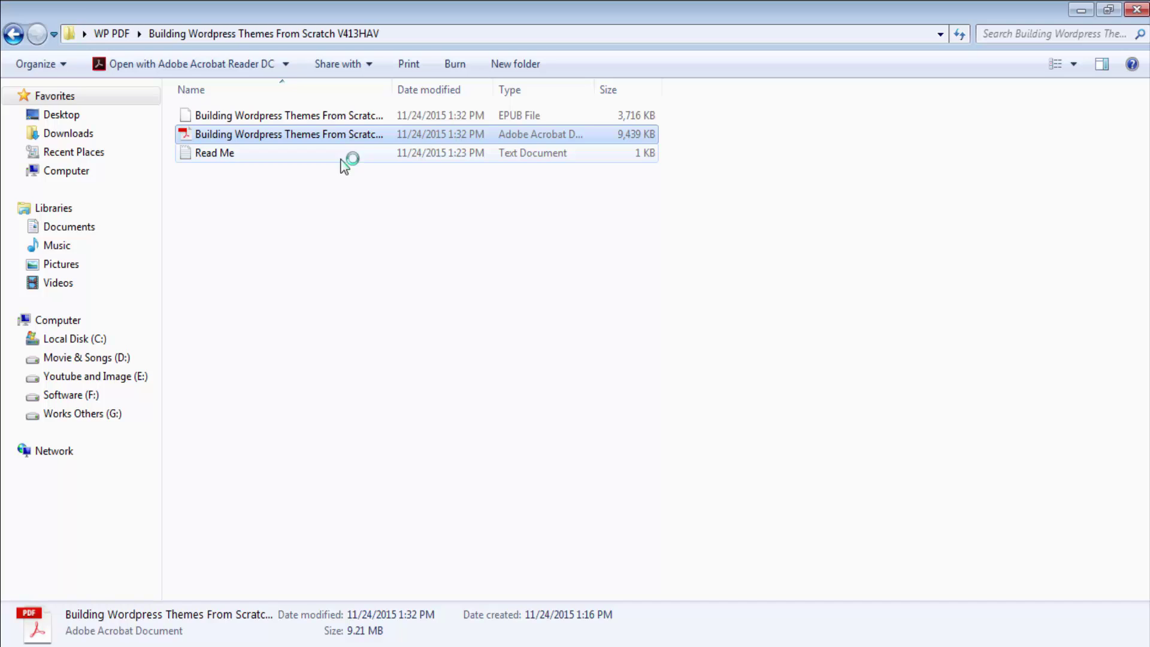
Step: Select and copy the first two paragraphs of the Introduction on page 7 of the PDF
scroll(612, 419, "down", 1)
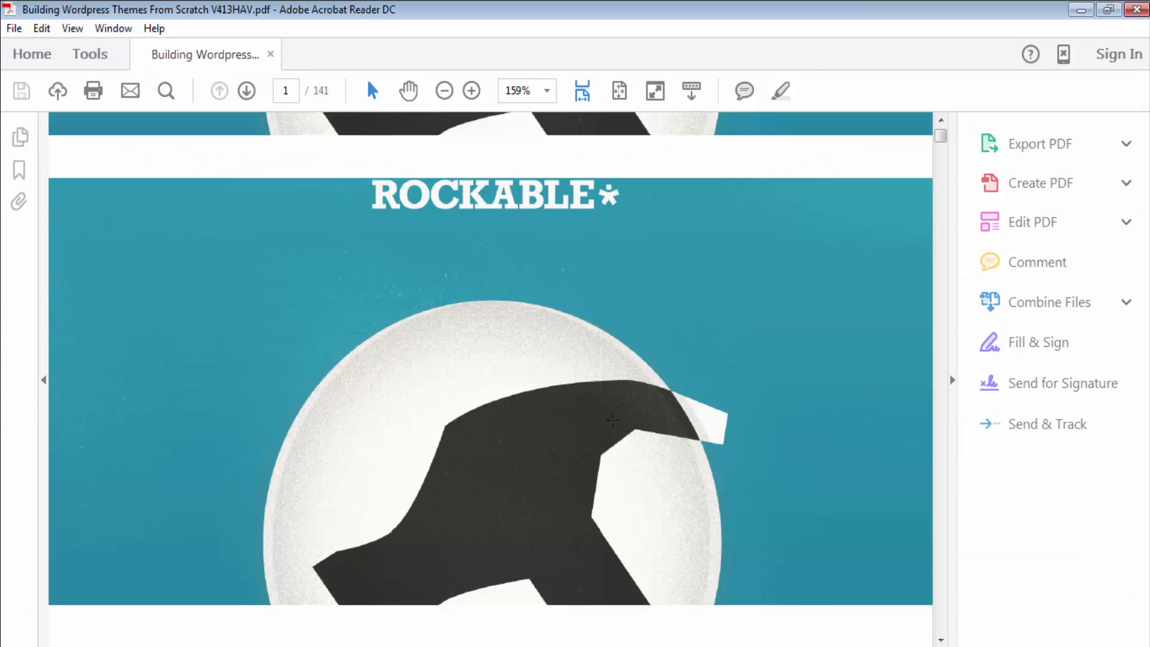
scroll(612, 420, "down", 15)
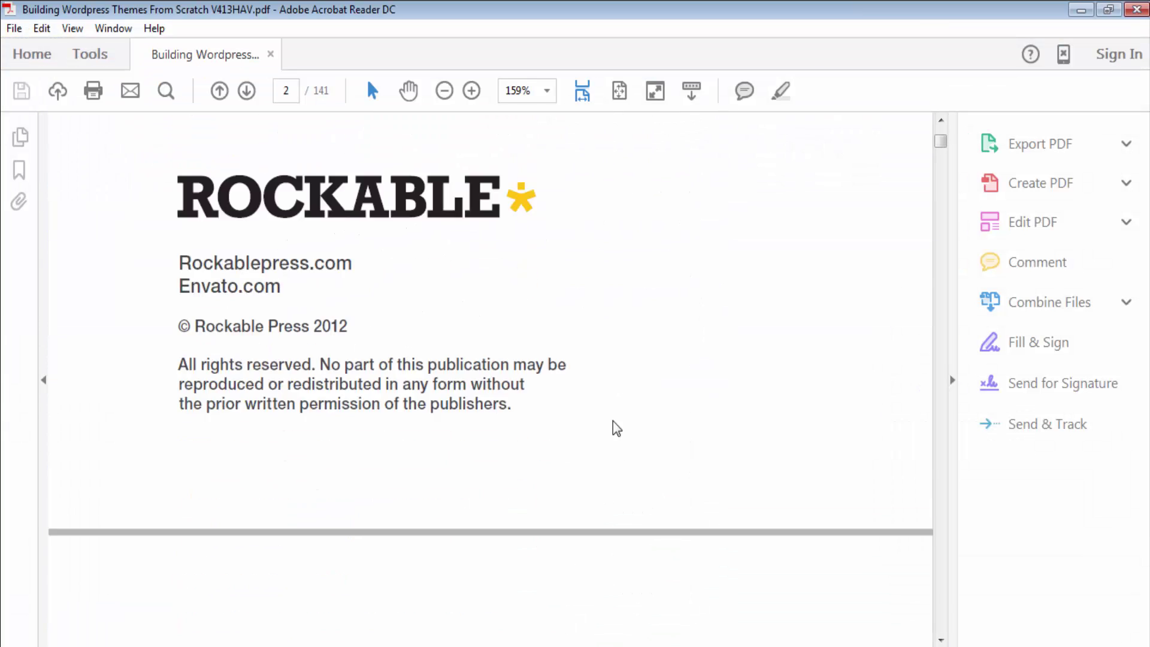
scroll(616, 428, "down", 18)
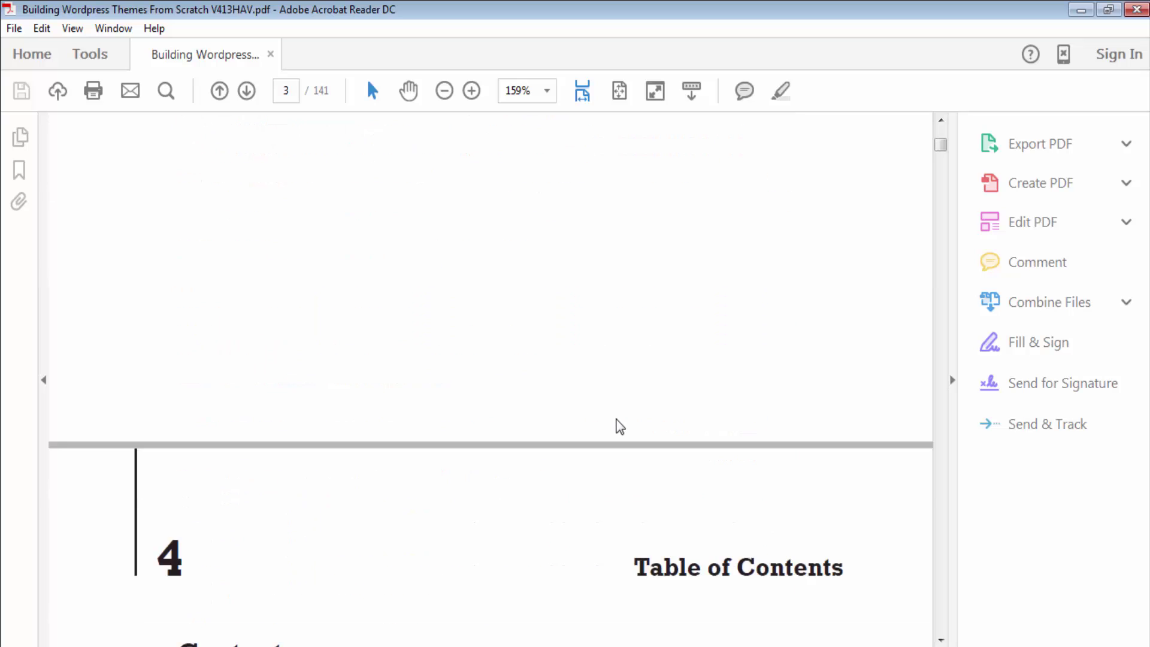
scroll(620, 426, "down", 20)
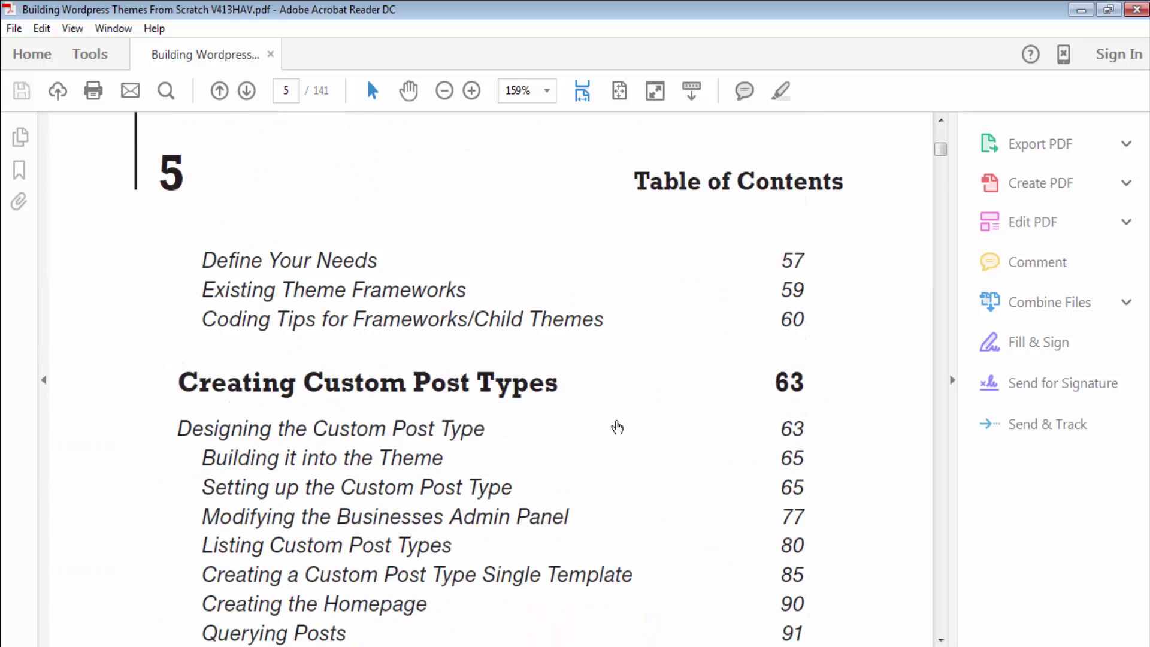
scroll(617, 426, "down", 20)
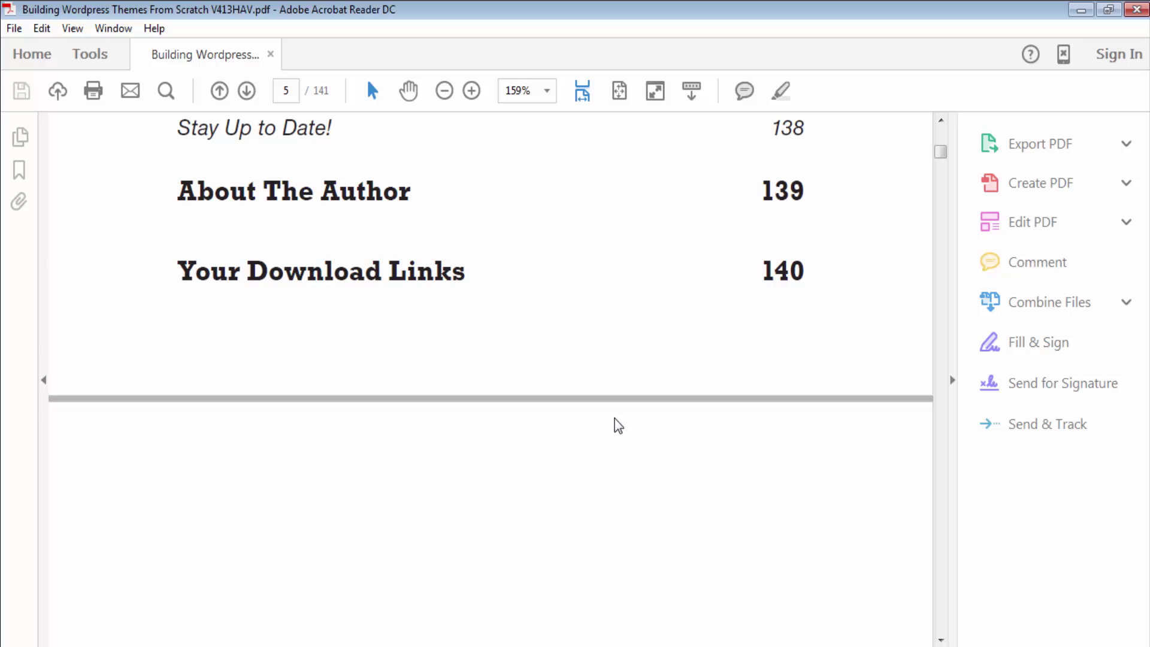
scroll(617, 426, "down", 5)
scroll(617, 425, "down", 20)
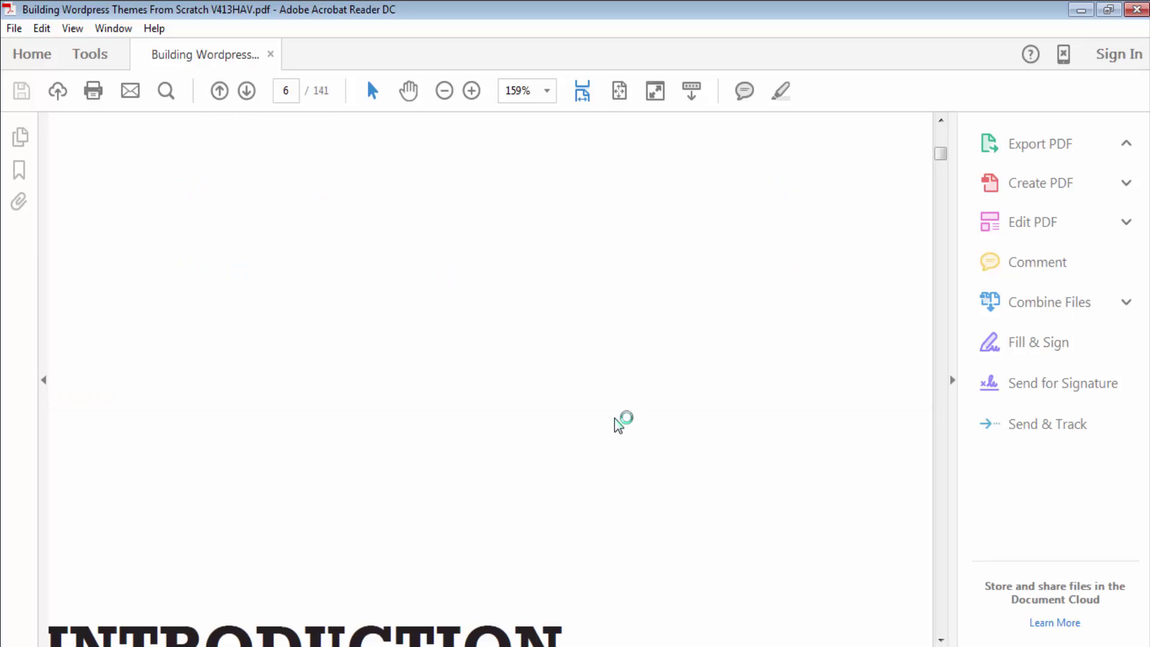
scroll(614, 417, "up", 3)
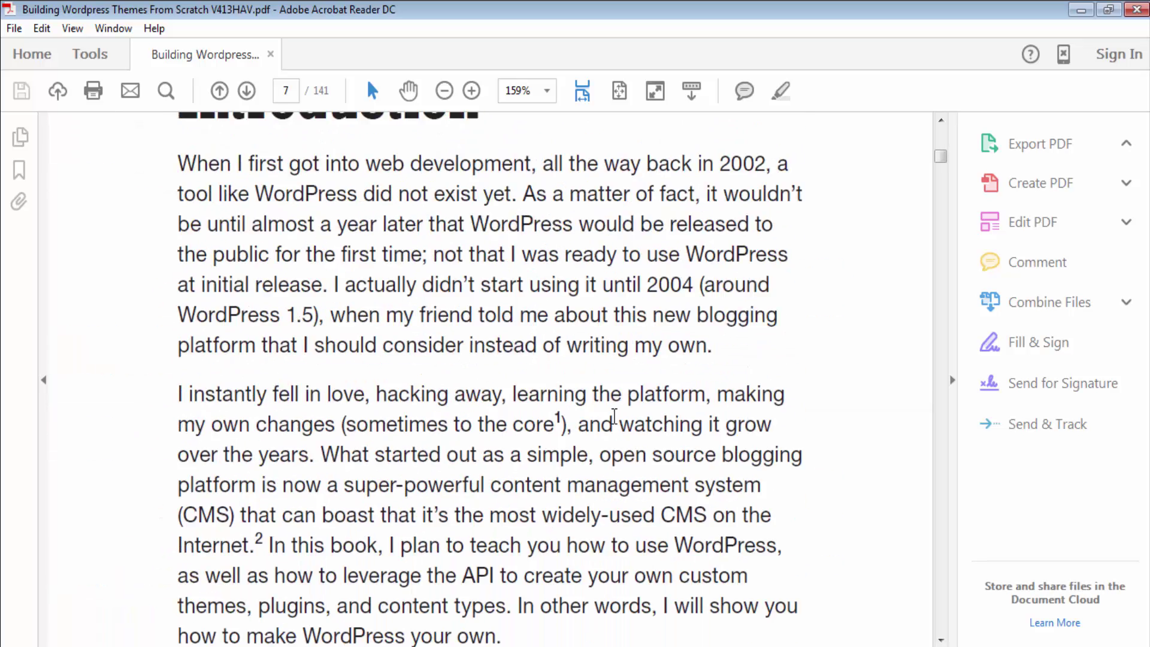
left_click_drag(181, 245, 787, 625)
scroll(793, 595, "down", 3)
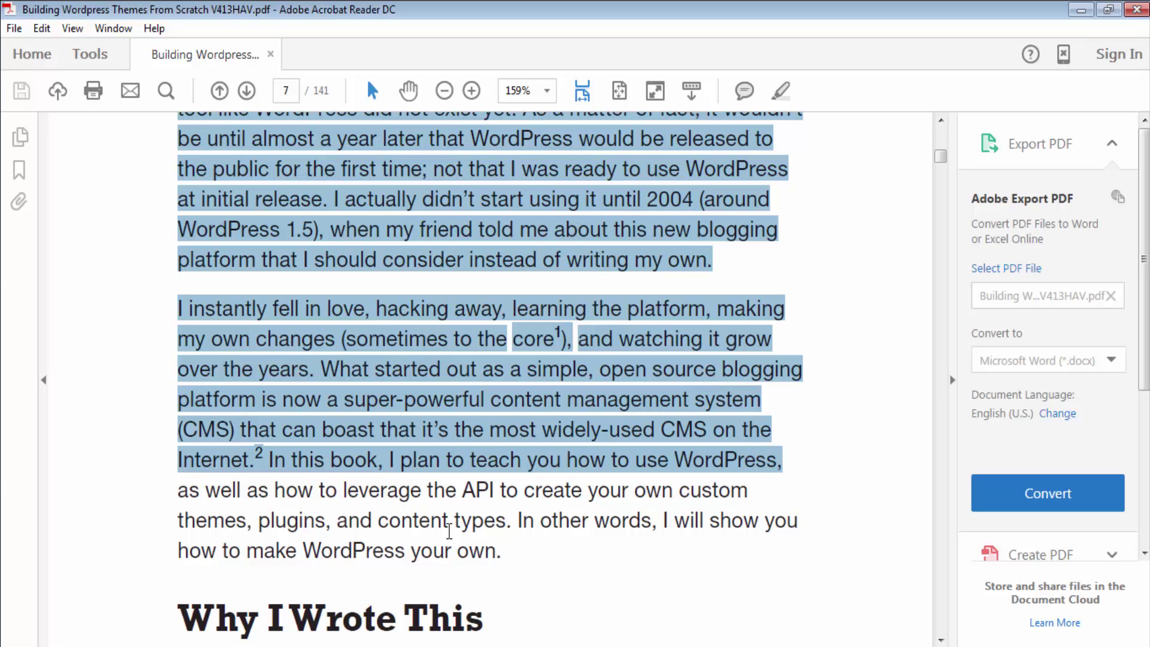
left_click(512, 557, "shift")
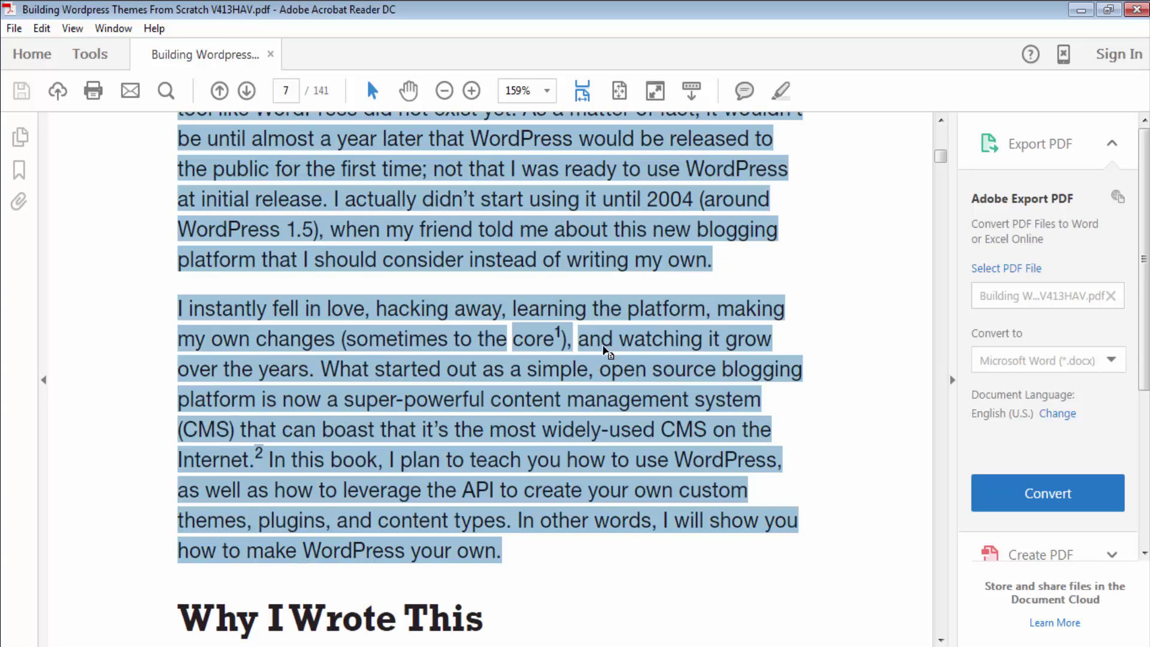
right_click(617, 265)
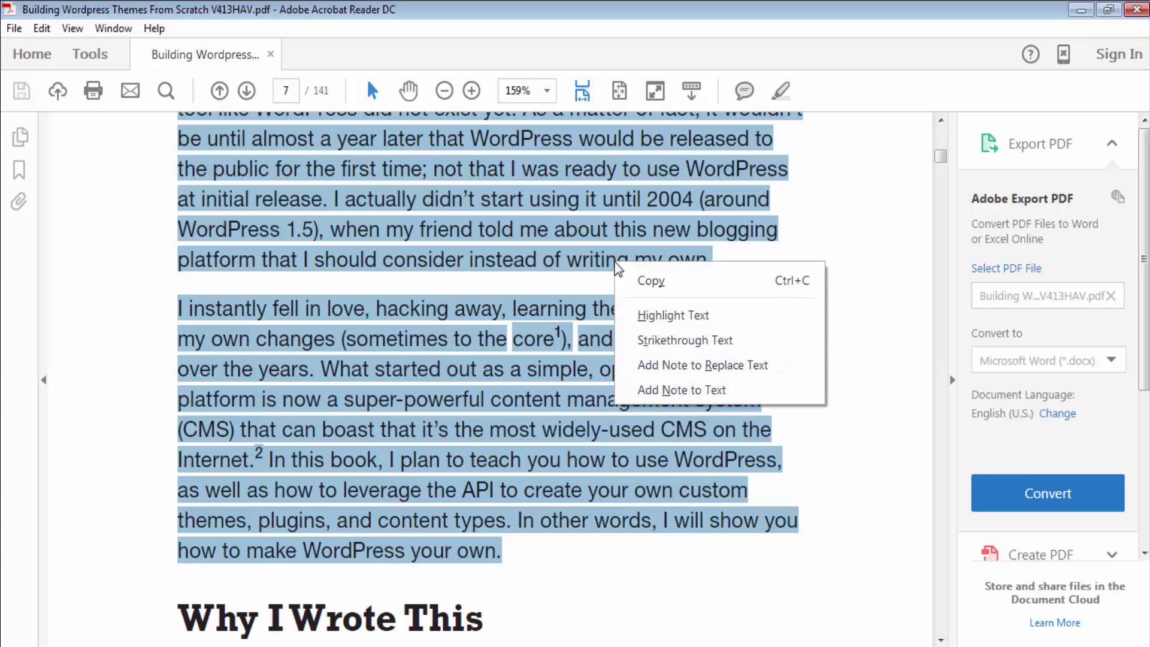
left_click(651, 281)
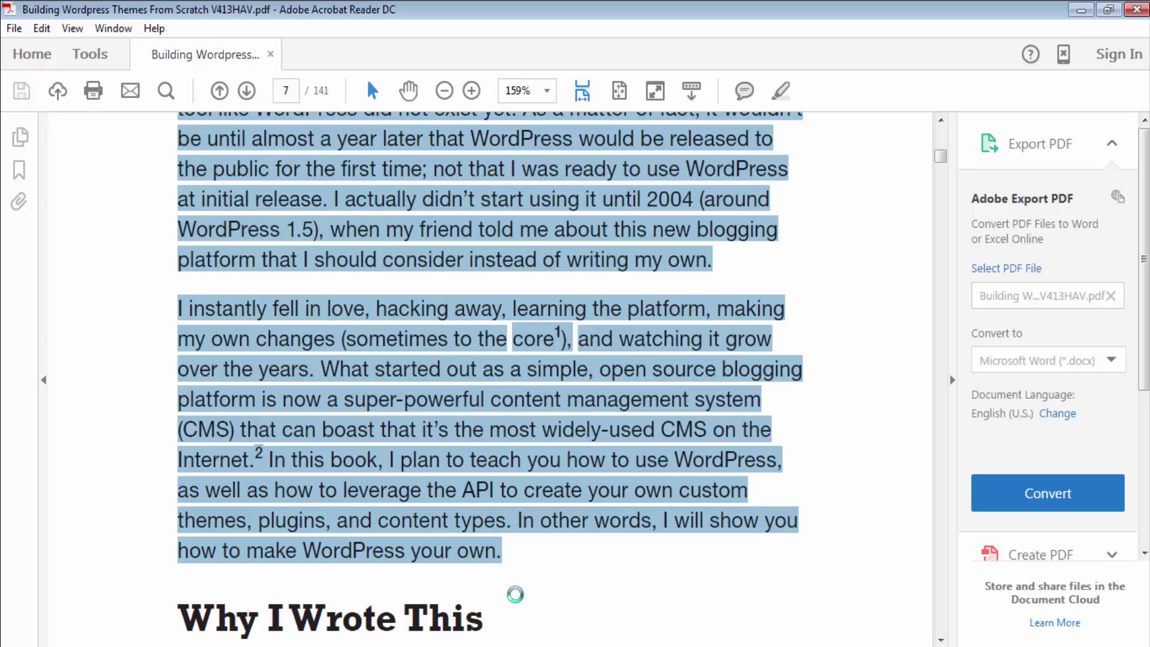
Step: Switch to Microsoft Word and try to paste the copied paragraphs into the blank document
key("alt+Tab")
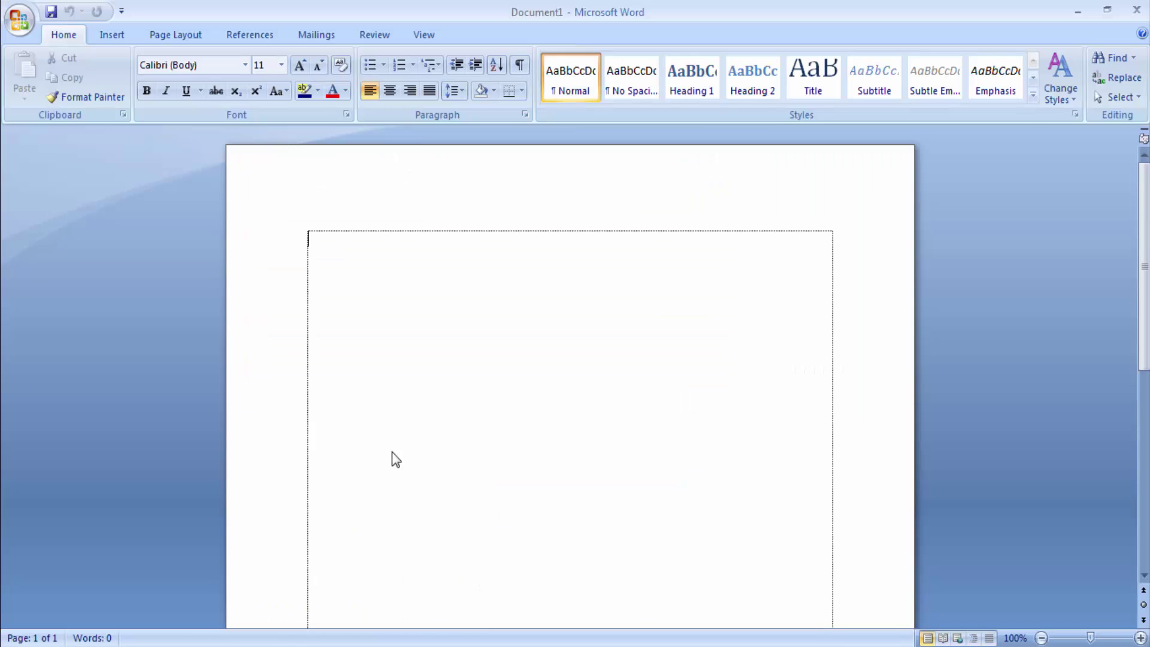
right_click(321, 243)
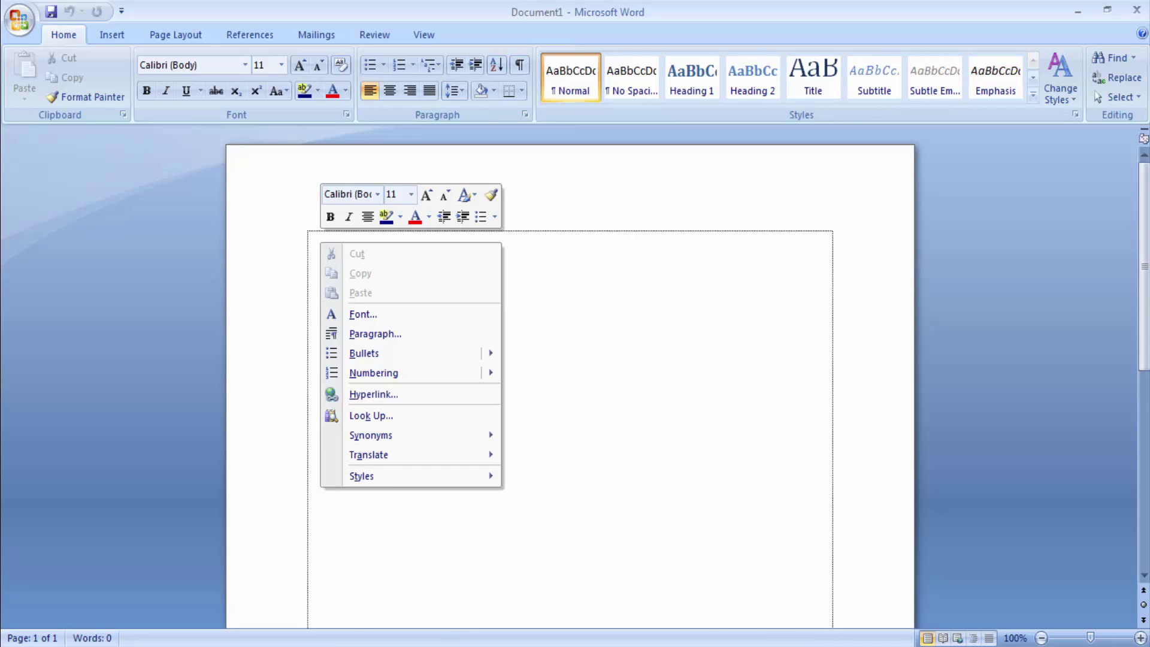
key("alt+Tab")
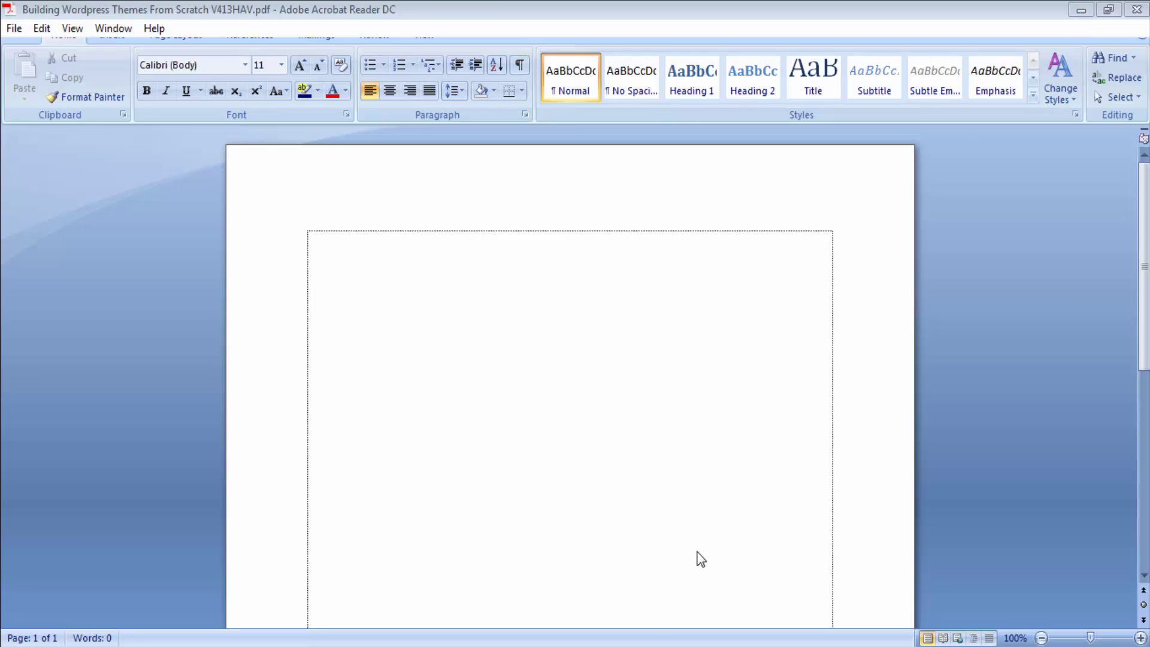
left_click(425, 285)
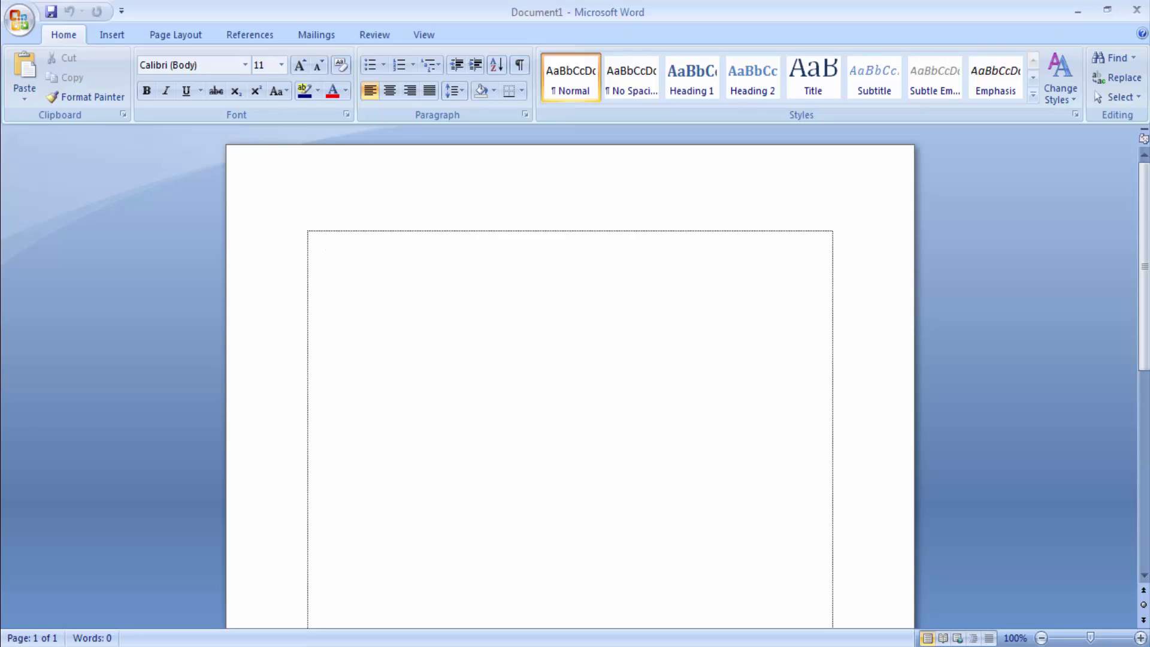
Step: Copy the selected Introduction paragraphs in Adobe Acrobat Reader again and paste them into the blank Word document
key("alt+Tab")
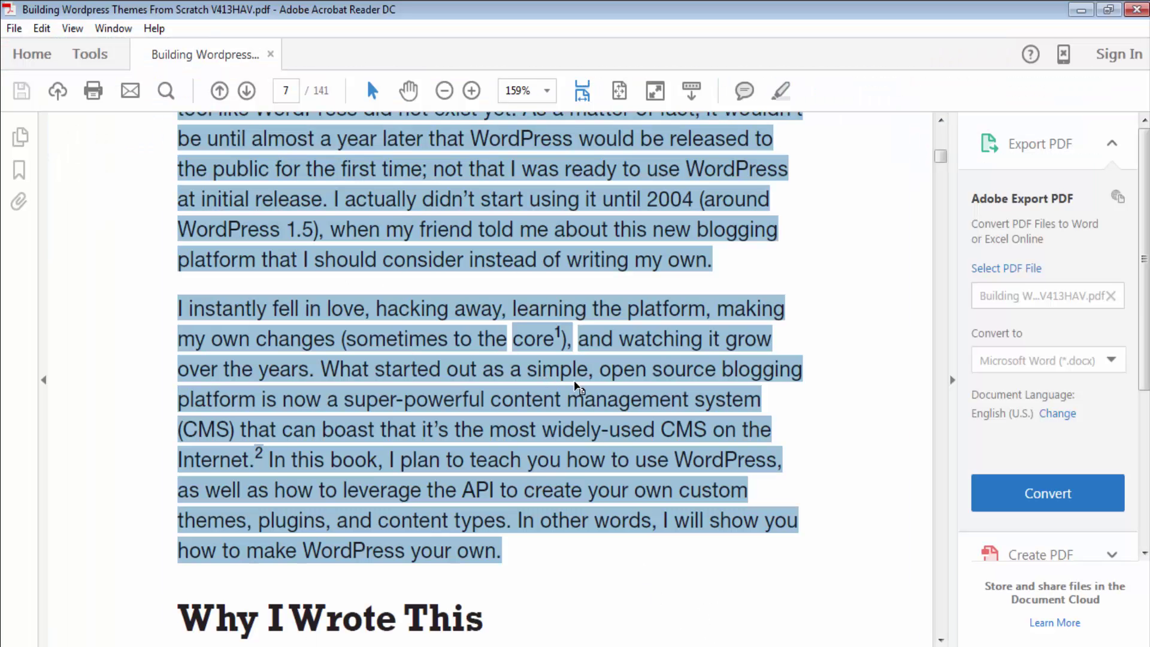
right_click(577, 377)
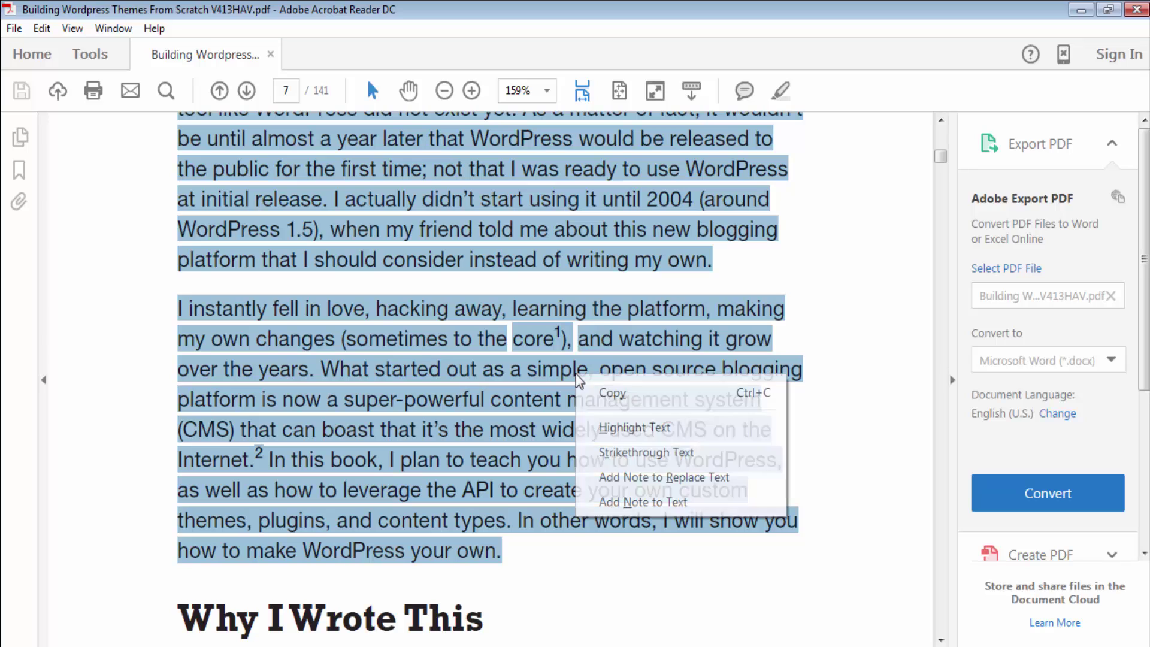
left_click(623, 393)
key("alt+Tab")
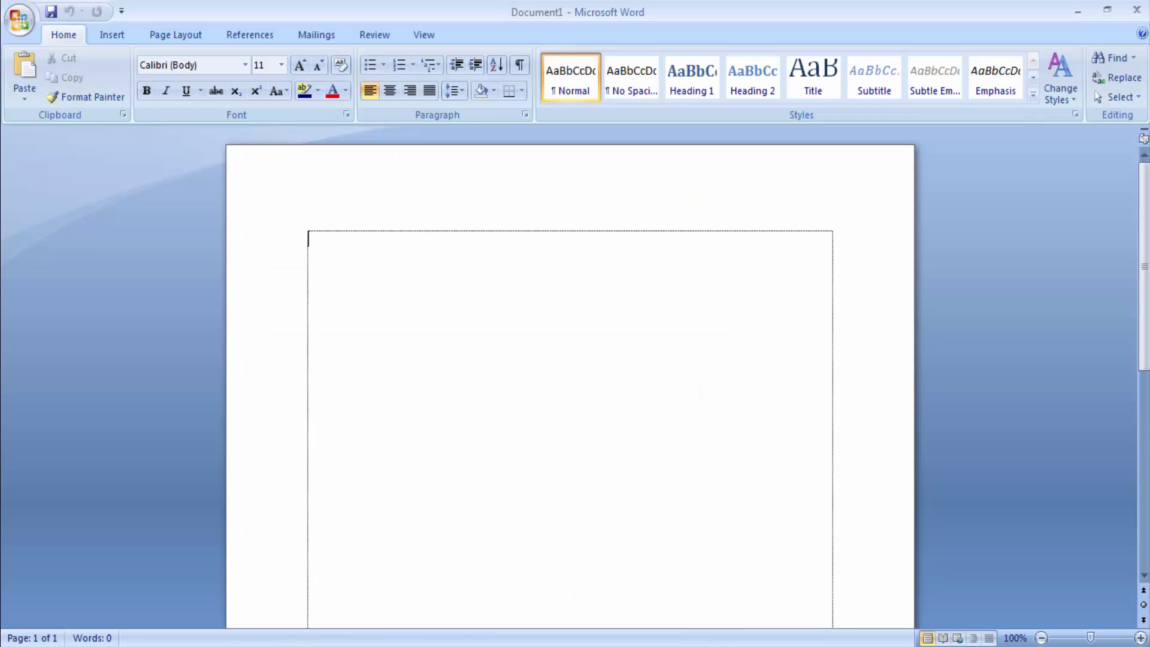
right_click(327, 245)
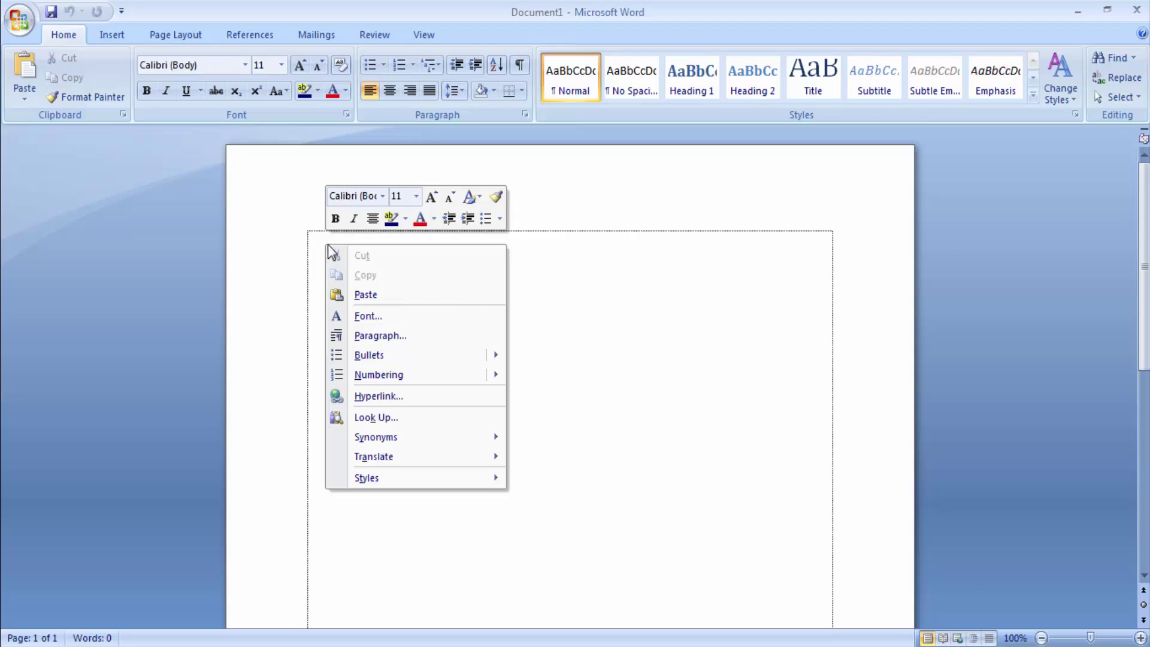
left_click(377, 295)
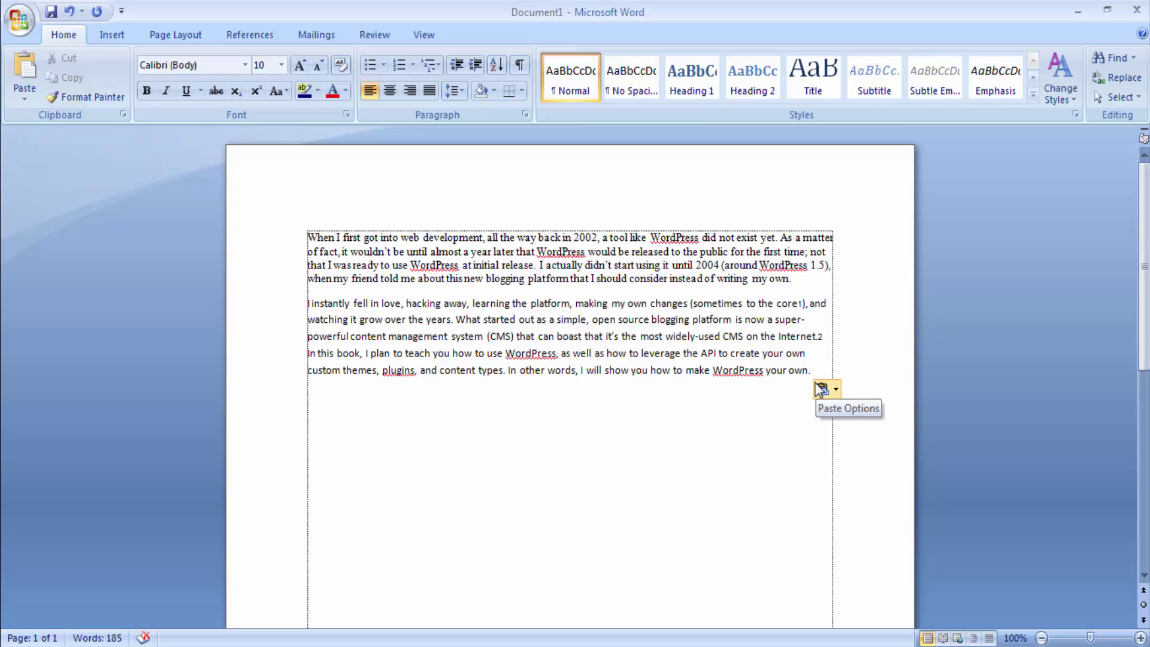
Step: Select all the pasted text backward from its end to its beginning, and clear the selection
left_click(390, 90)
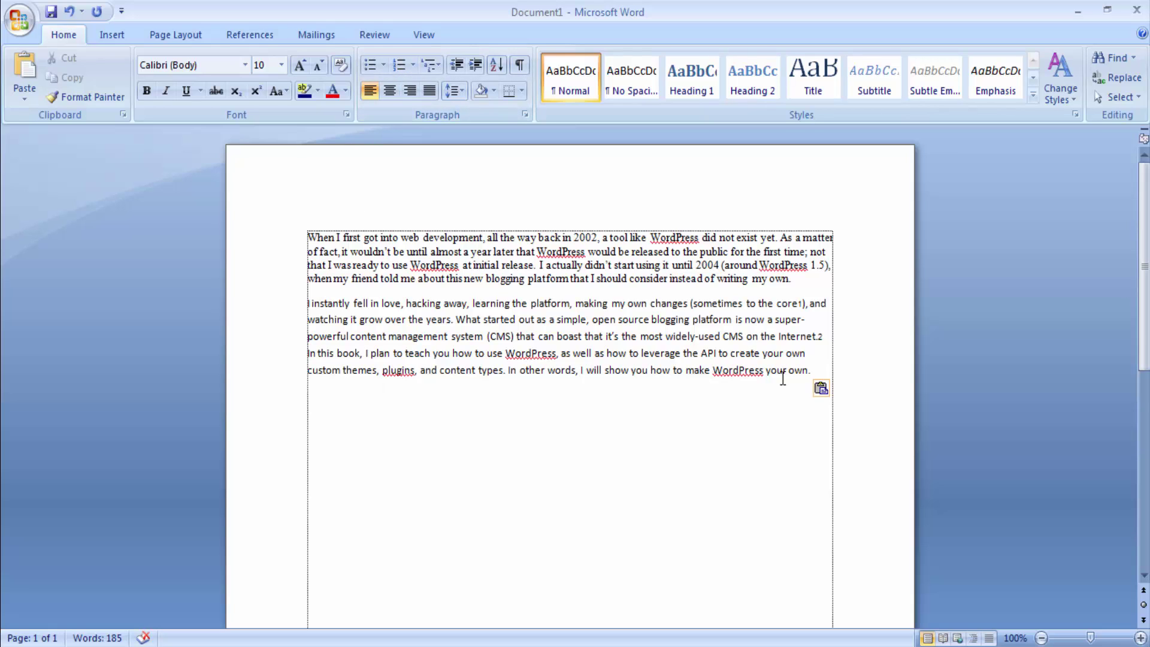
left_click_drag(808, 370, 309, 237)
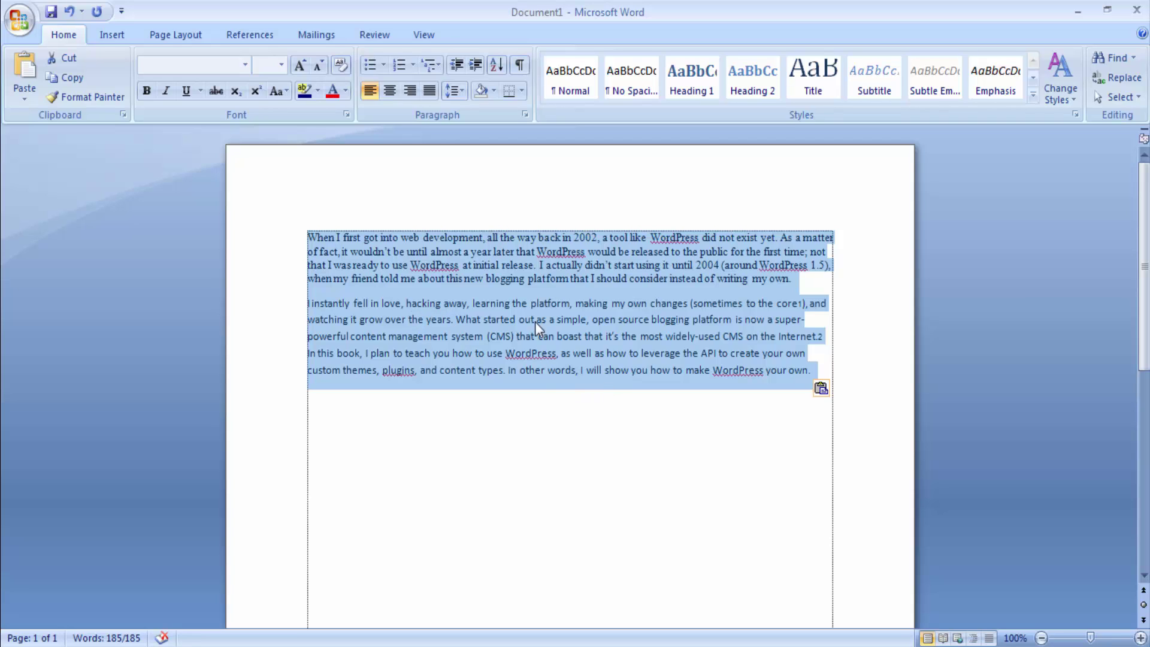
left_click(343, 279)
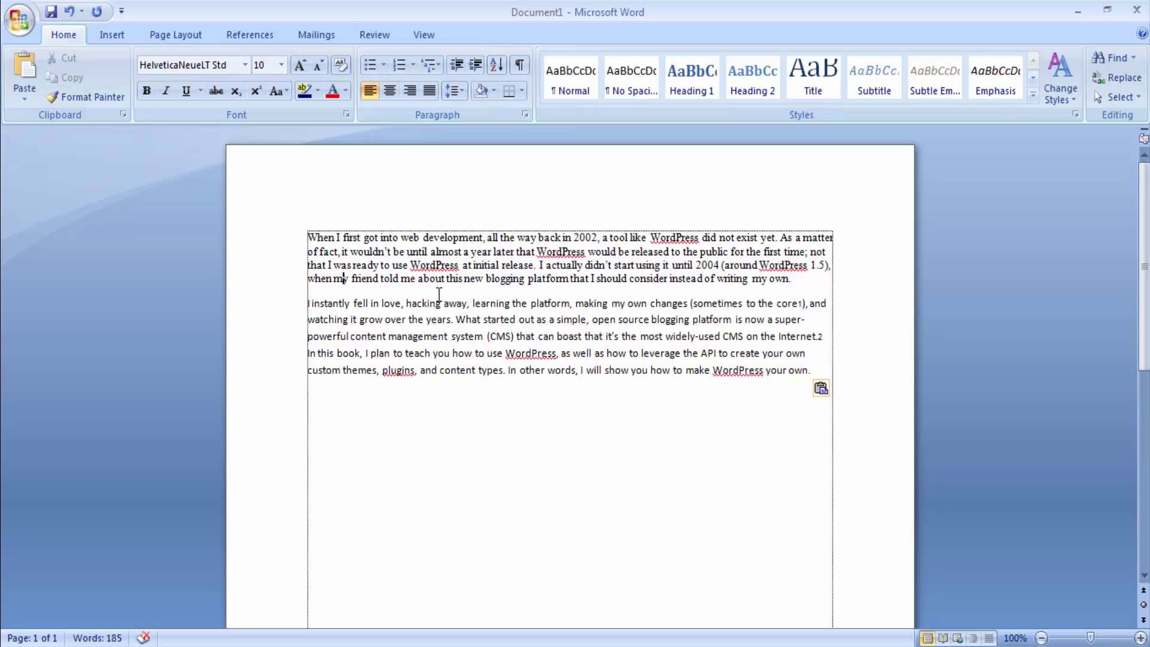
Step: Select the pasted paragraphs forward from the first word, repeat the selection once, and clear it
left_click(311, 240)
left_click_drag(311, 235, 903, 403)
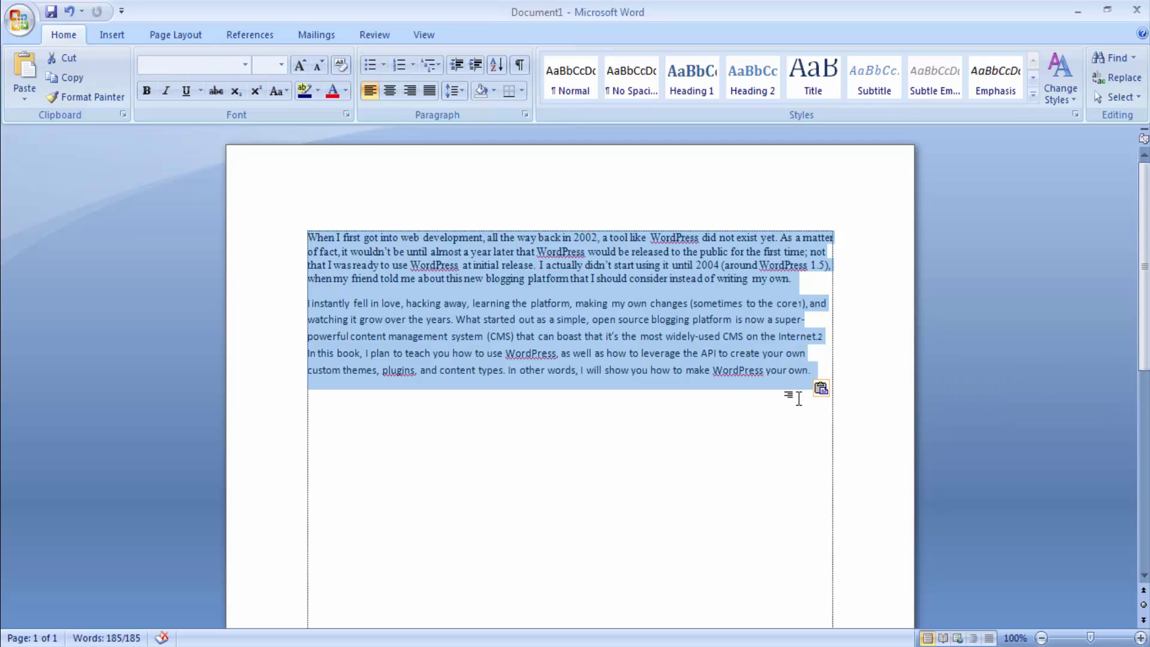
left_click(482, 376)
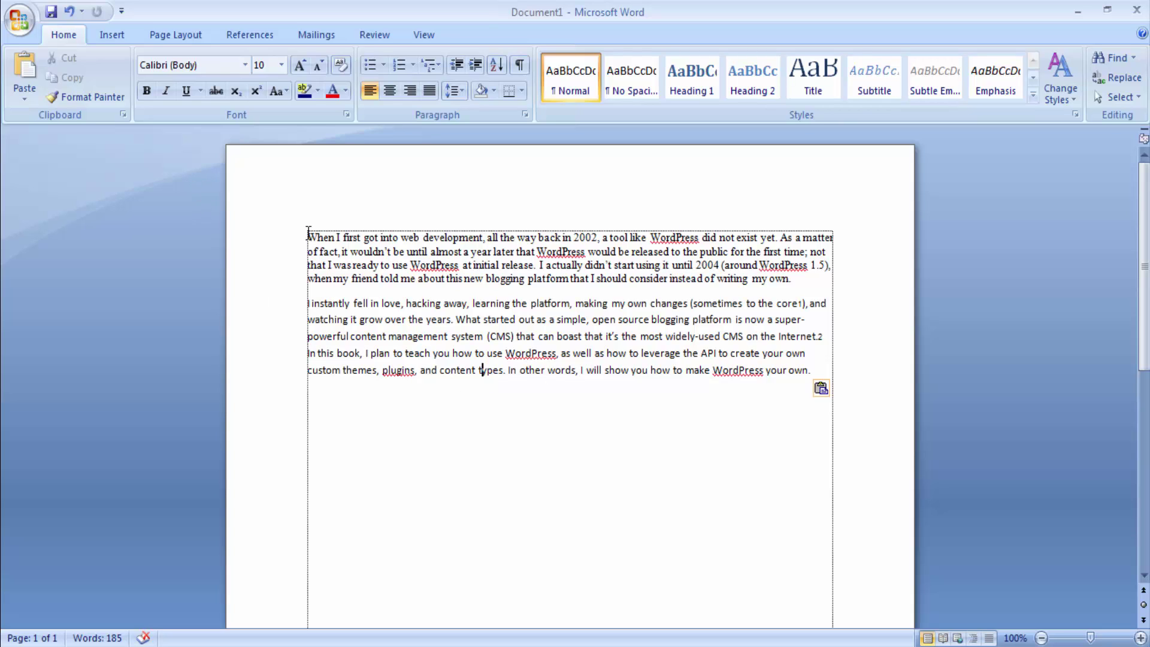
left_click_drag(308, 236, 845, 361)
left_click(351, 254)
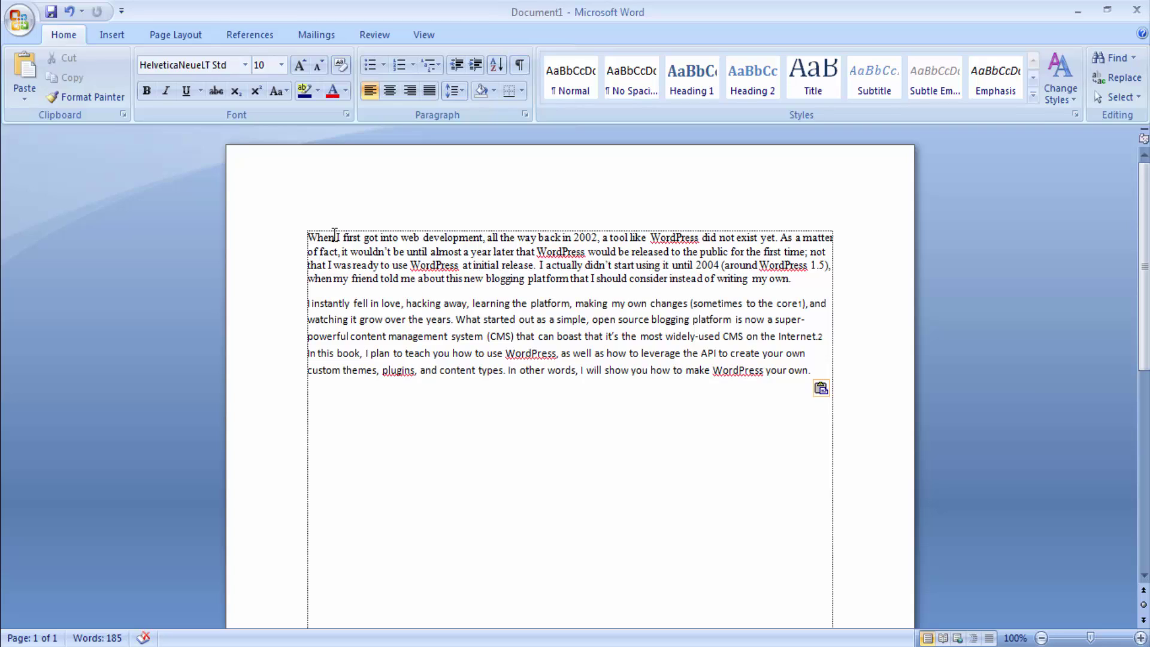
Step: Extend a selection line by line from the start of the text through "create your own", and collapse it to the start
left_click(309, 237)
key("shift+Down")
key("shift+Down")
key("shift+Down")
key("shift+Down")
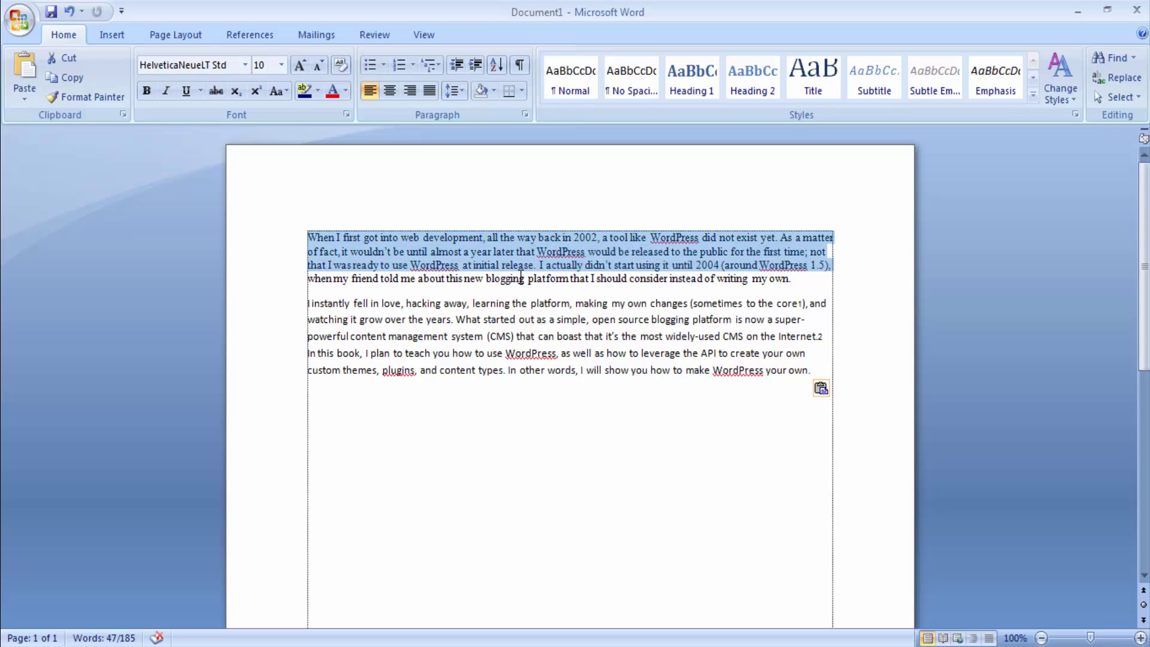
key("shift+Down")
key("shift+Down")
key("shift+Down")
key("shift+Down")
key("shift+Down")
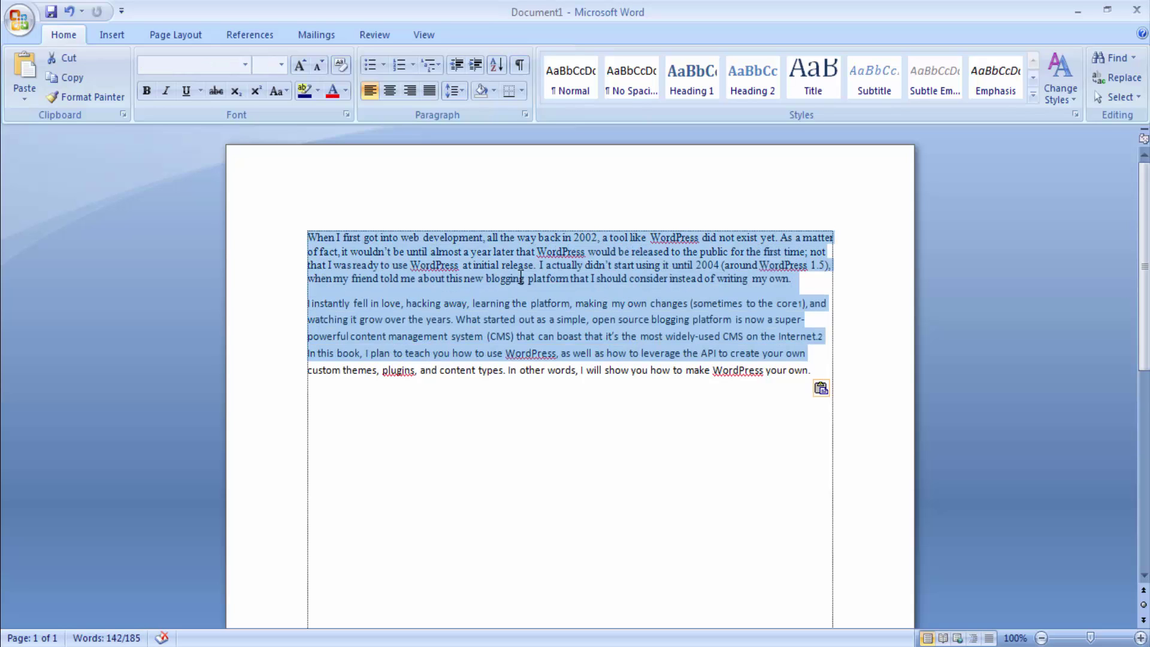
key("Left")
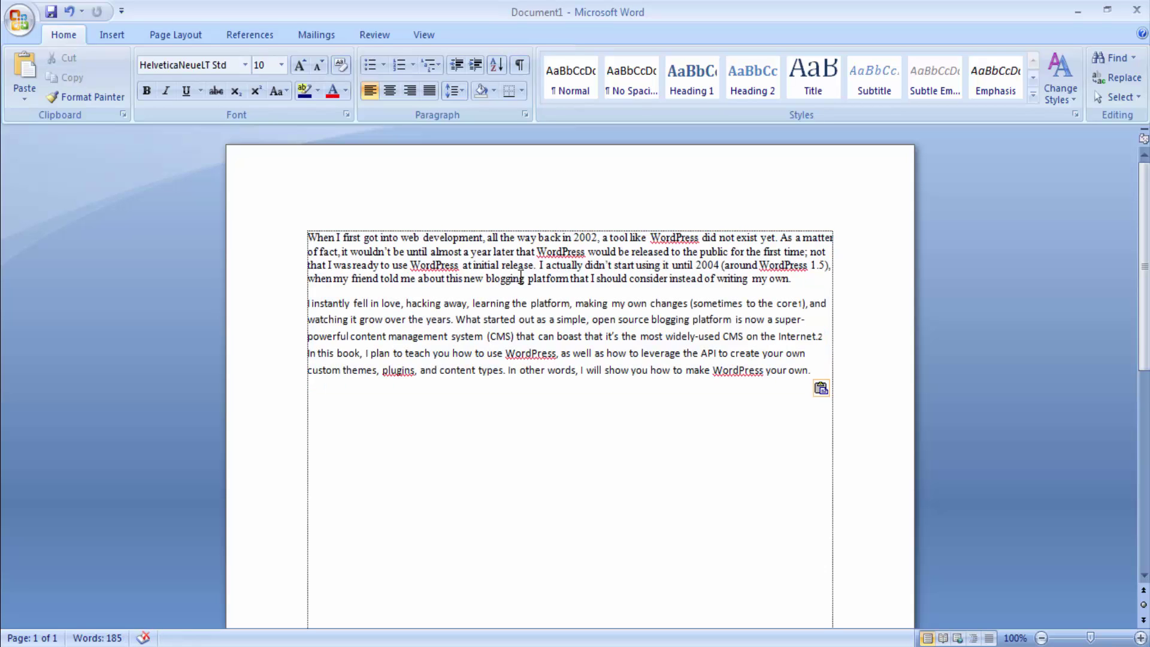
Step: Extend a selection character by character from the start of the first paragraph through "a tool"
key("shift+Right")
key("shift+Right")
key("shift+Right")
key("shift+Right")
key("shift+Right")
key("shift+Right")
key("shift+Right")
key("shift+Right")
key("shift+Right")
key("shift+Right")
key("shift+Right")
key("shift+Right")
key("shift+Right")
key("shift+Right")
key("shift+Right")
key("shift+Right")
key("shift+Right")
key("shift+Right")
key("shift+Right")
key("shift+Right")
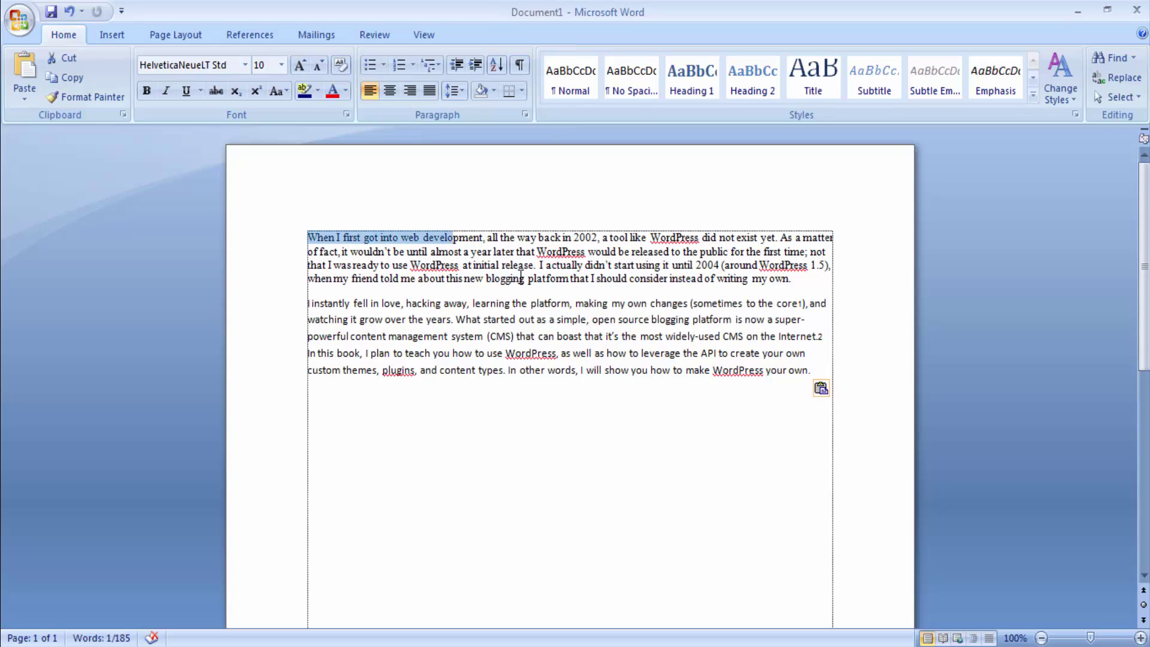
key("shift+Right")
key("shift+Right")
key("shift+Right")
key("shift+Right")
key("shift+Right")
key("shift+Right")
key("shift+Right")
key("shift+Right")
key("shift+Right")
key("shift+Right")
key("shift+Right")
key("shift+Right")
key("shift+Right")
key("shift+Right")
key("shift+Right")
key("shift+Right")
key("shift+Right")
key("shift+Right")
key("shift+Right")
key("shift+Right")
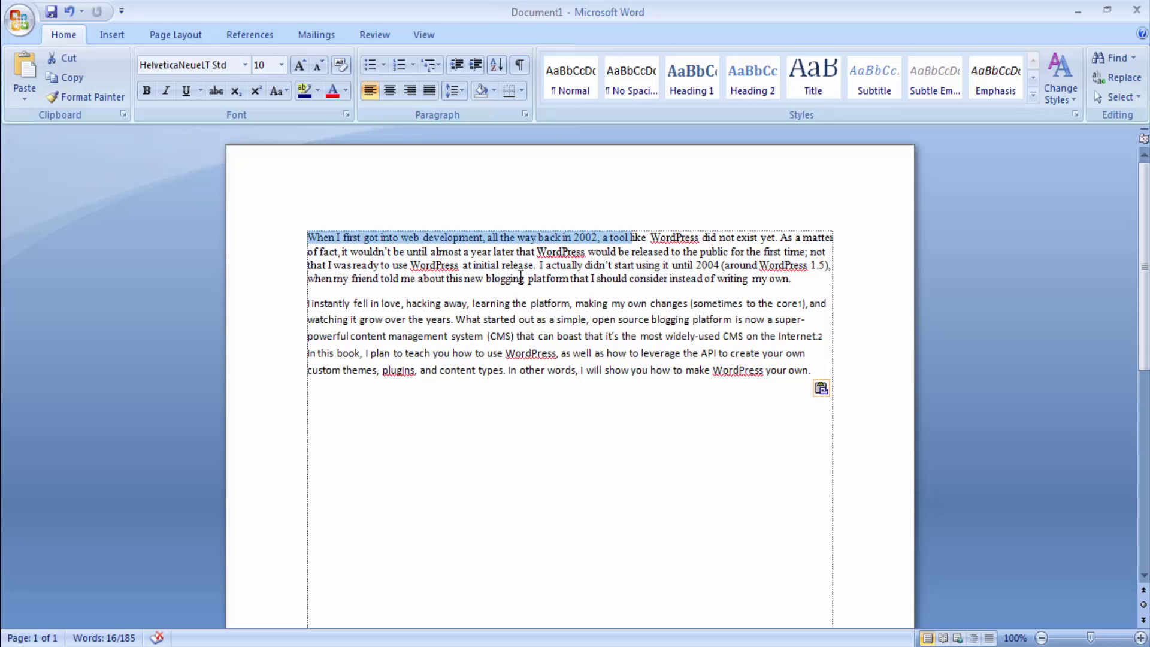
Step: Extend the selection line by line down to the end of the second paragraph
key("shift+Down")
key("shift+Down")
key("shift+Down")
key("shift+Down")
key("shift+Down")
key("shift+Down")
key("shift+Down")
key("shift+Down")
key("shift+Down")
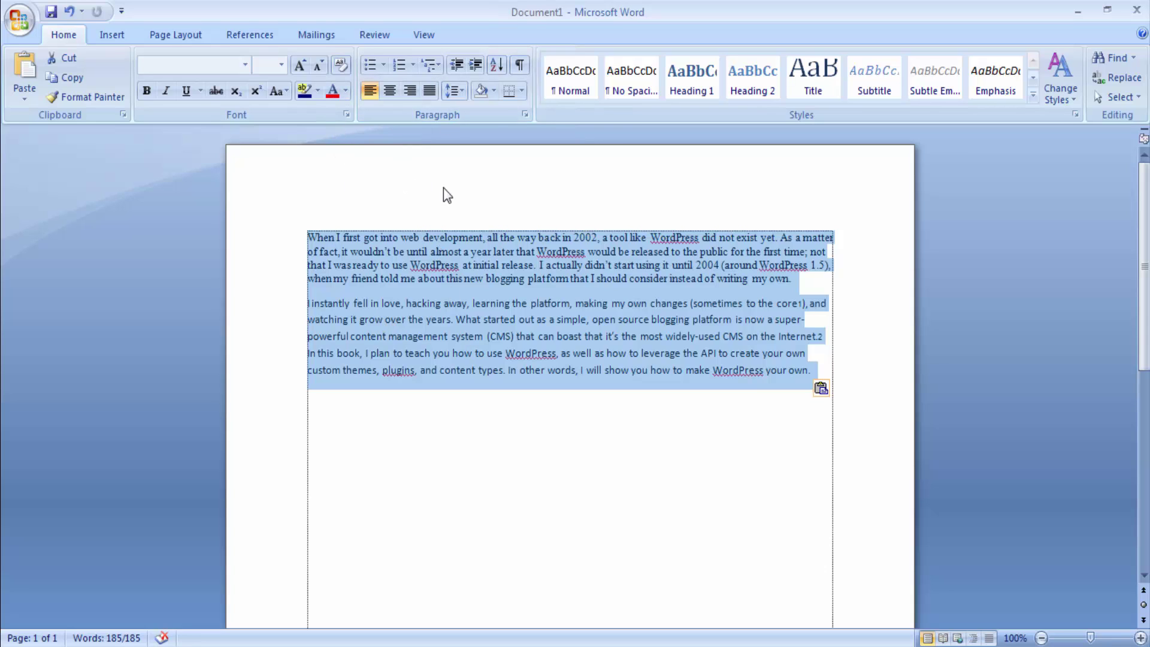
Step: Set the font size of both selected paragraphs to 20
left_click(280, 64)
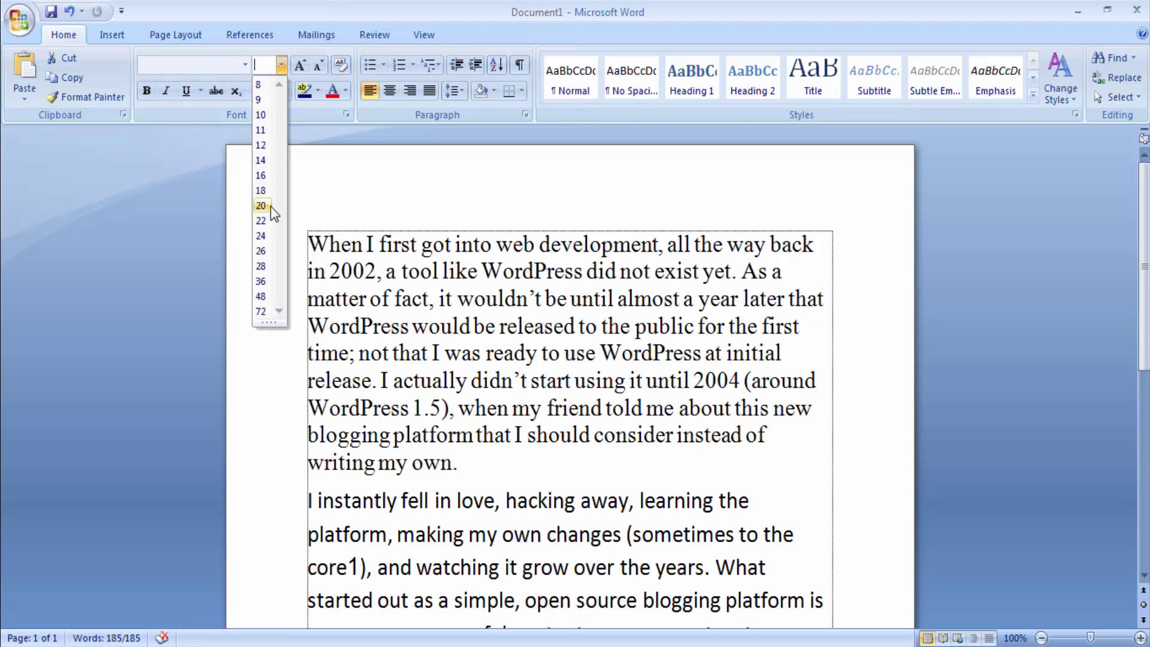
left_click(272, 207)
scroll(548, 299, "down", 8)
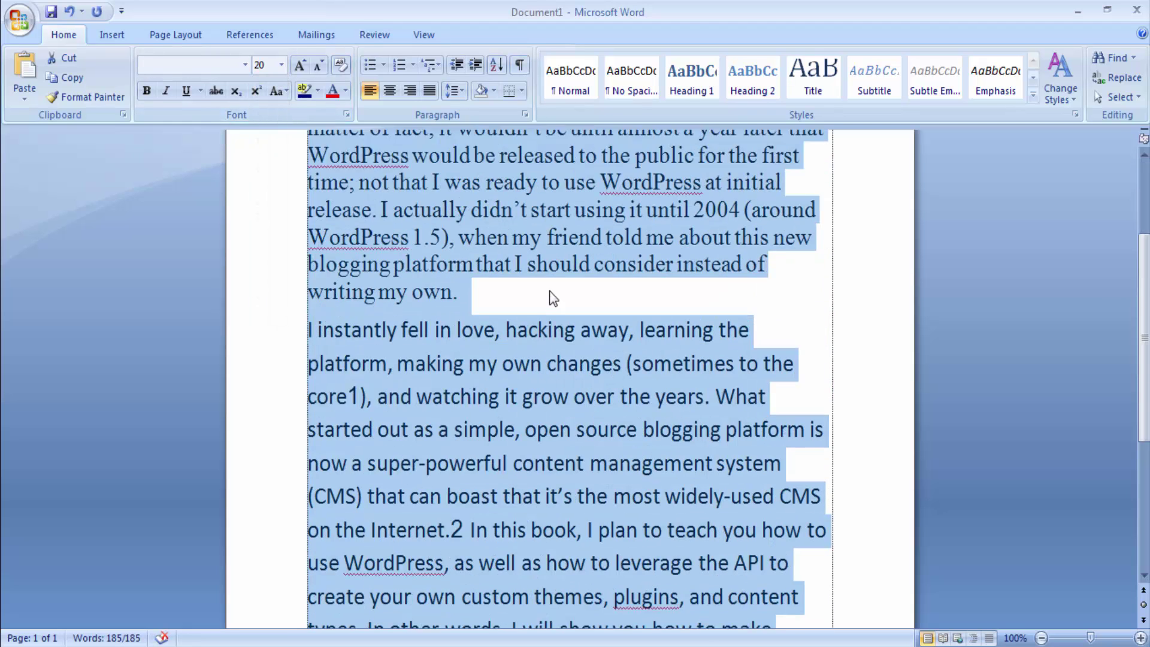
scroll(553, 288, "up", 2)
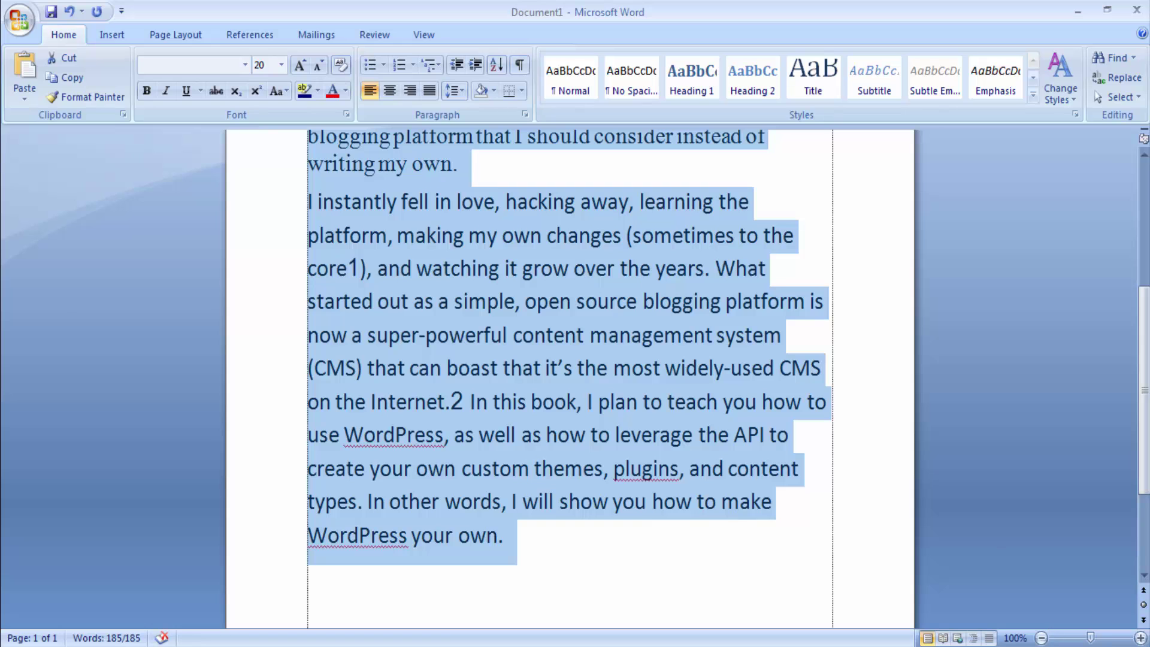
Step: Try right alignment and centre alignment on the two selected paragraphs
left_click(1041, 638)
left_click(1042, 638)
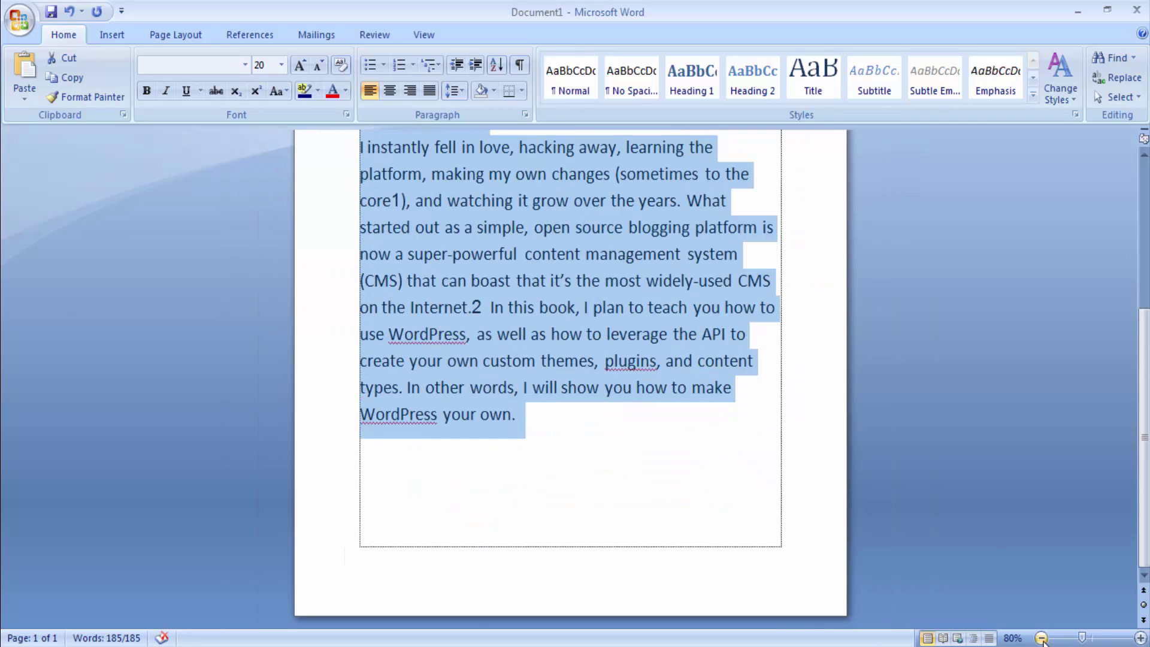
scroll(840, 437, "up", 4)
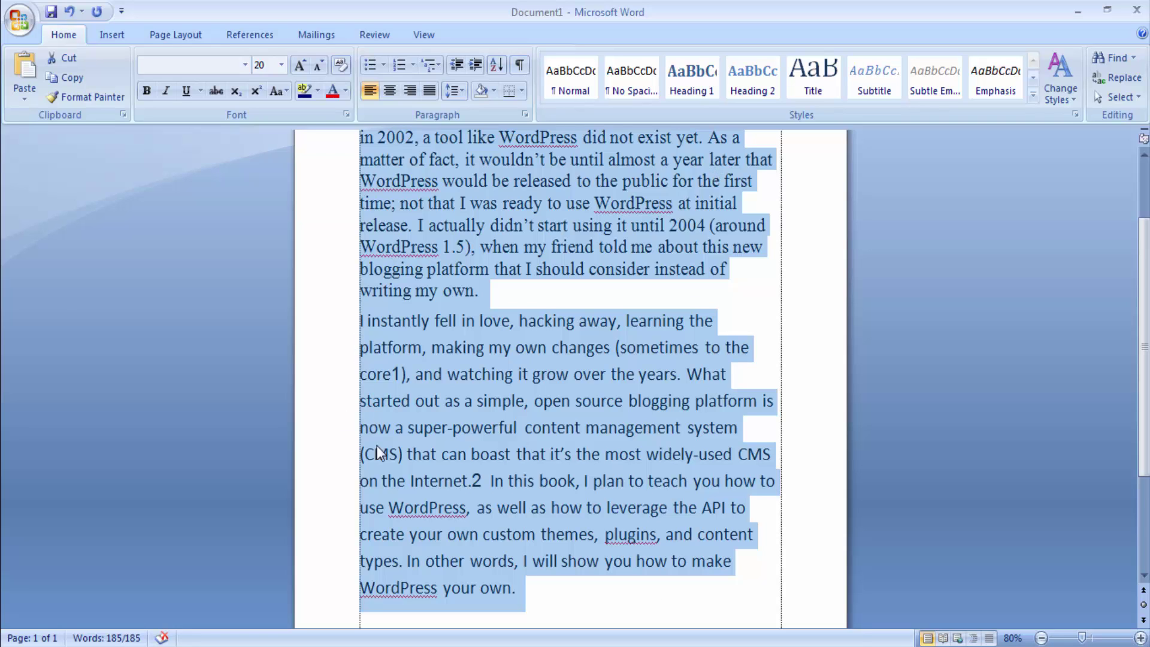
scroll(567, 480, "up", 1)
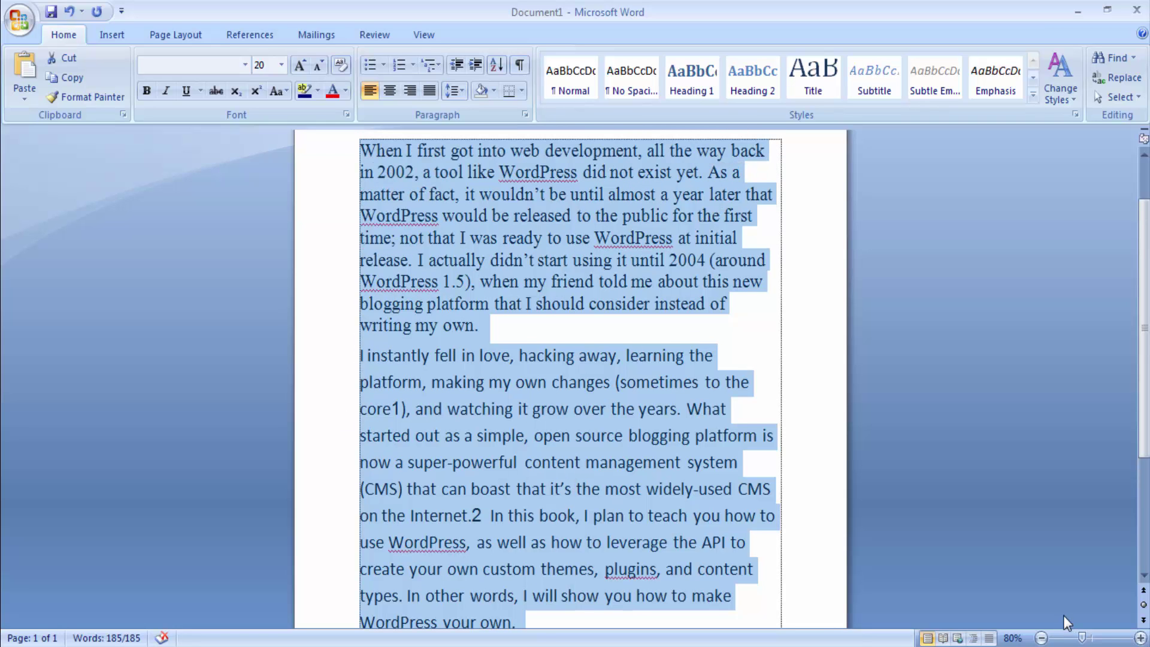
left_click(1040, 638)
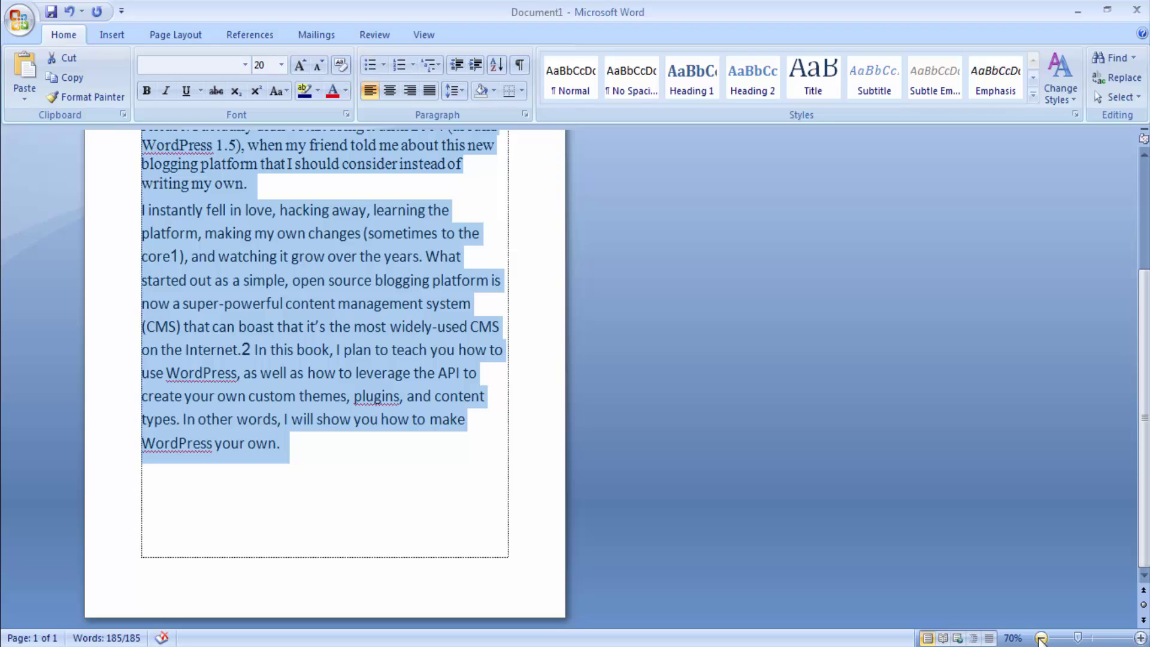
scroll(614, 448, "up", 5)
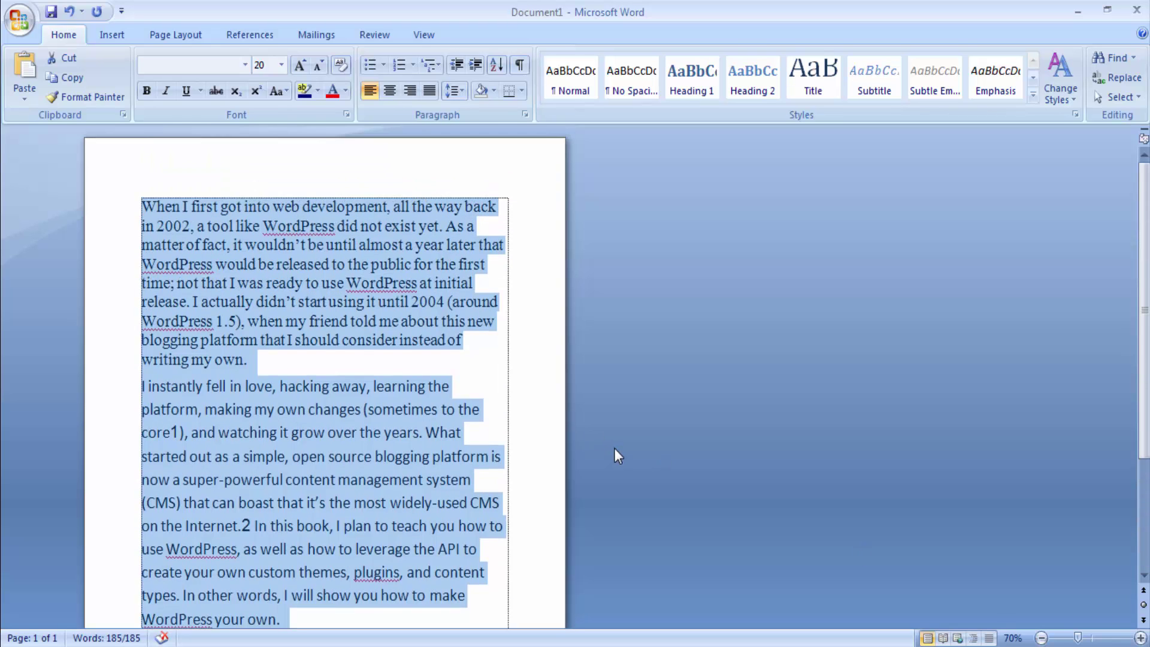
scroll(614, 456, "down", 1)
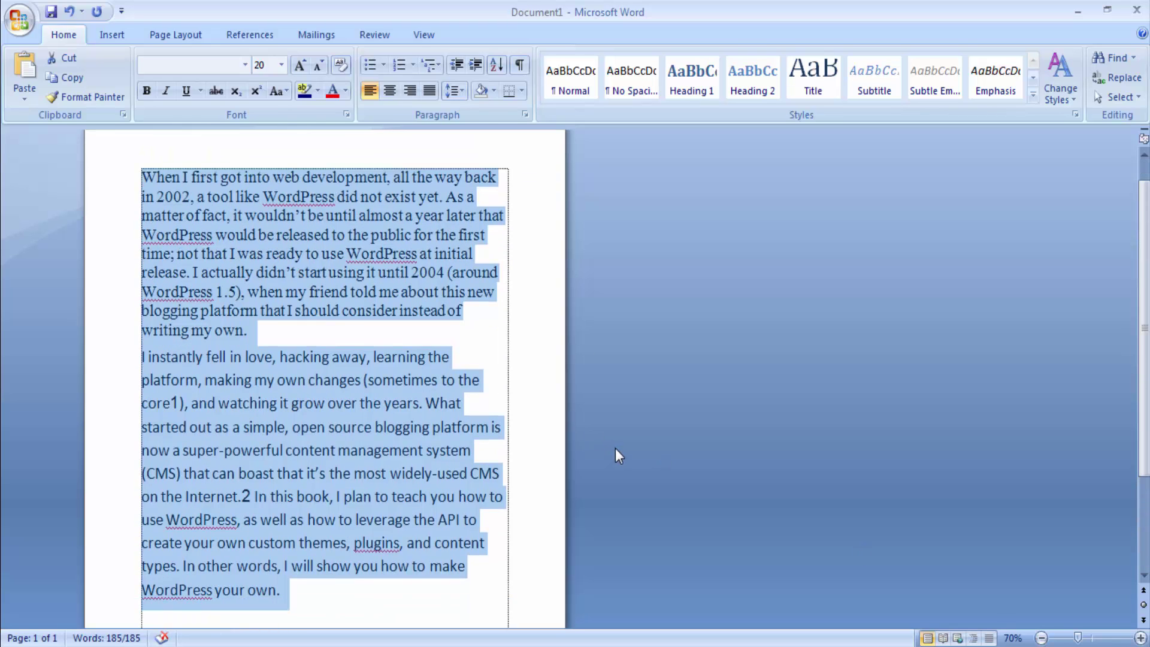
left_click(411, 90)
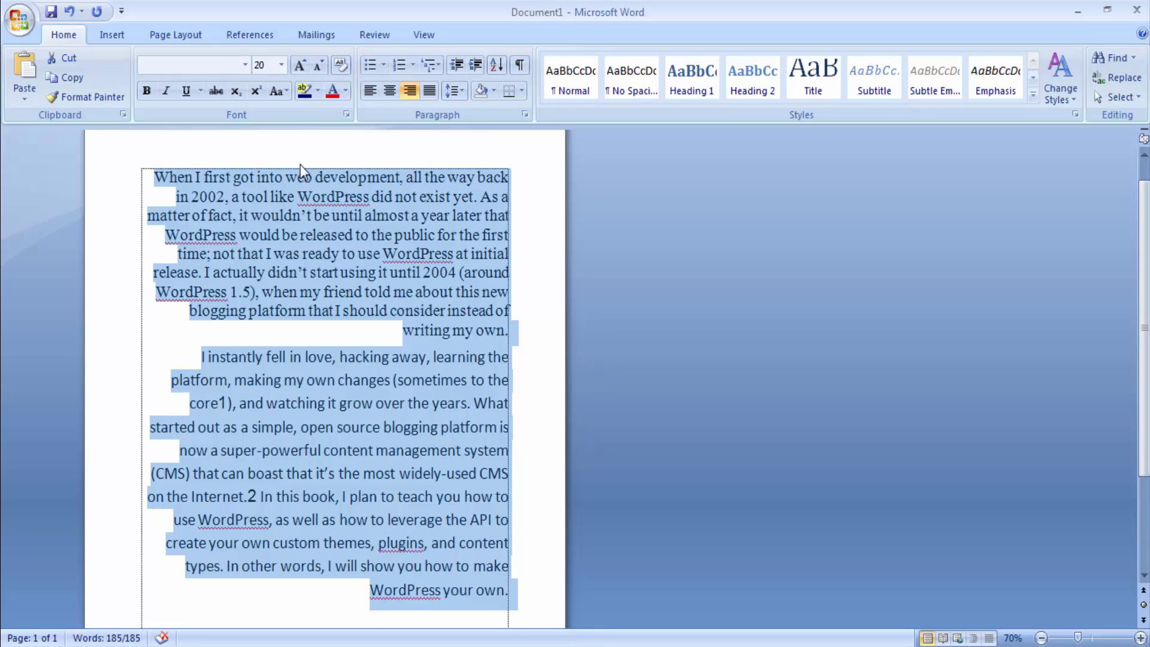
left_click(392, 94)
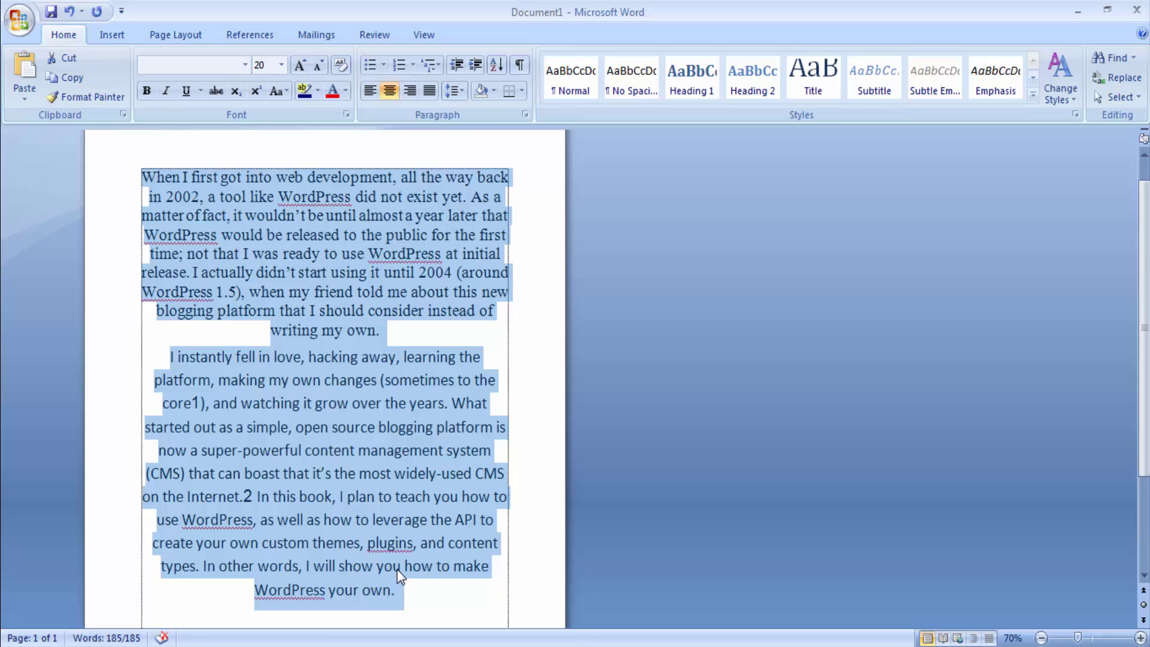
Step: Justify the two selected paragraphs so that both edges line up with the margins
left_click(428, 92)
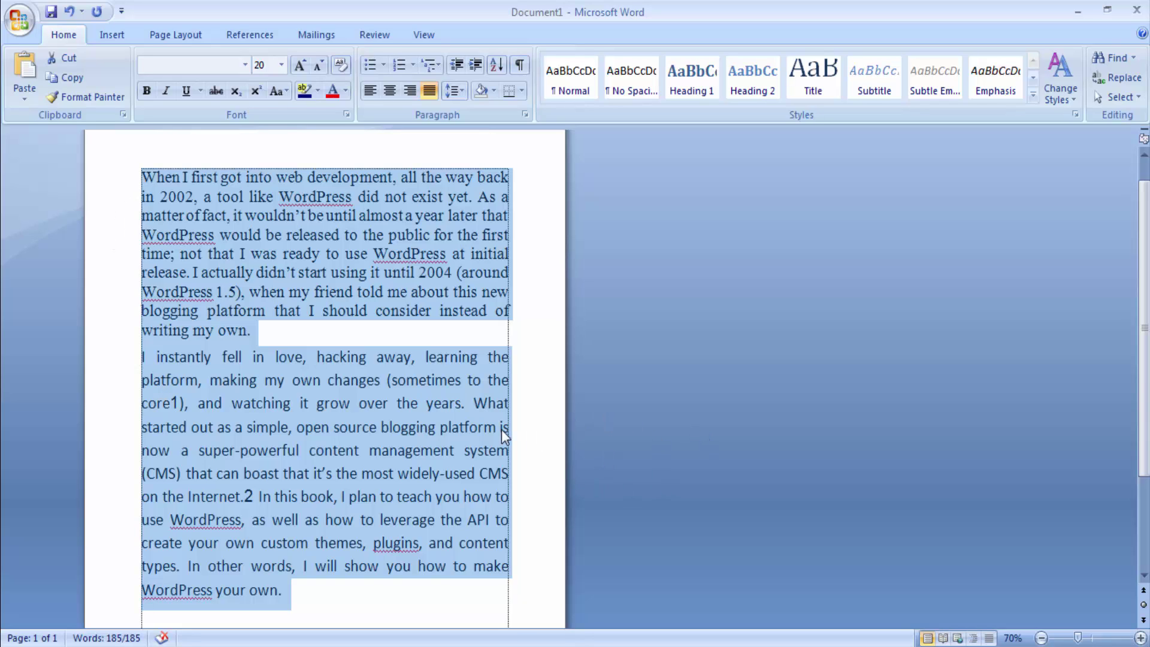
scroll(514, 430, "down", 1)
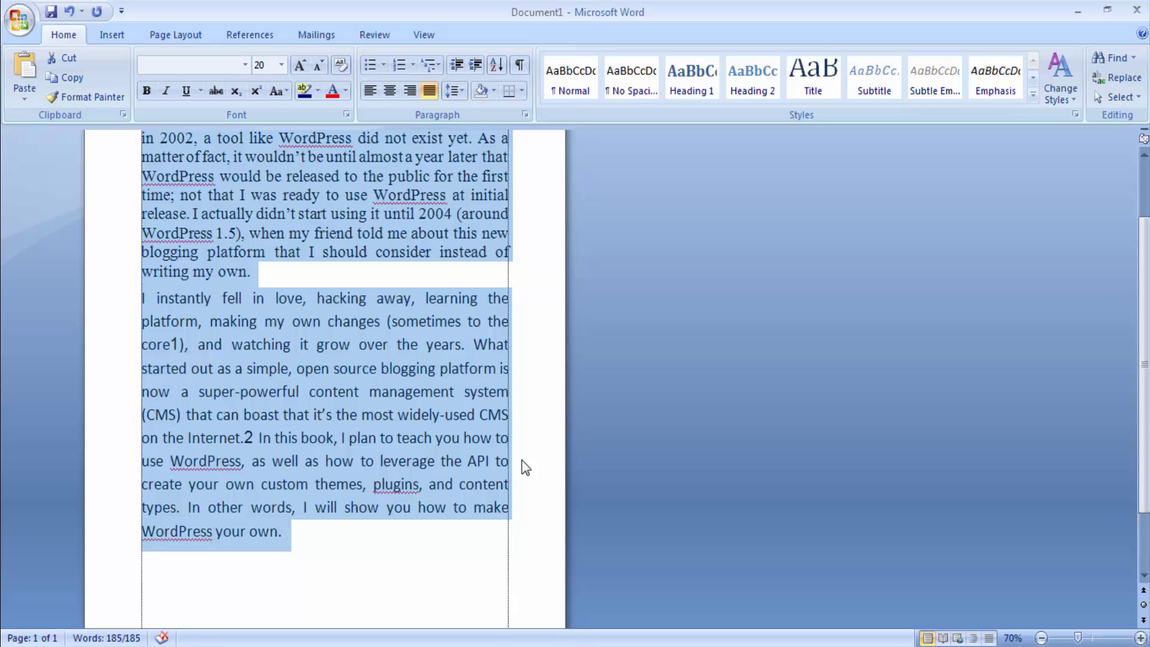
scroll(522, 460, "up", 1)
scroll(522, 460, "up", 1)
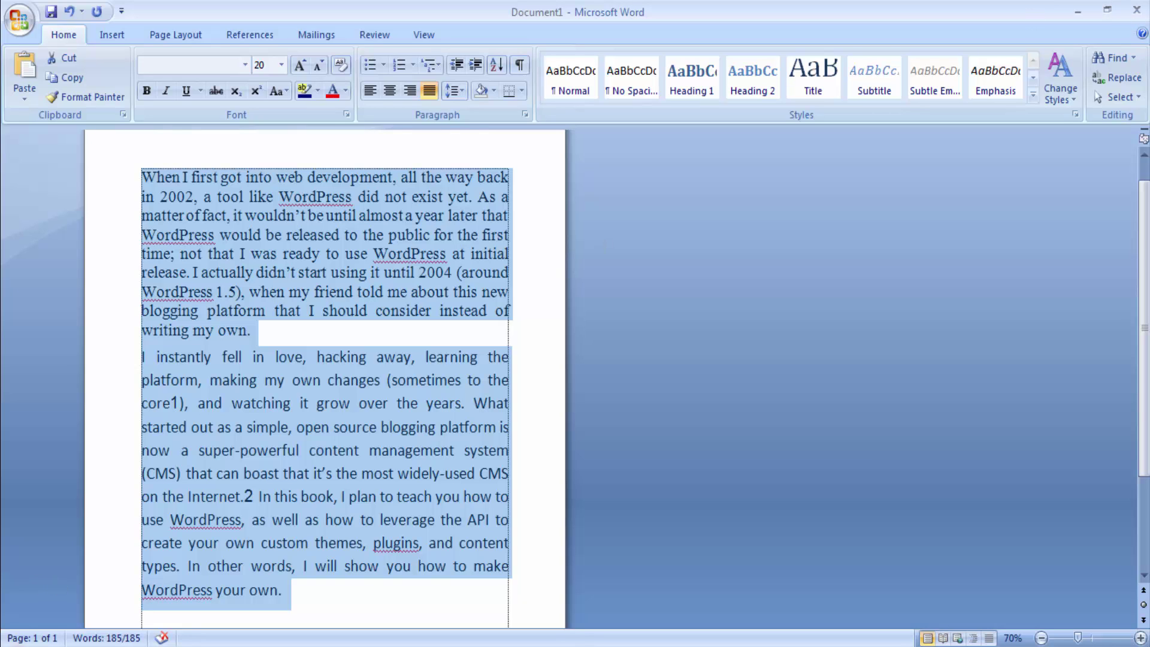
scroll(324, 365, "down", 3)
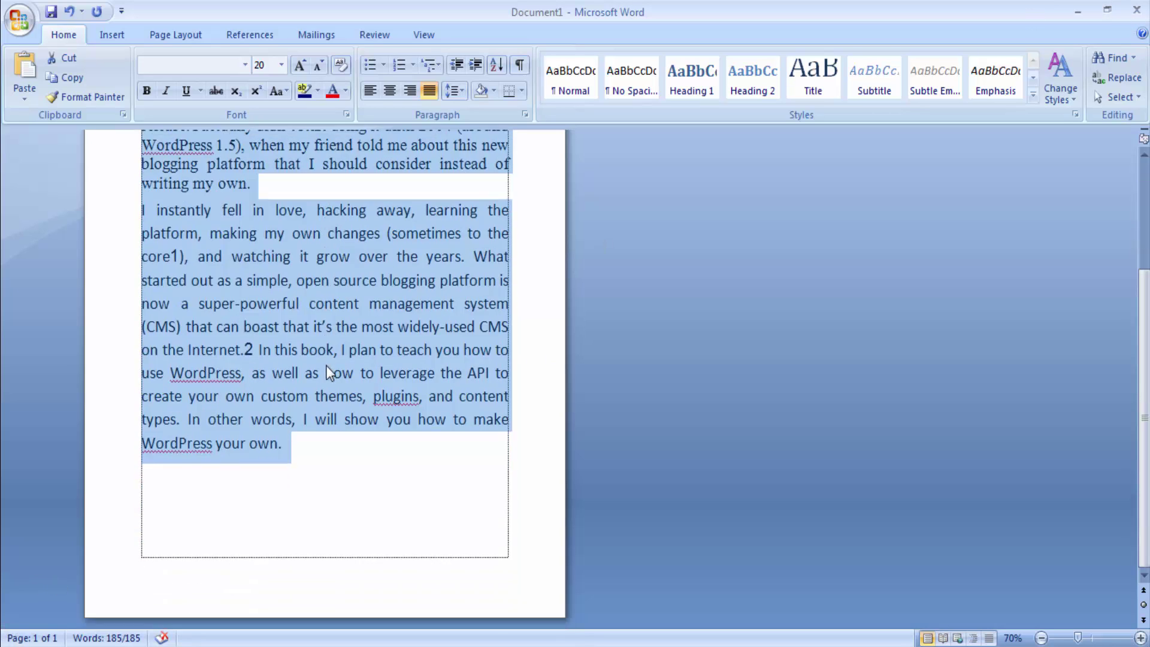
Step: Place the cursor after the last sentence and add blank space below it up to a new page
left_click(195, 522)
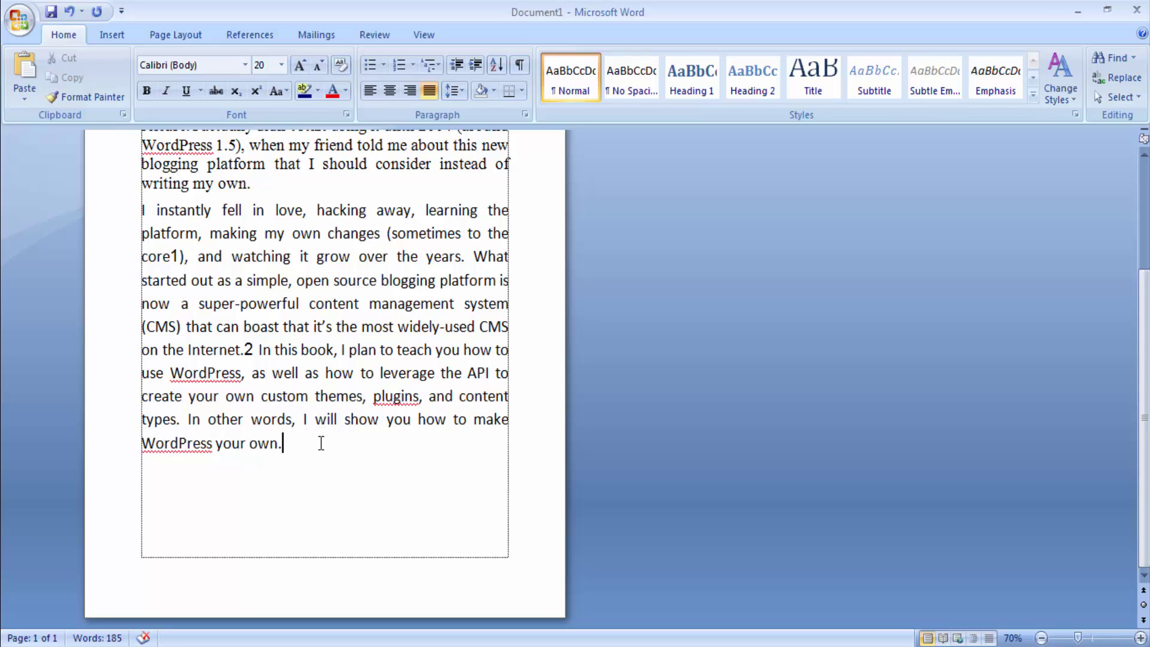
key("Return")
key("Return")
key("Return")
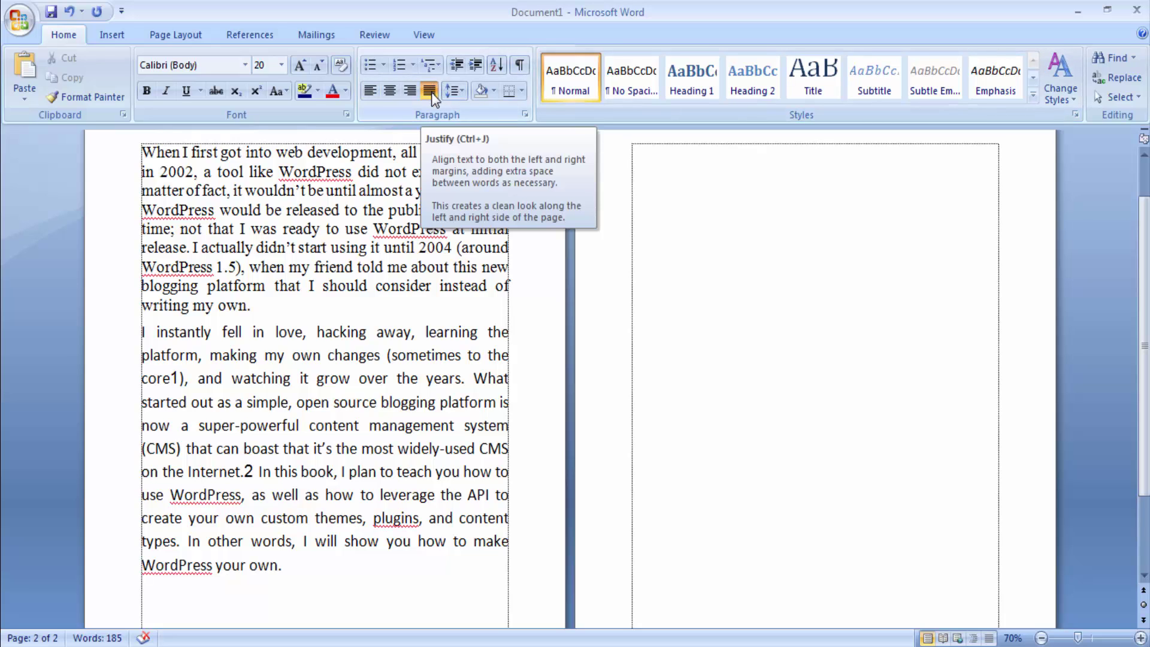
Step: Left-align the empty line on the second page and enter filler text beginning "sfsfsfsfsfsf"
left_click(371, 91)
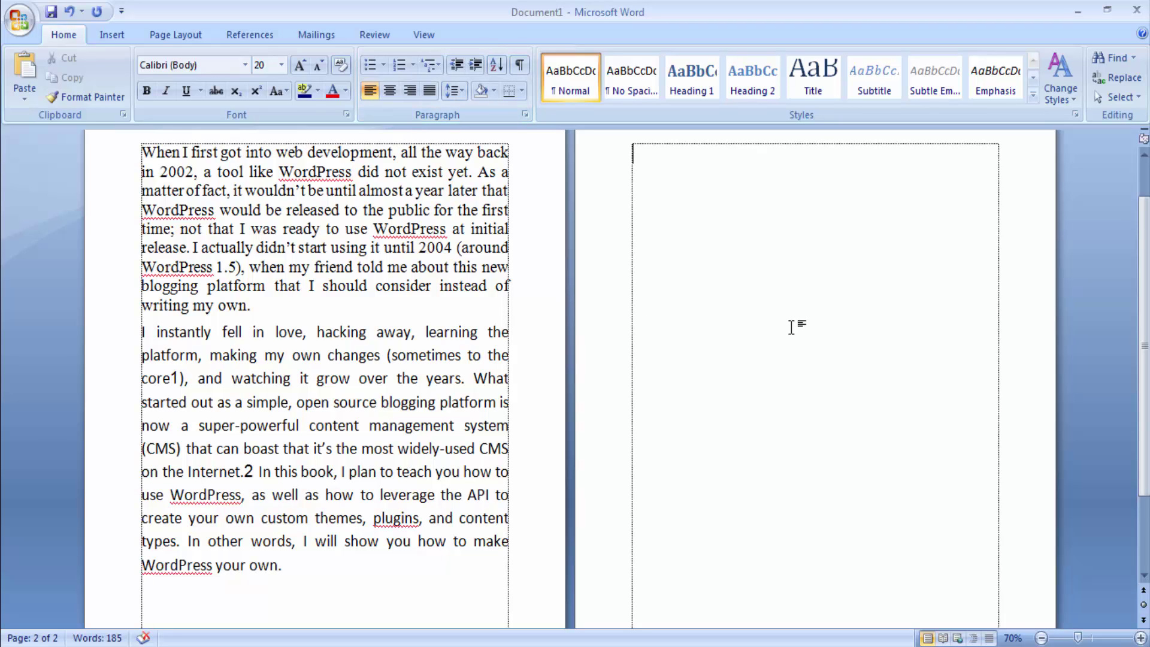
type("sfsfsfsfsf")
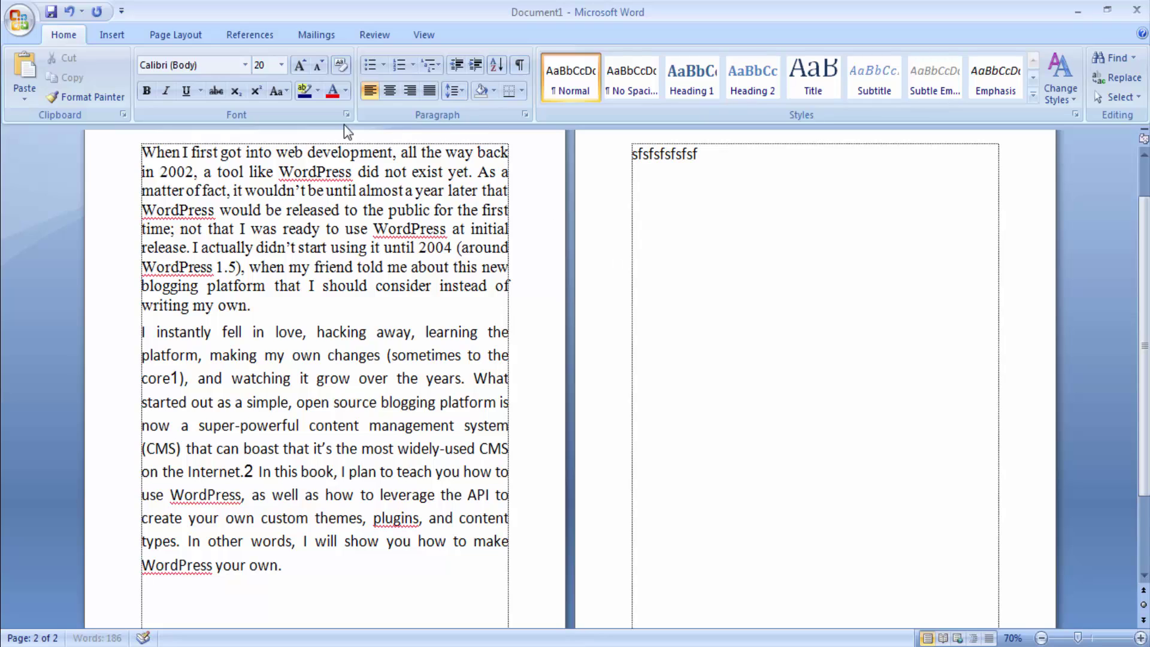
type("hfdhf")
Step: Delete the left-aligned filler text and the second page, back to the empty line below the paragraphs
key("BackSpace")
key("BackSpace")
key("BackSpace")
key("BackSpace")
key("BackSpace")
key("BackSpace")
key("BackSpace")
key("BackSpace")
key("BackSpace")
key("BackSpace")
key("BackSpace")
key("BackSpace")
key("BackSpace")
key("BackSpace")
key("BackSpace")
key("BackSpace")
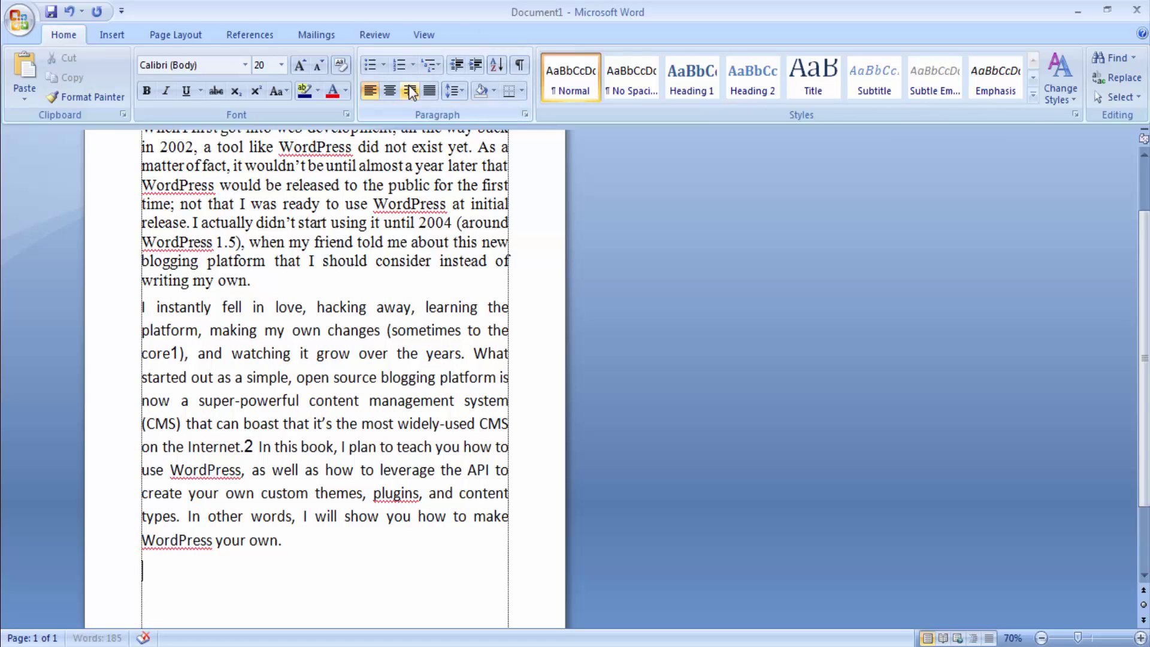
Step: Insert a page break and enter right-aligned filler text beginning "ghfhfghfgh" on the new page
key("ctrl+Return")
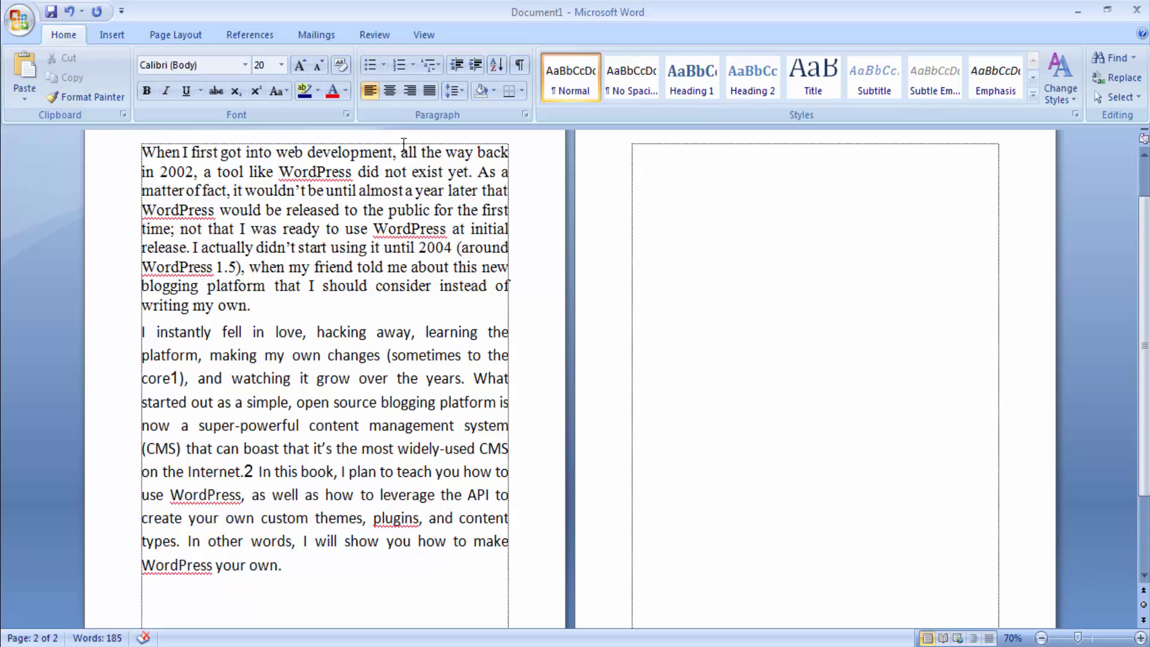
left_click(411, 91)
type("ghfhfghfgh")
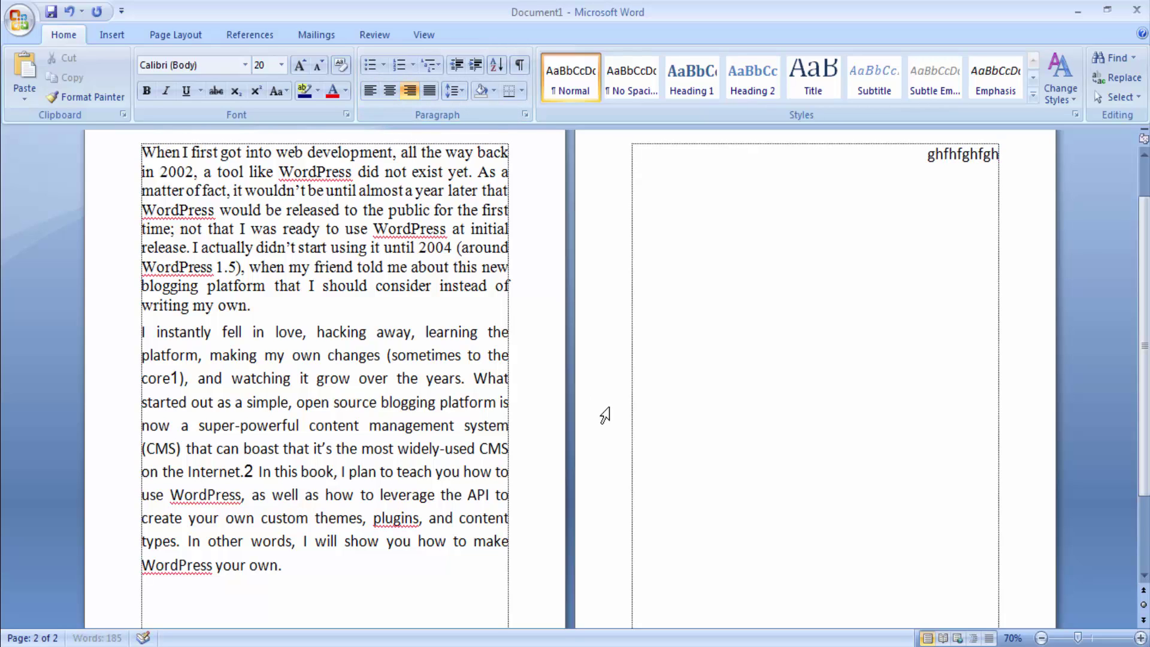
type("fghgfhgfhgfhgfhg")
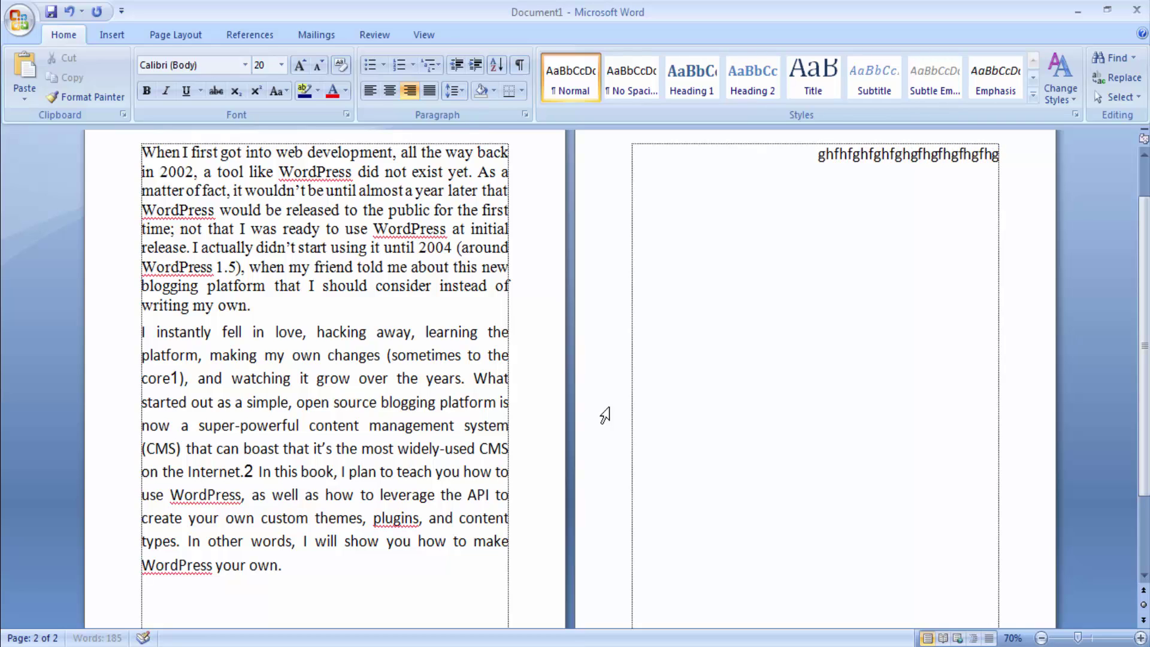
type("fhgfhgfhgfh")
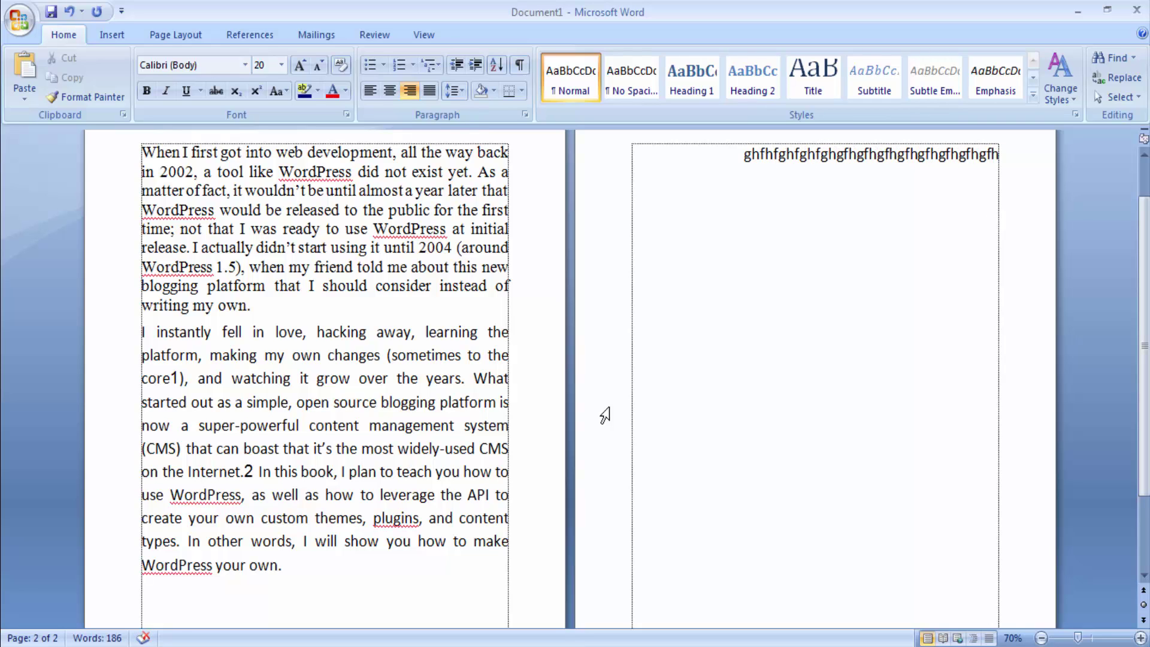
Step: Delete all of the right-aligned filler text from the second page
key("BackSpace")
key("BackSpace")
key("BackSpace")
key("BackSpace")
key("BackSpace")
key("BackSpace")
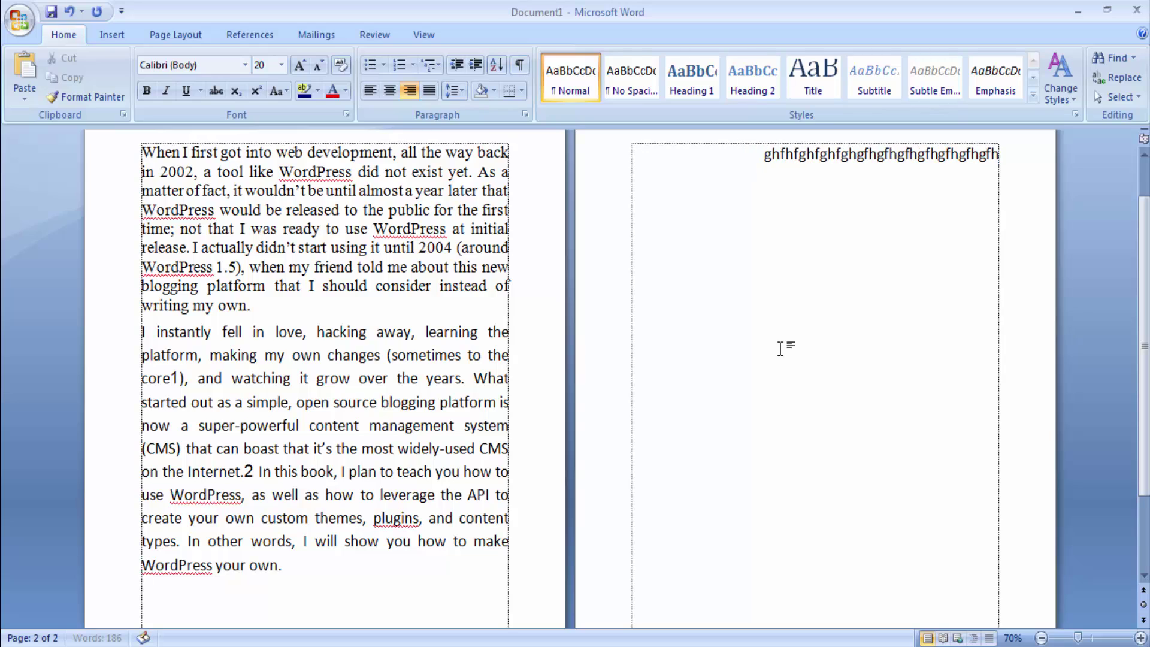
key("BackSpace")
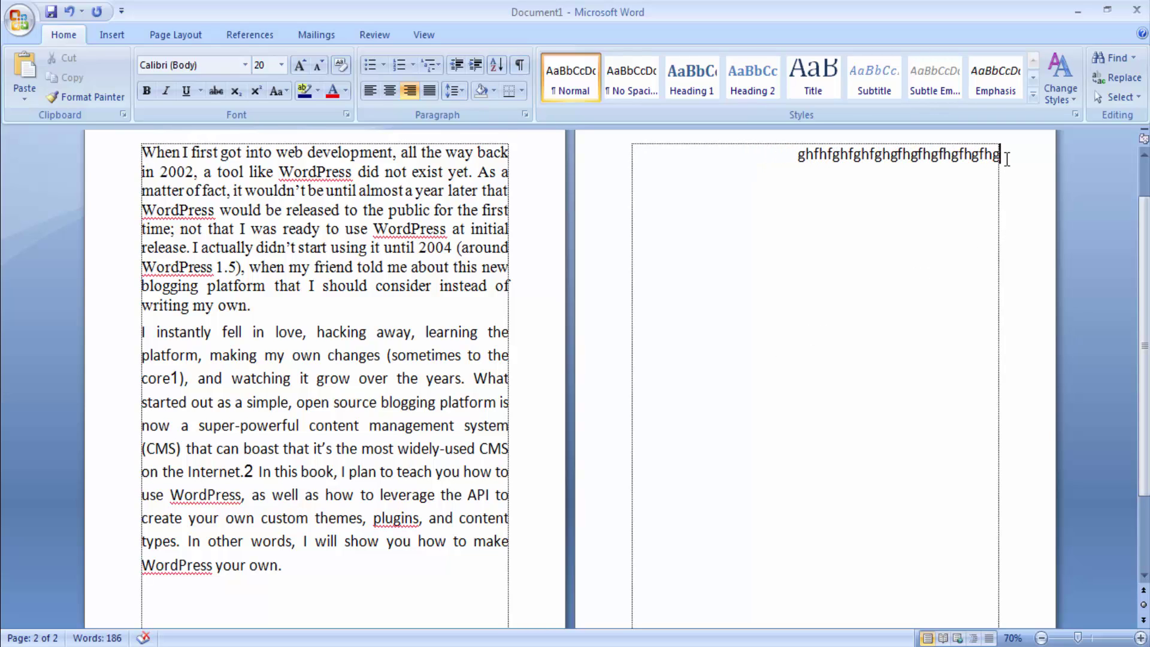
key("BackSpace")
key("BackSpace")
key("BackSpace")
key("BackSpace")
key("BackSpace")
key("BackSpace")
key("BackSpace")
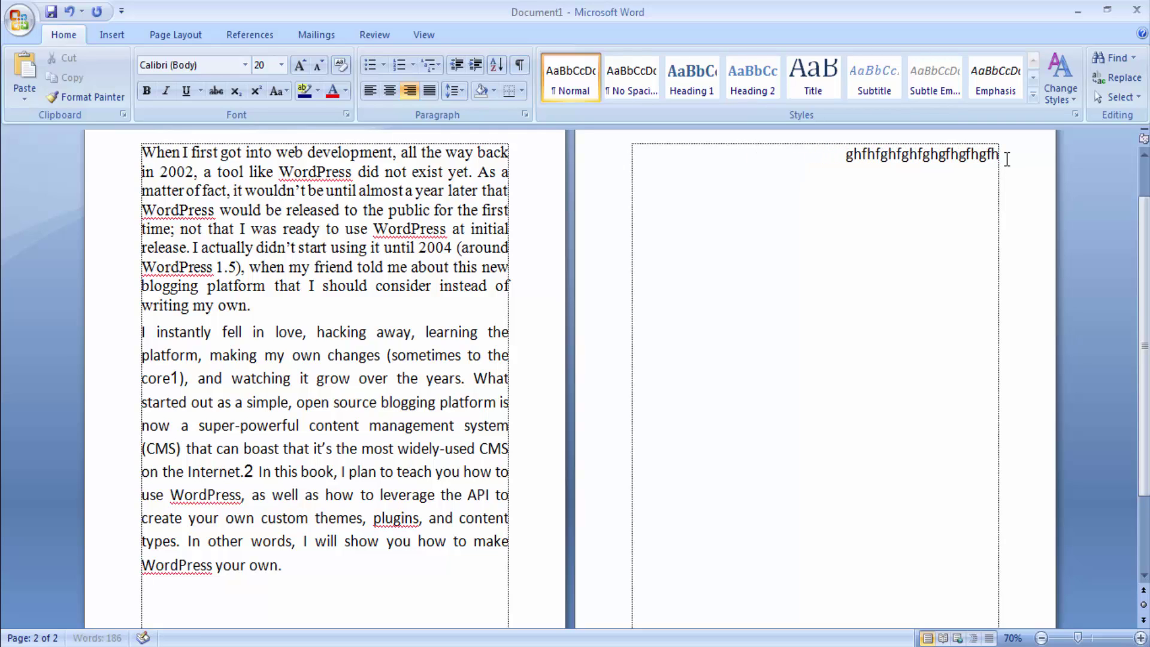
key("BackSpace")
key("BackSpace")
key("BackSpace")
key("BackSpace")
key("BackSpace")
key("BackSpace")
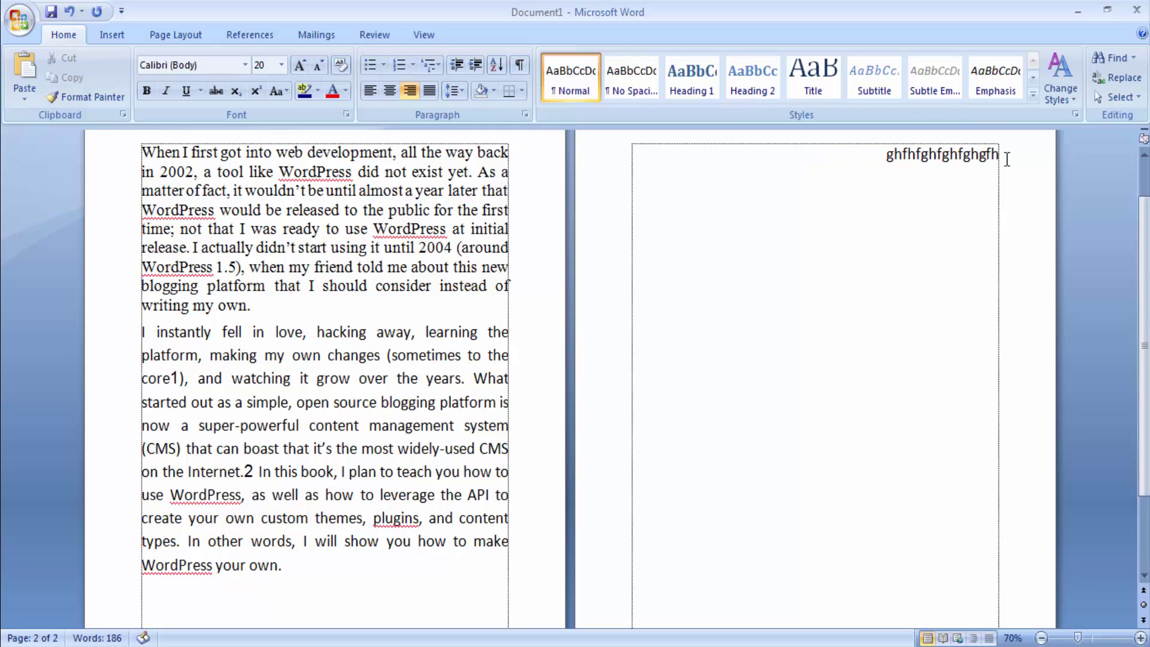
key("BackSpace")
key("BackSpace")
key("BackSpace")
key("BackSpace")
key("BackSpace")
key("BackSpace")
key("BackSpace")
key("BackSpace")
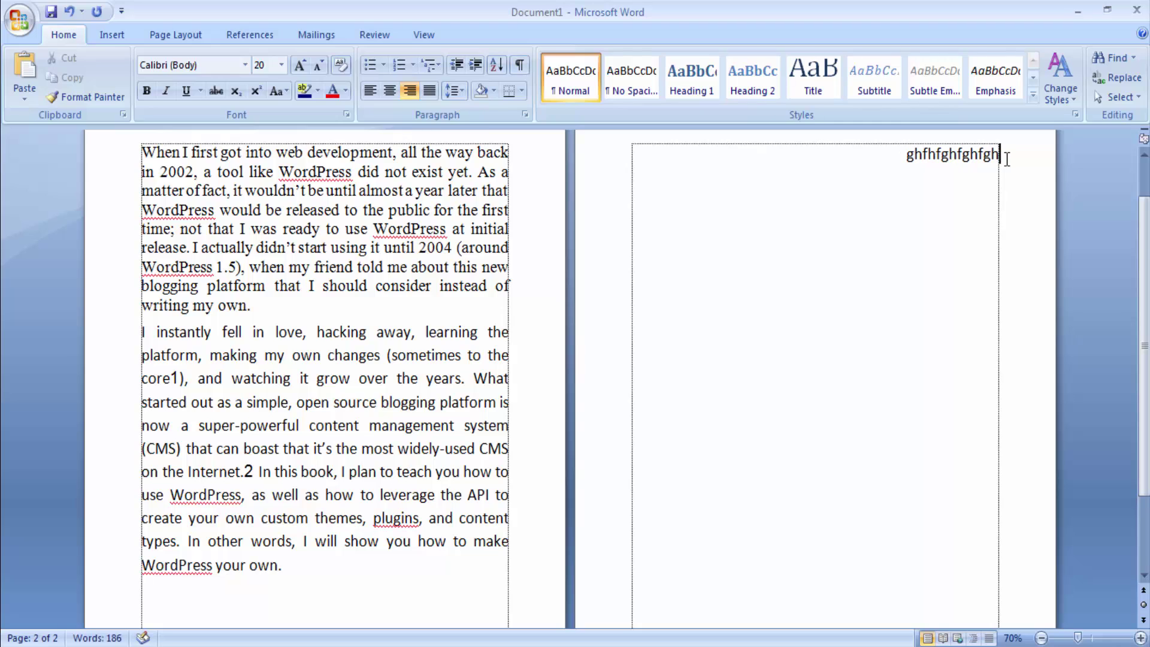
key("BackSpace")
key("BackSpace")
key("BackSpace")
key("BackSpace")
key("BackSpace")
key("BackSpace")
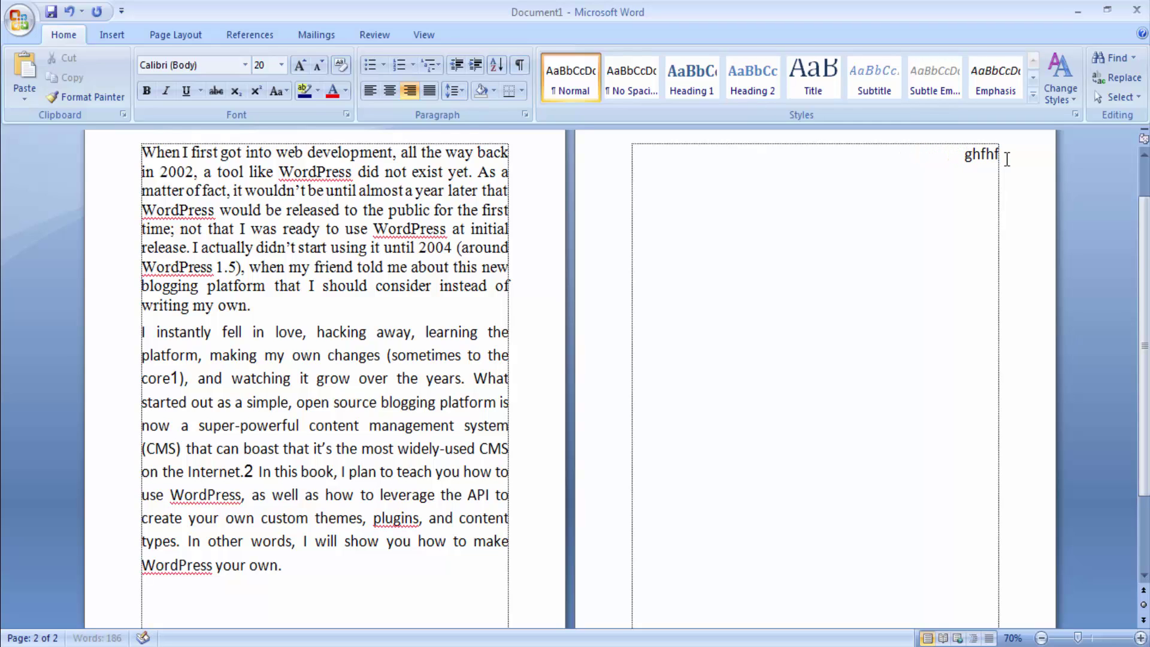
key("BackSpace")
key("BackSpace")
Step: Centre the empty line on the second page and enter a row of "g" characters as filler text
left_click(390, 91)
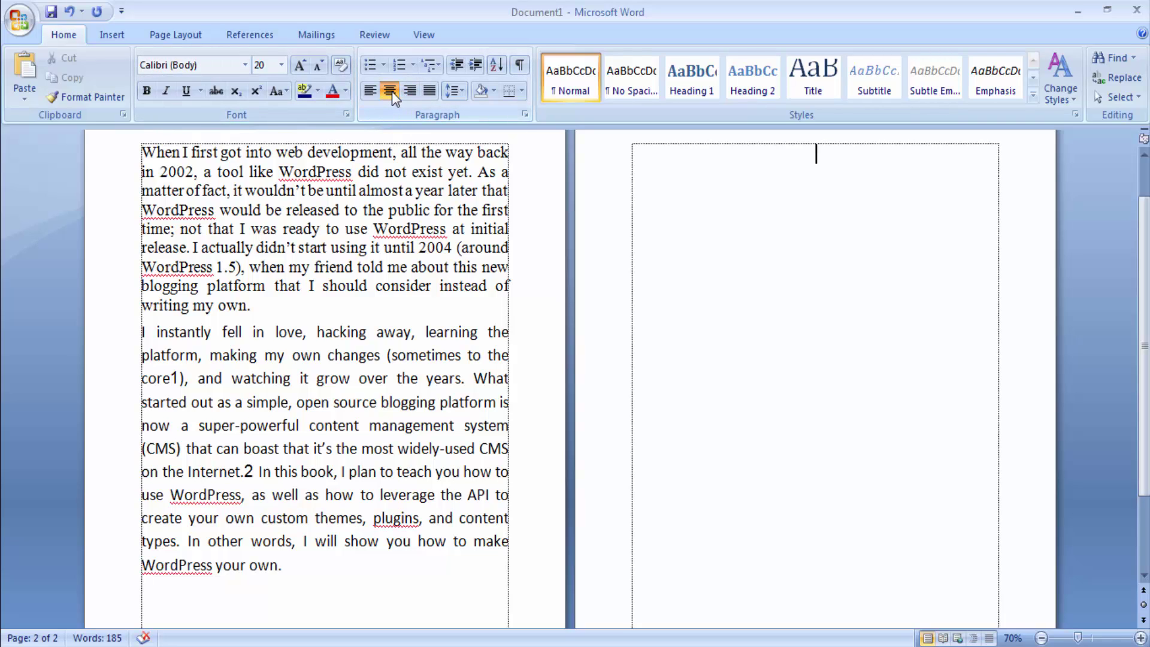
type("ggggggggggggggg")
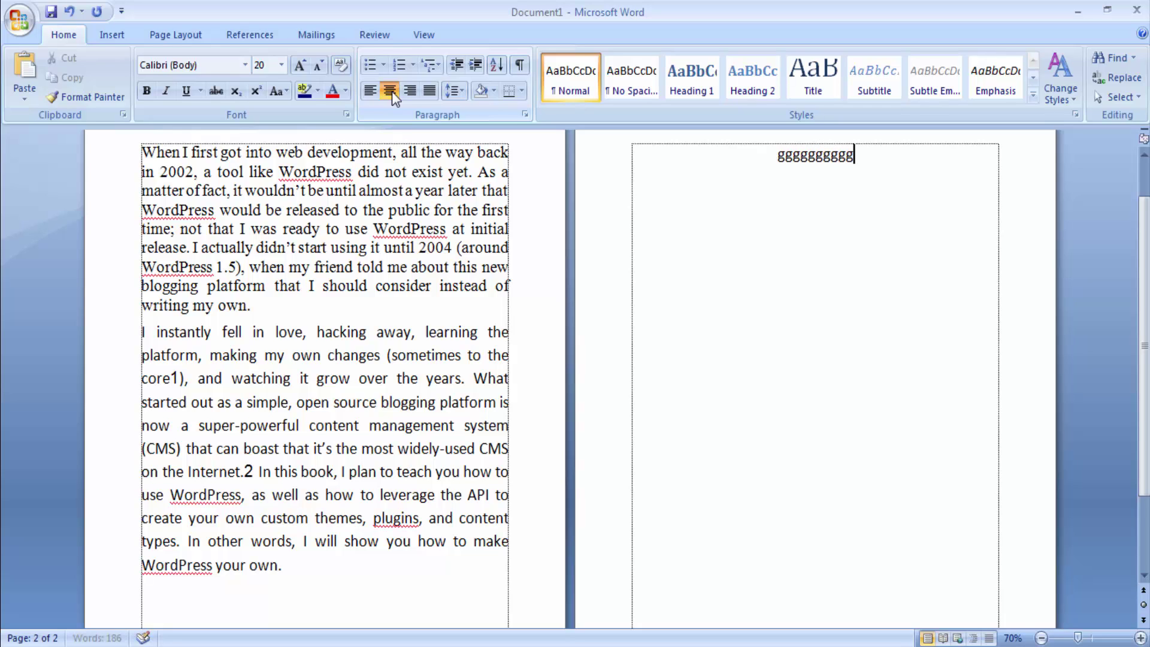
Step: Lengthen the centred row of "g" characters and add two more centred rows of "g" filler below it
type("gggggggggg")
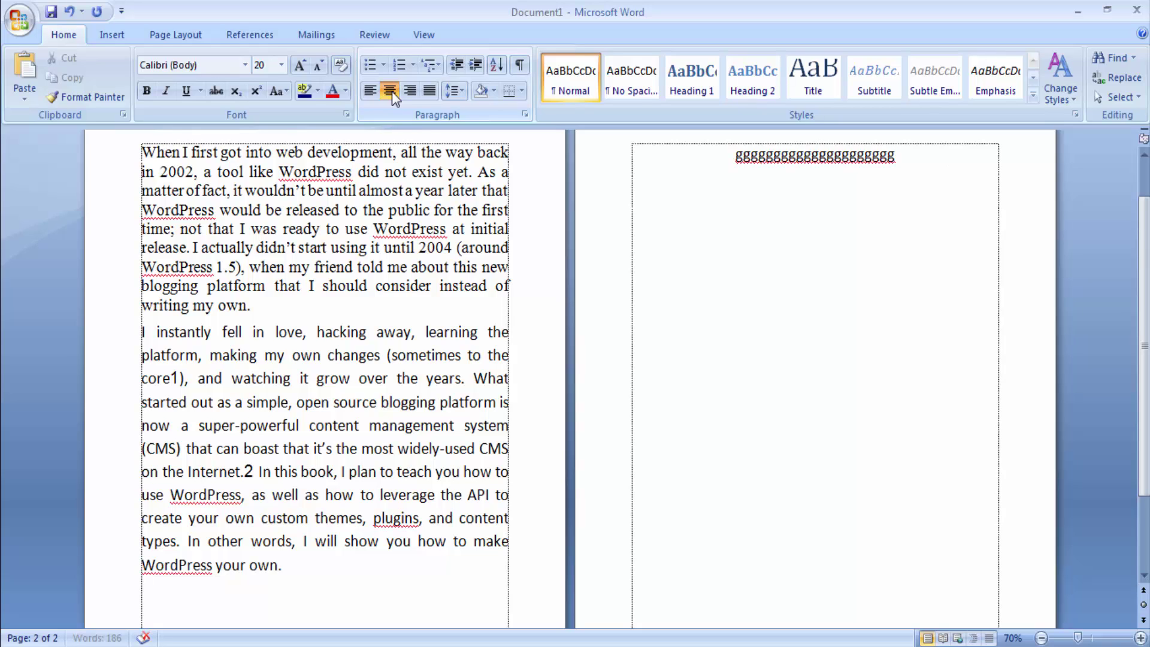
key("Return")
type("gggggggg")
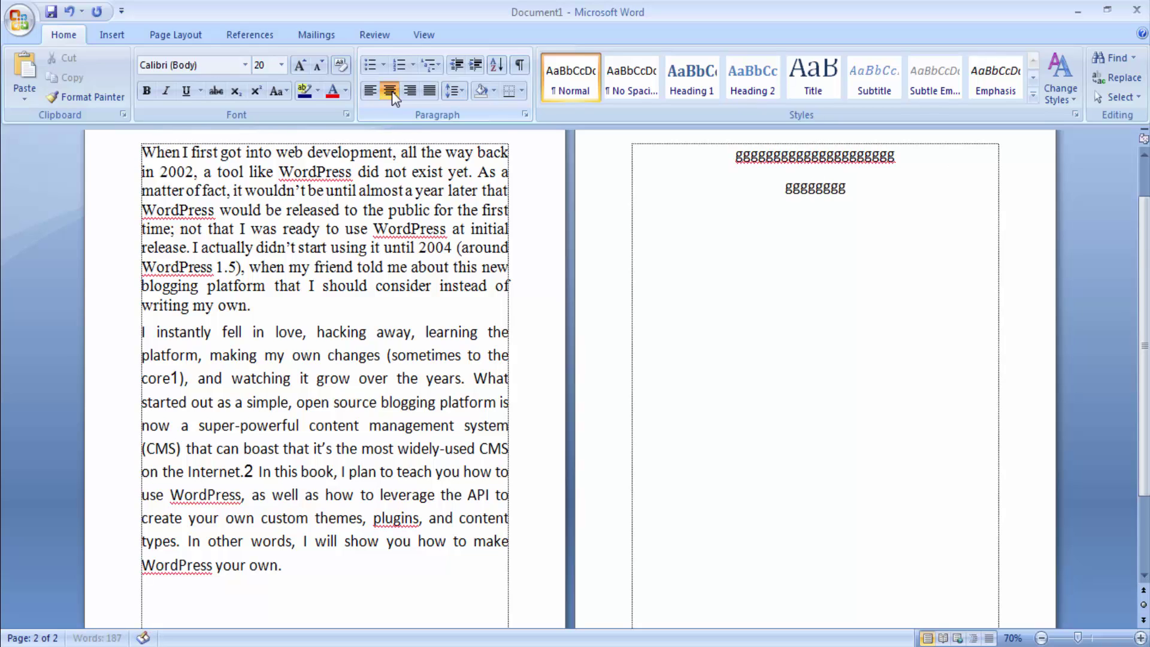
type("ggggggggggggggggggggggg")
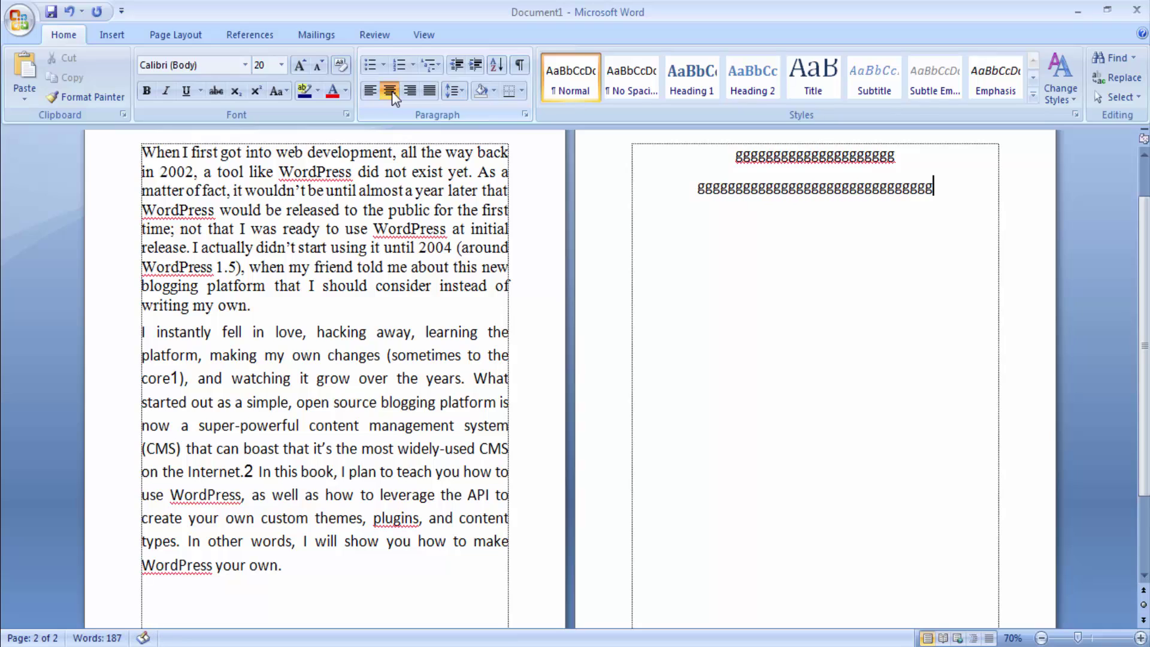
key("Return")
type("gggggggggggggggggggggggggggggg")
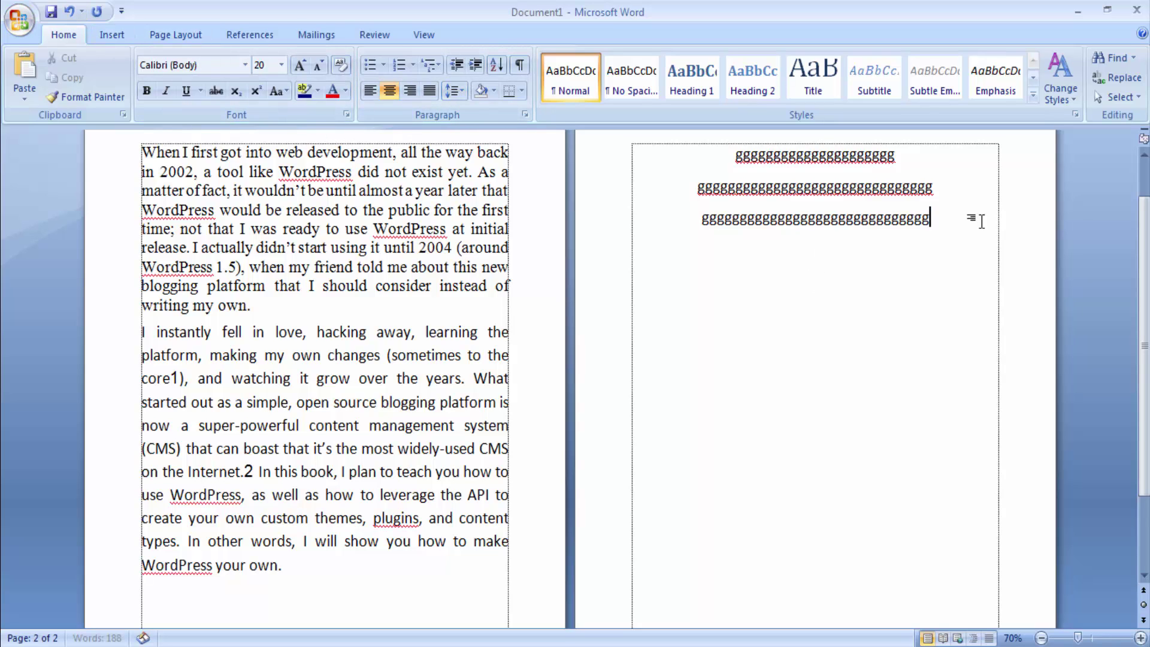
Step: Delete all three centred rows of filler text from the second page
left_click_drag(943, 222, 723, 155)
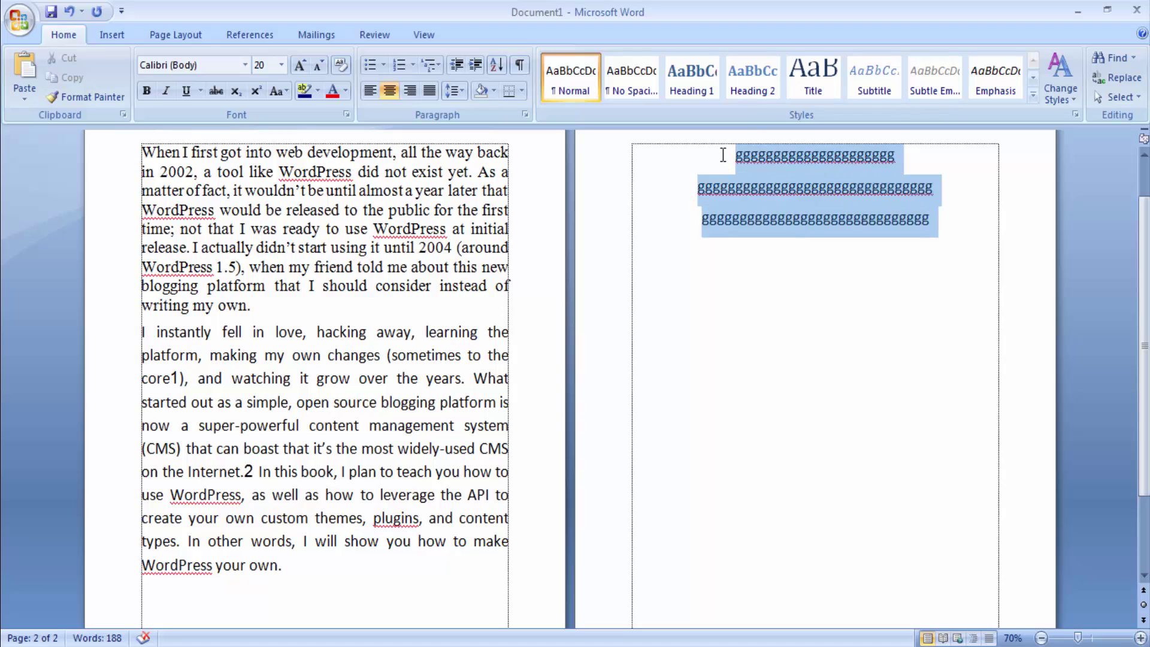
key("Delete")
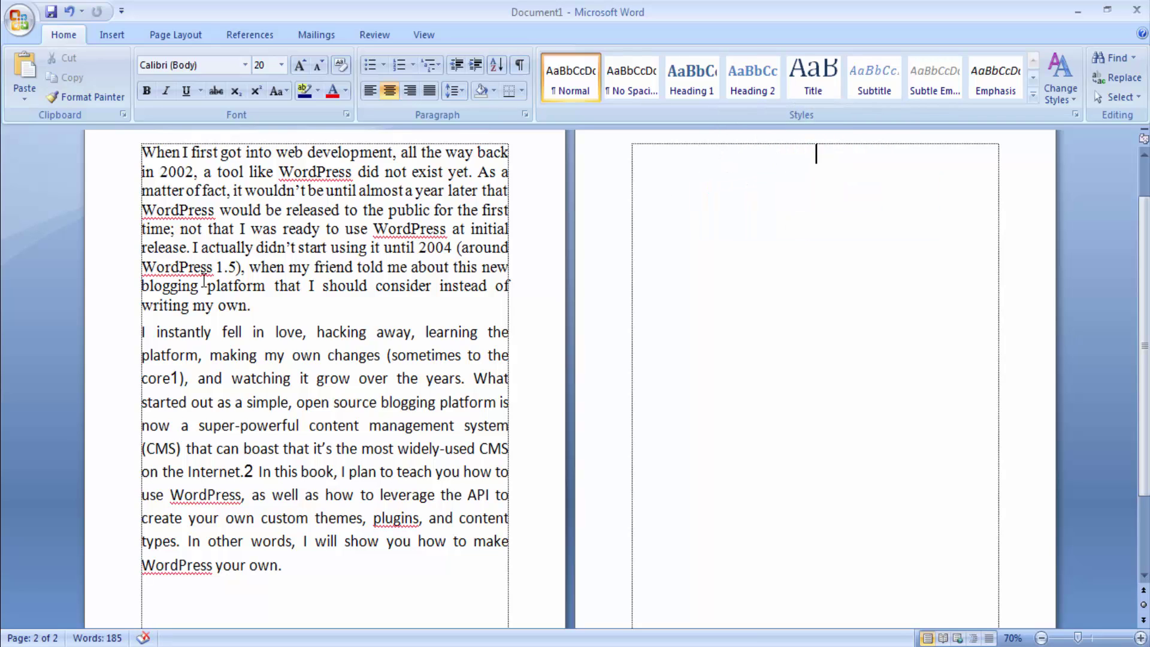
Step: Select both paragraphs on the first page and align them left
scroll(355, 414, "up", 1)
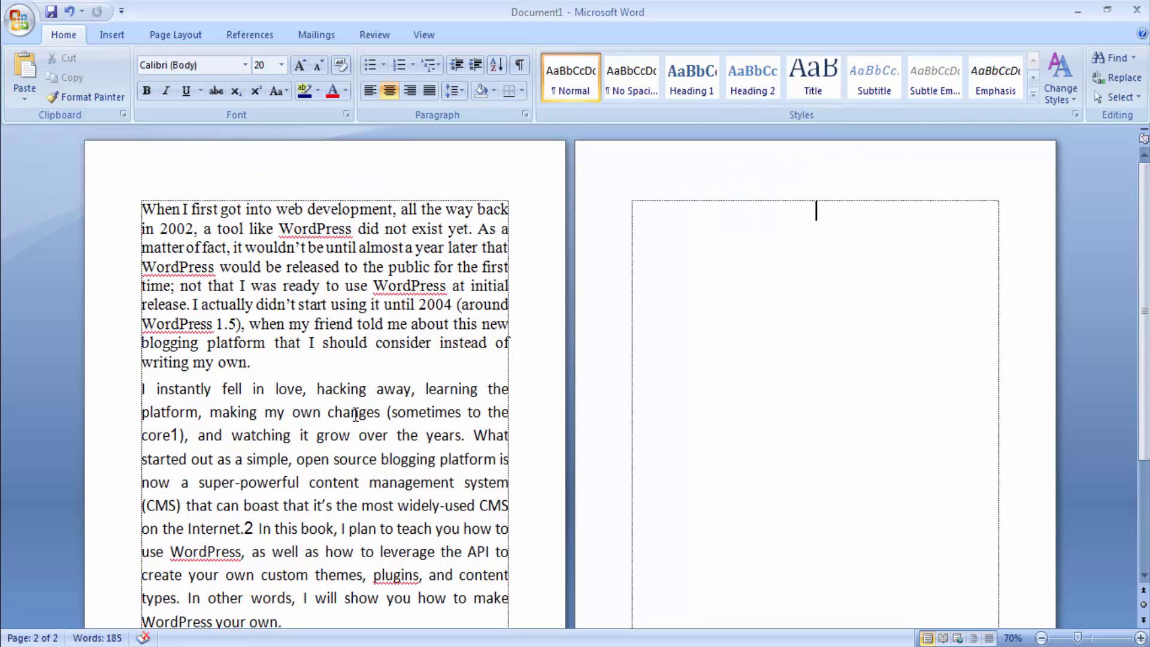
scroll(355, 414, "down", 1)
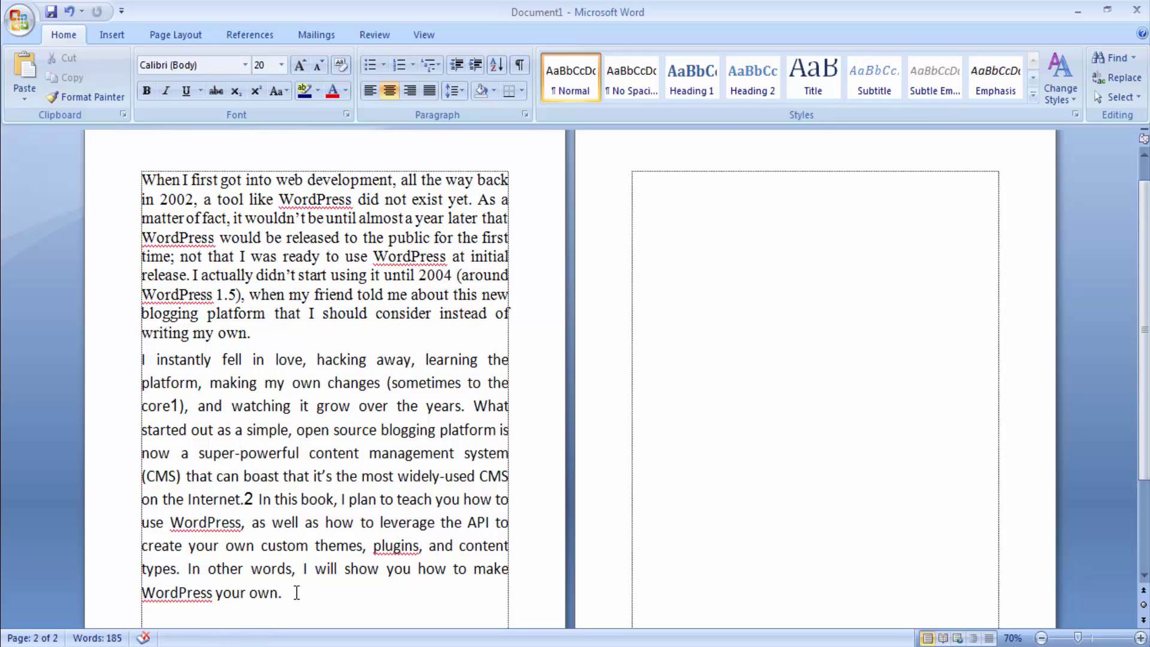
left_click_drag(296, 592, 149, 171)
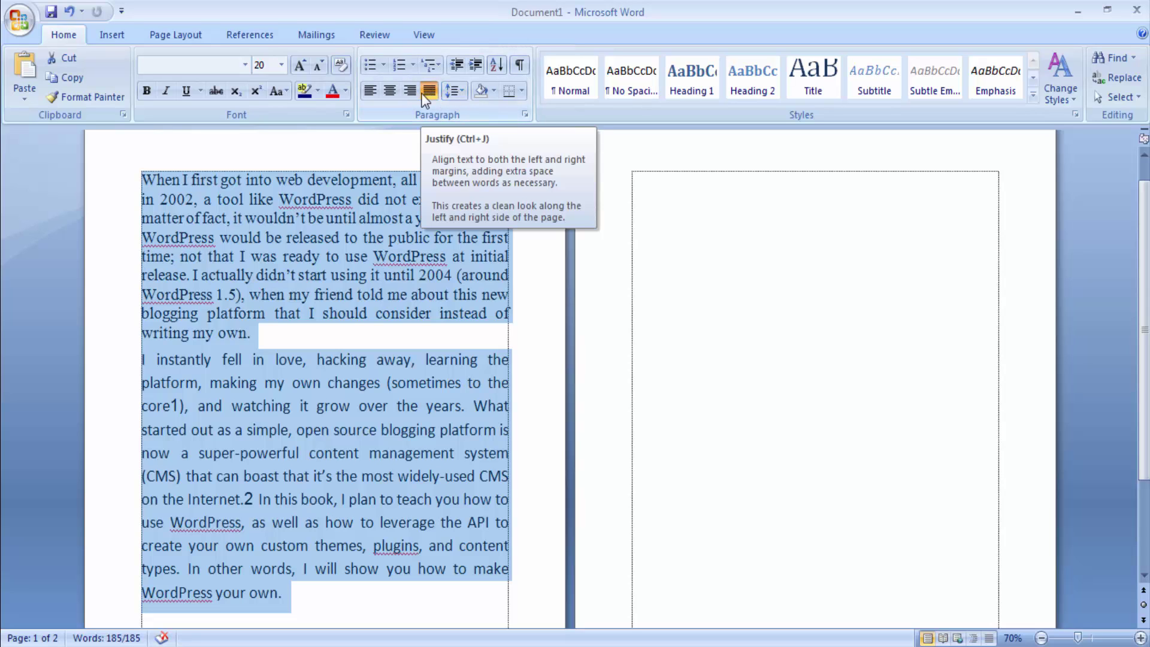
left_click(371, 92)
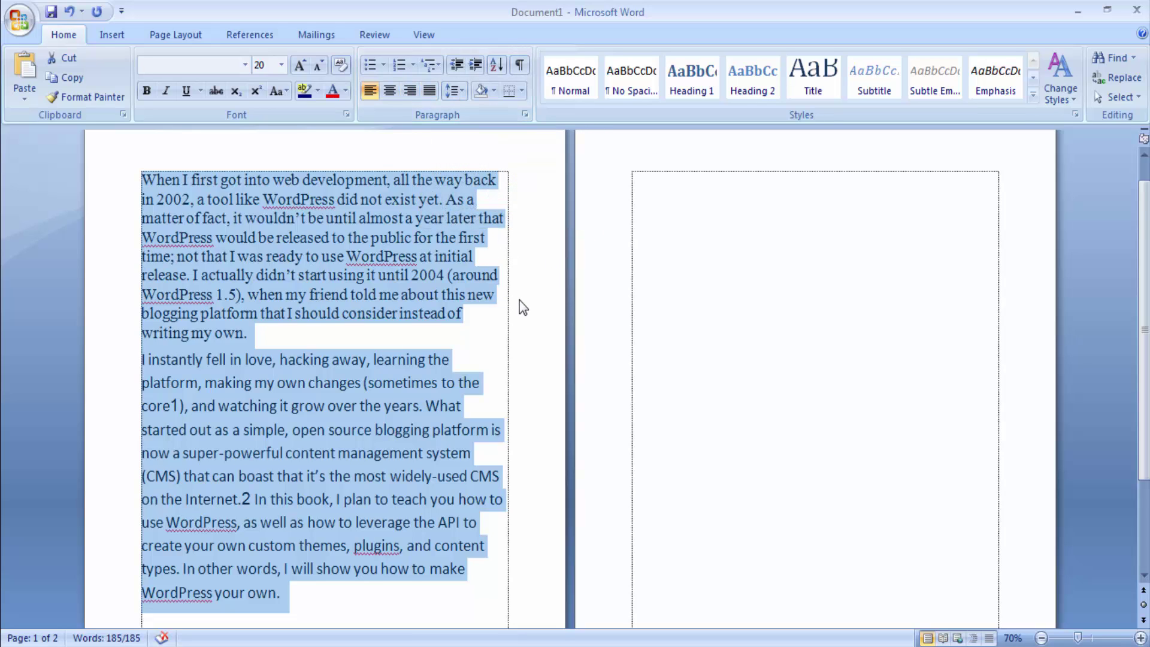
Step: Left-align the empty line on the second page and enter filler text "reeecv rtret fgfdgfdgfd fghfghfgh"
scroll(520, 302, "down", 1)
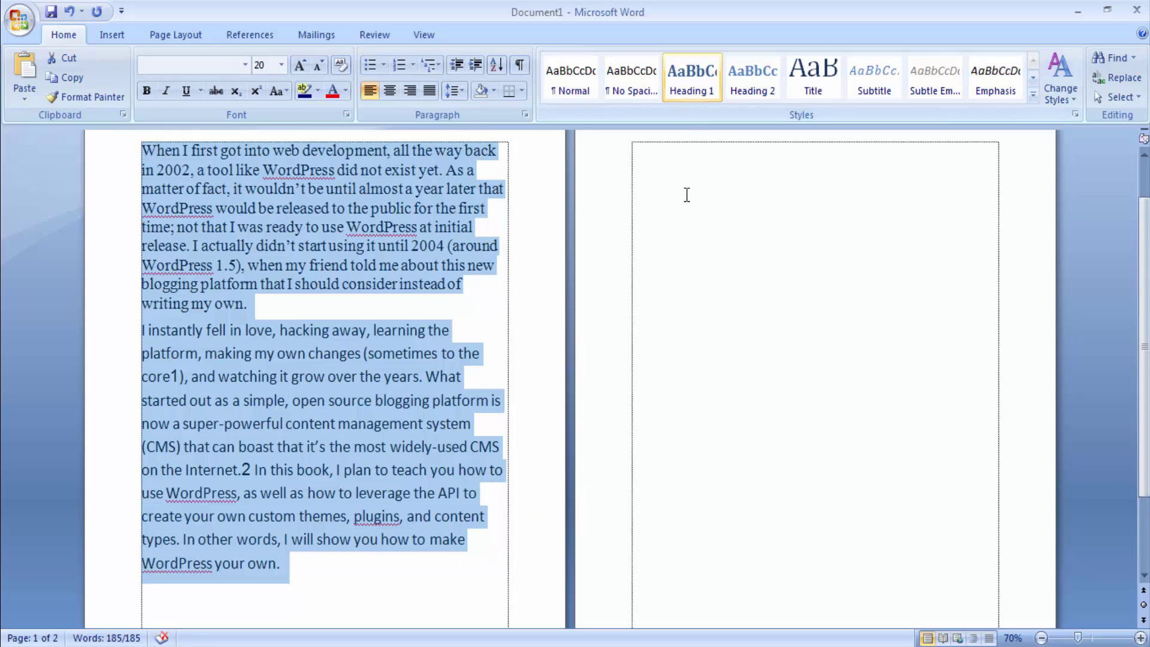
left_click(684, 157)
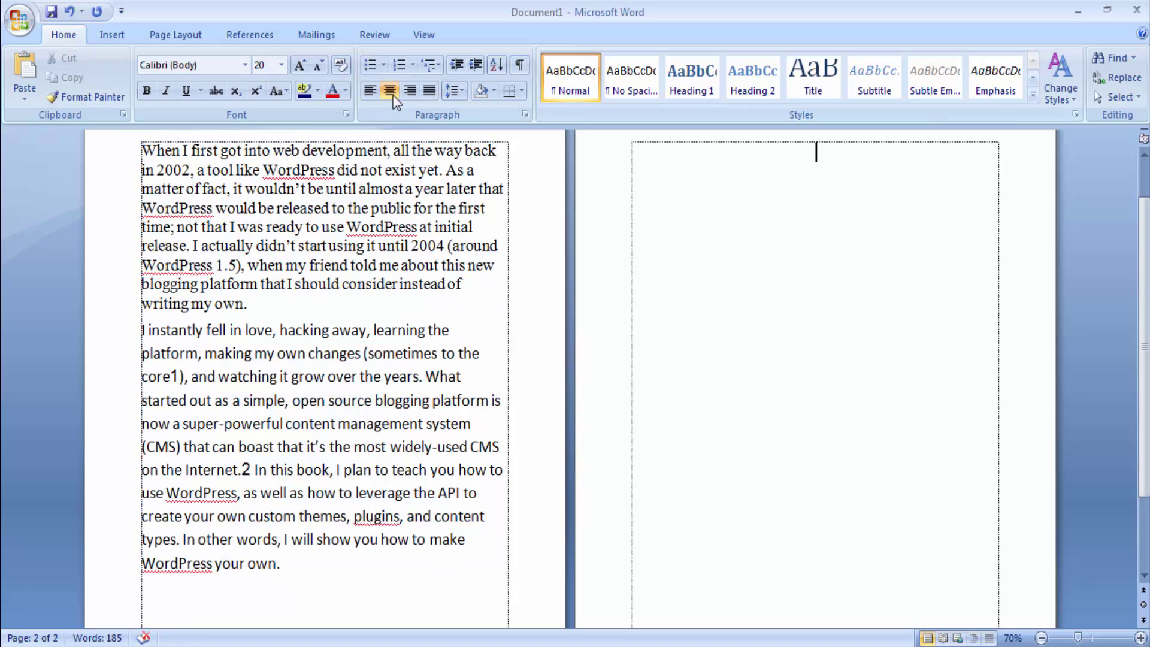
left_click(369, 92)
type("ree")
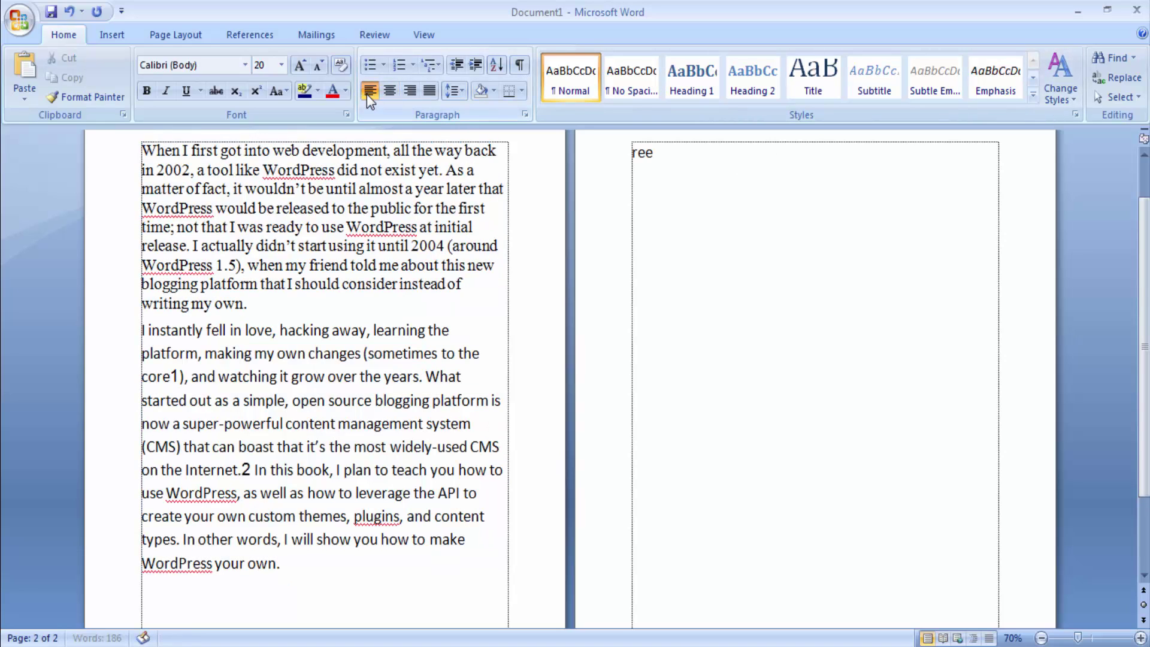
type("ecv rtret")
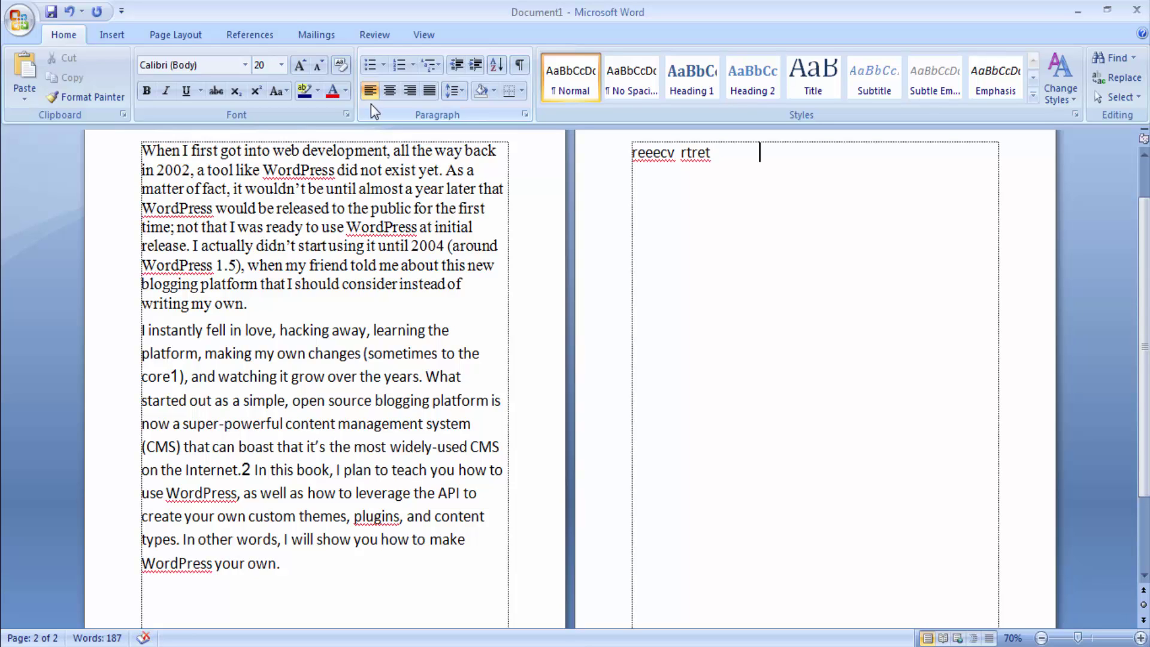
type("fgfdgfdgfd fghfghfgh")
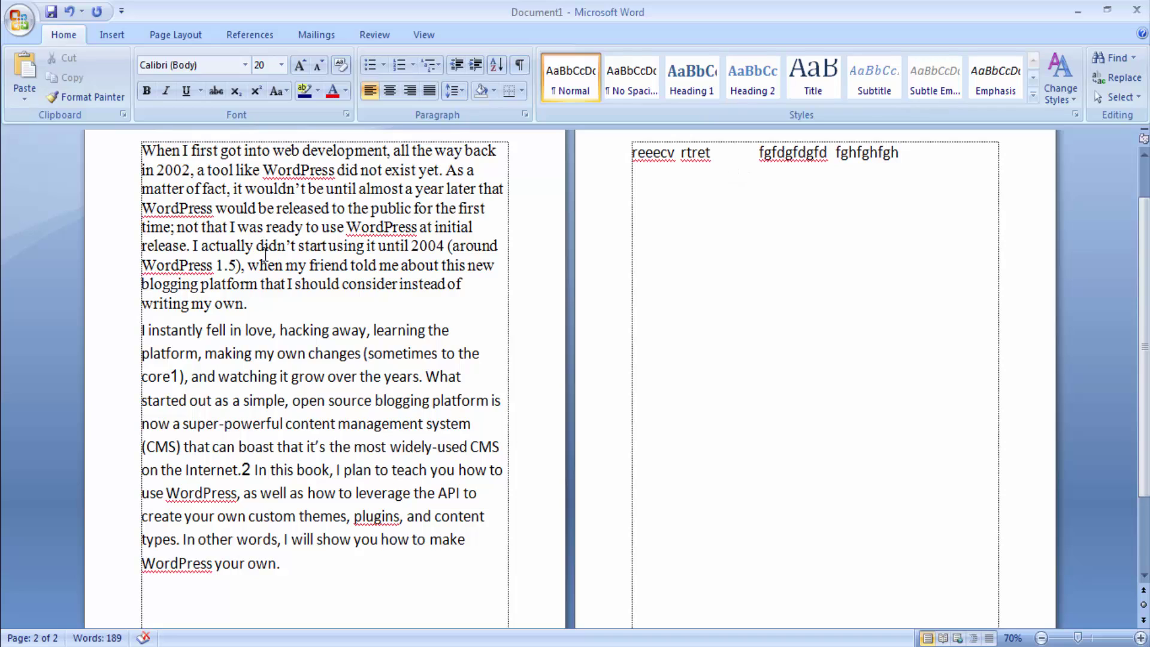
Step: Justify both paragraphs on the first page and the filler line on the second page
left_click(462, 181)
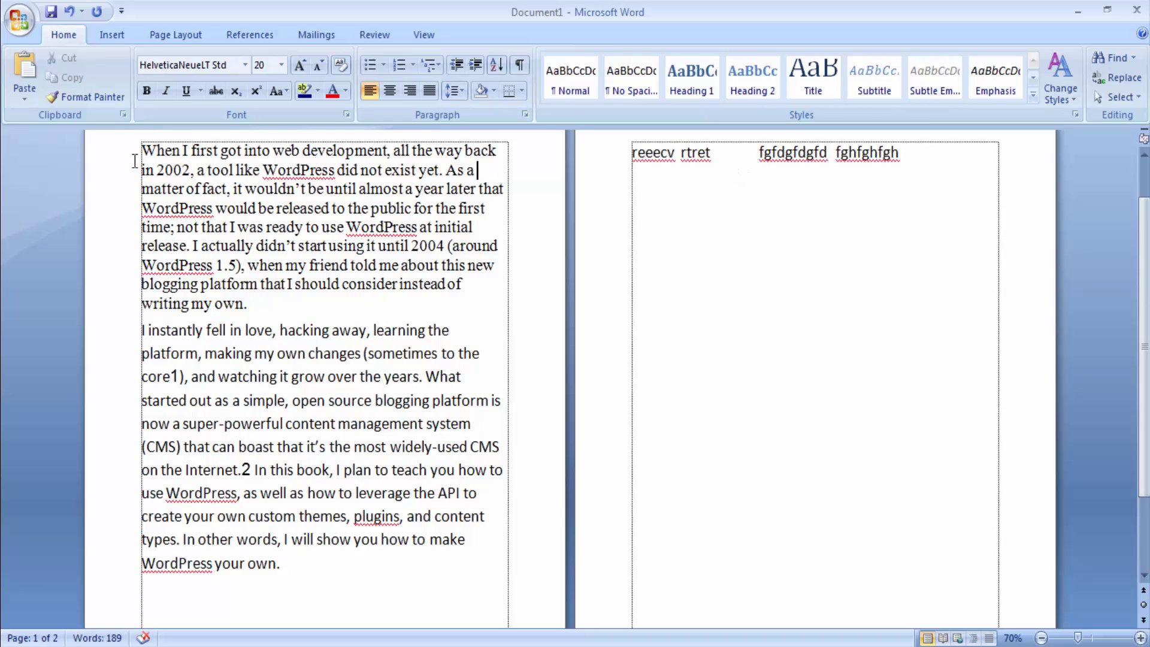
left_click_drag(142, 149, 286, 565)
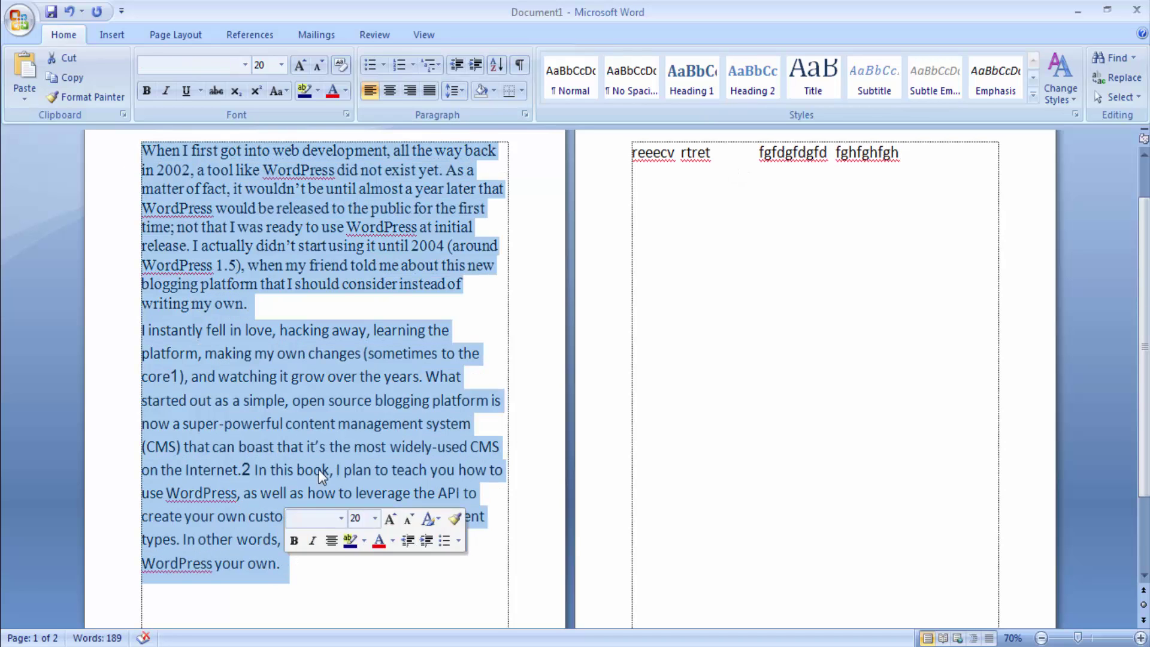
left_click(429, 91)
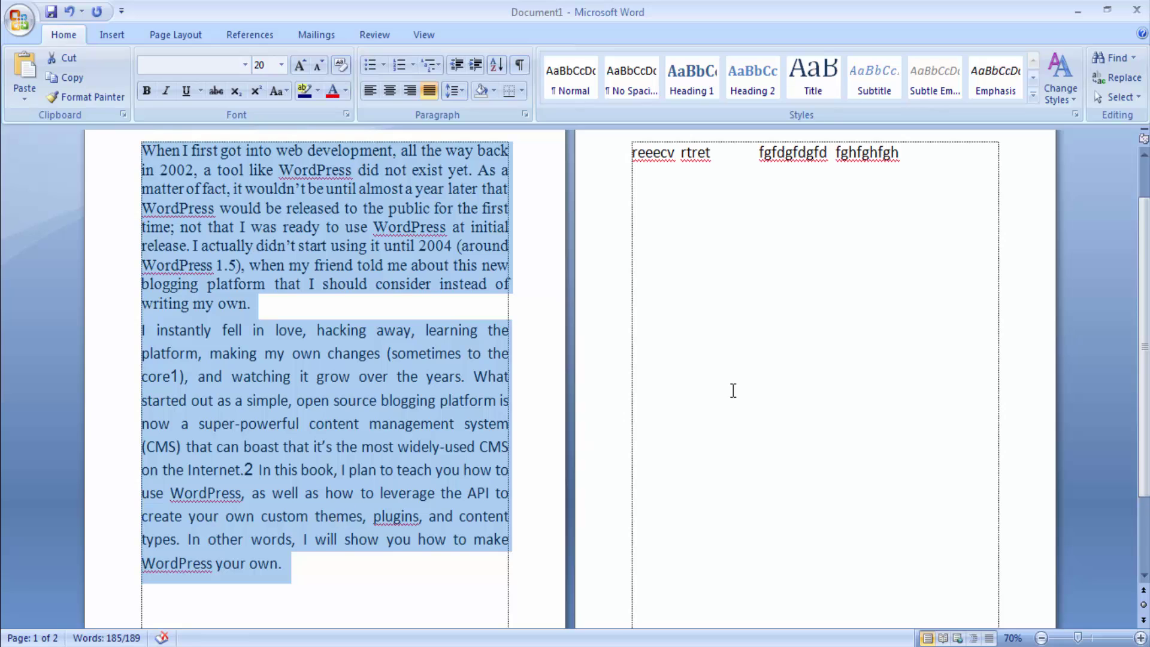
left_click_drag(909, 156, 606, 155)
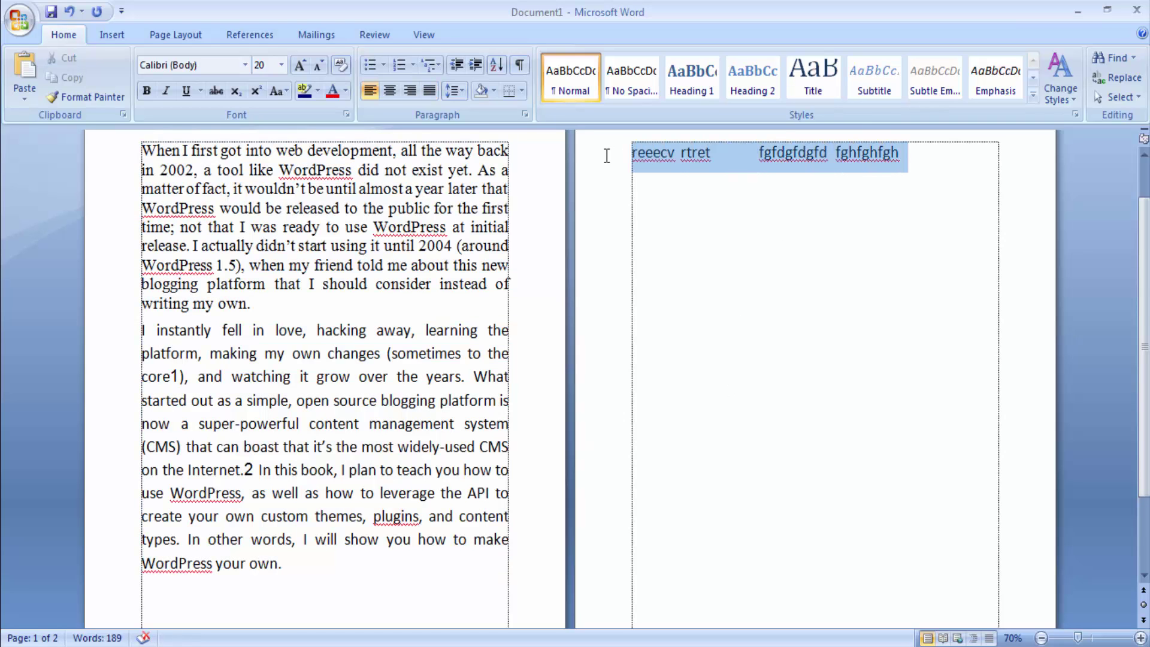
left_click(429, 90)
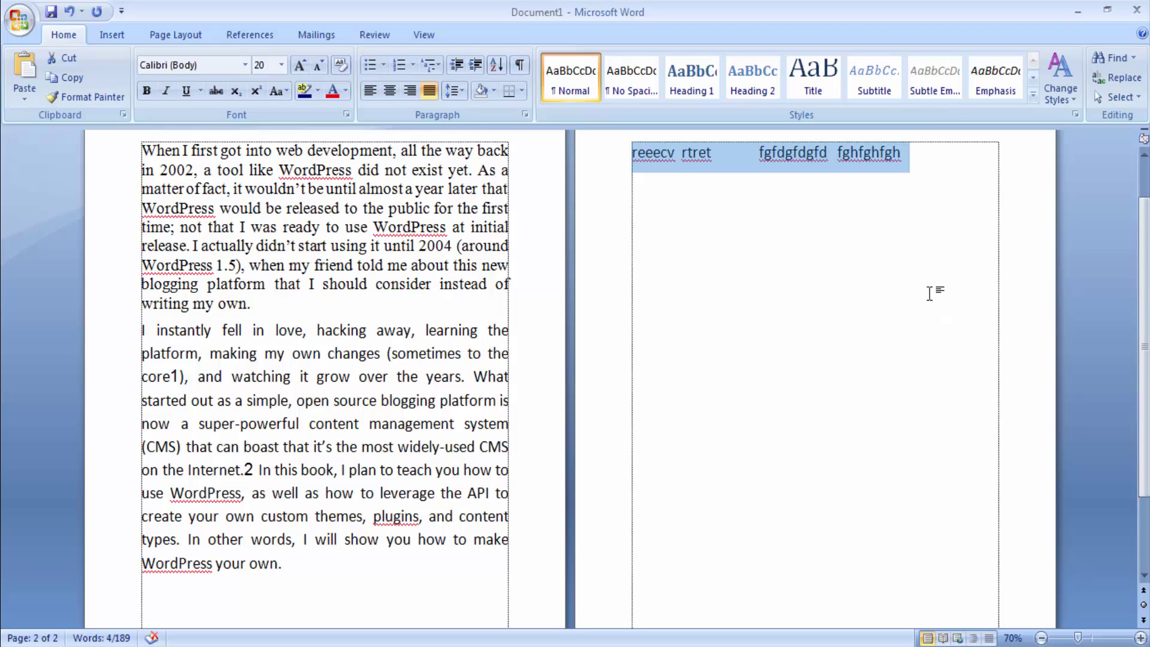
Step: Left-align only the second paragraph on the first page, and set it back to justified
left_click(421, 423)
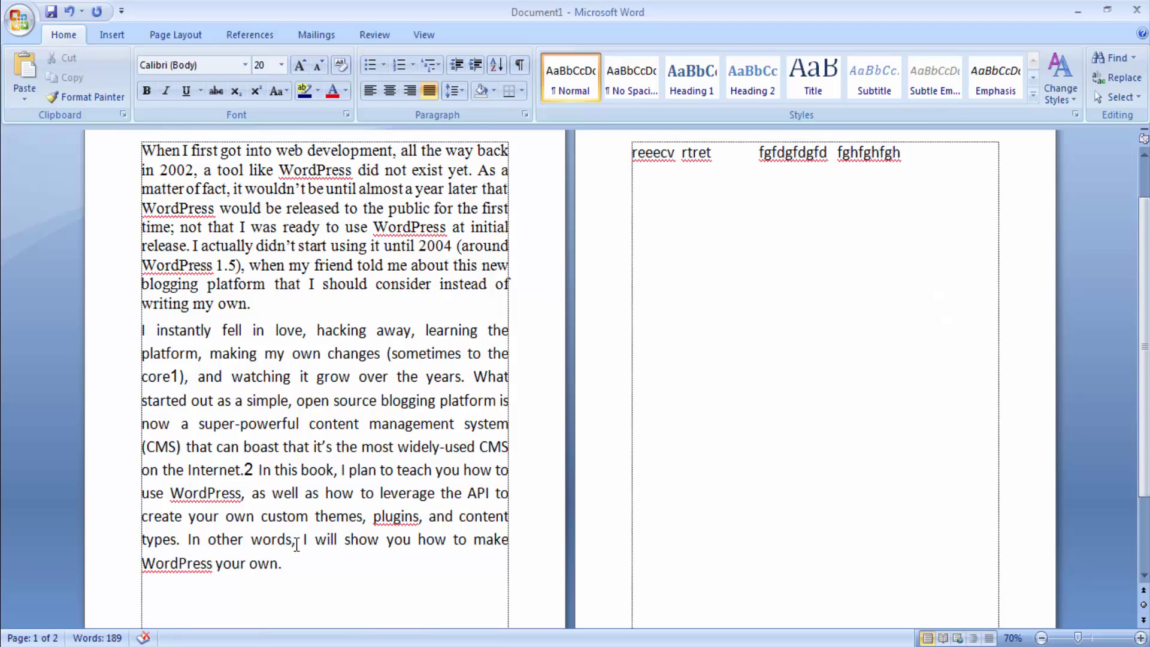
left_click(297, 568)
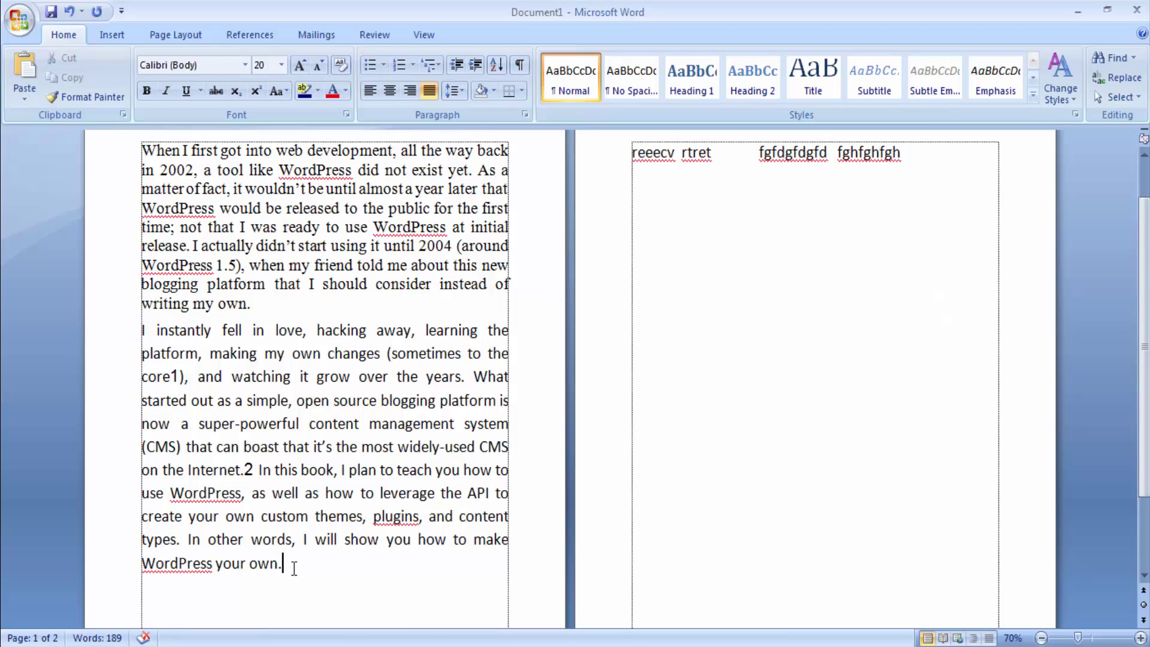
left_click(376, 92)
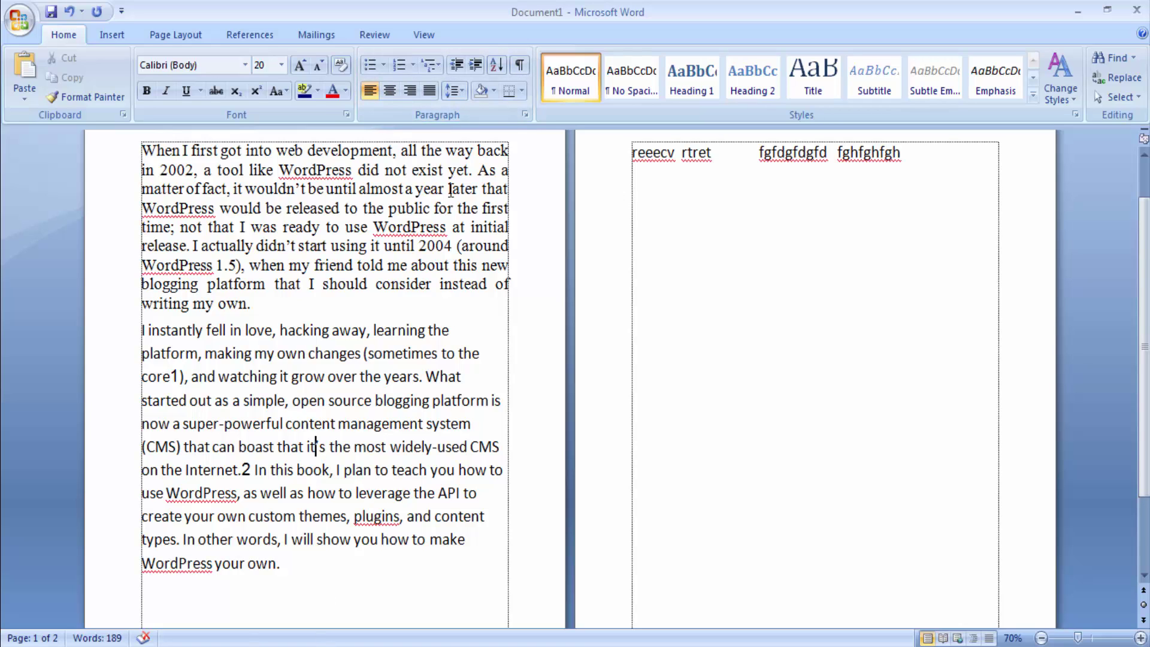
left_click(426, 91)
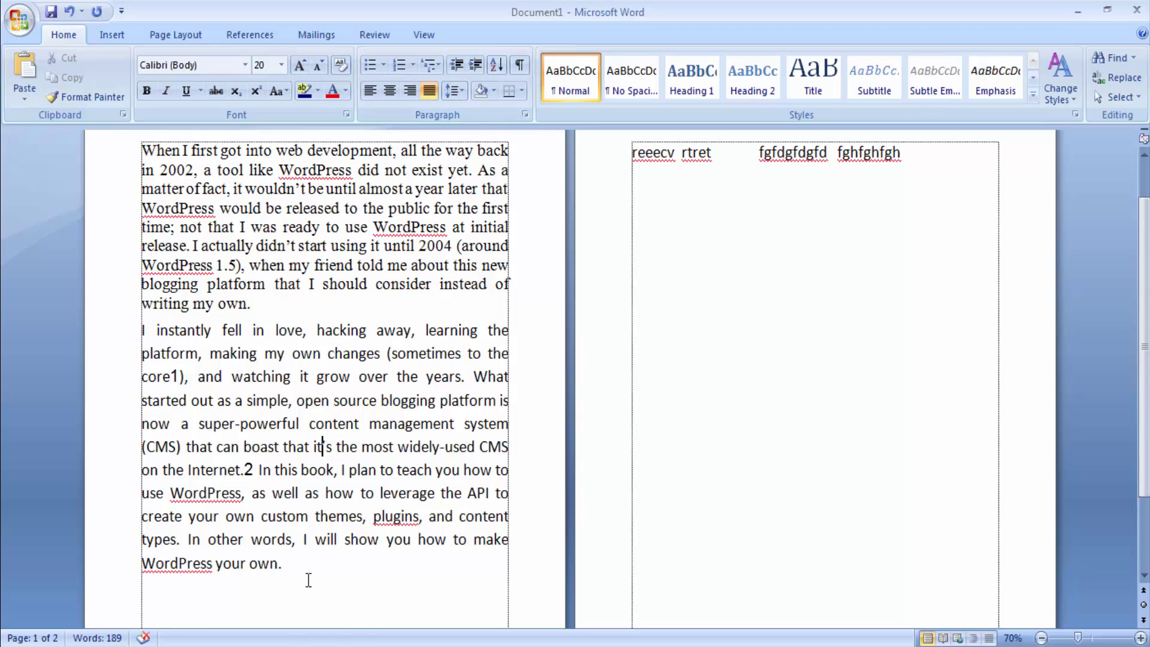
Step: Apply left alignment to the two justified paragraphs on the first page
left_click_drag(308, 580, 142, 152)
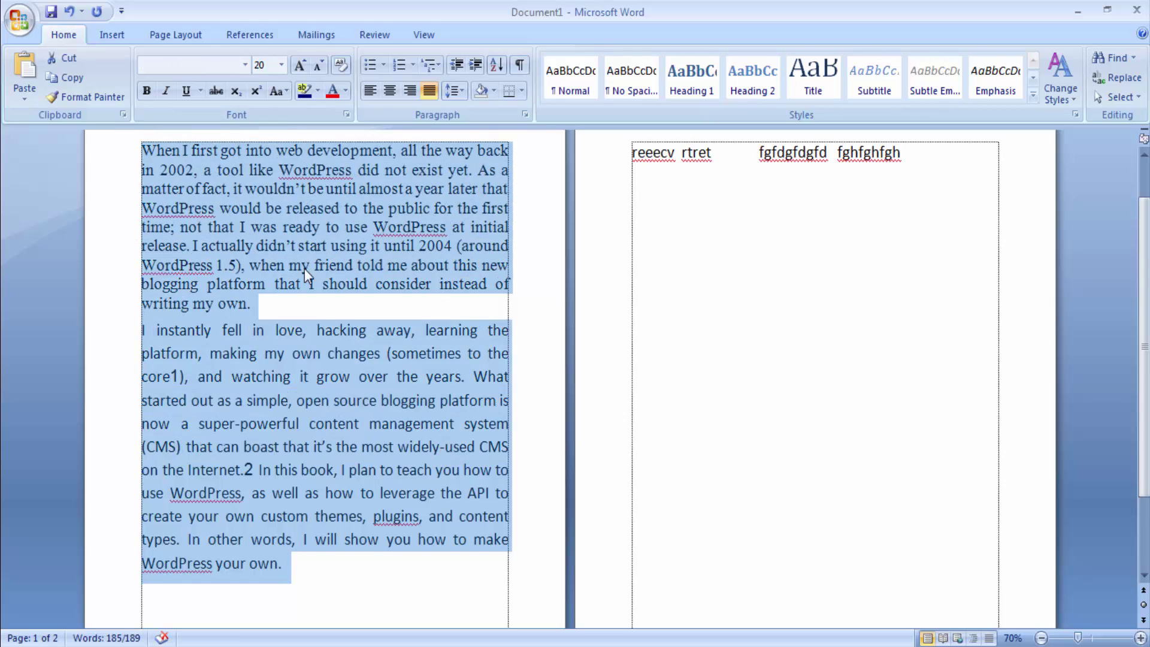
left_click(311, 306)
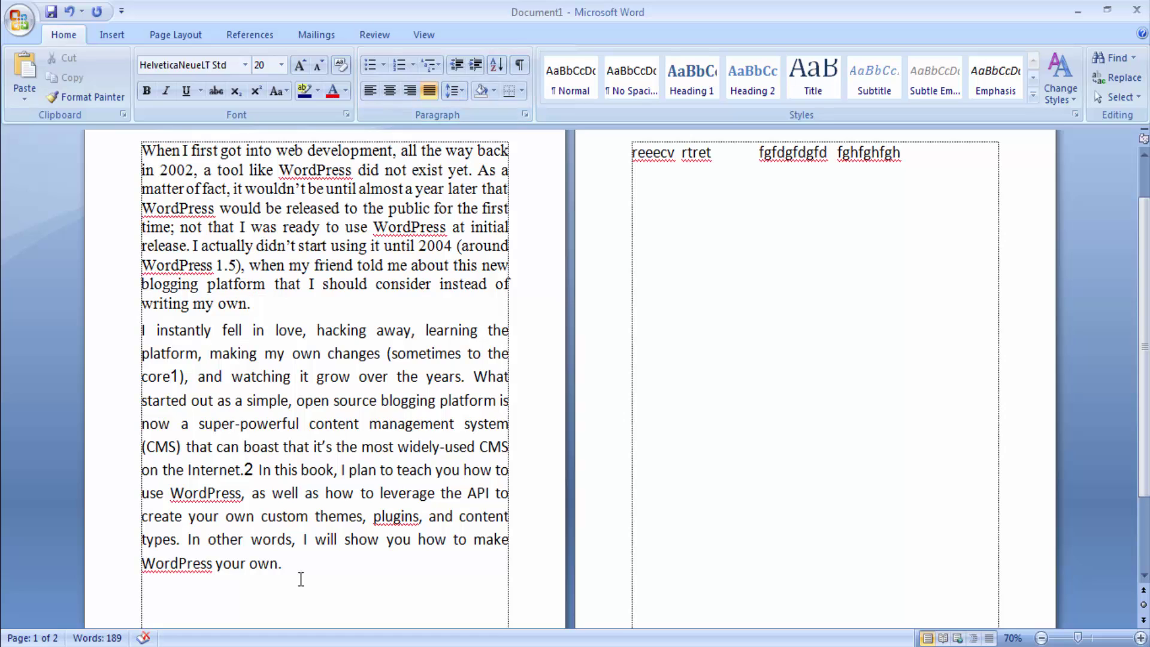
left_click_drag(290, 570, 124, 146)
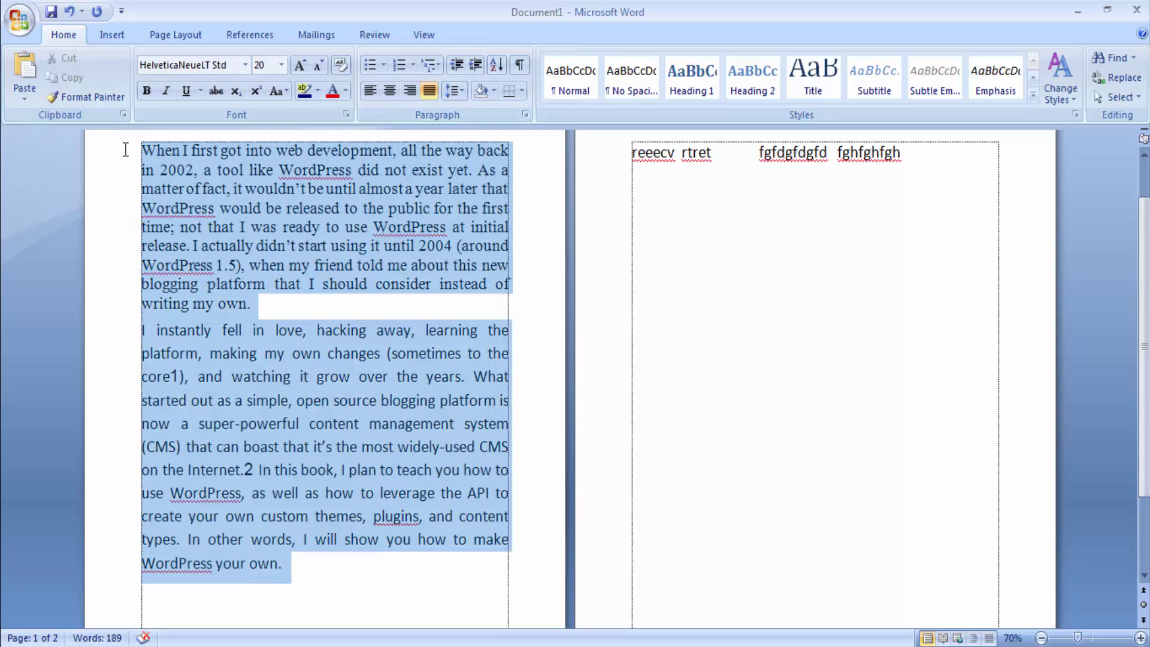
left_click(370, 91)
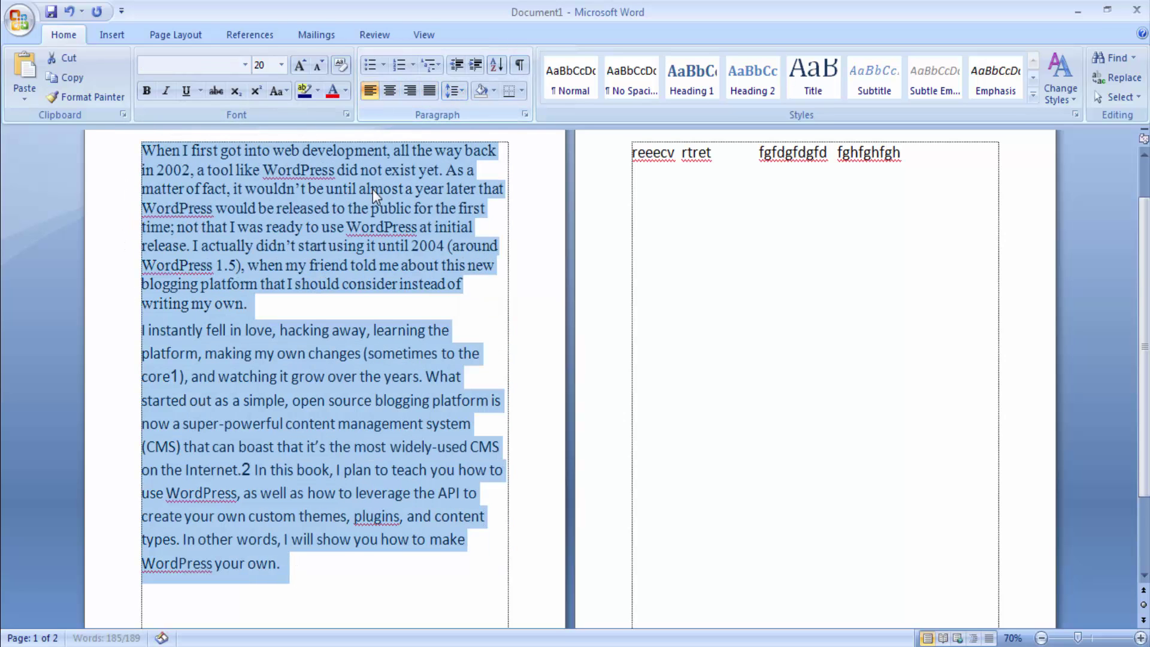
Step: Insert a blank line between the two paragraphs and justify all the text on the first page
left_click(288, 314)
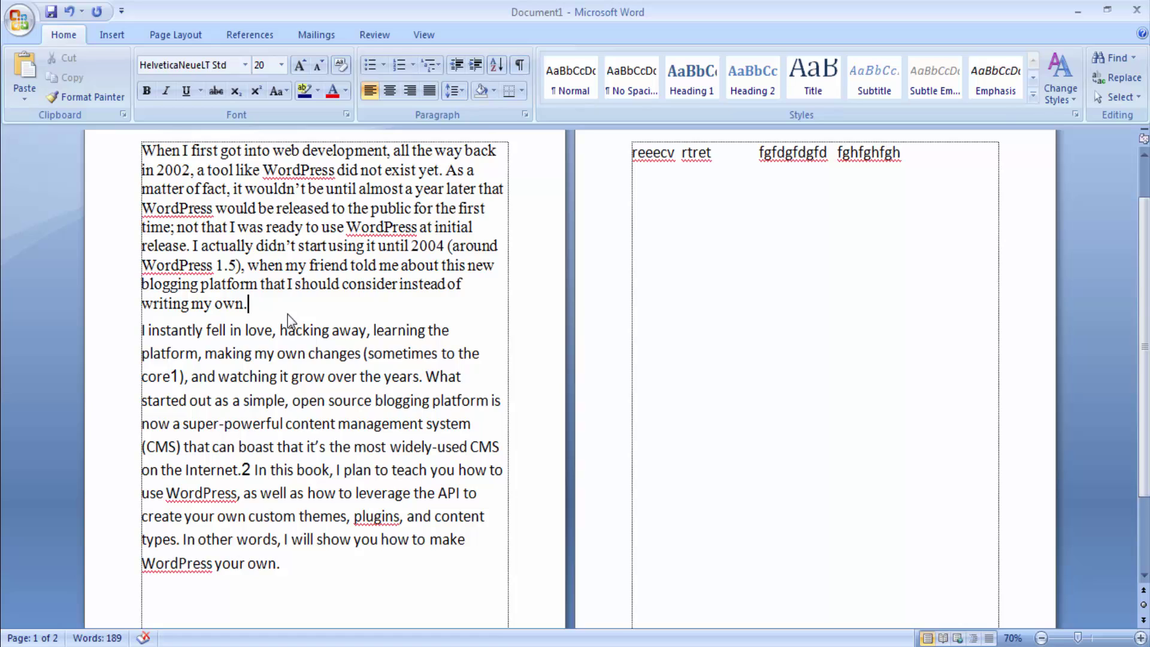
key("Return")
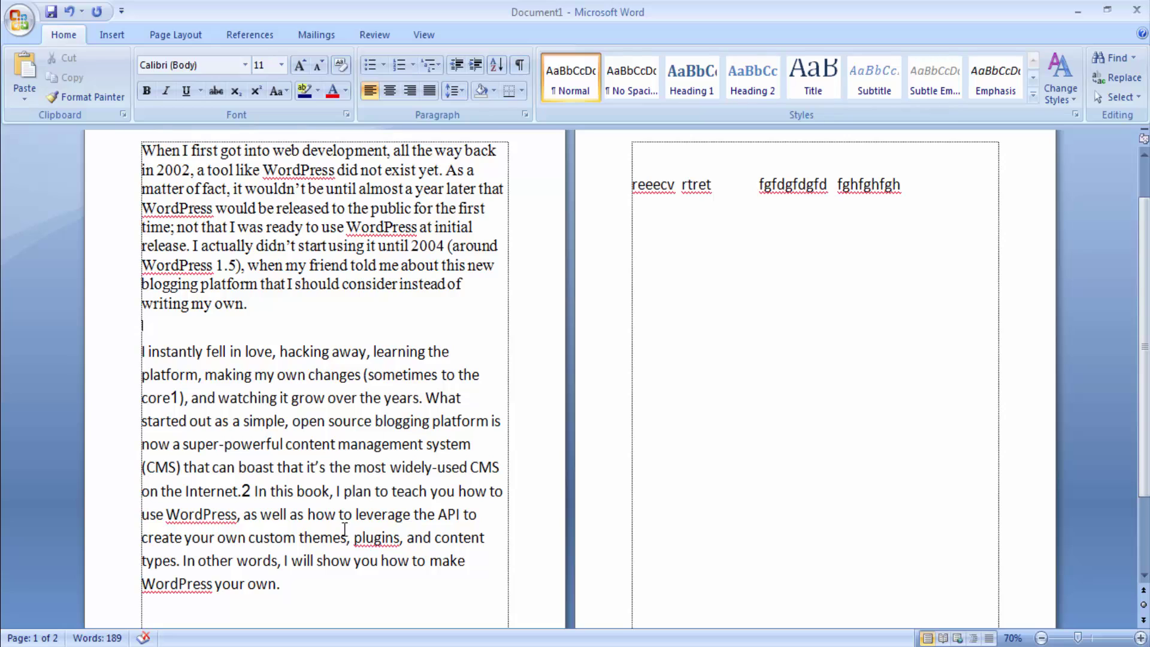
left_click(311, 584)
left_click_drag(282, 585, 141, 147)
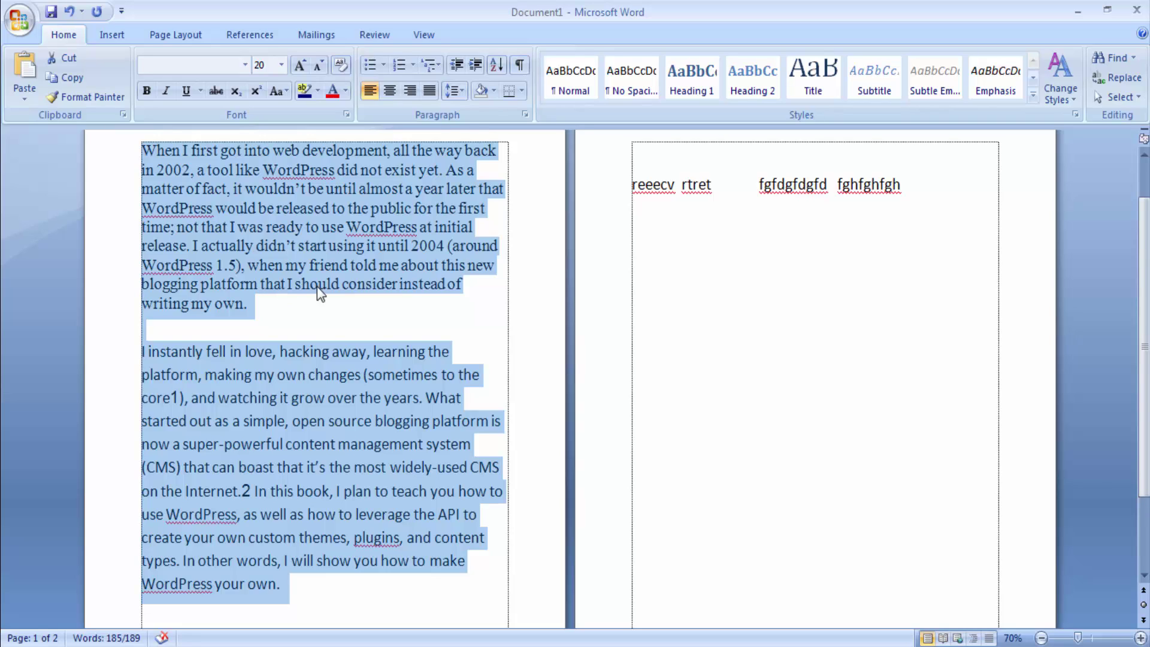
left_click(430, 90)
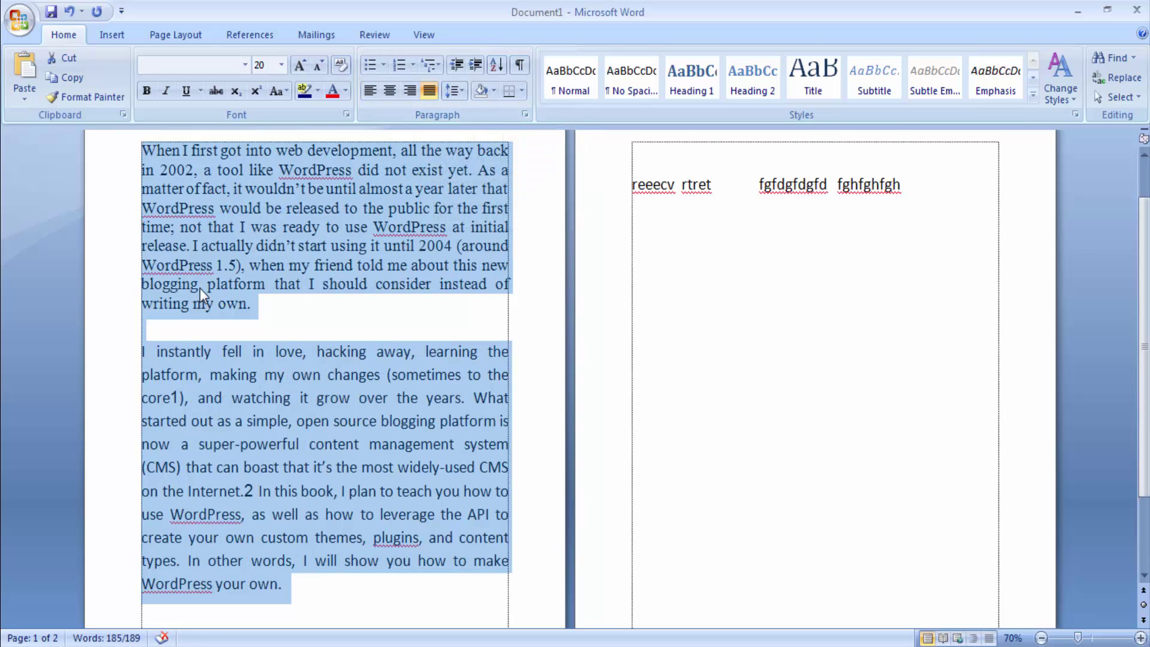
left_click(524, 292)
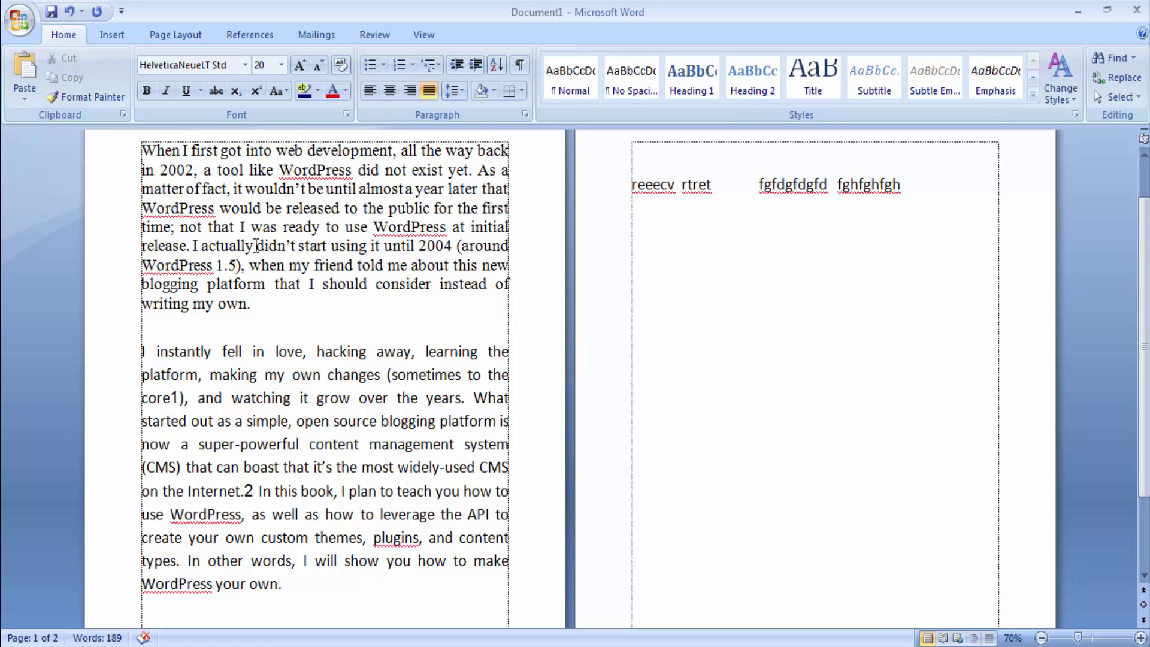
Step: Delete the filler line and the empty line above it from the second page
left_click(916, 183)
left_click_drag(872, 184, 609, 172)
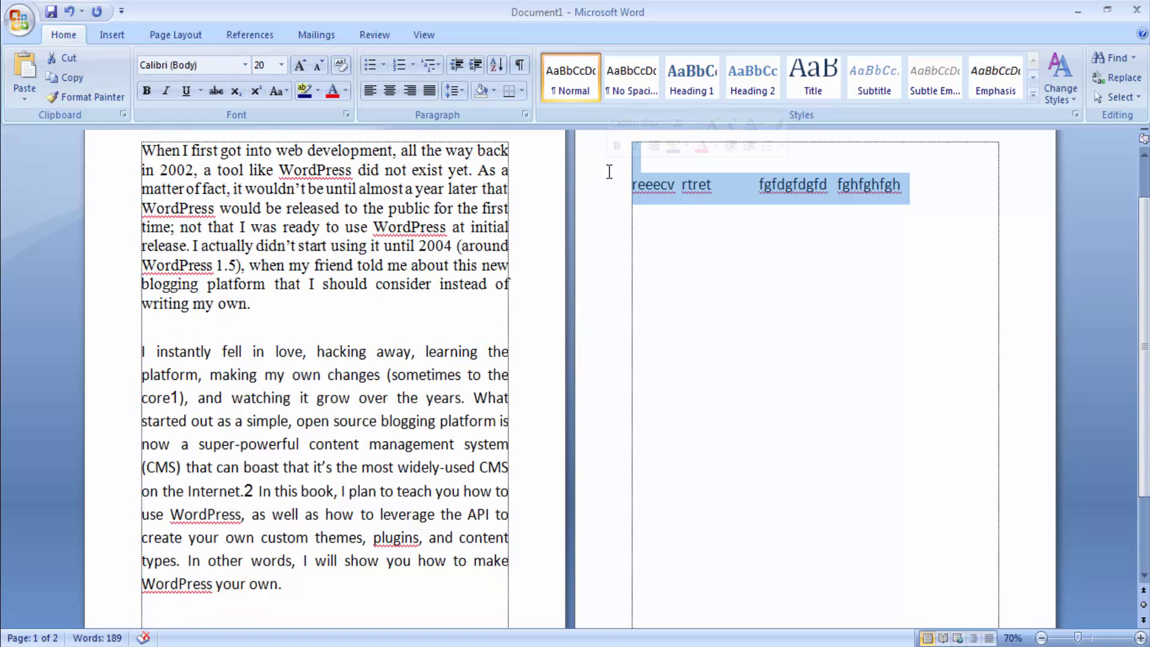
key("Delete")
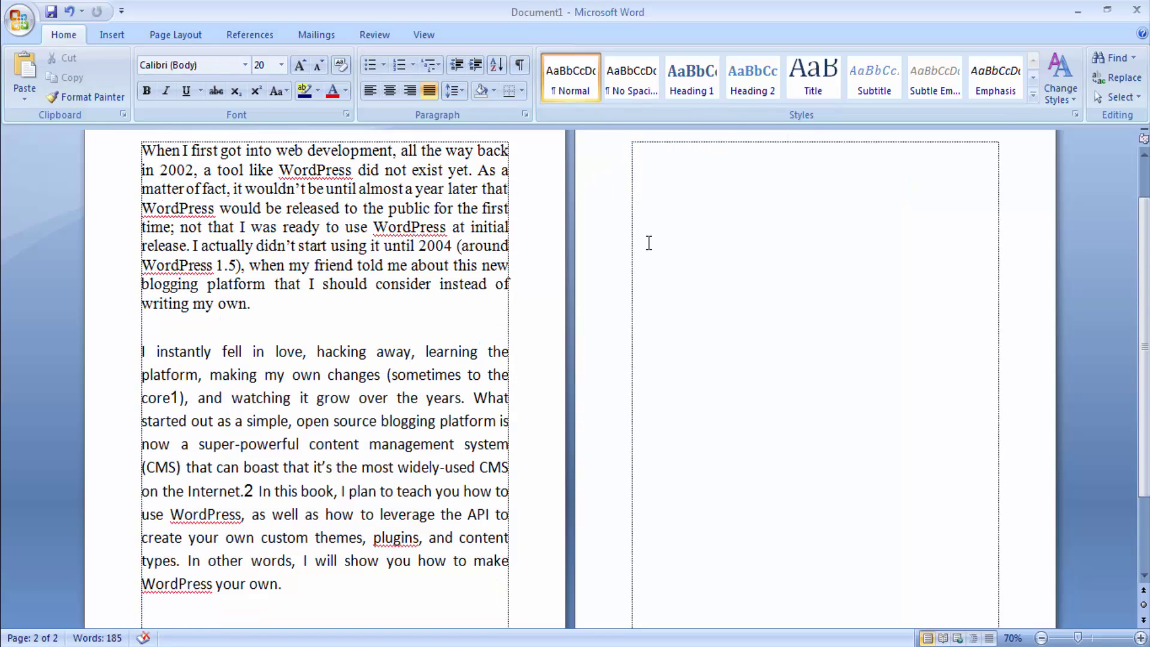
Step: Write a short sentence on the second page that begins "My name is" and ends with a person's first name
type("My name is ")
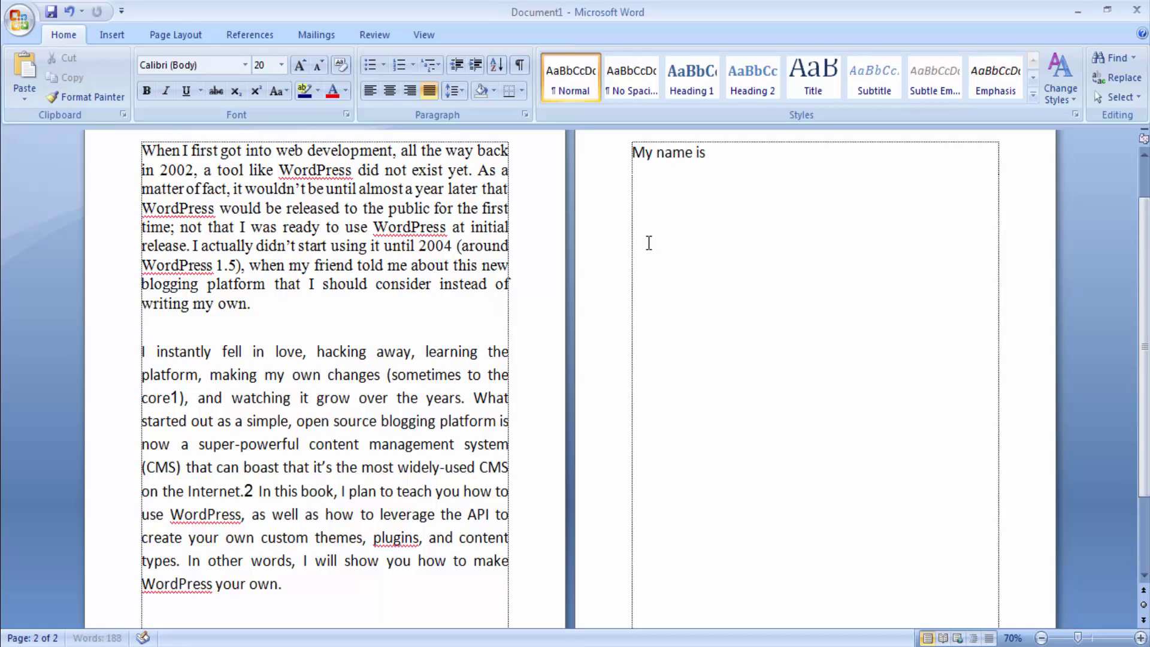
type("Arif")
key("BackSpace")
type(".")
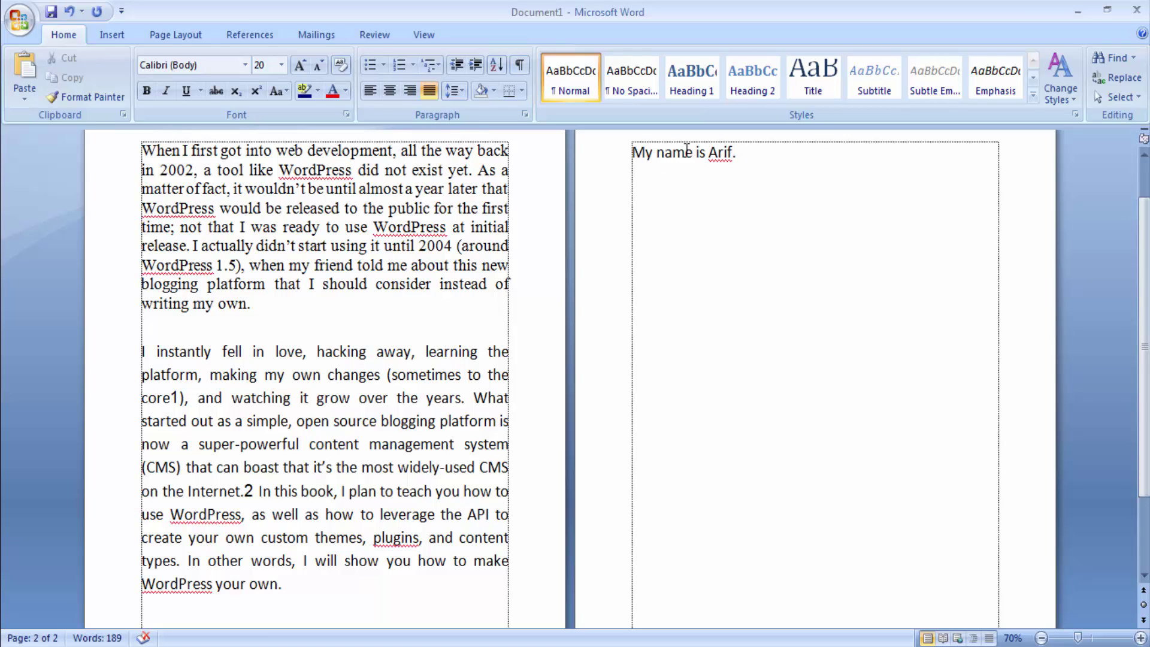
Step: Replace the word "is" with "are" in the sentence on the second page
left_click(658, 153)
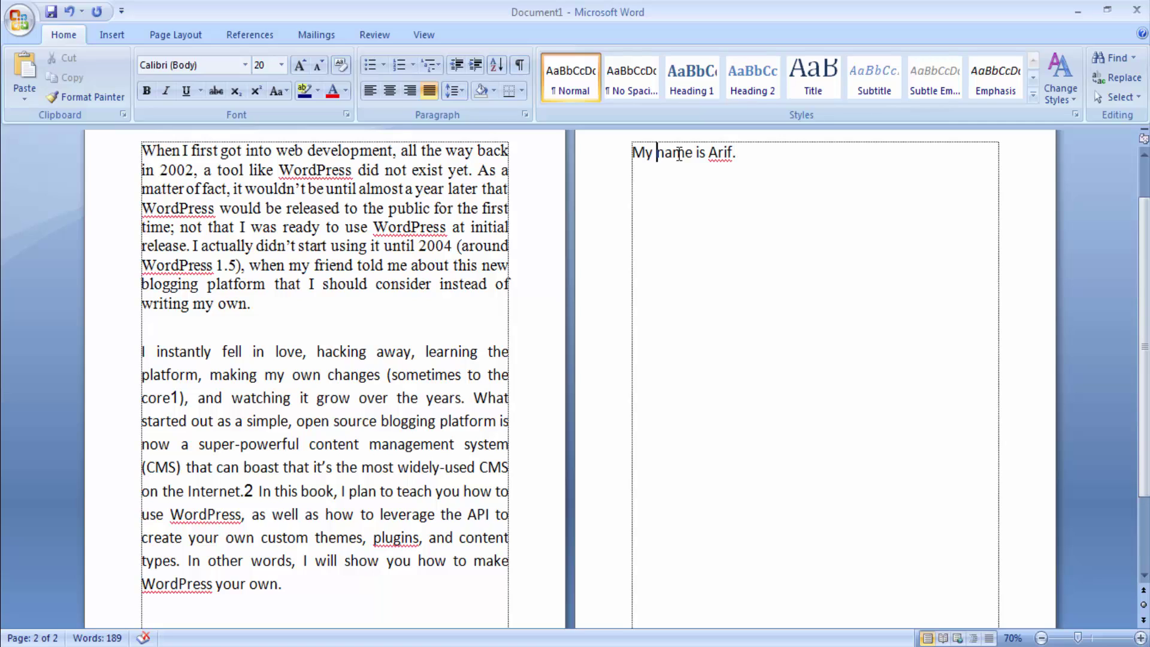
left_click(748, 147)
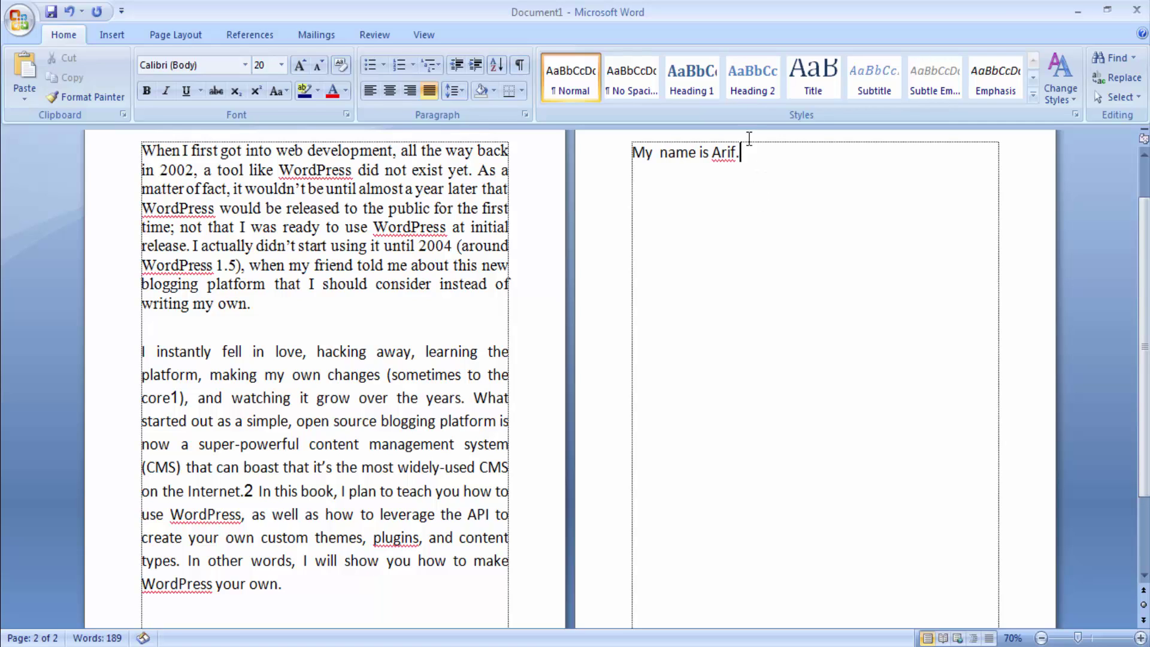
left_click(697, 155)
left_click(763, 179)
mouse_move(699, 156)
left_mouse_down()
mouse_move(715, 155)
mouse_move(703, 157)
left_mouse_up()
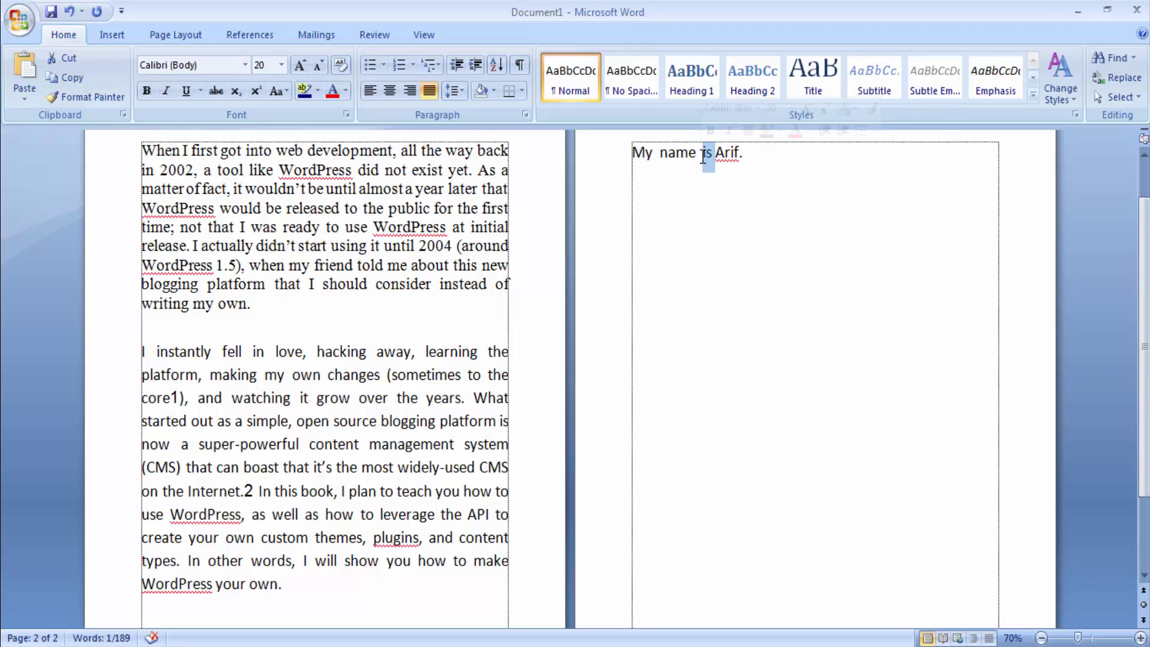
type("are")
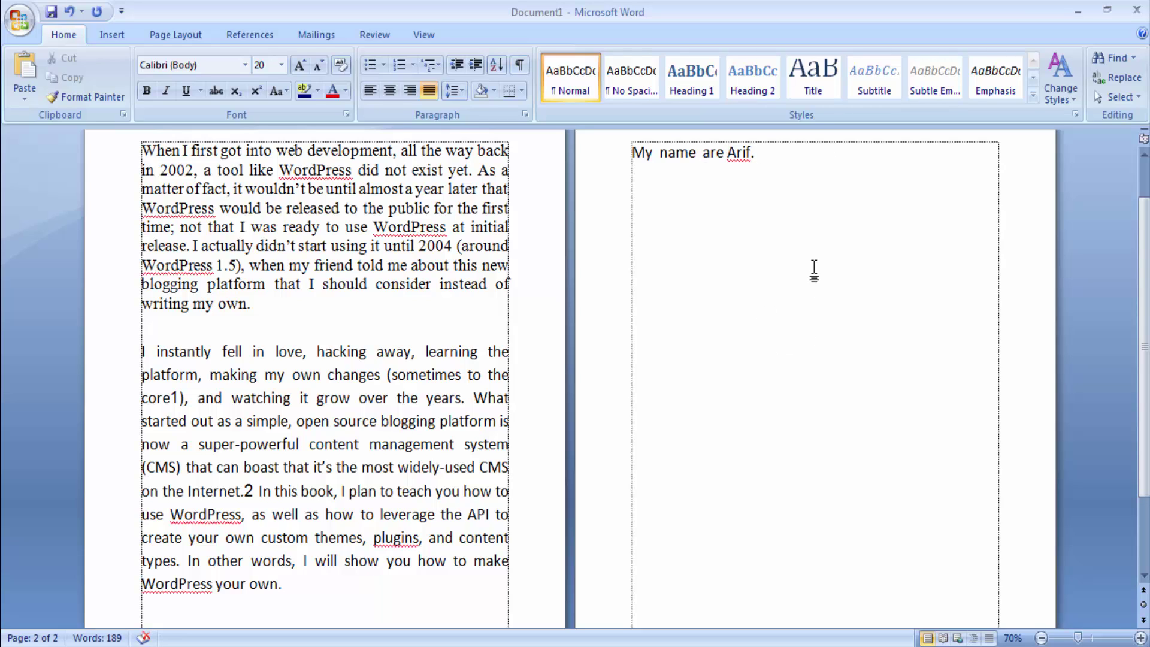
Step: Remove the extra space between "My" and "name" in the sentence on the second page
key("Return")
key("Return")
left_click(661, 153)
key("BackSpace")
key("BackSpace")
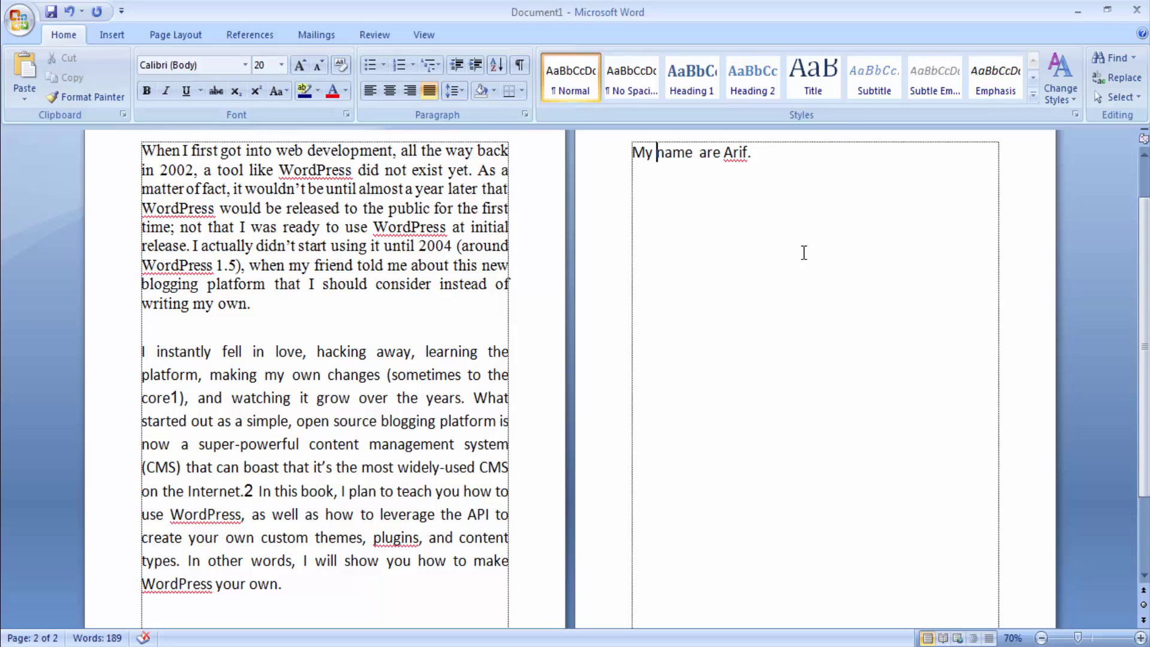
left_click(778, 157)
Step: Format the phrase "when my friend told me" in the first paragraph with Edwardian Script ITC at size 28
left_click_drag(250, 264, 398, 264)
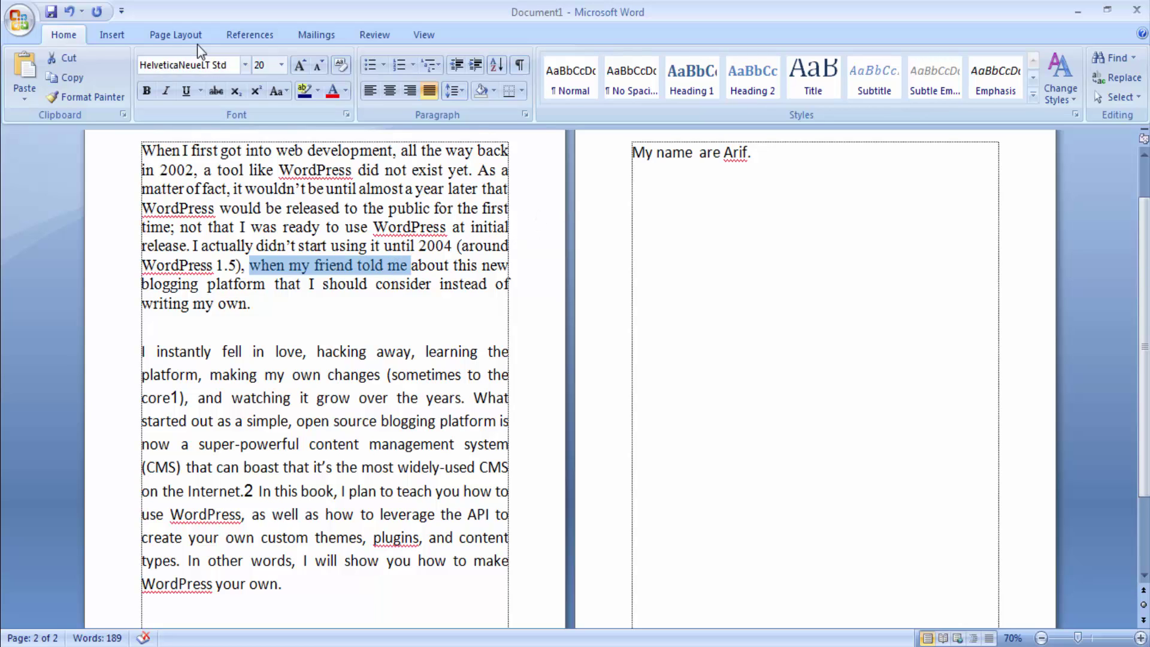
left_click(244, 68)
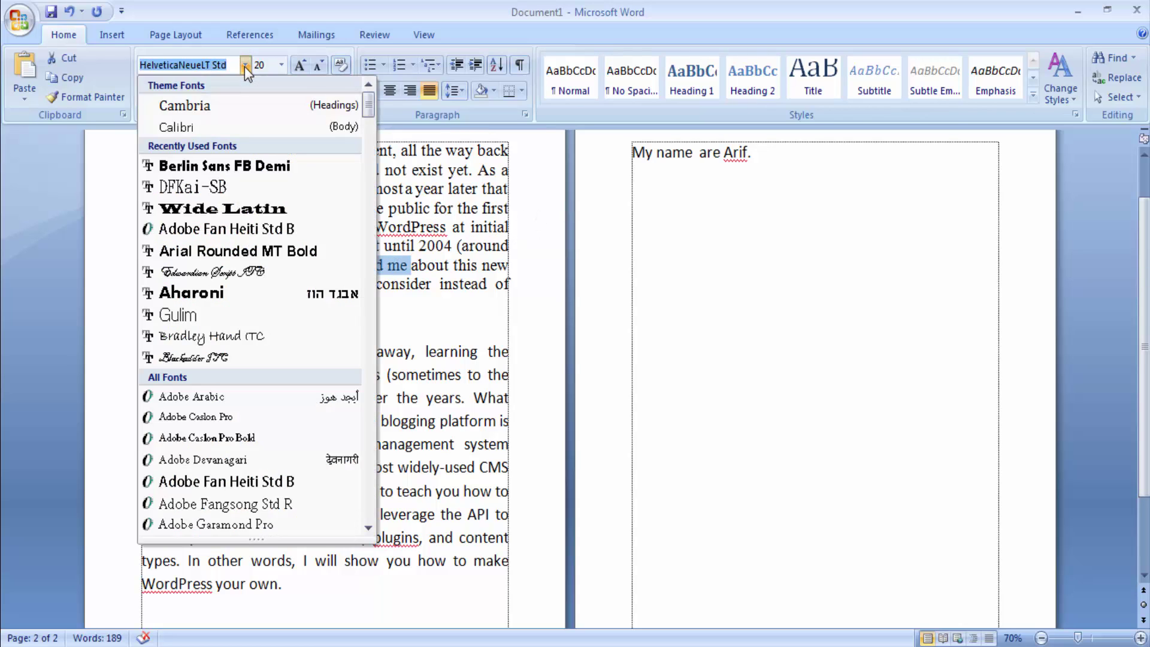
left_click(255, 272)
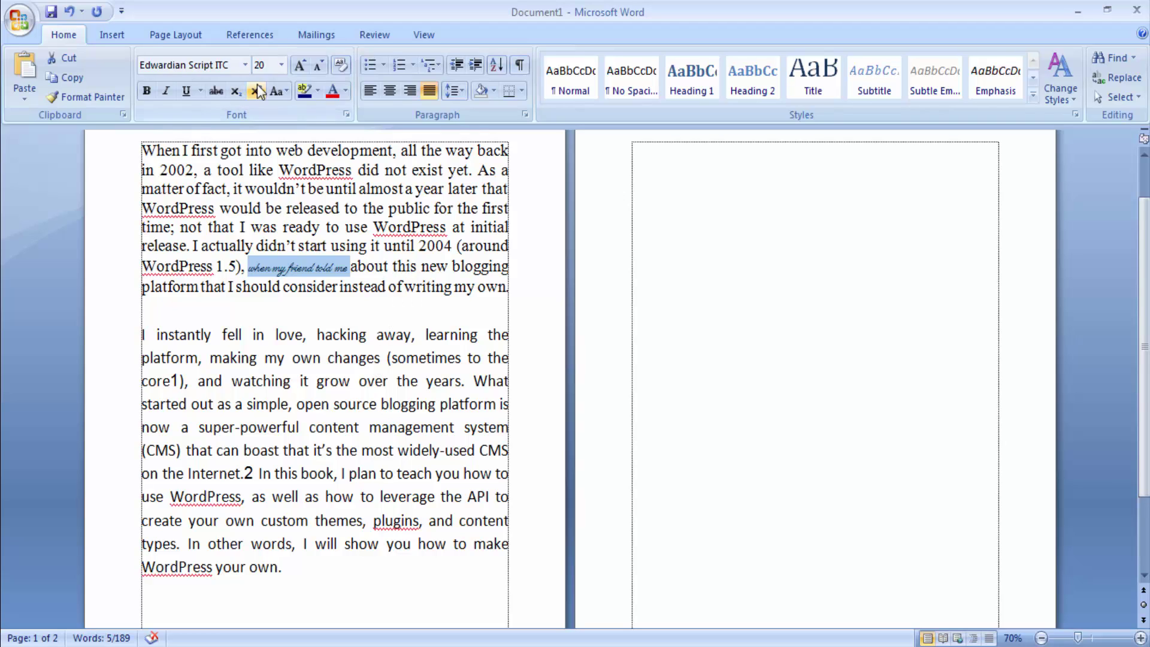
left_click(282, 64)
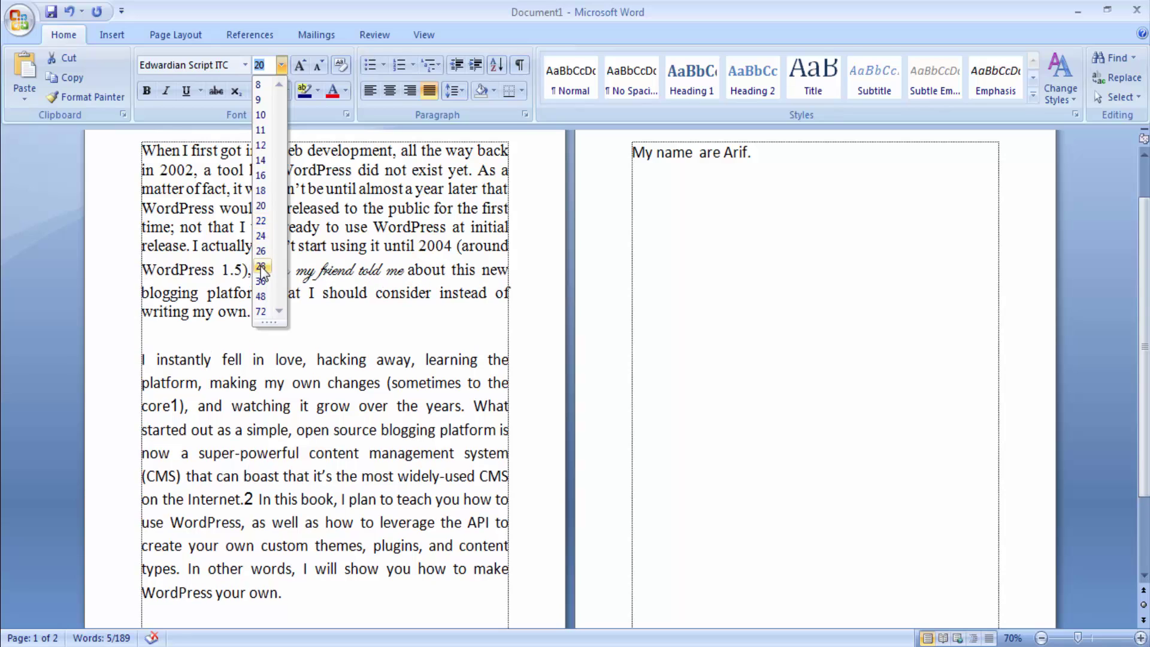
left_click(261, 267)
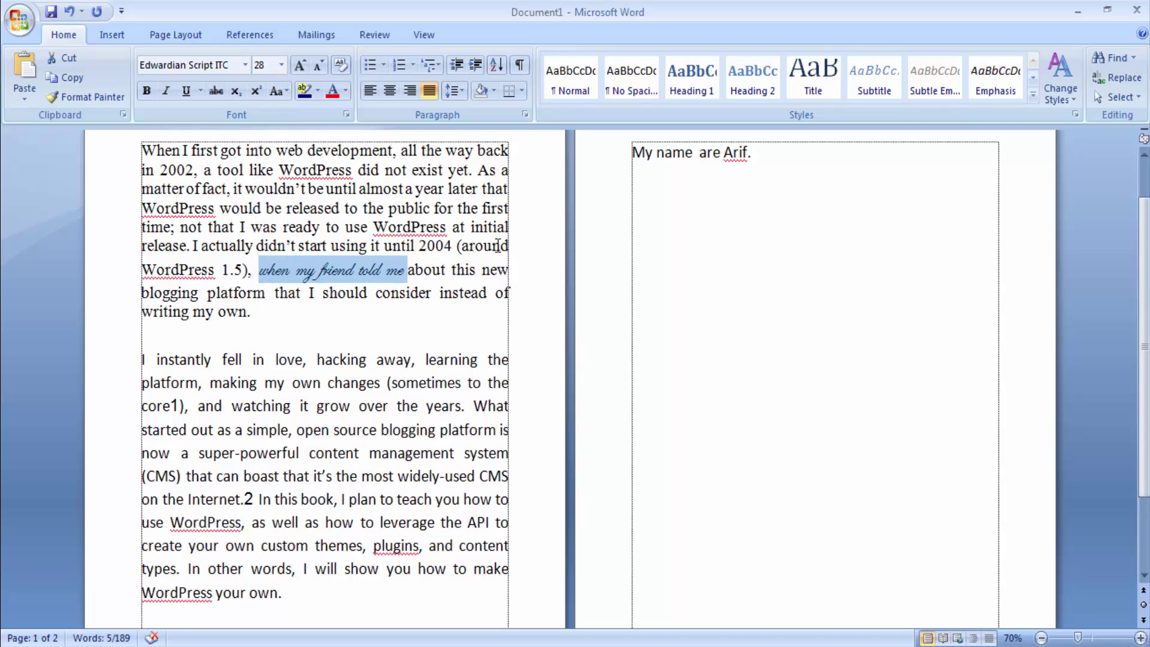
left_click(282, 66)
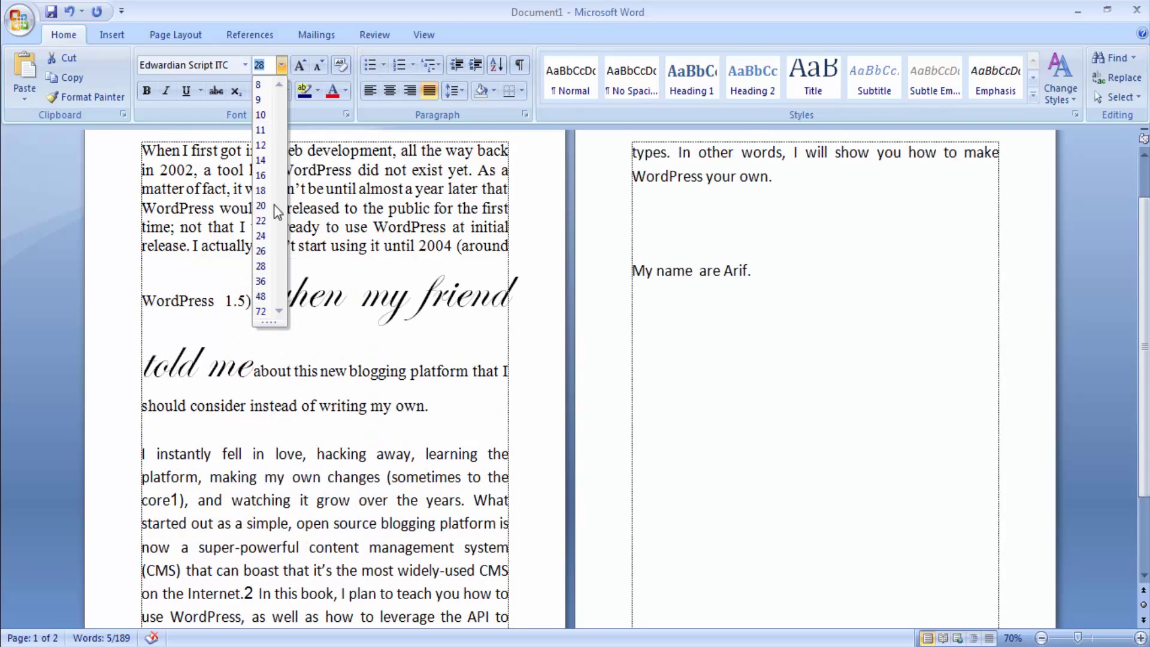
left_click(277, 66)
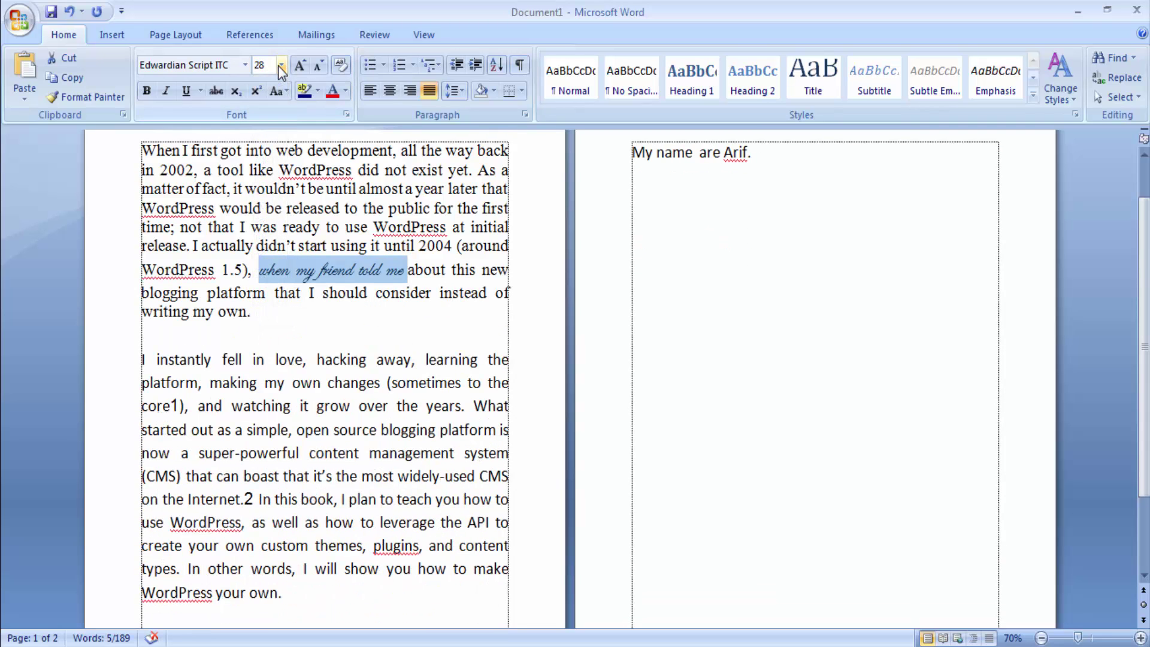
left_click(415, 306)
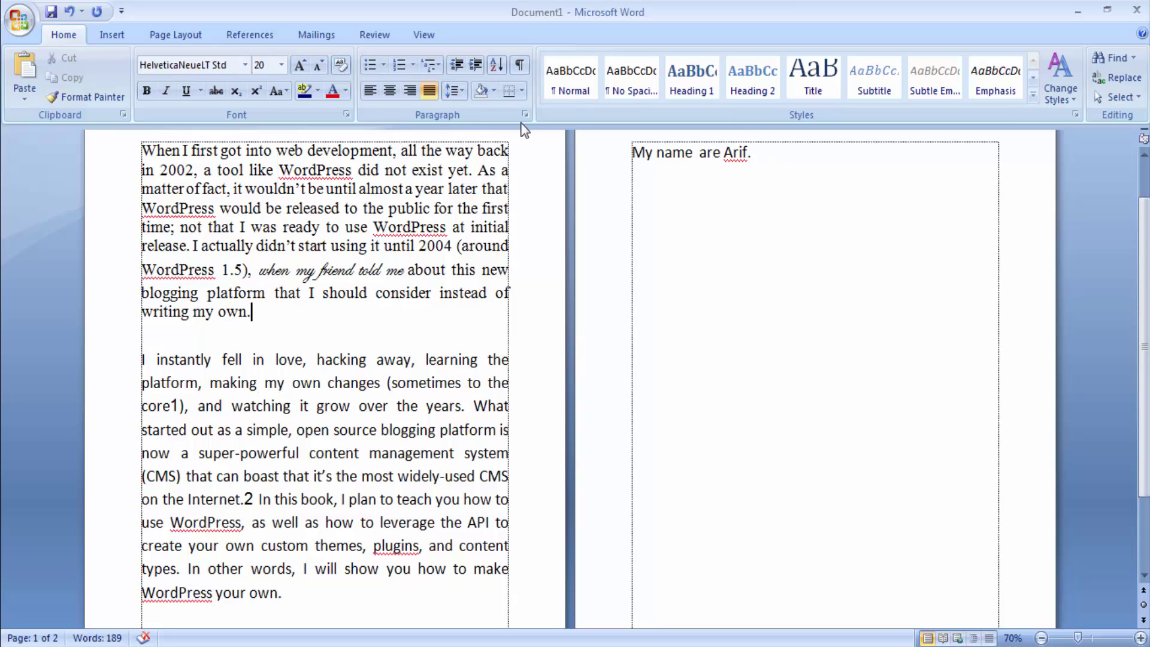
Step: Set the whole sentence on the second page in the Gulim font at size 72
double_click(639, 153)
left_click_drag(689, 153, 761, 157)
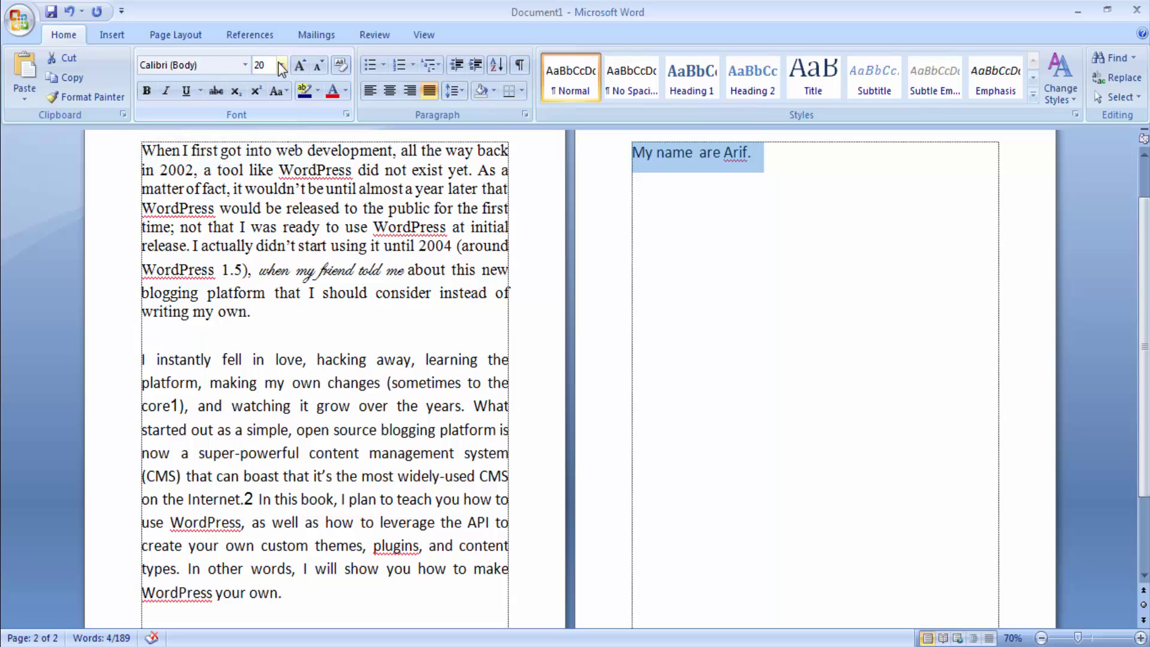
left_click(246, 65)
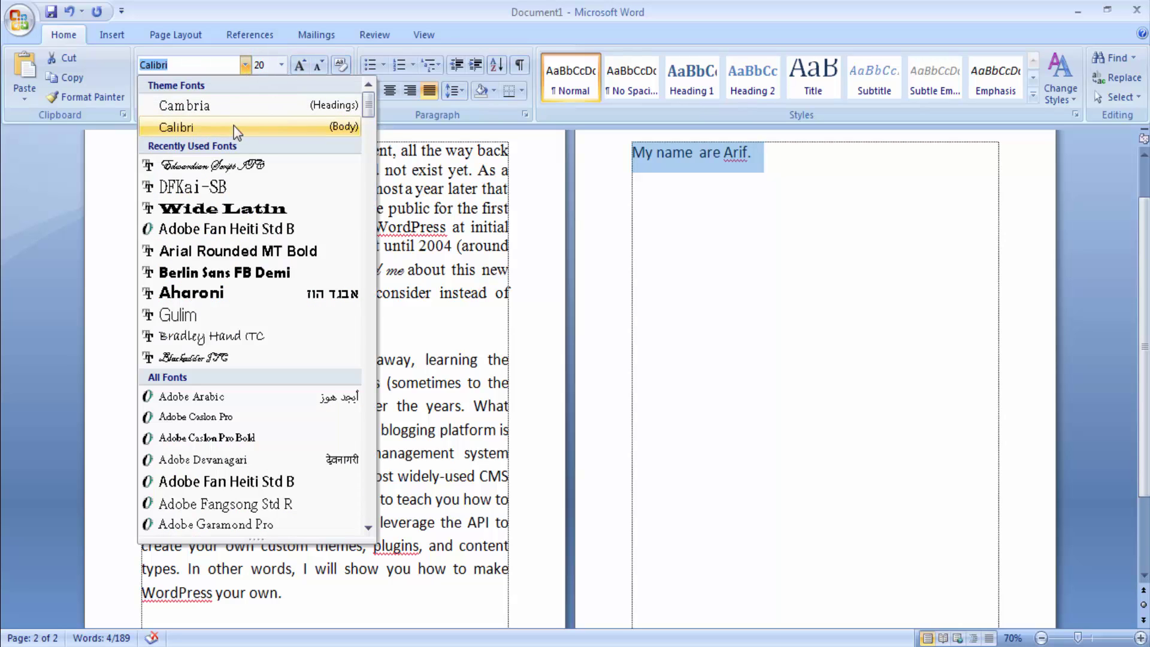
left_click(228, 318)
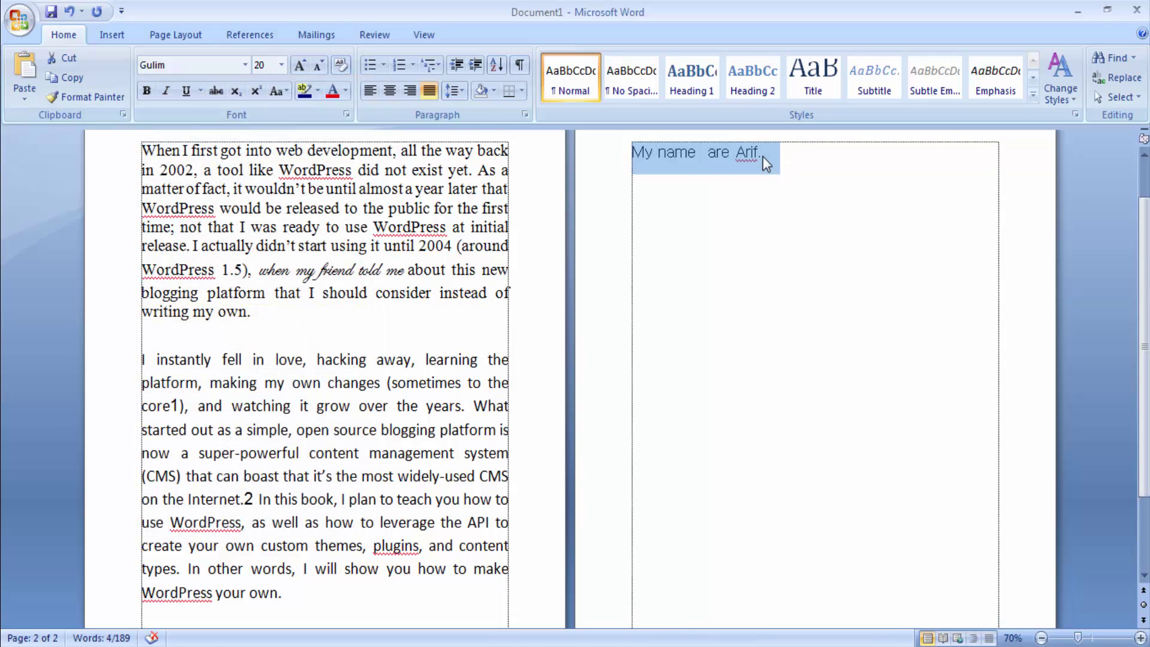
left_click_drag(768, 160, 644, 165)
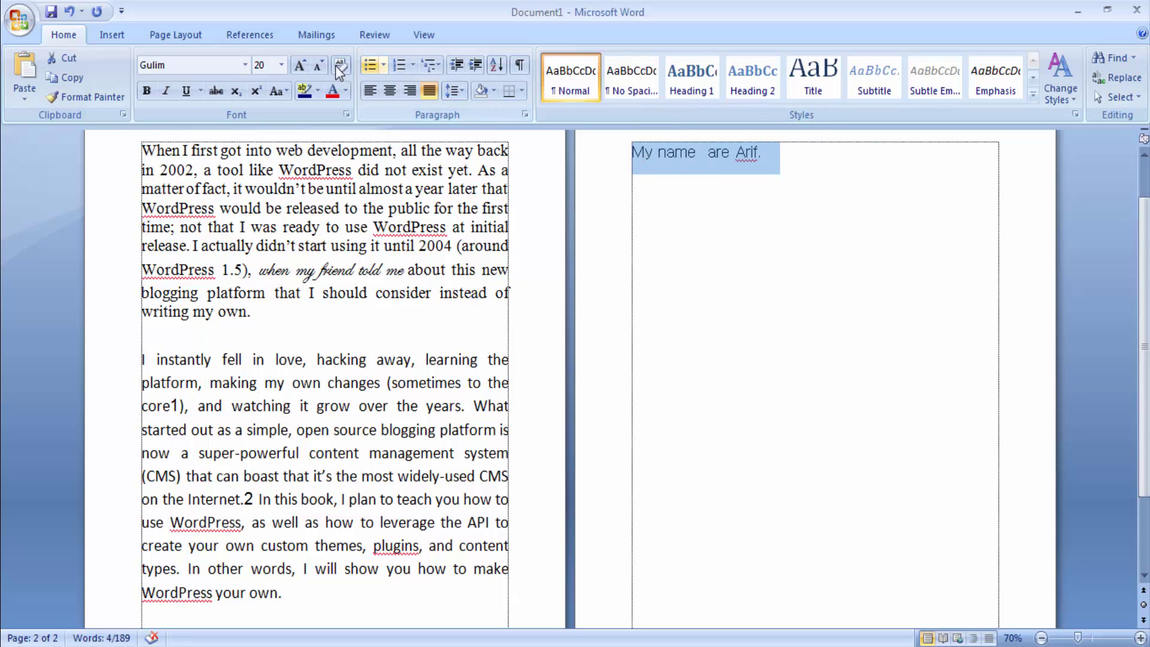
left_click(281, 66)
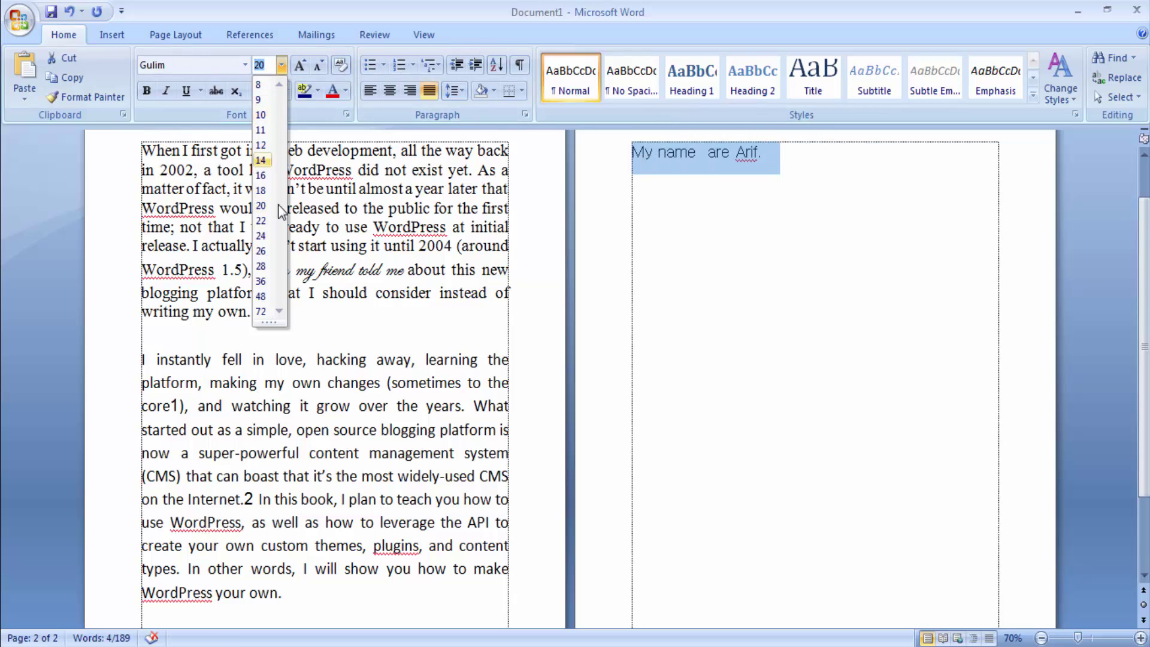
left_click(264, 312)
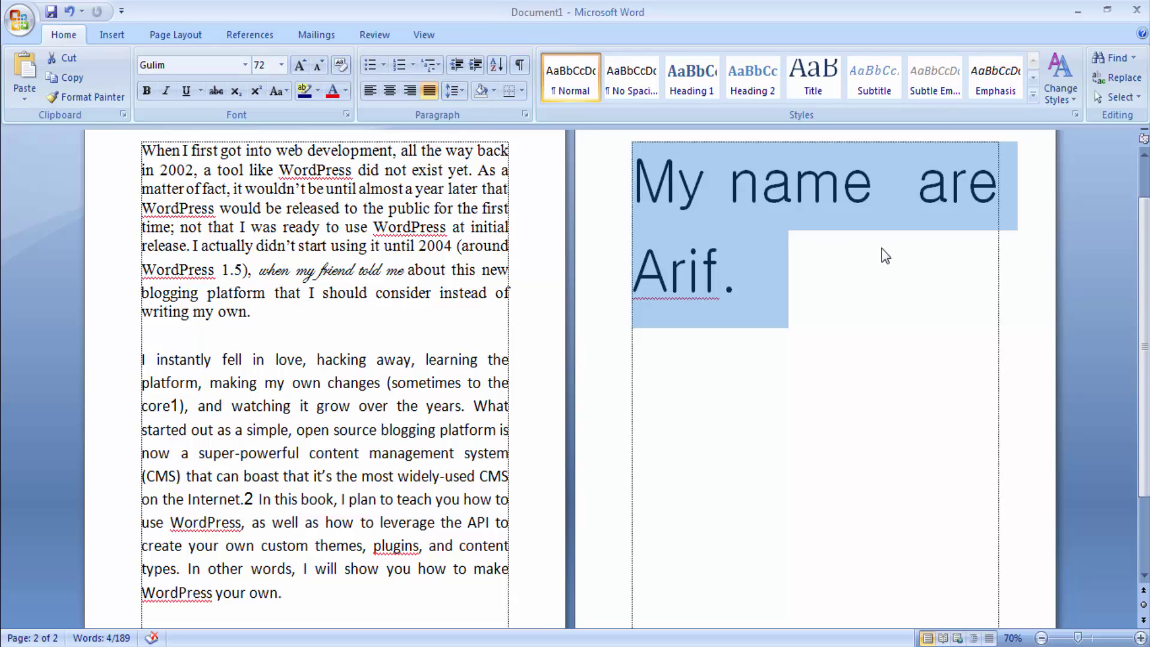
Step: Try font size 1 on the sentence on the second page, and undo the change
left_click(266, 64)
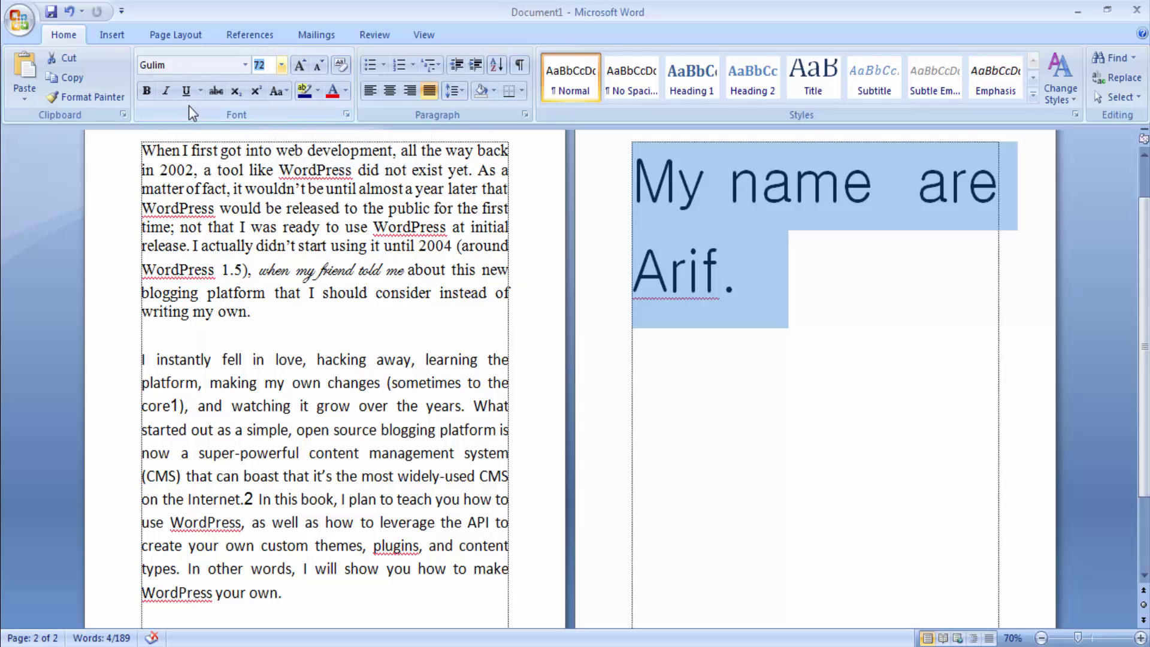
left_click(194, 67)
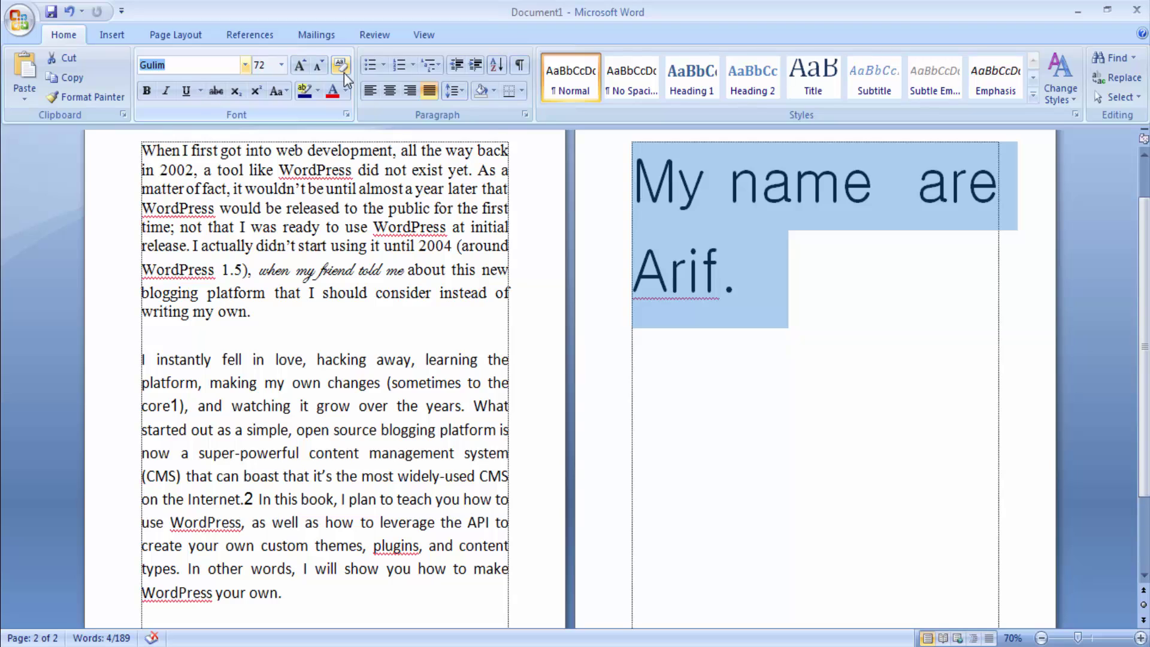
left_click(270, 67)
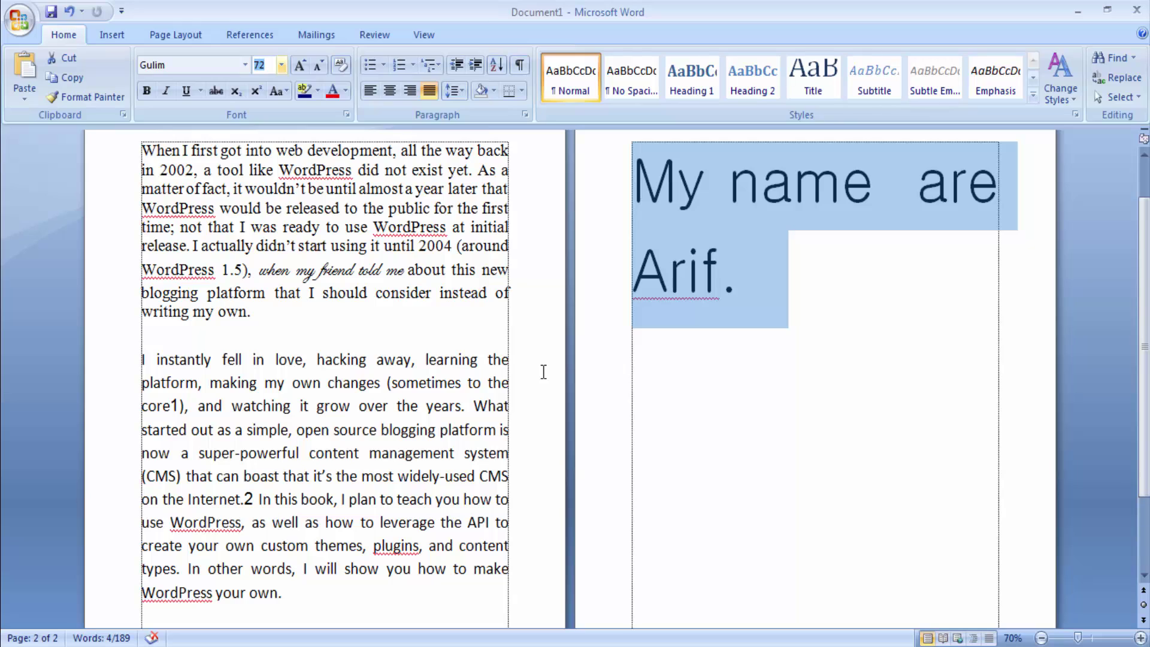
type("1")
key("Delete")
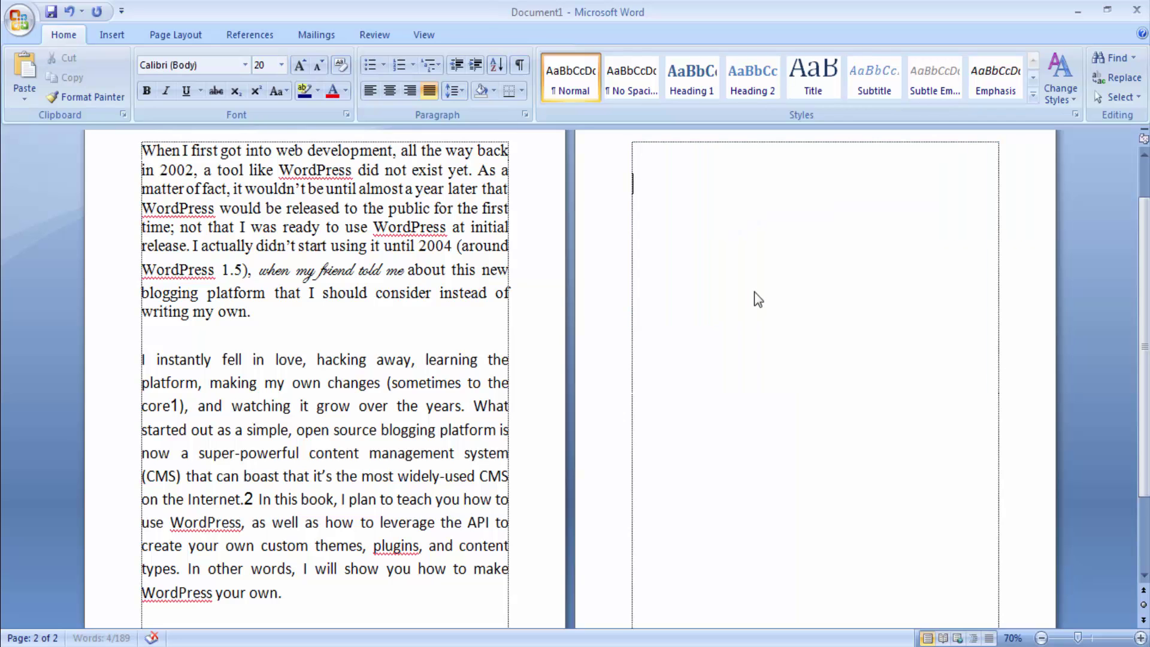
scroll(831, 365, "down", 4)
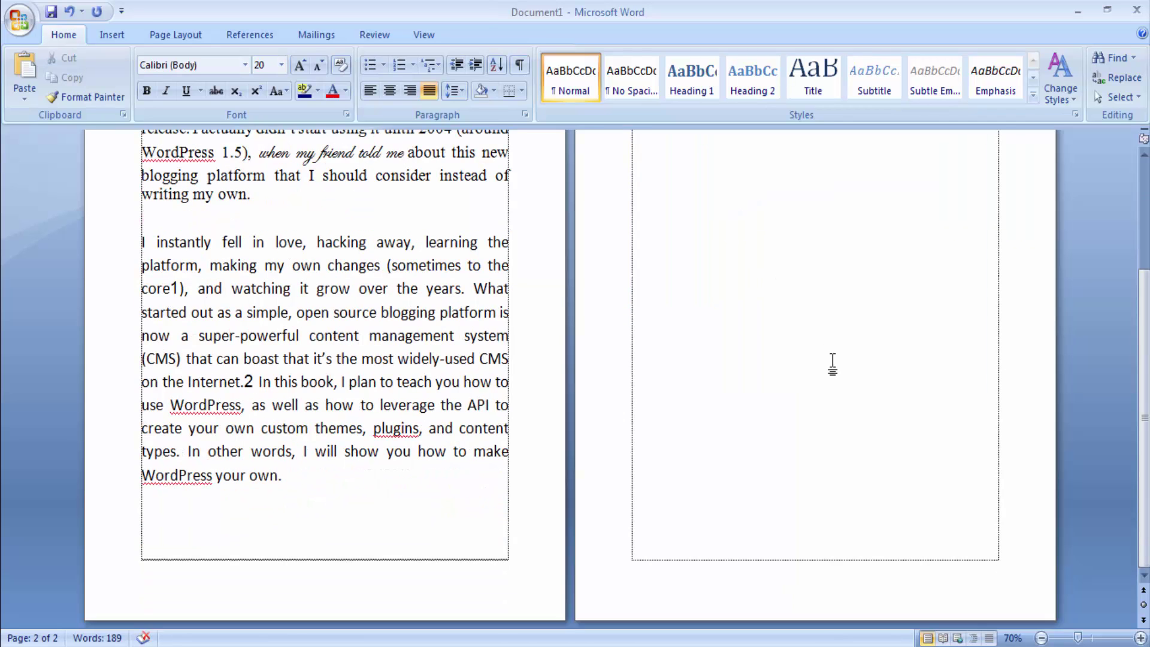
scroll(838, 365, "up", 4)
scroll(839, 365, "up", 2)
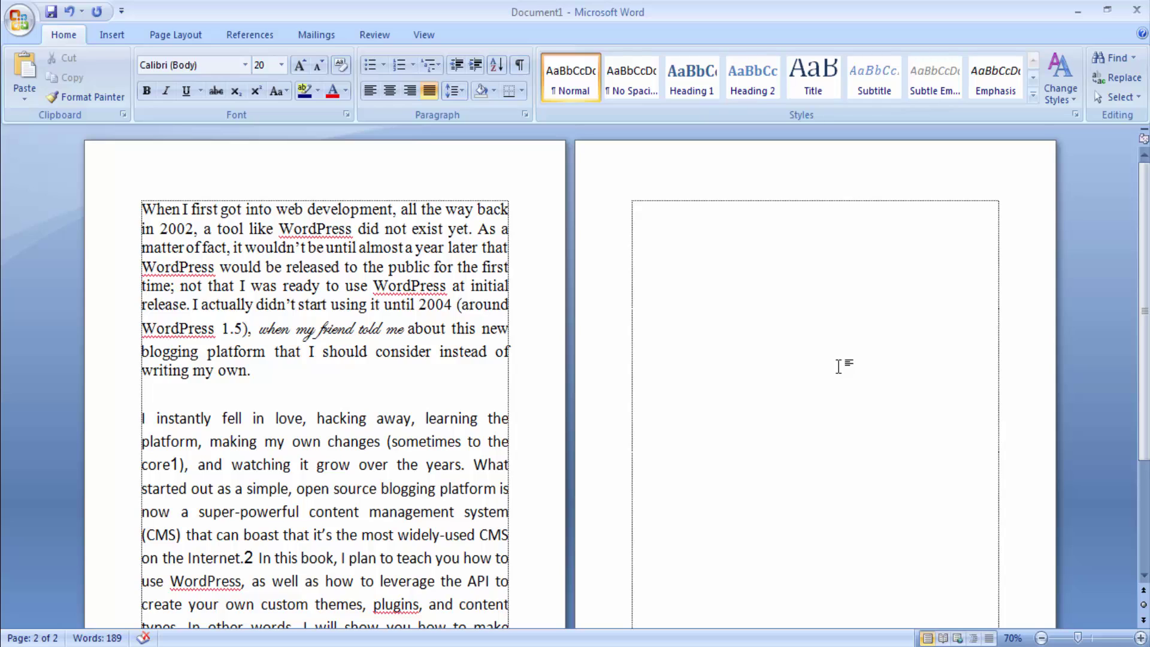
key("ctrl+z")
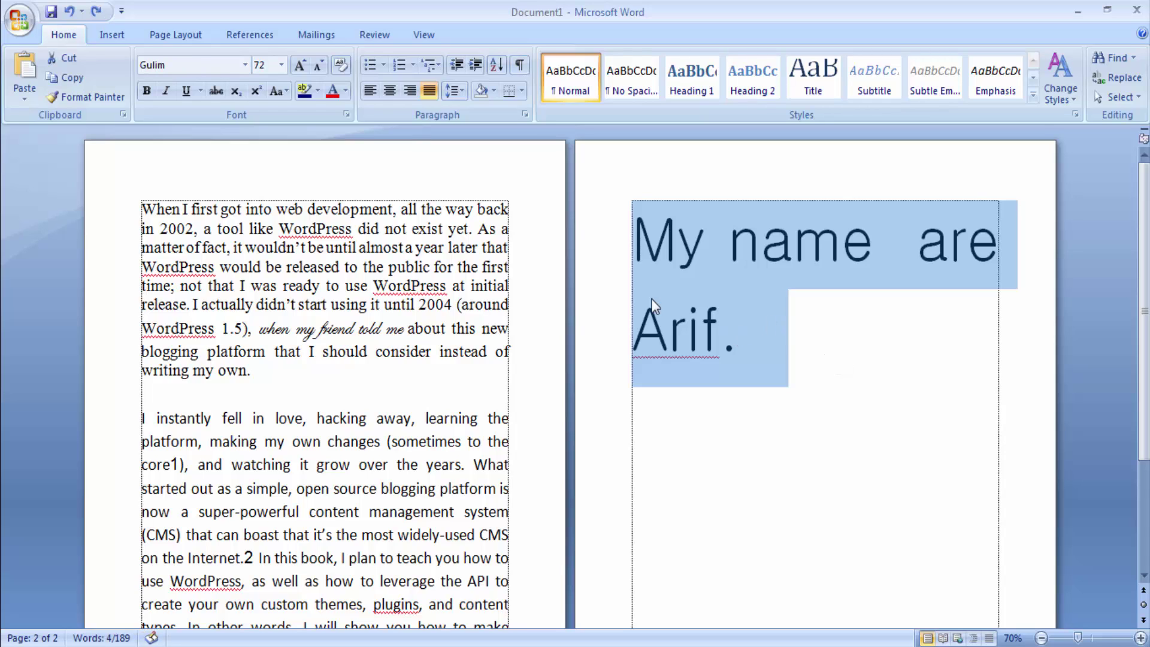
Step: Reapply font size 1 to the second page's sentence, and undo it again
left_click(263, 64)
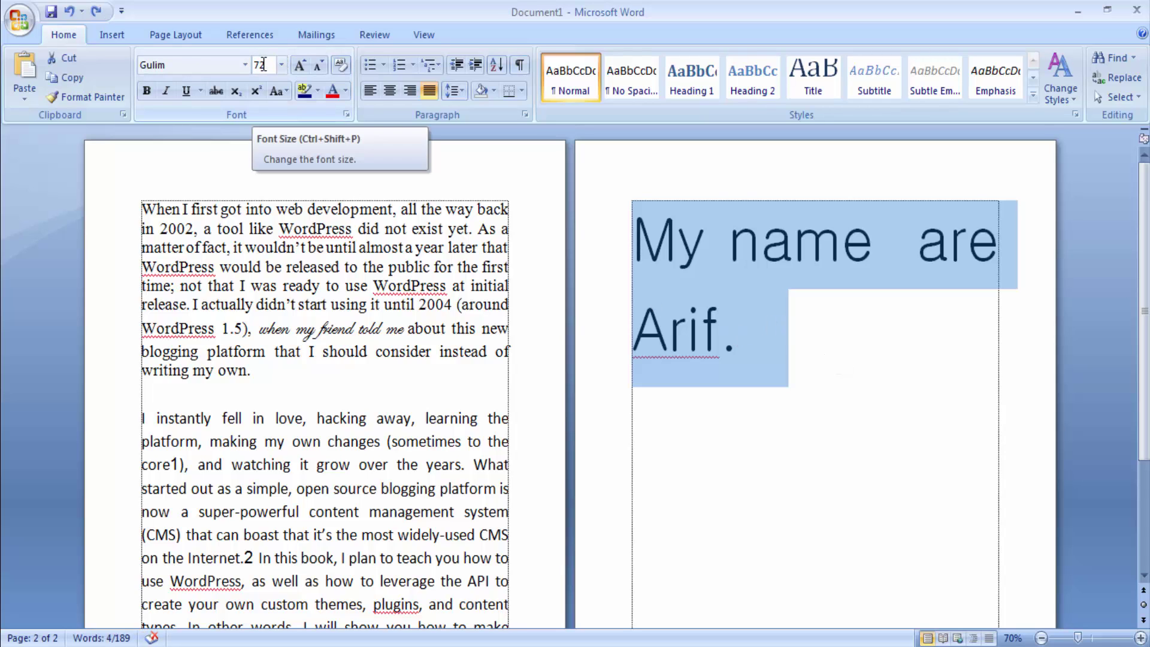
type("1")
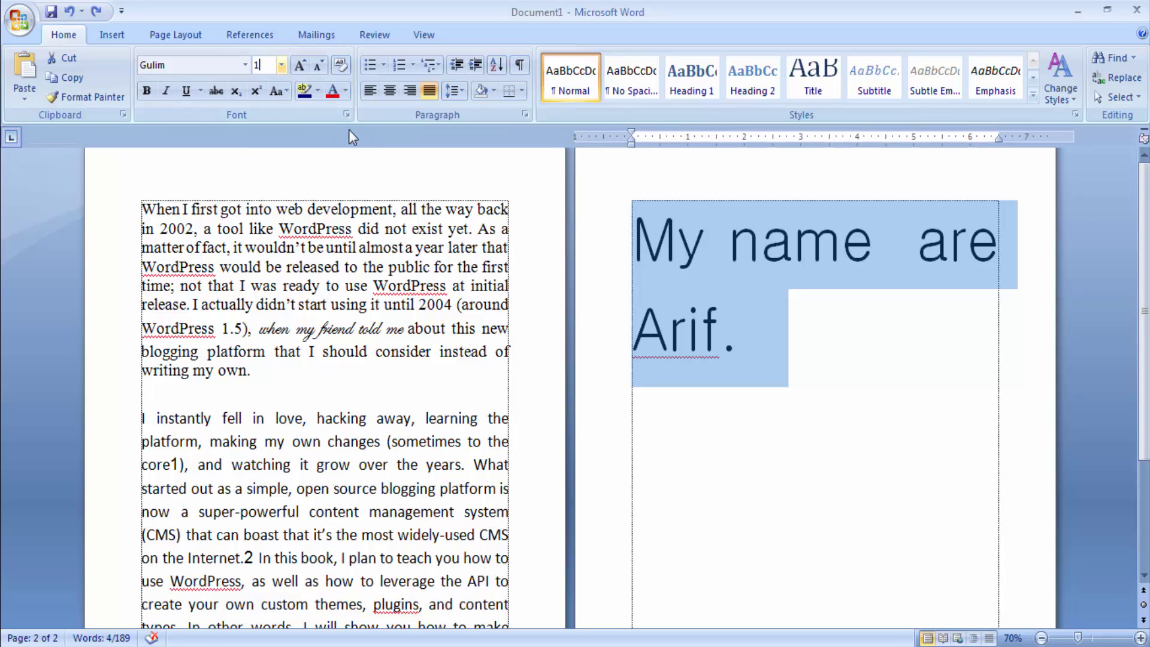
key("ctrl+y")
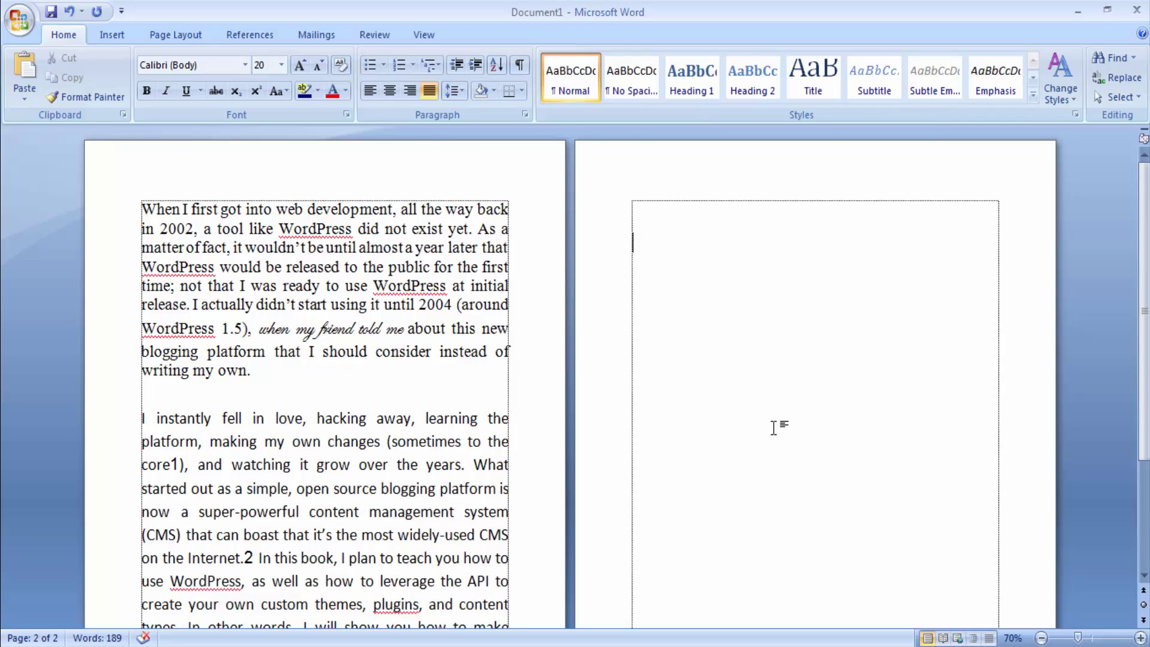
scroll(773, 427, "down", 5)
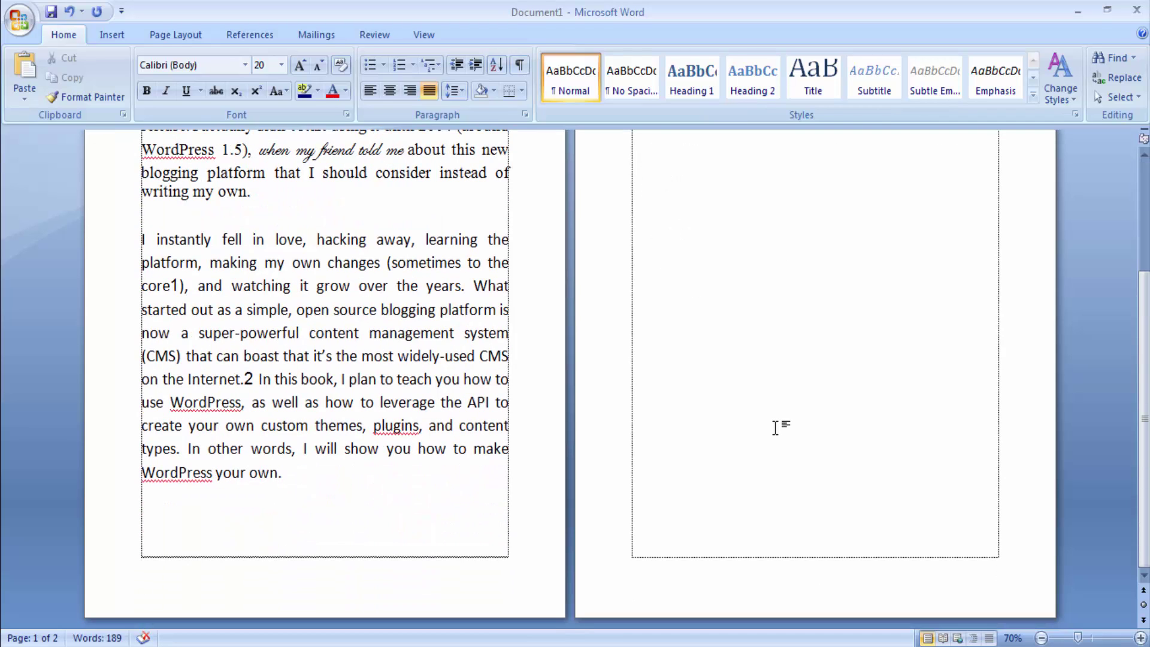
key("ctrl+z")
left_click(780, 315)
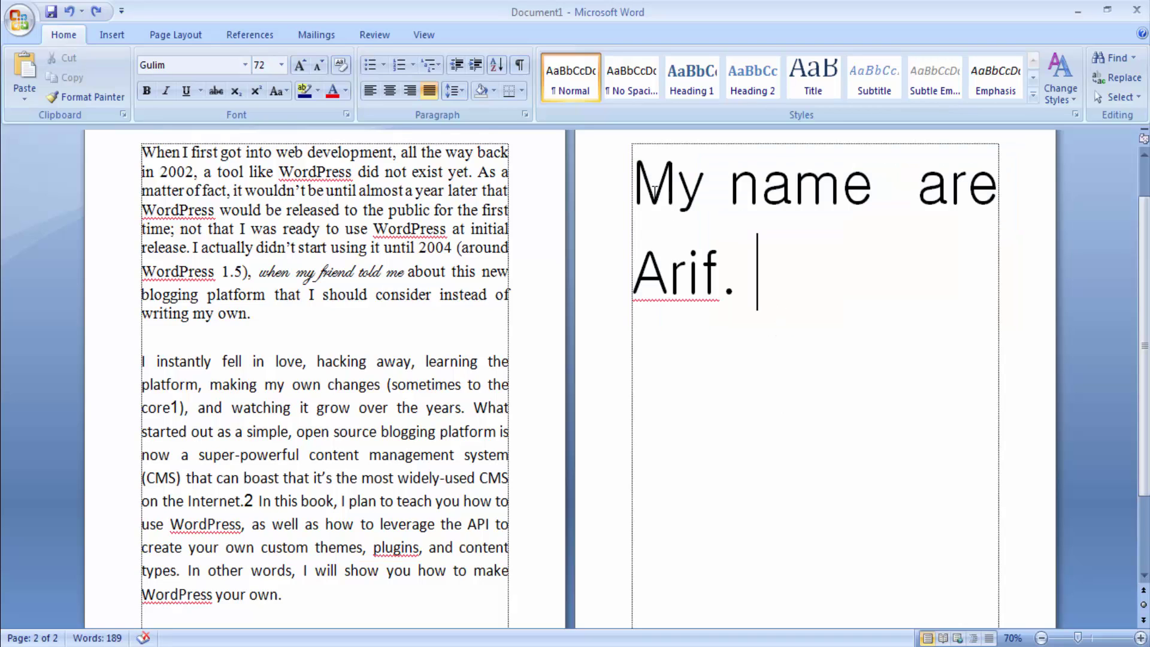
Step: Try font size 1 once more on the whole sentence on the second page, and undo the change
left_click_drag(639, 181, 731, 285)
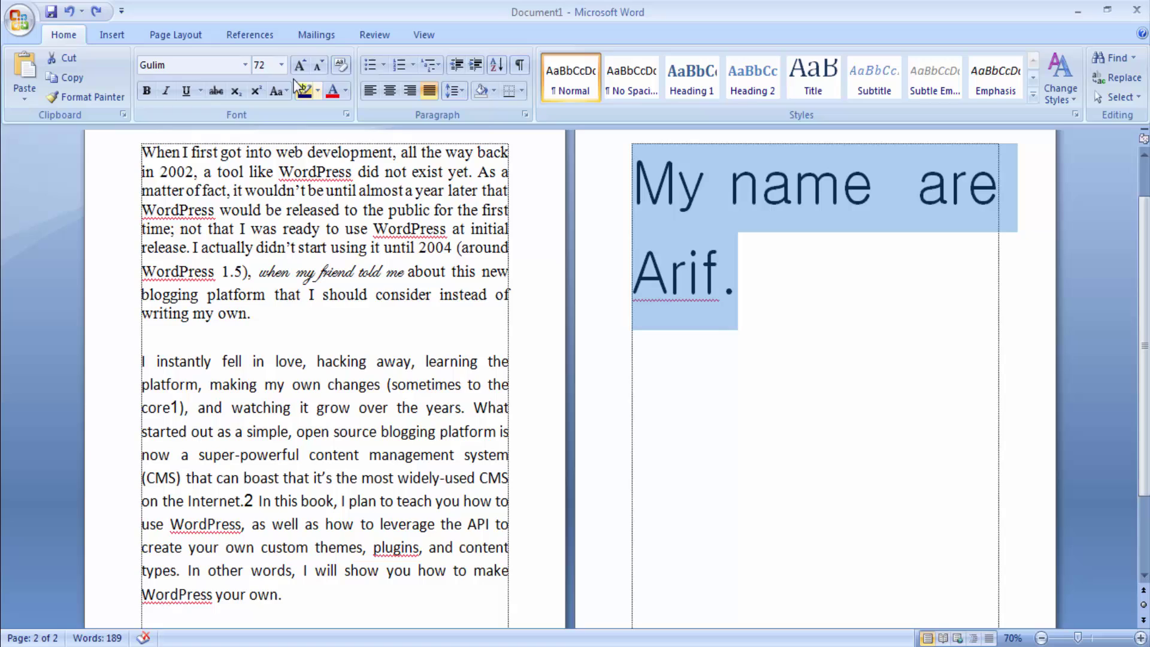
left_click(258, 64)
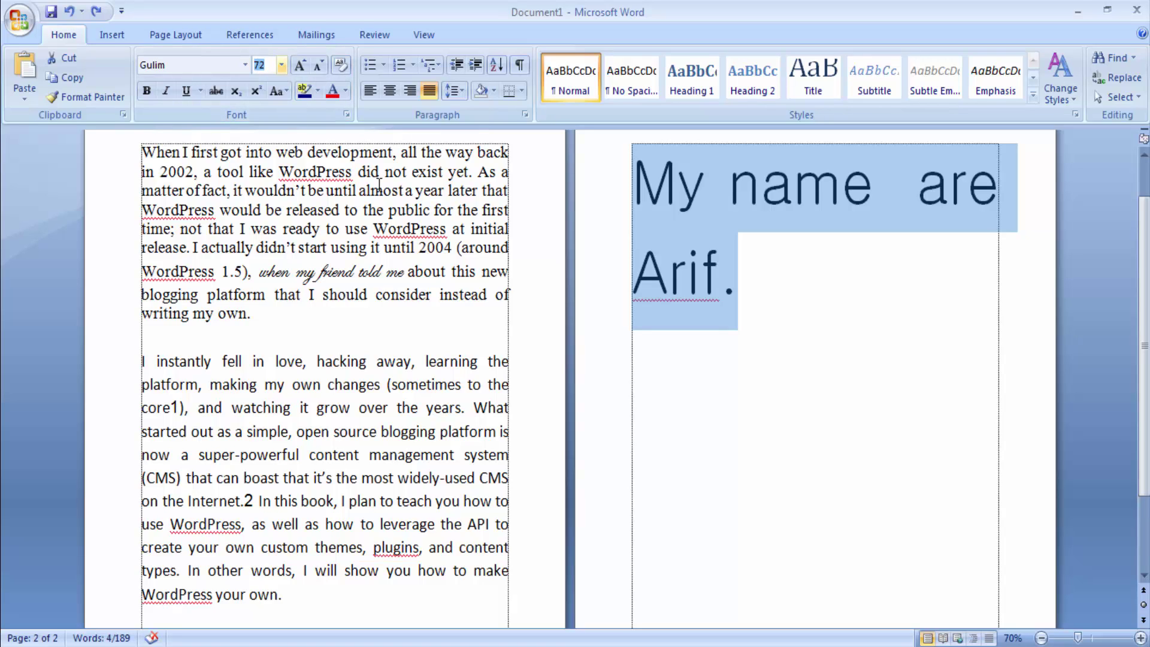
type("1")
key("Return")
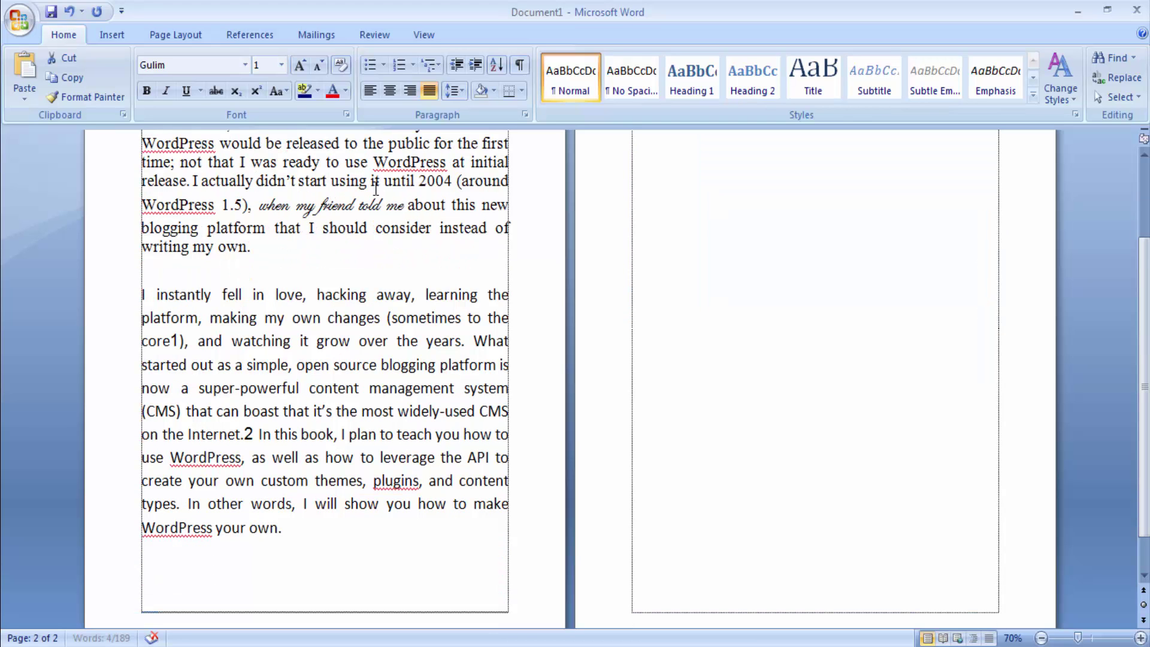
scroll(867, 351, "up", 2)
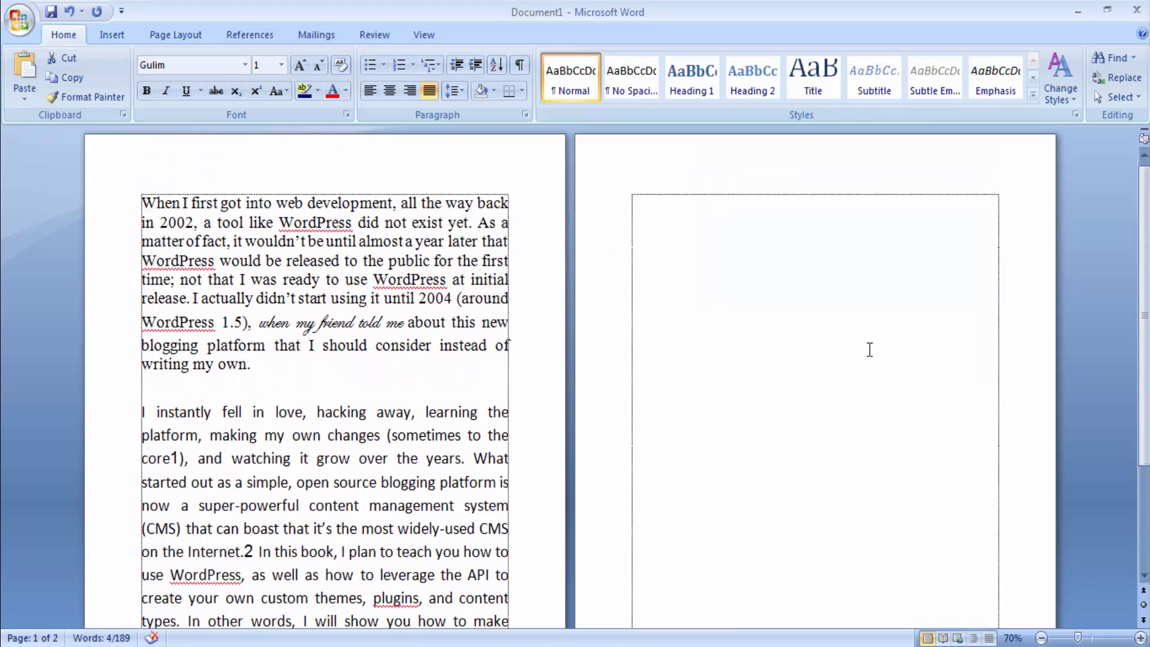
scroll(870, 351, "down", 2)
scroll(869, 349, "up", 3)
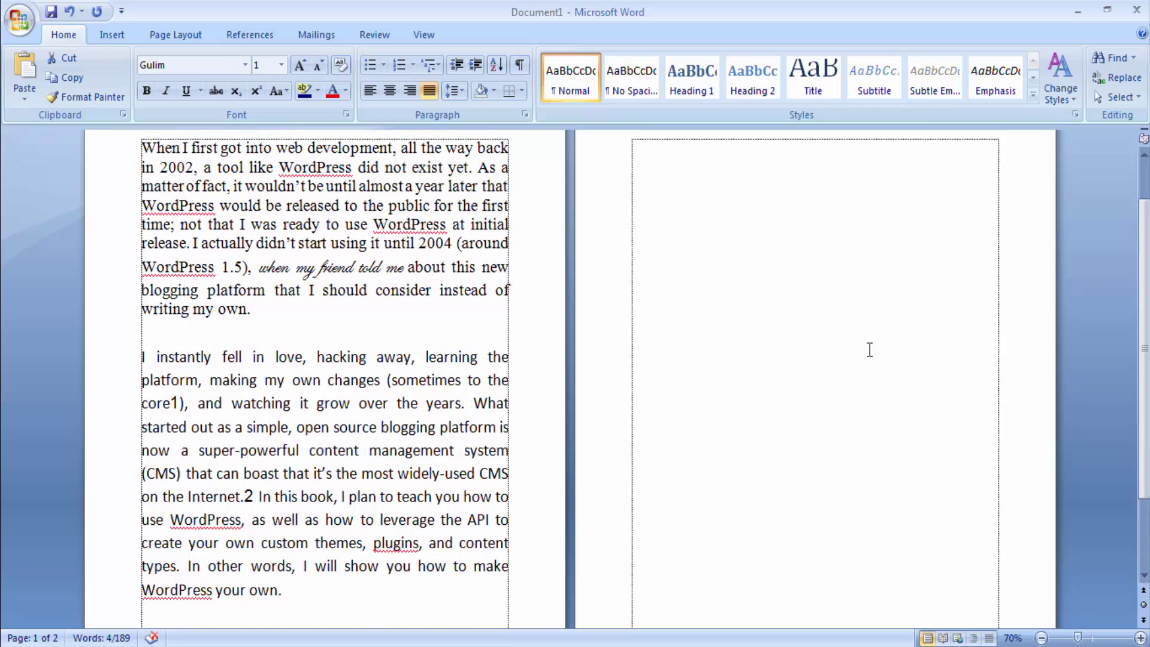
left_click(707, 230)
scroll(762, 285, "down", 3)
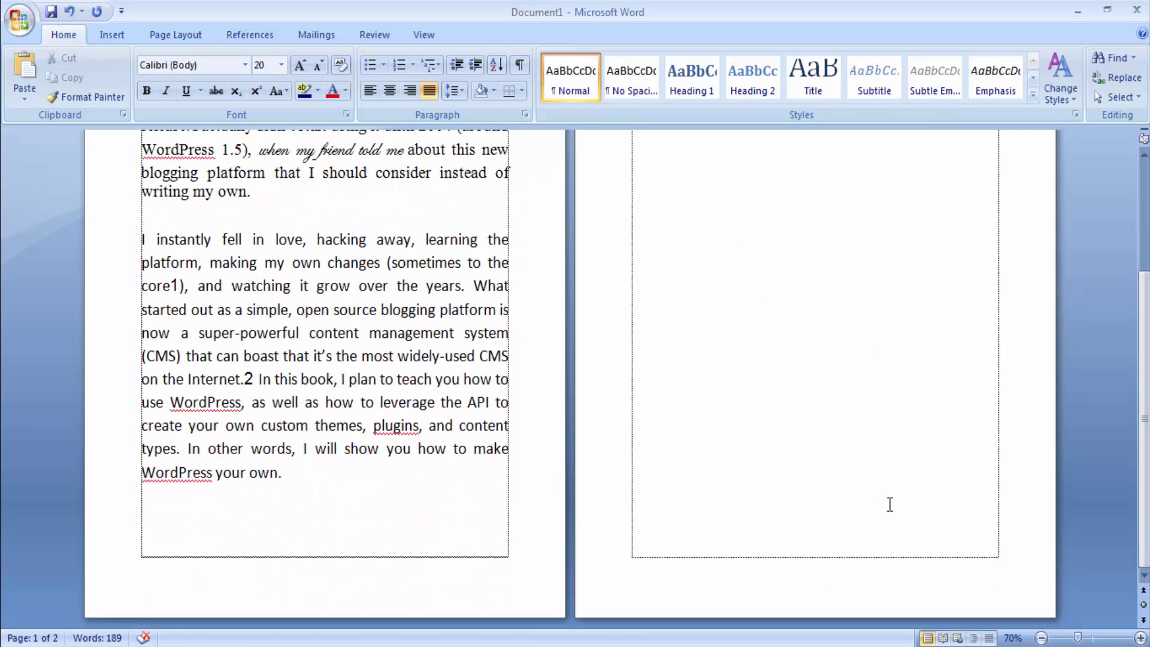
scroll(870, 500, "up", 3)
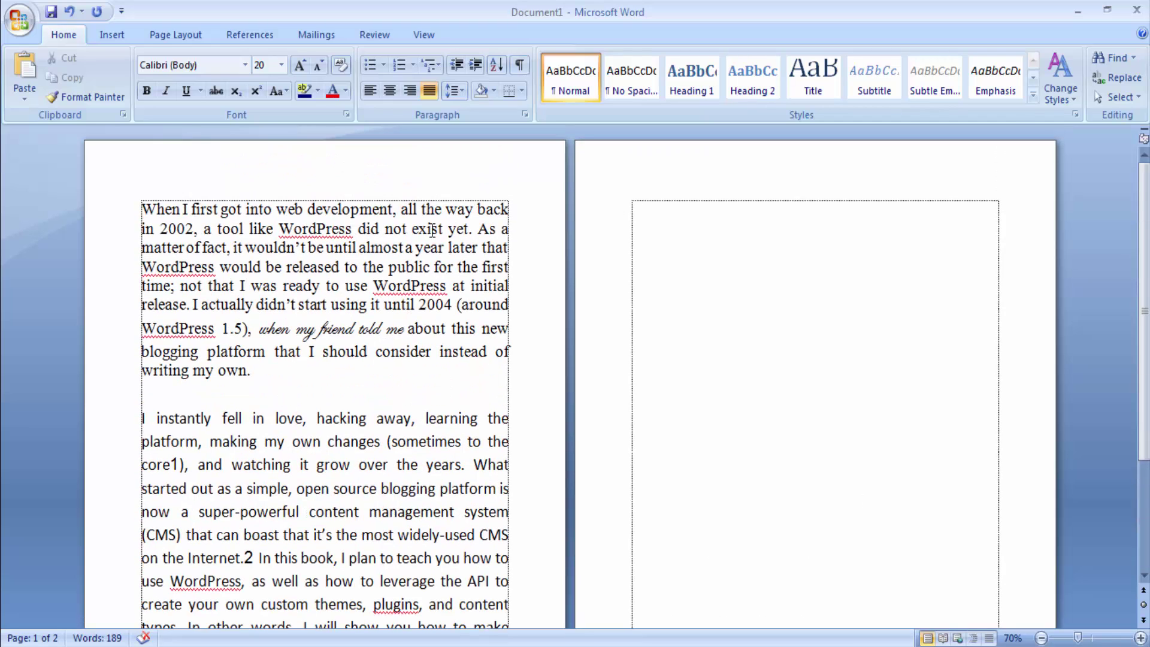
key("ctrl+z")
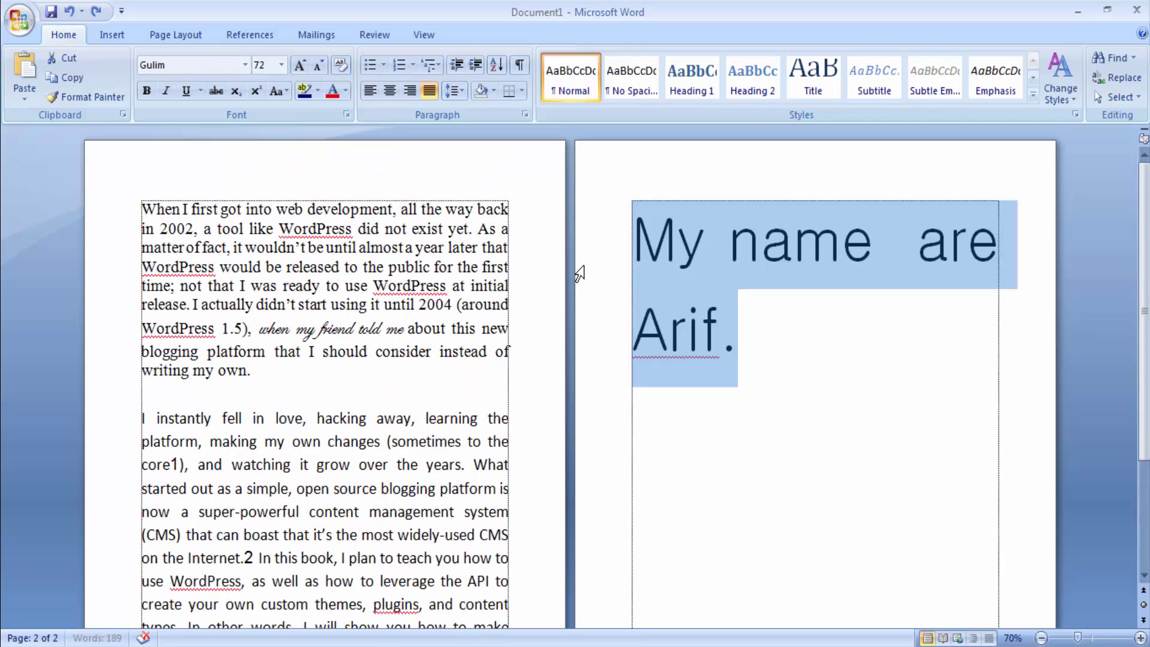
left_click(761, 269)
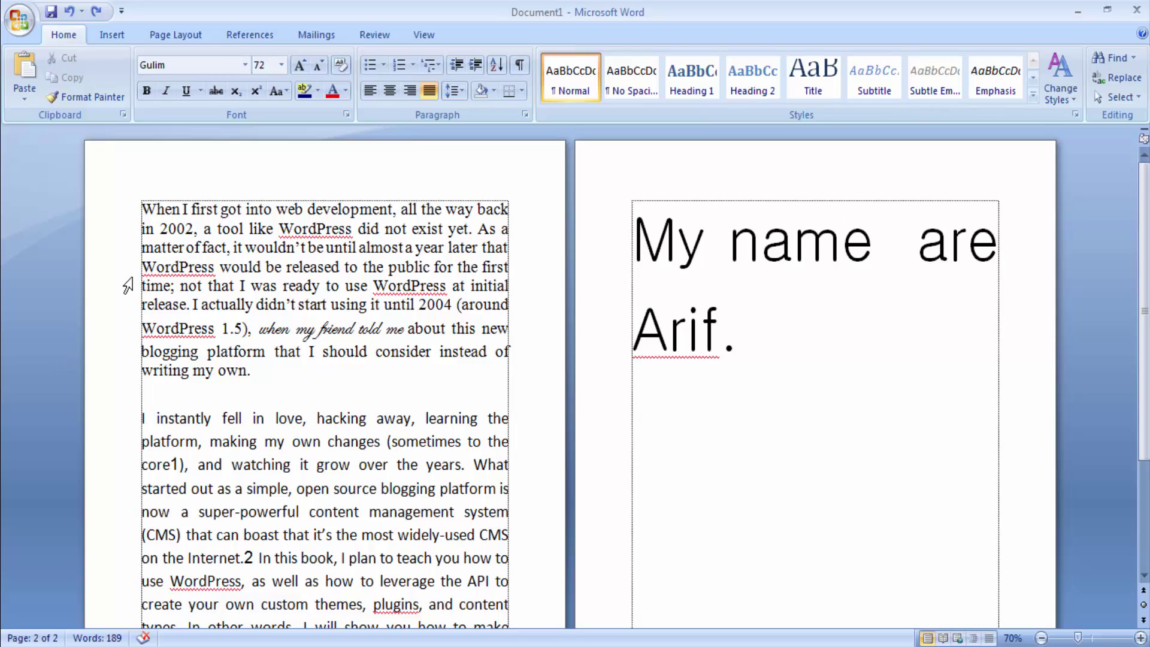
Step: Select the whole sentence on the second page and set its font size to 32
key("ctrl+a")
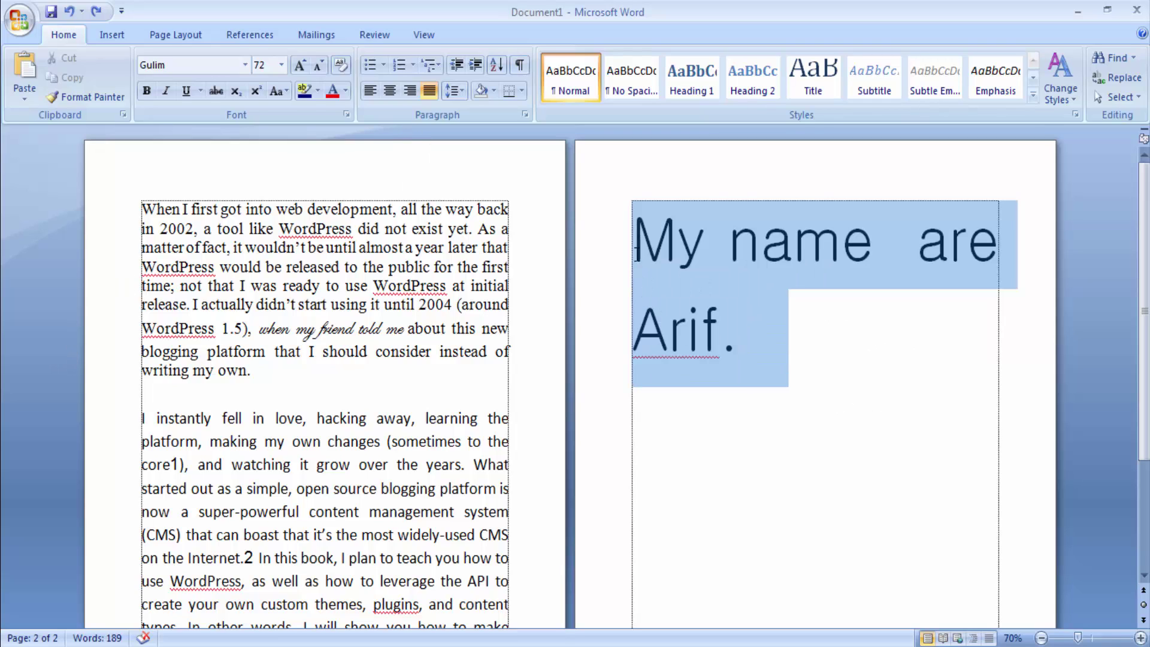
left_click(267, 65)
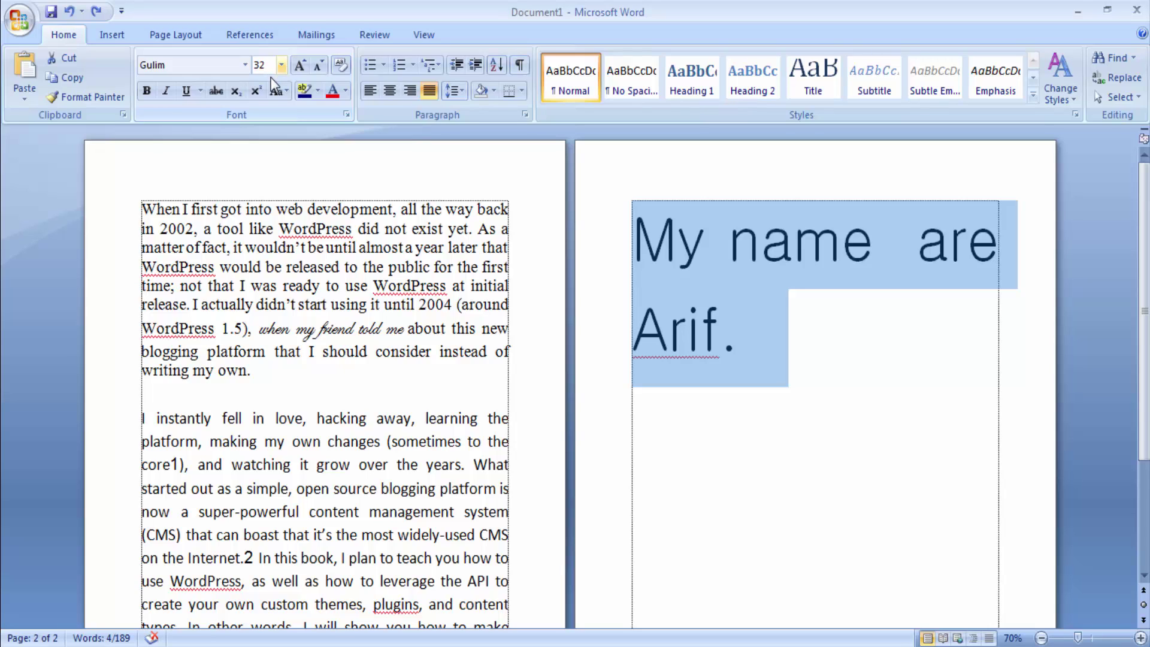
type("32")
key("Return")
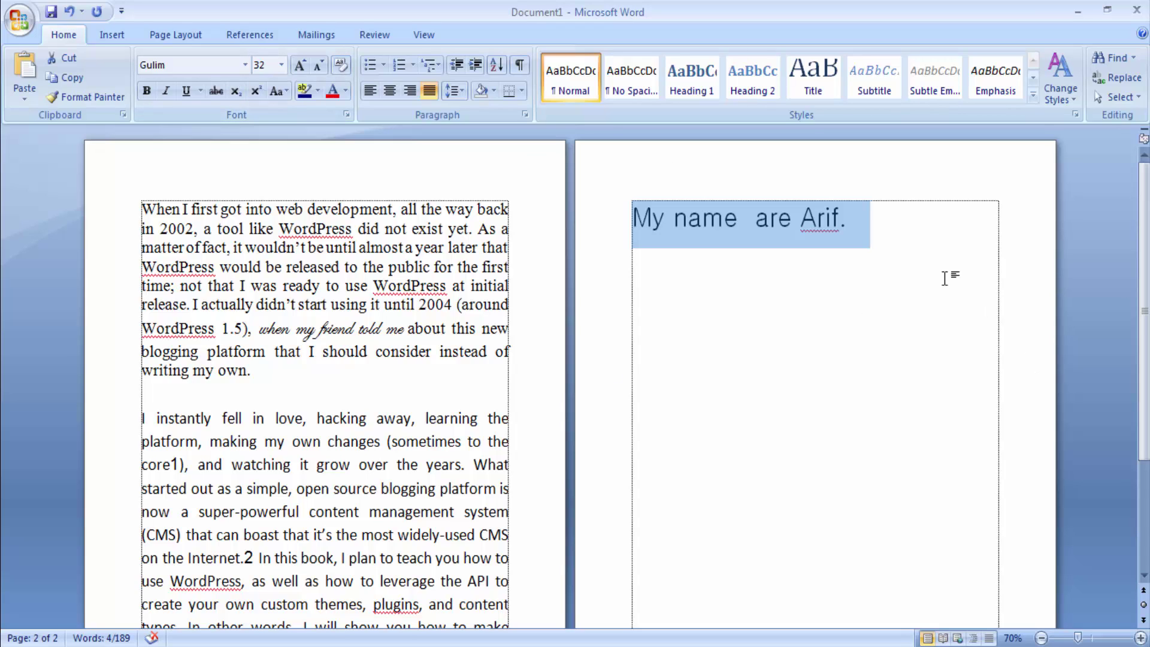
Step: Reduce the font size of the second page's sentence to 5
left_click(267, 69)
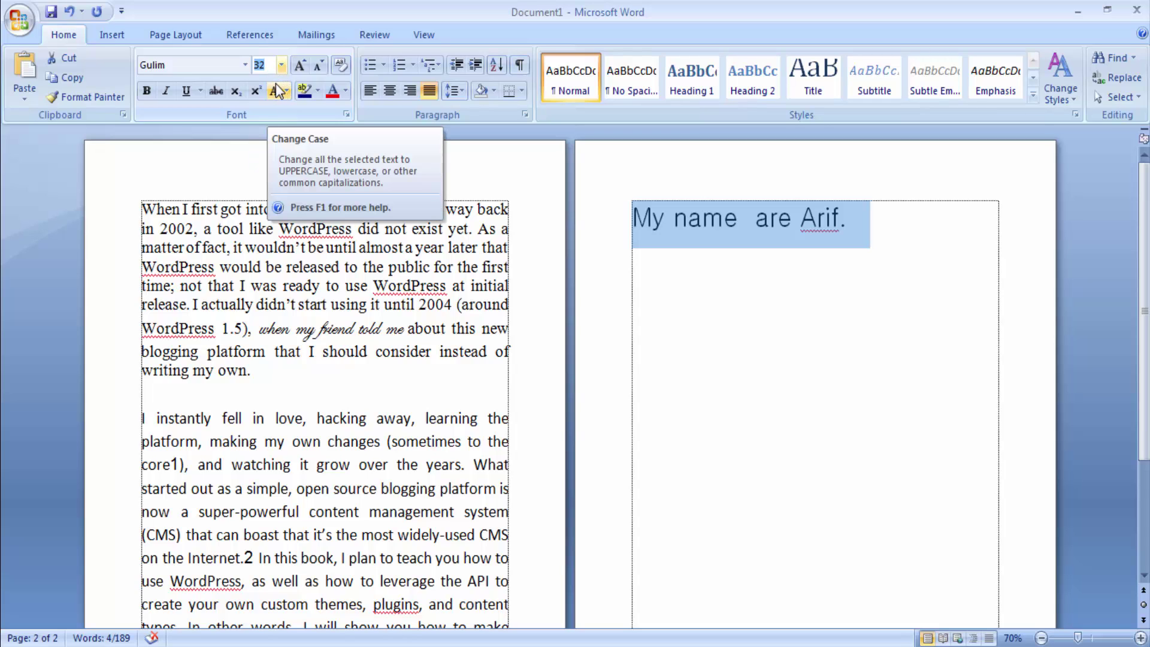
type("5")
key("Return")
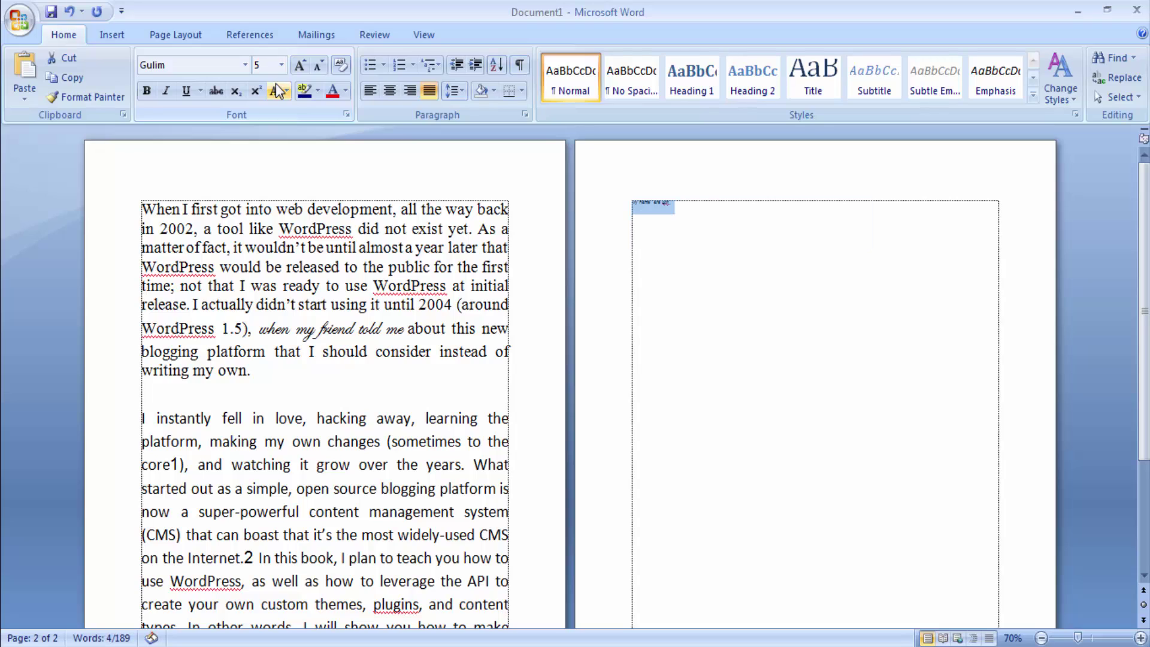
left_click(677, 209)
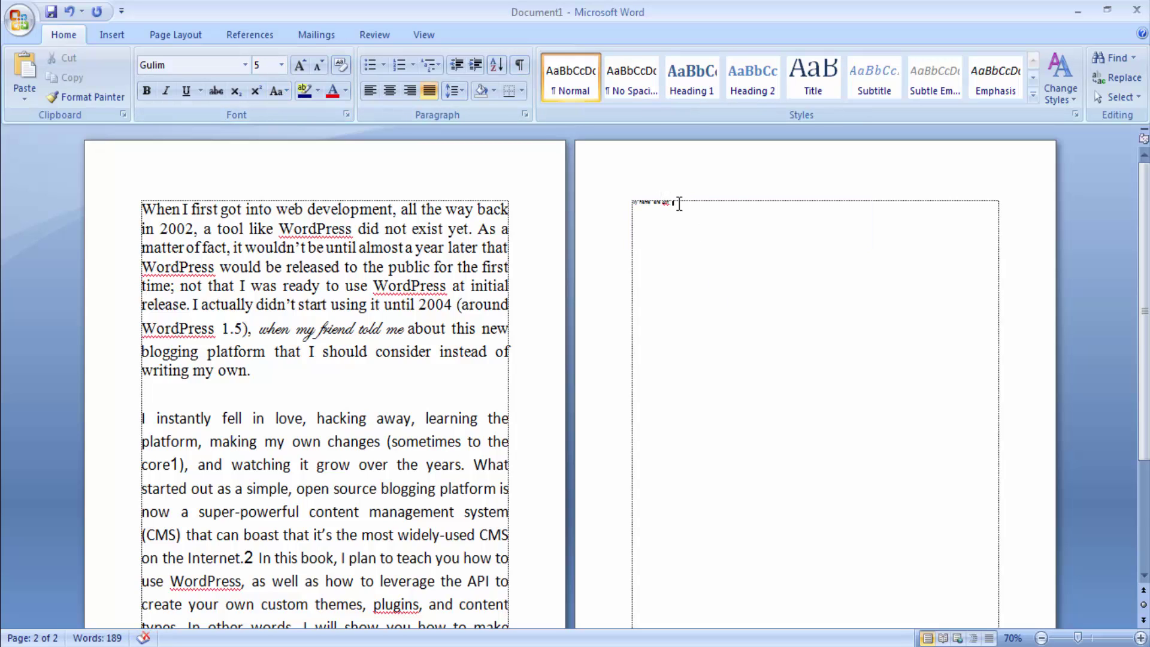
Step: Reselect the tiny sentence on the second page and enlarge it to font size 500
left_click_drag(679, 203, 634, 202)
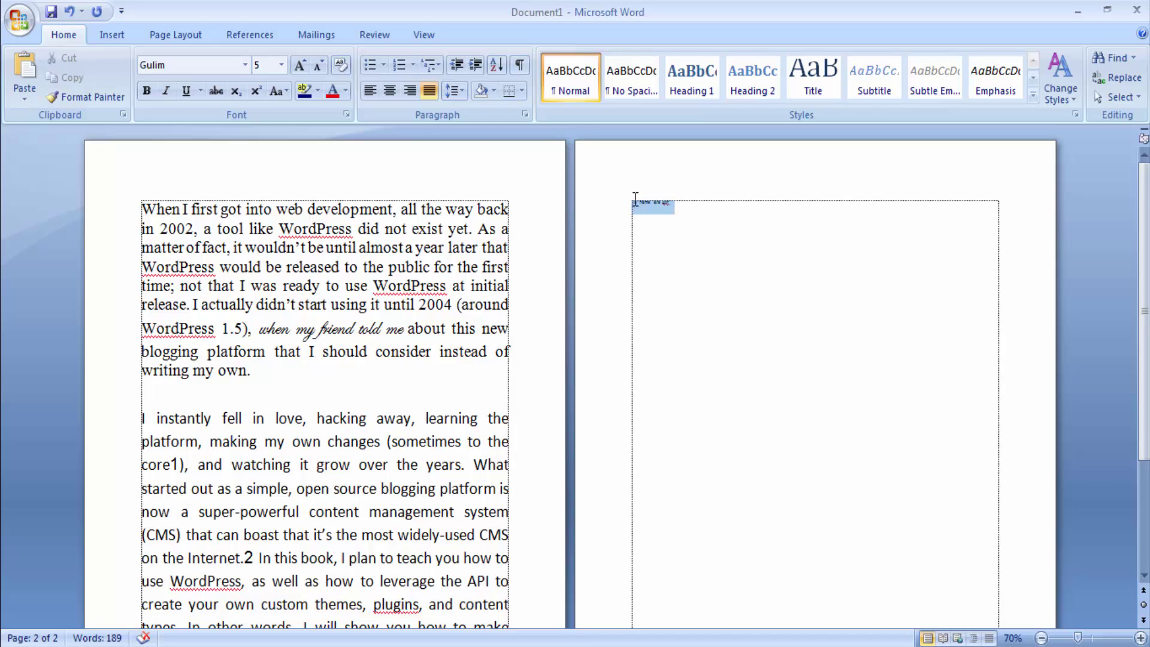
left_click(273, 66)
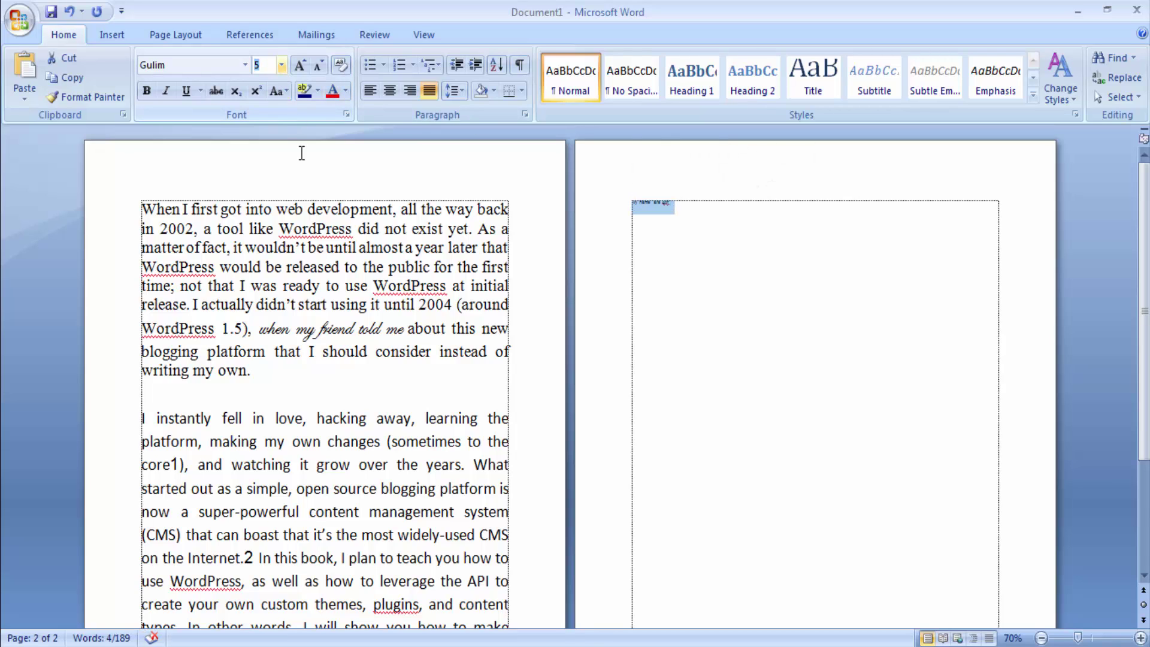
left_click(270, 62)
type("00")
key("Return")
scroll(756, 322, "down", 15)
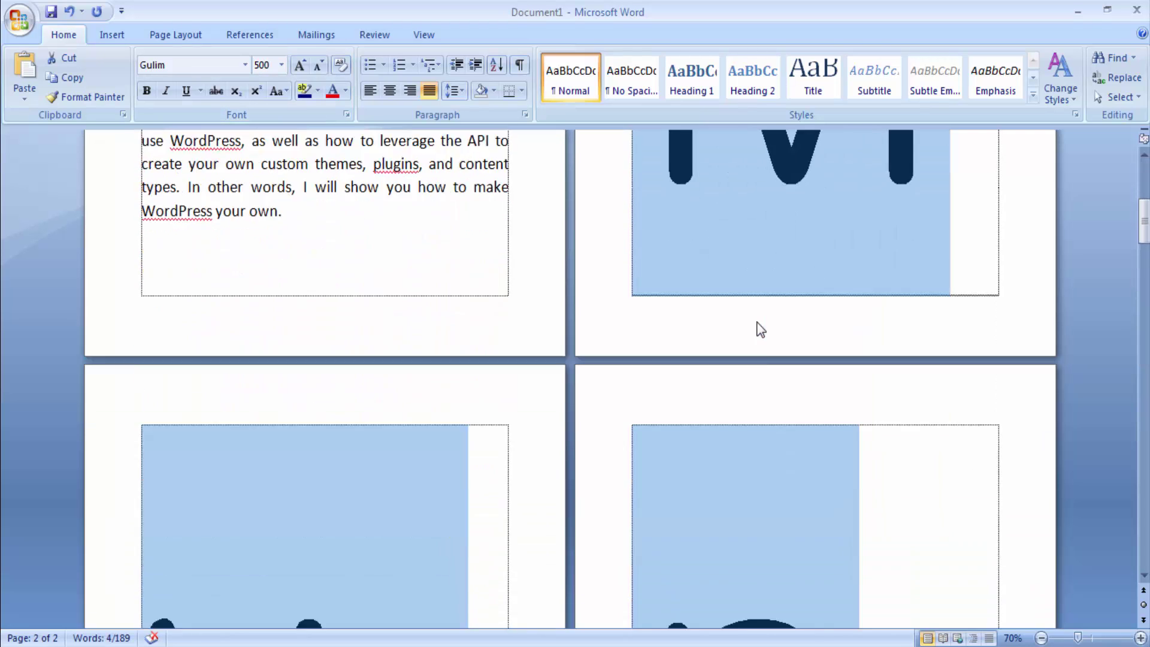
scroll(758, 321, "down", 15)
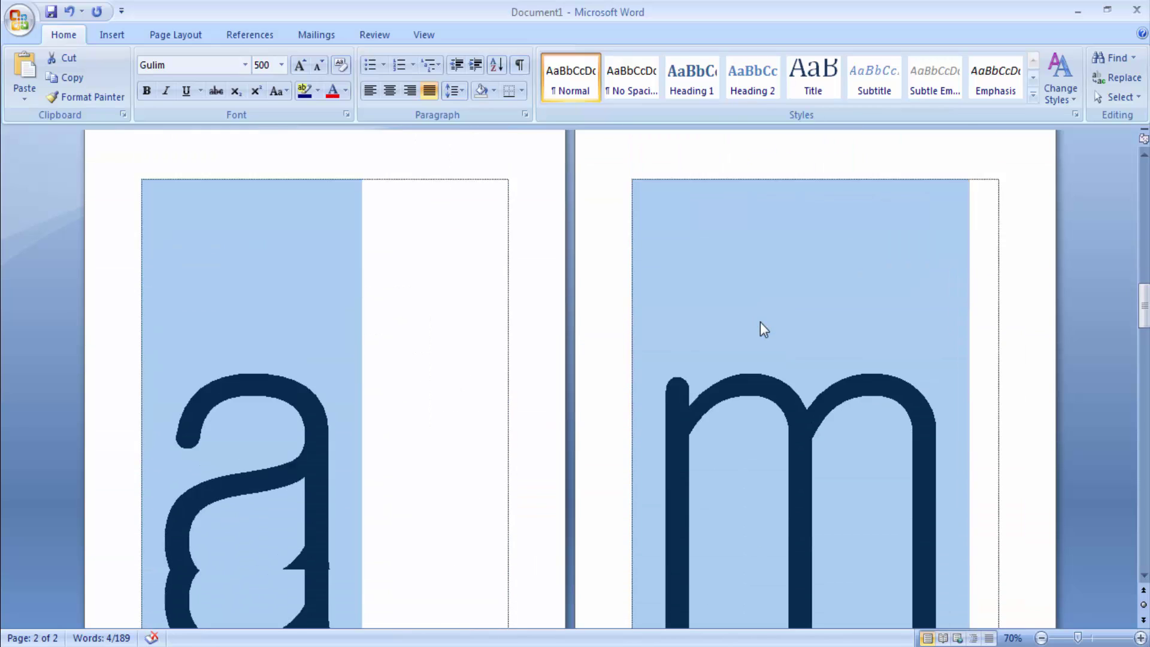
scroll(760, 316, "up", 5)
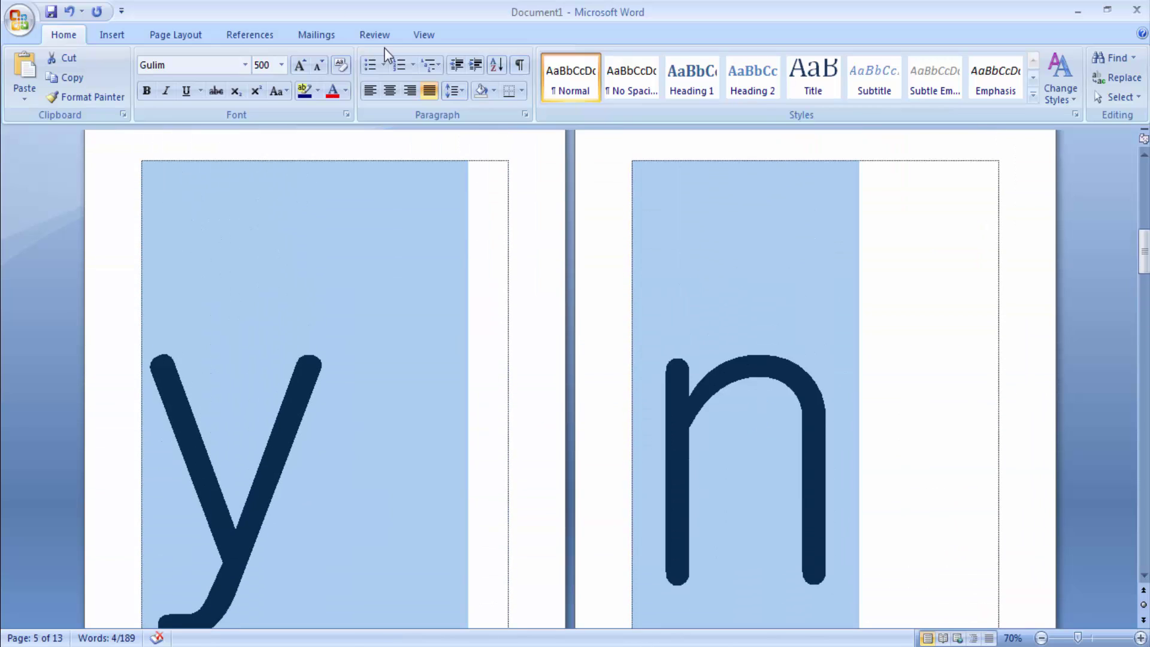
Step: Reduce the selected oversized sentence to font size 200
left_click(261, 65)
left_click(264, 66)
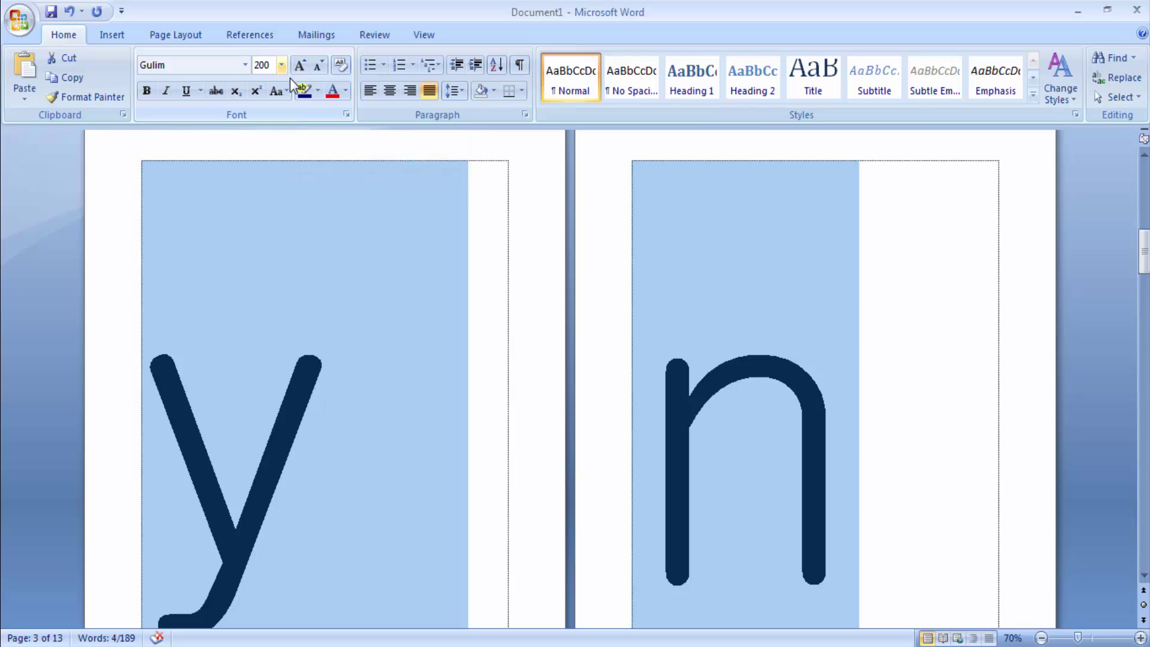
type("200")
key("Return")
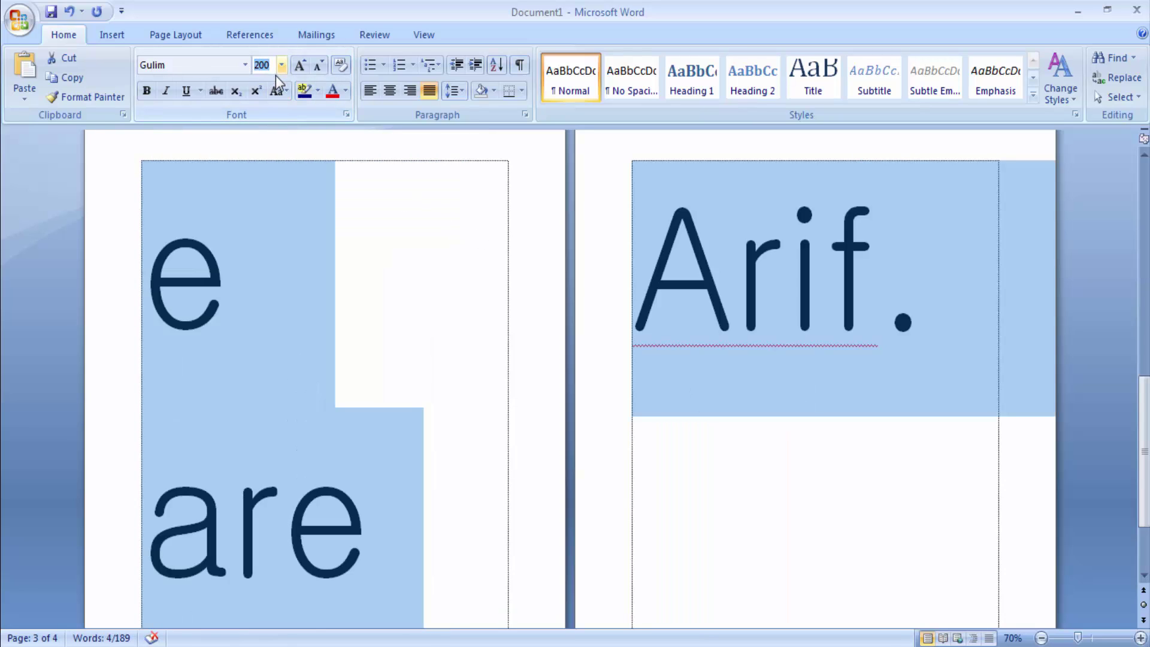
Step: Set the selected sentence's font size to 120 and check how it fits on the second page
type("120")
key("Return")
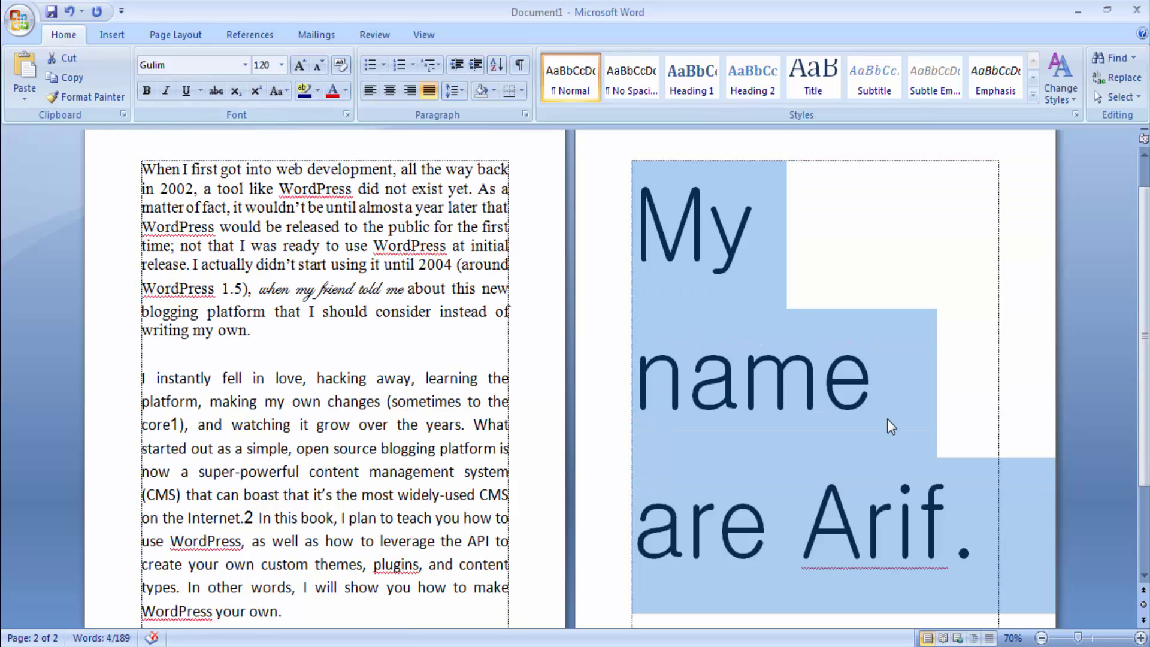
scroll(888, 419, "down", 3)
scroll(893, 436, "up", 1)
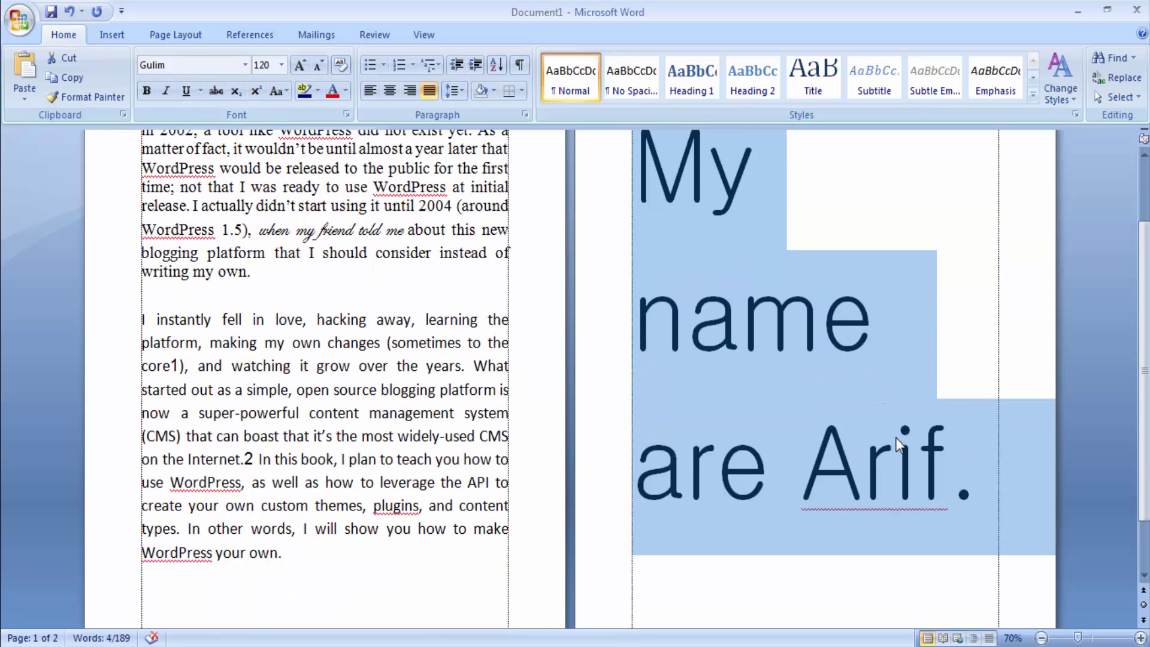
scroll(895, 437, "down", 1)
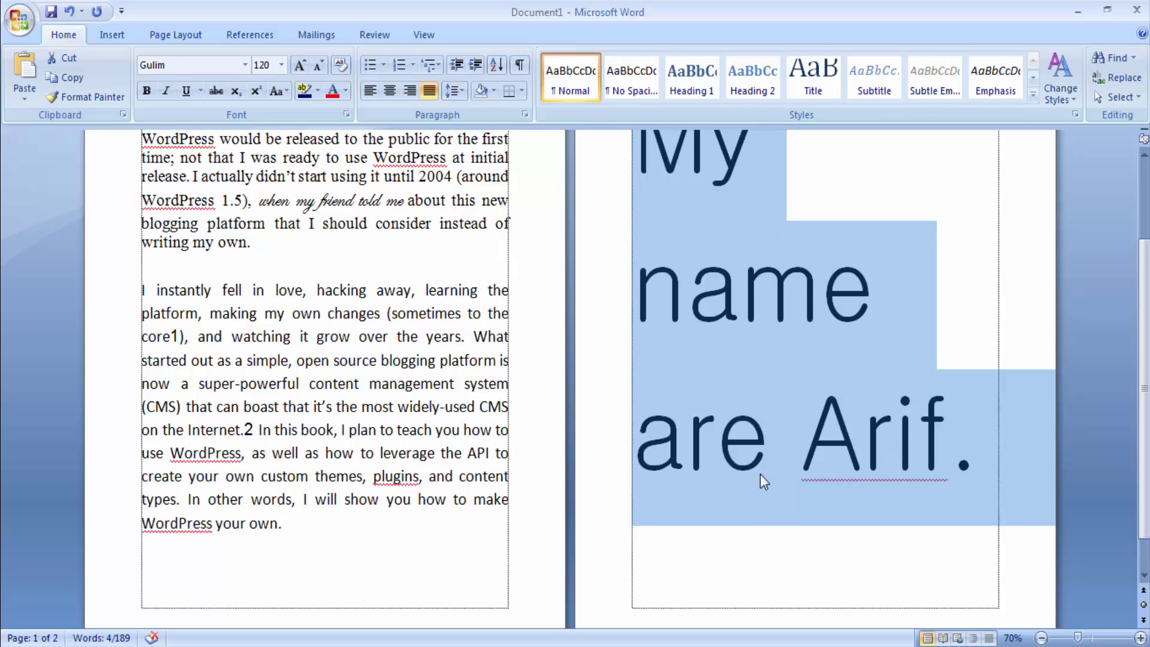
scroll(855, 458, "up", 1)
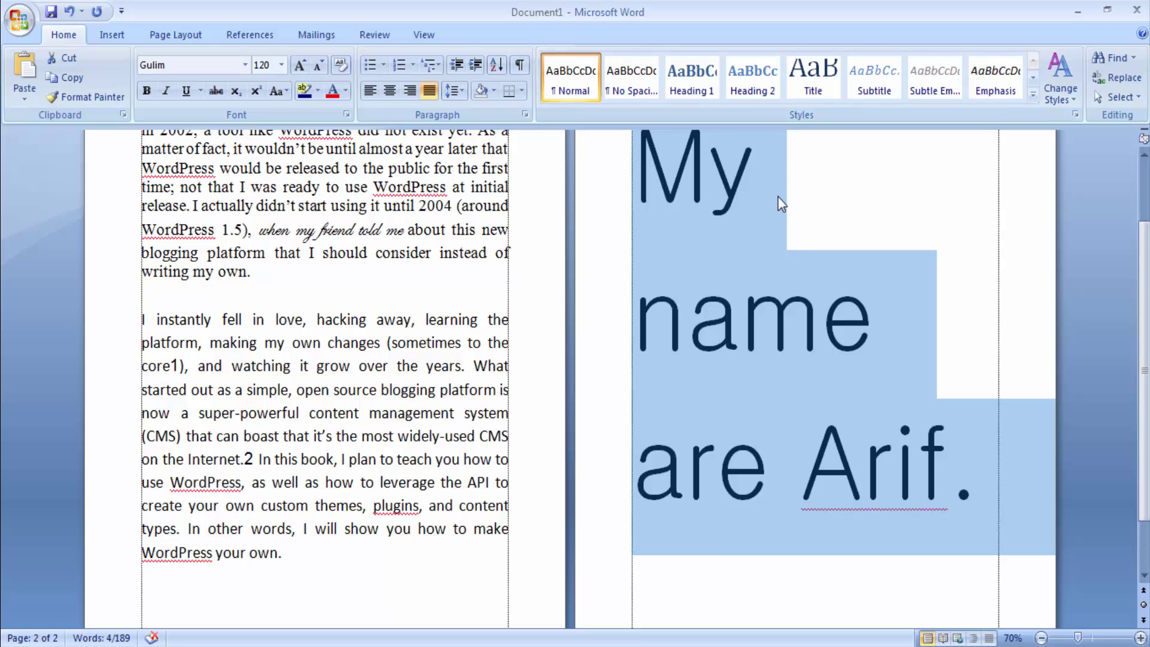
scroll(861, 346, "up", 2)
scroll(862, 353, "down", 3)
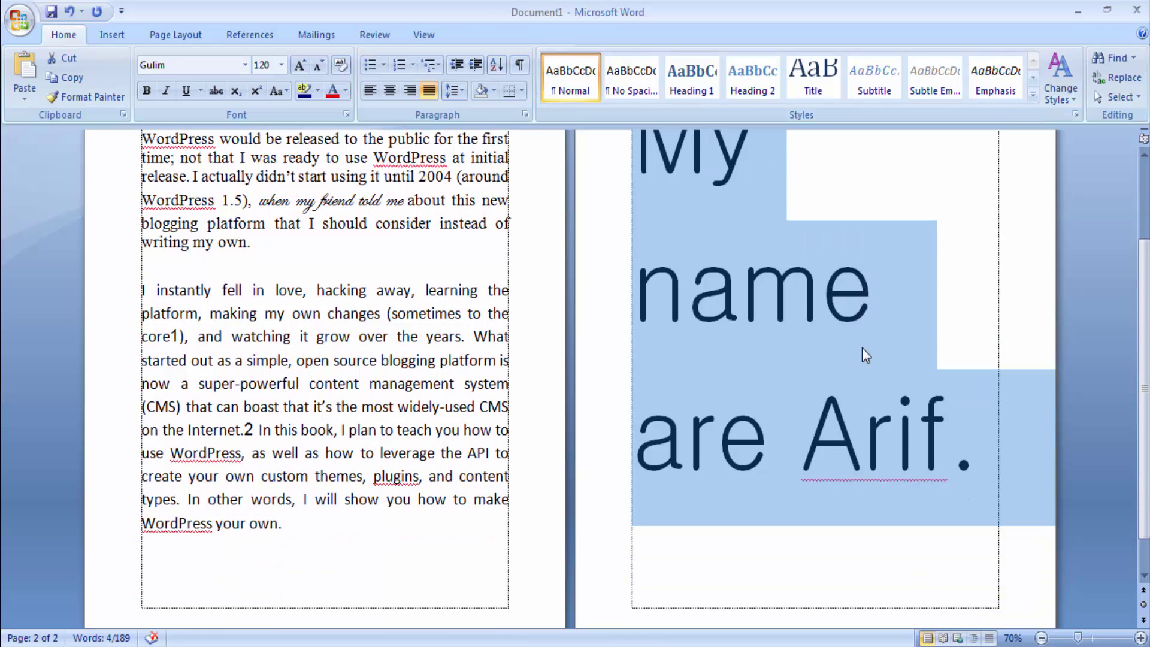
Step: Increase the selected sentence to font size 130 and check how it spreads across the pages
left_click(263, 67)
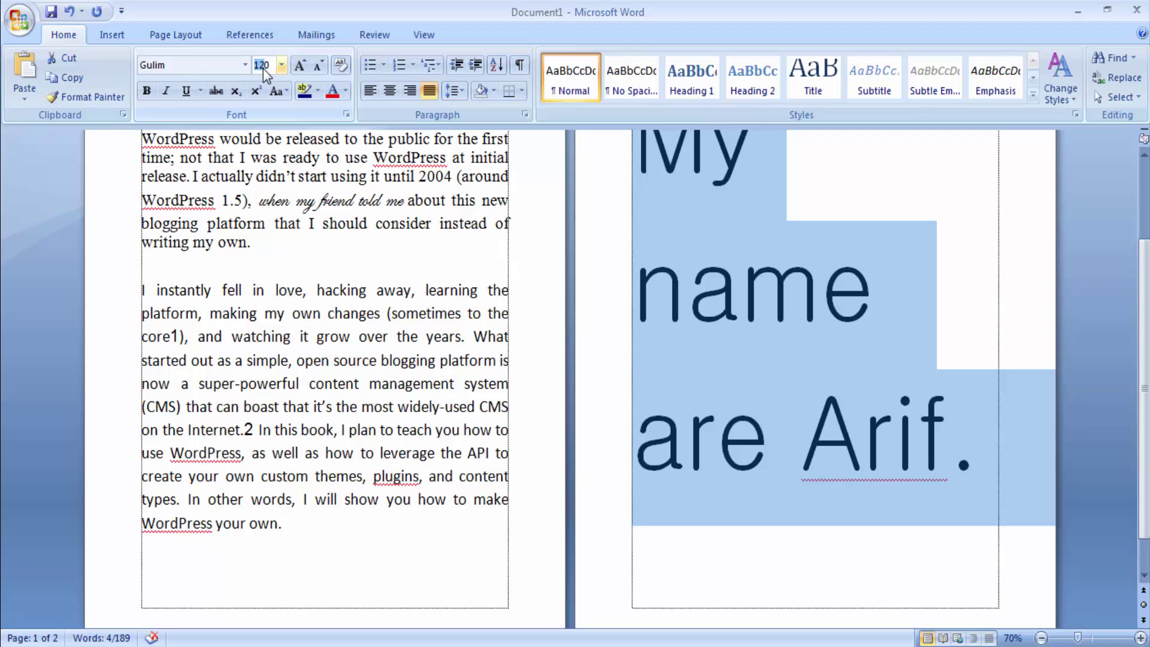
type("130")
key("Return")
scroll(750, 267, "down", 8)
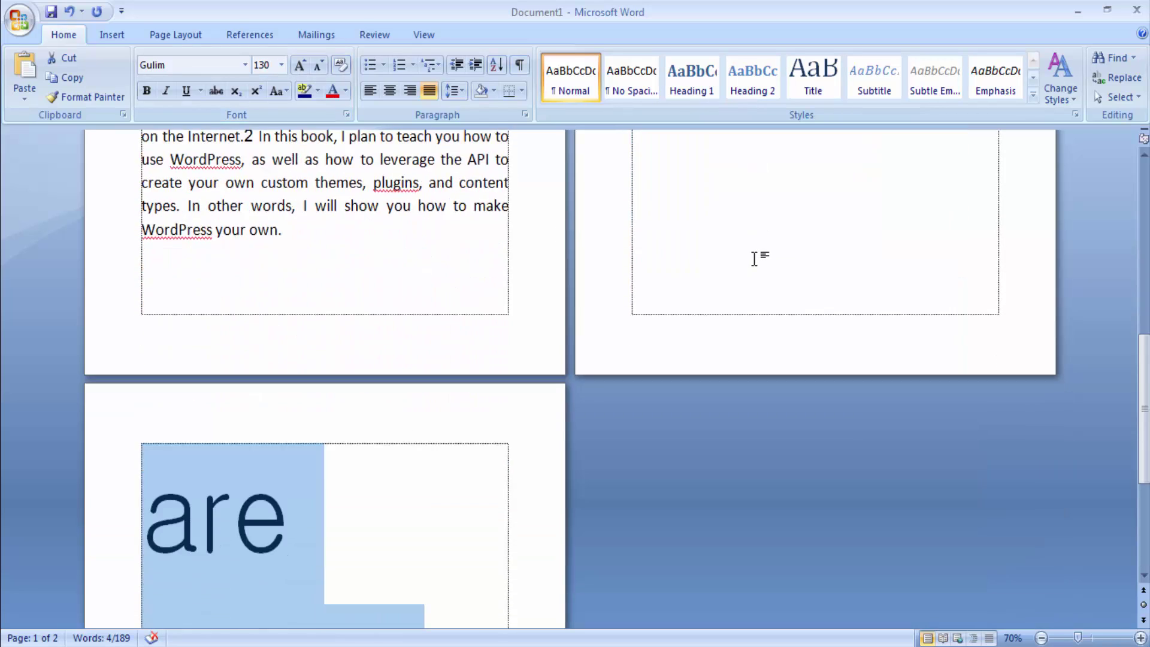
scroll(754, 257, "down", 2)
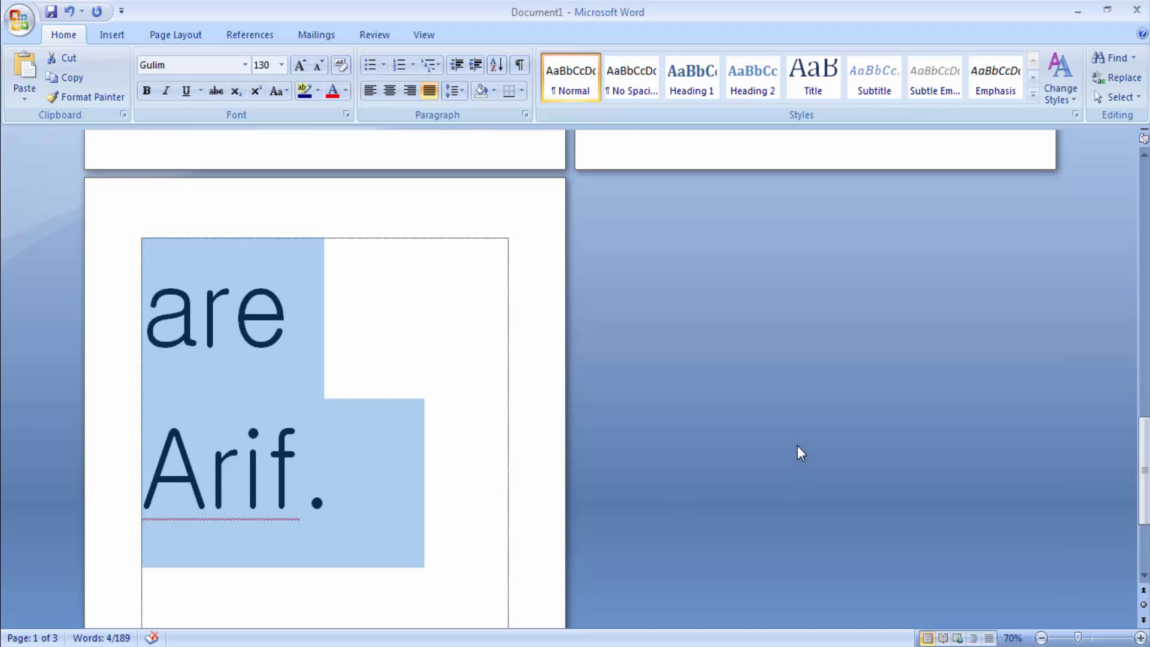
scroll(796, 445, "up", 13)
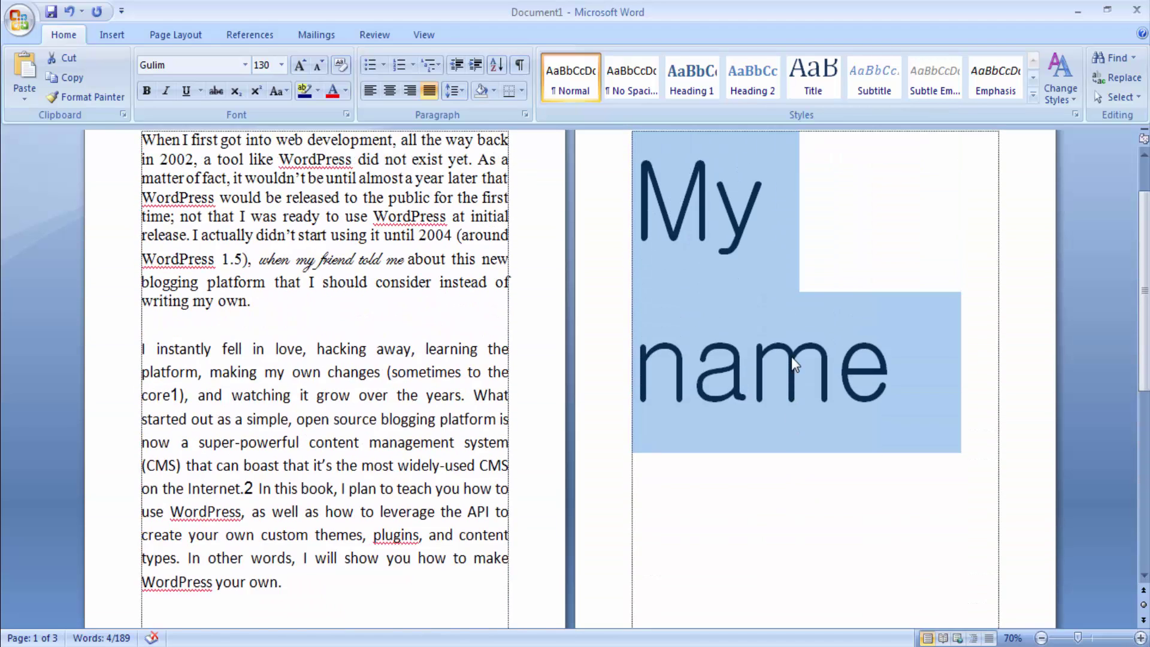
scroll(791, 357, "up", 2)
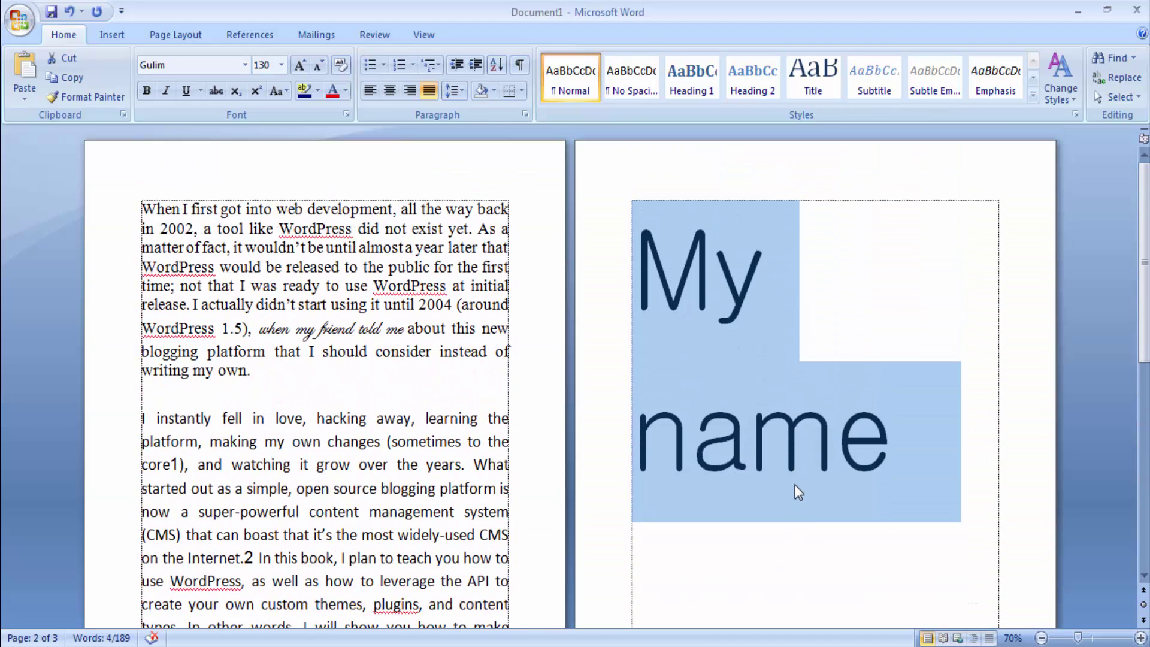
scroll(797, 482, "down", 3)
scroll(797, 479, "up", 3)
scroll(802, 468, "down", 2)
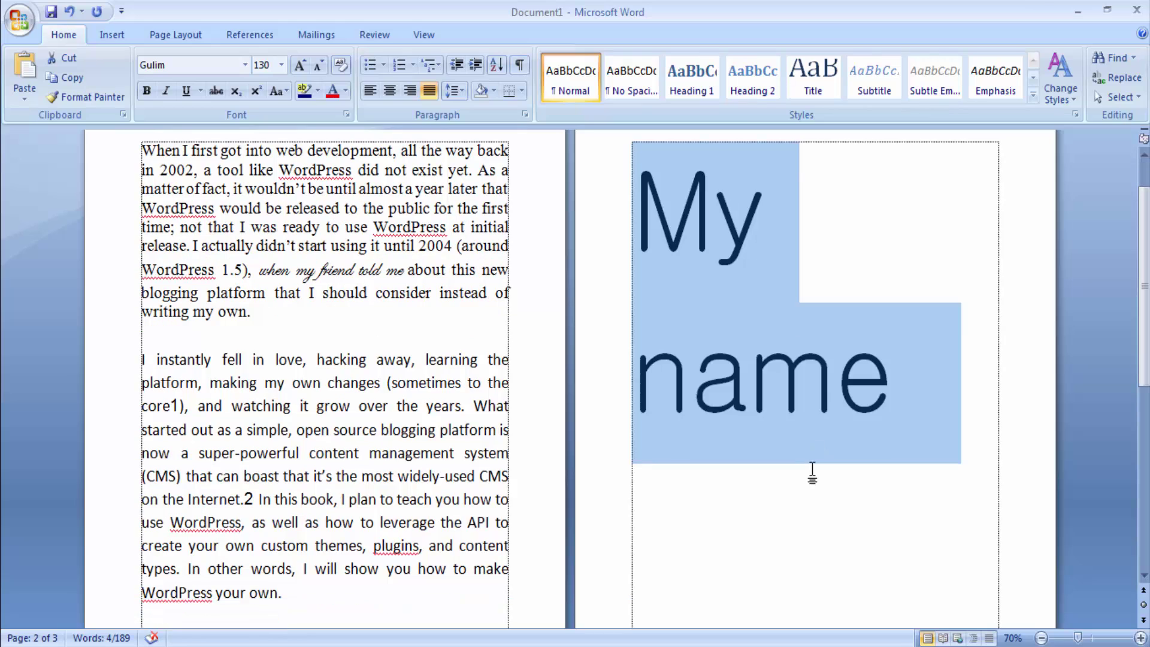
scroll(814, 473, "up", 2)
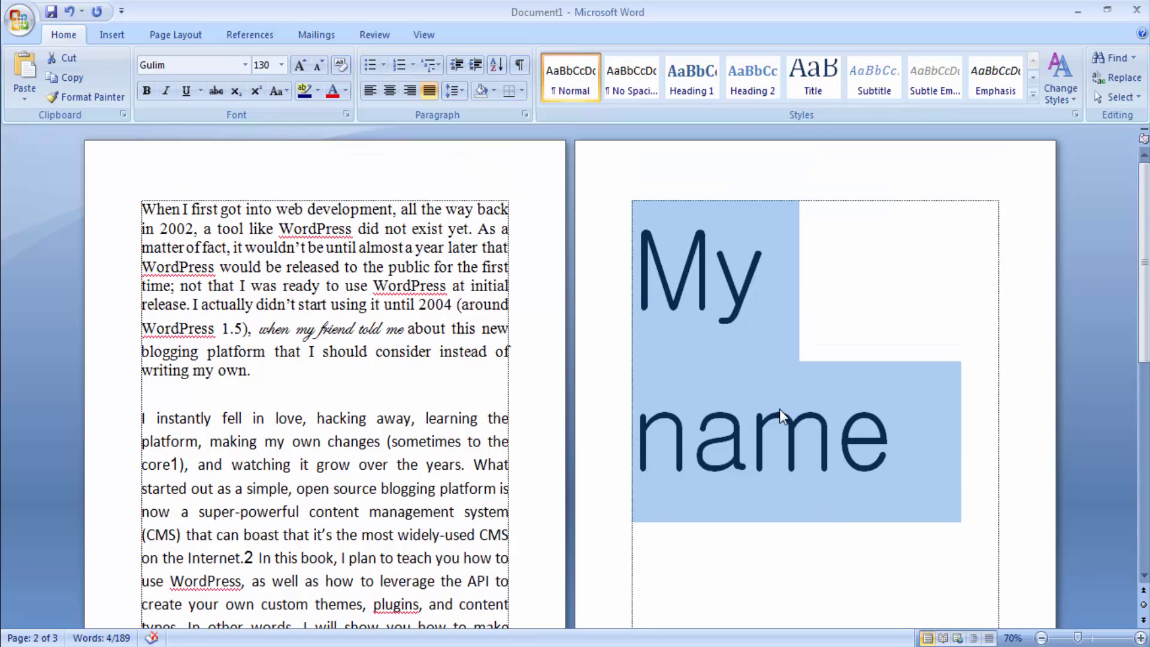
Step: Set the font size of the selected sentence on the second page to 100
left_click(275, 65)
type("100")
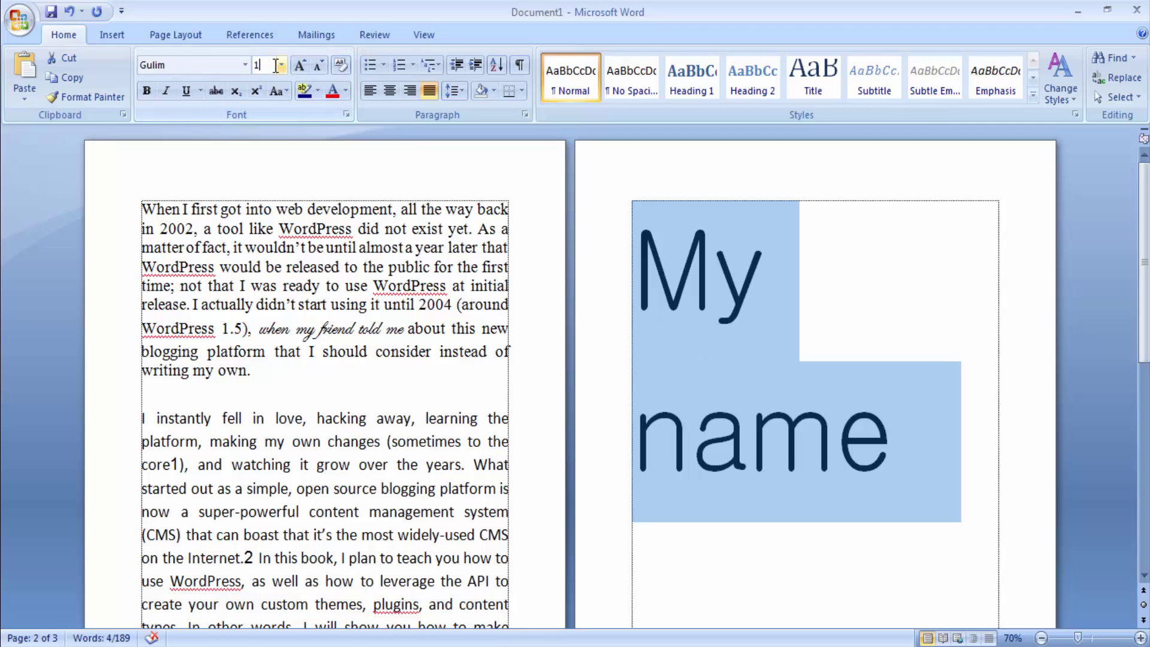
key("Return")
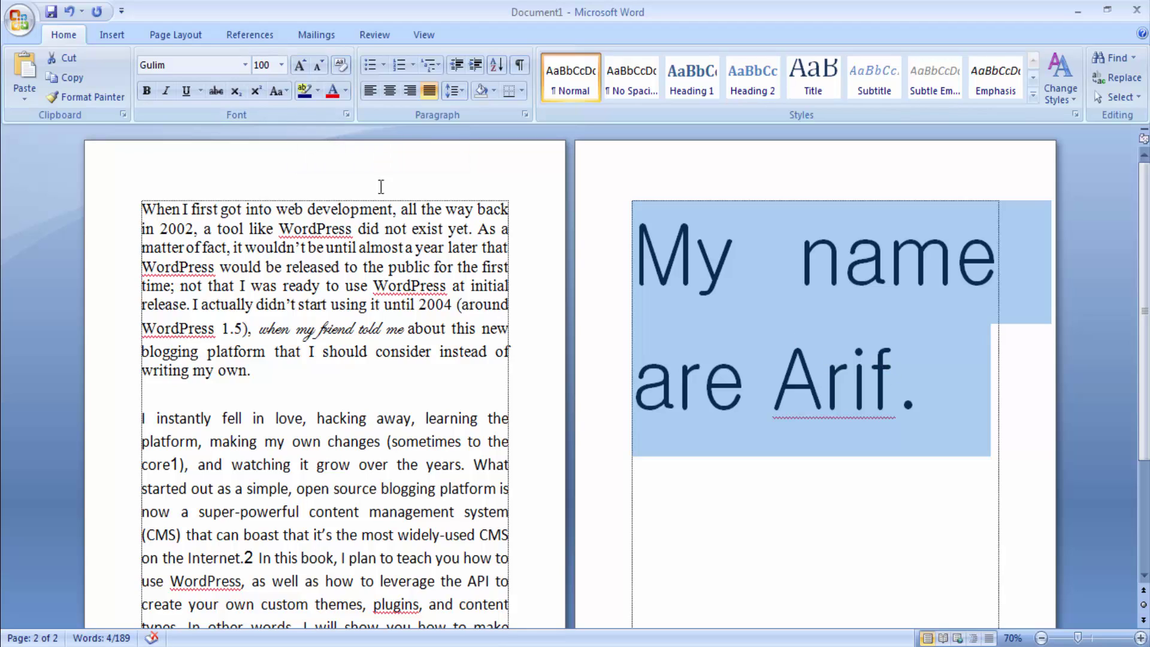
Step: Enlarge the selected sentence in preset increments to font size 130 and check how it spreads across the pages
left_click(299, 66)
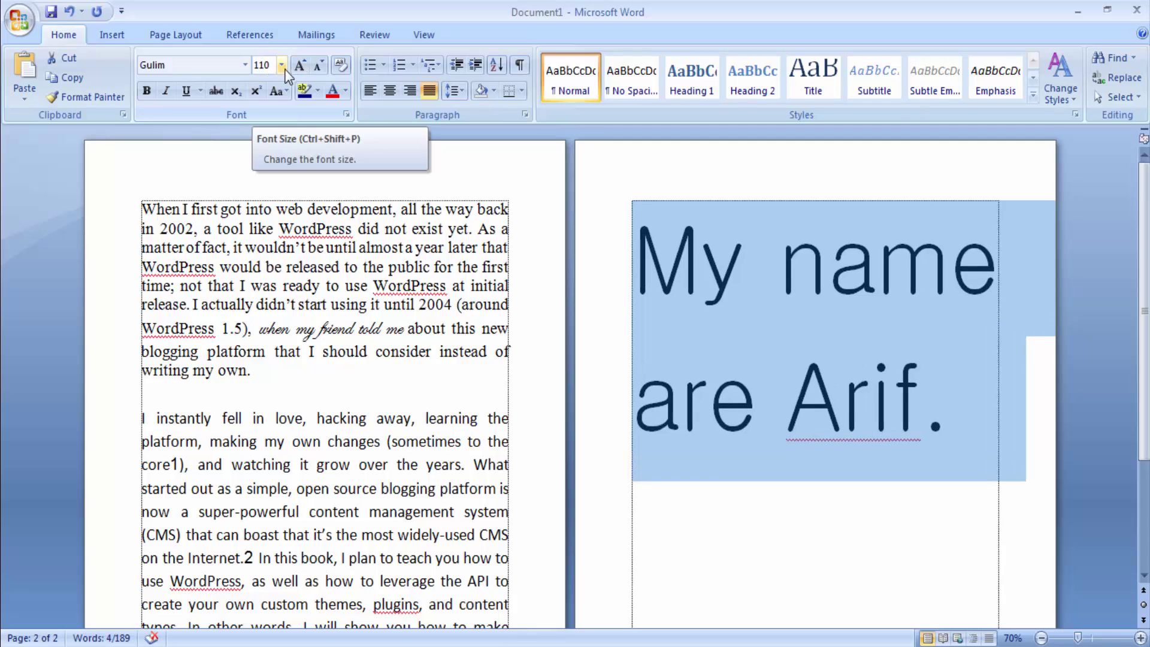
left_click(300, 67)
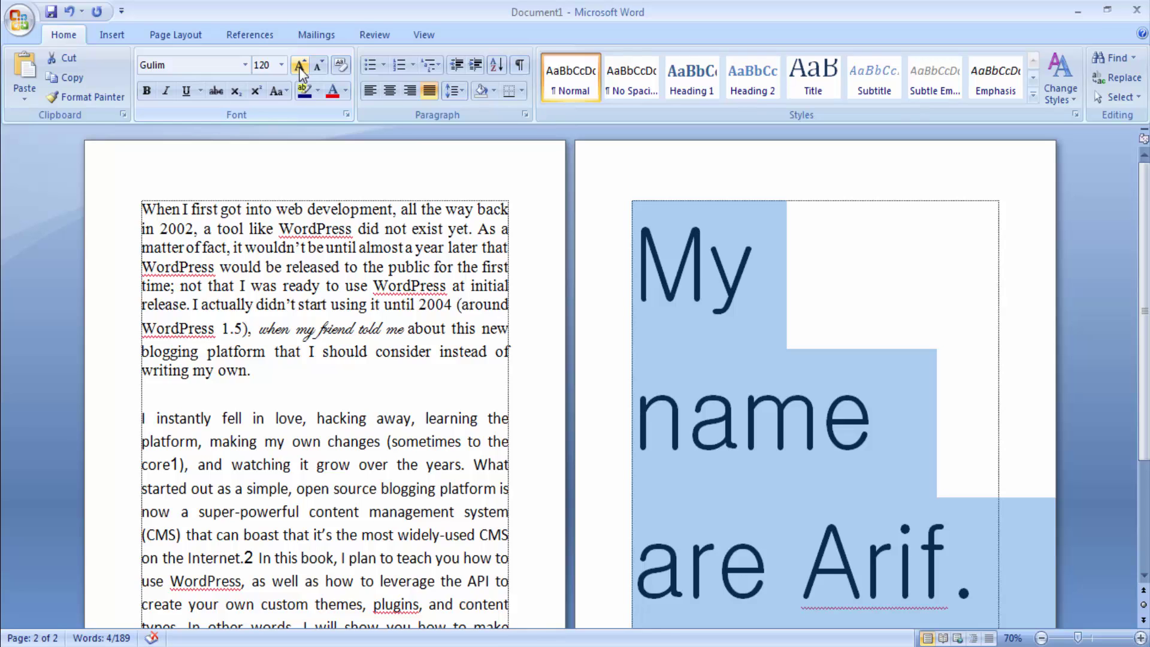
left_click(300, 67)
scroll(731, 365, "down", 3)
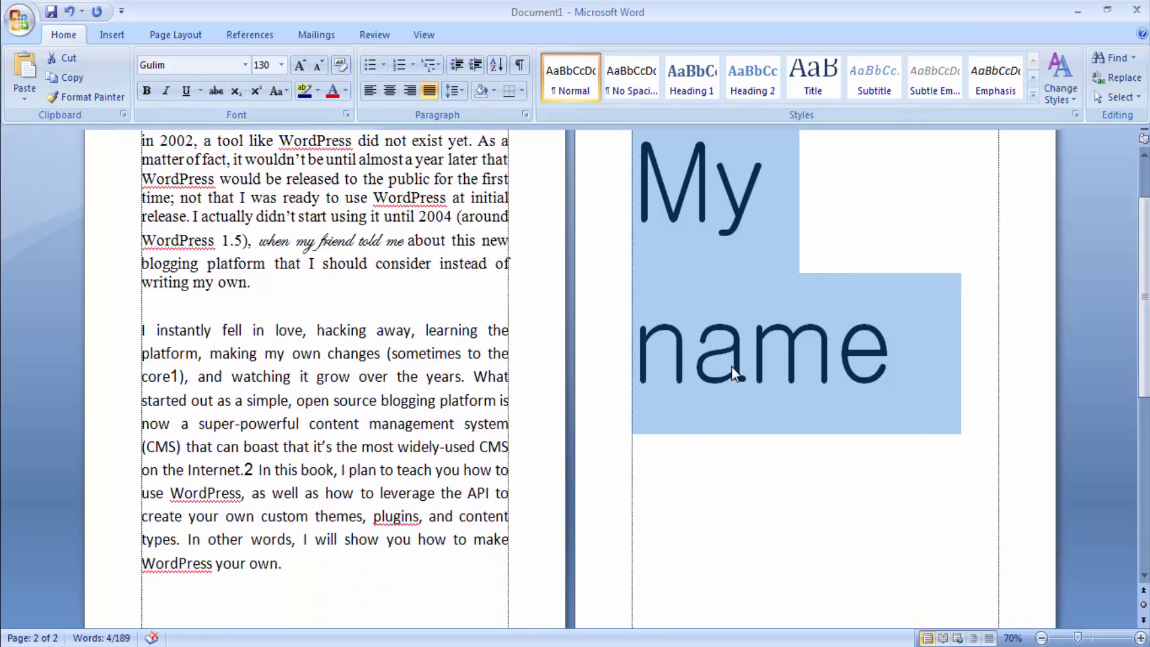
scroll(731, 365, "down", 10)
scroll(731, 365, "up", 3)
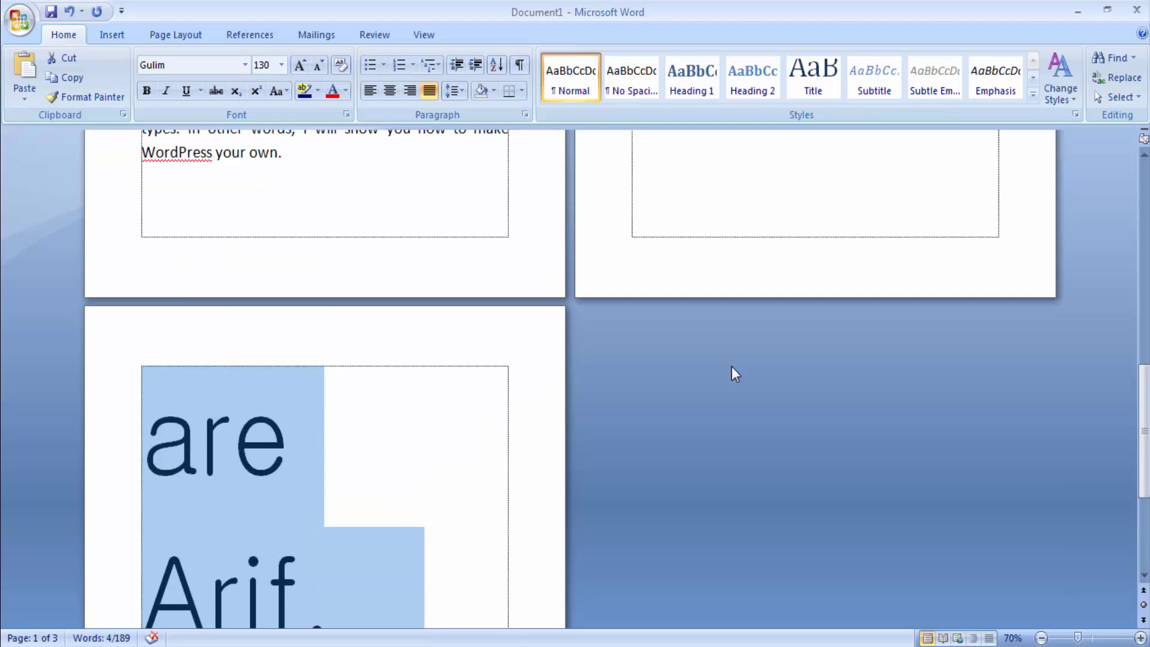
scroll(731, 365, "up", 12)
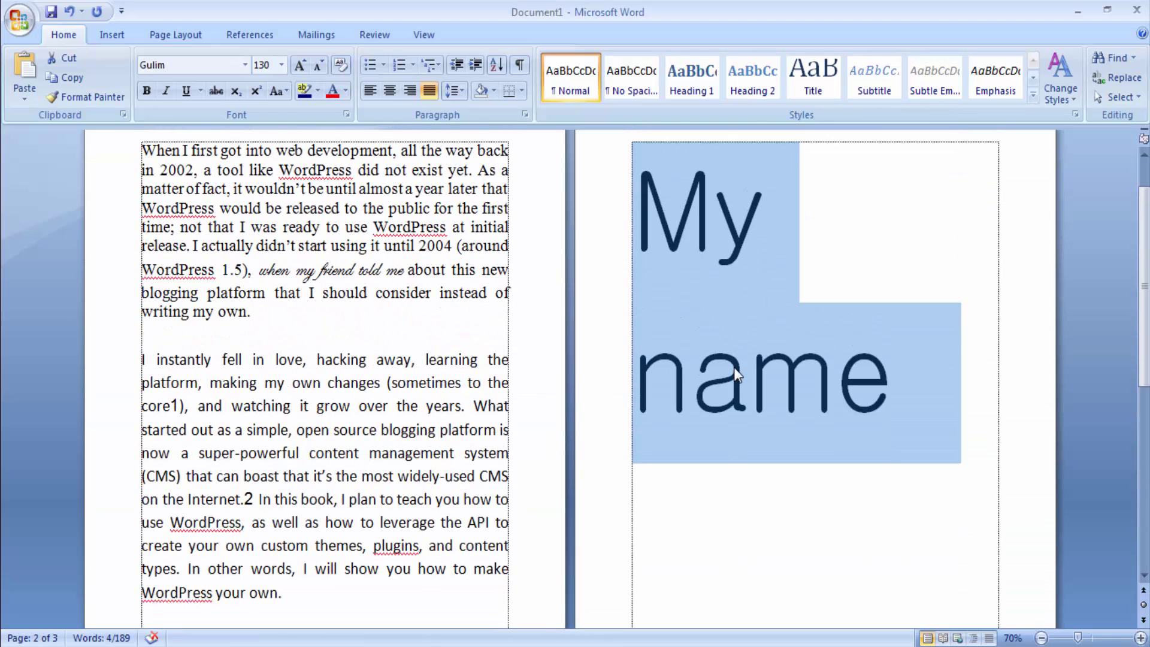
scroll(734, 368, "down", 2)
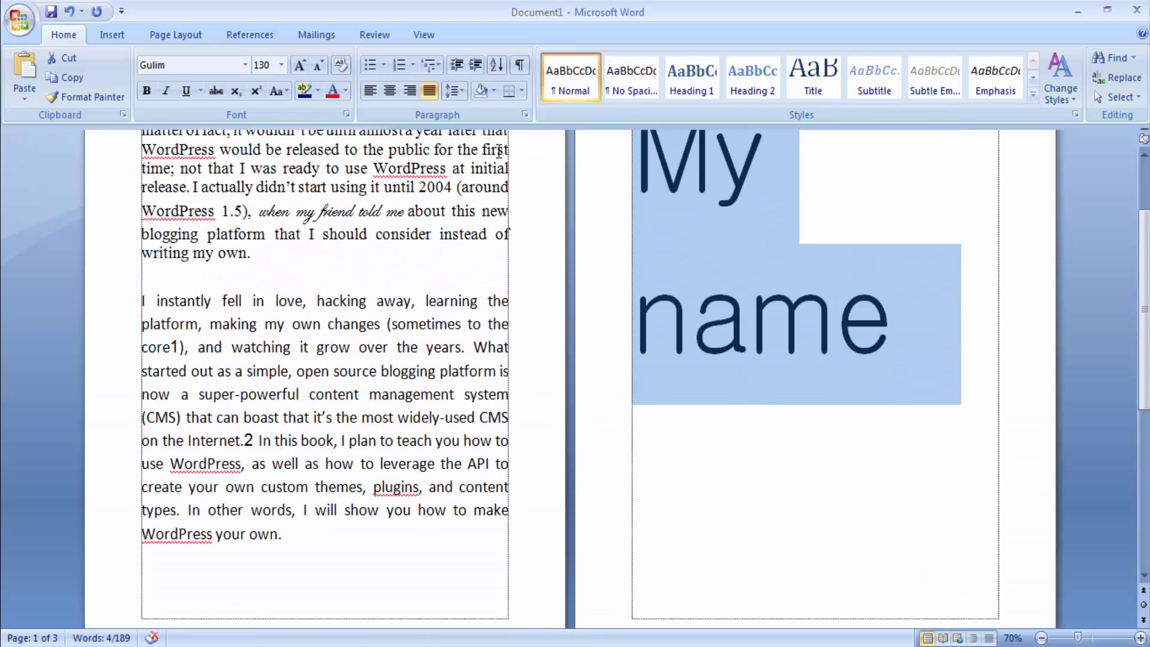
Step: Grow the selected sentence in preset increments to font size 150, and shrink it back down to 100
left_click(301, 66)
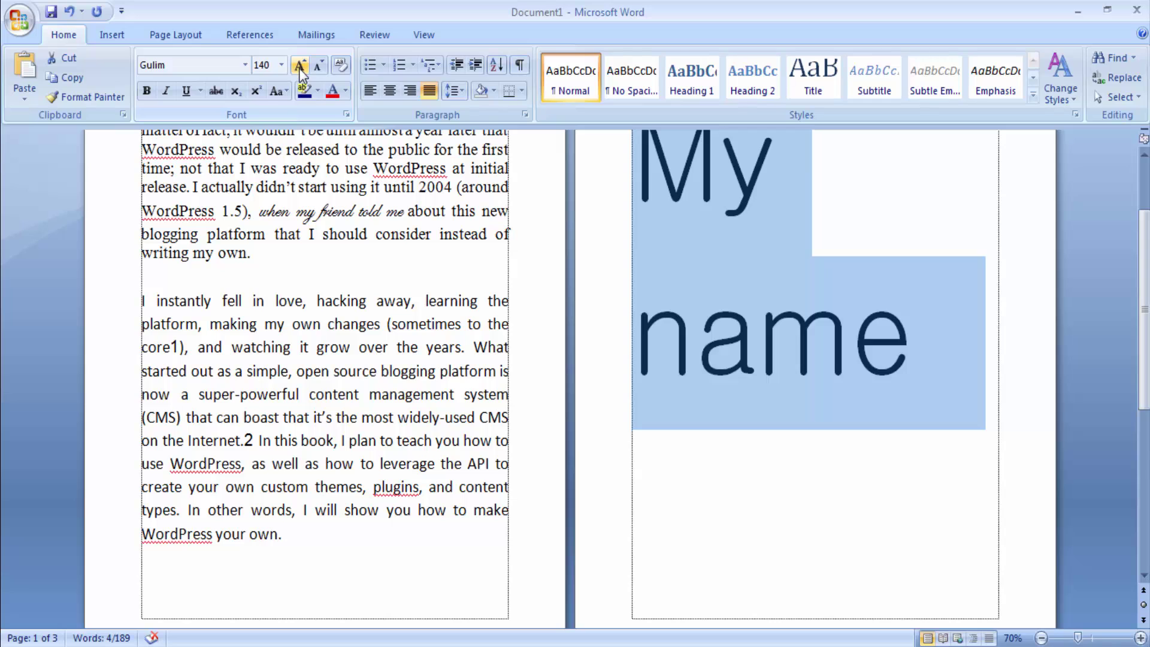
left_click(301, 67)
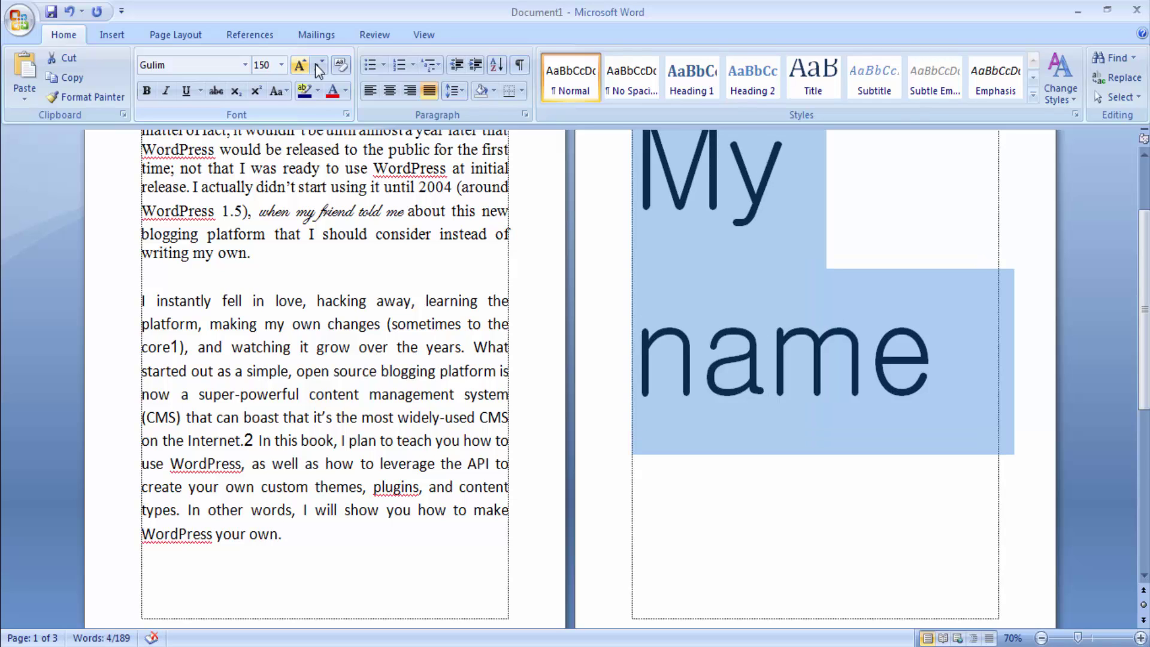
left_click(320, 66)
left_click(320, 66)
left_click(320, 66)
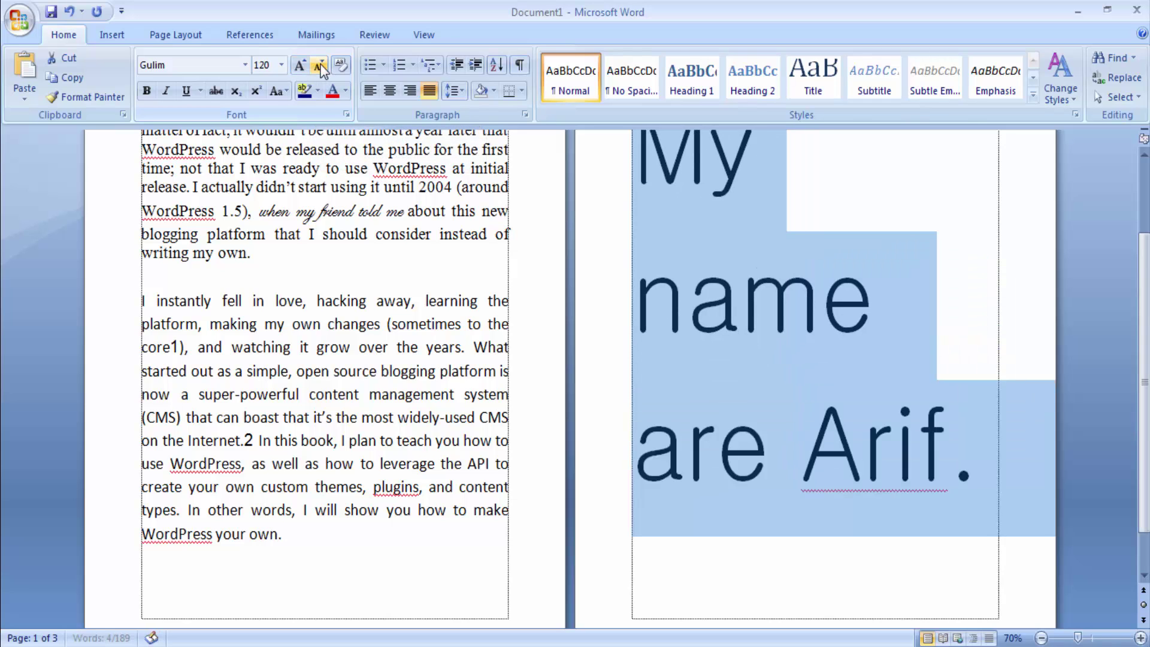
left_click(321, 66)
left_click(321, 66)
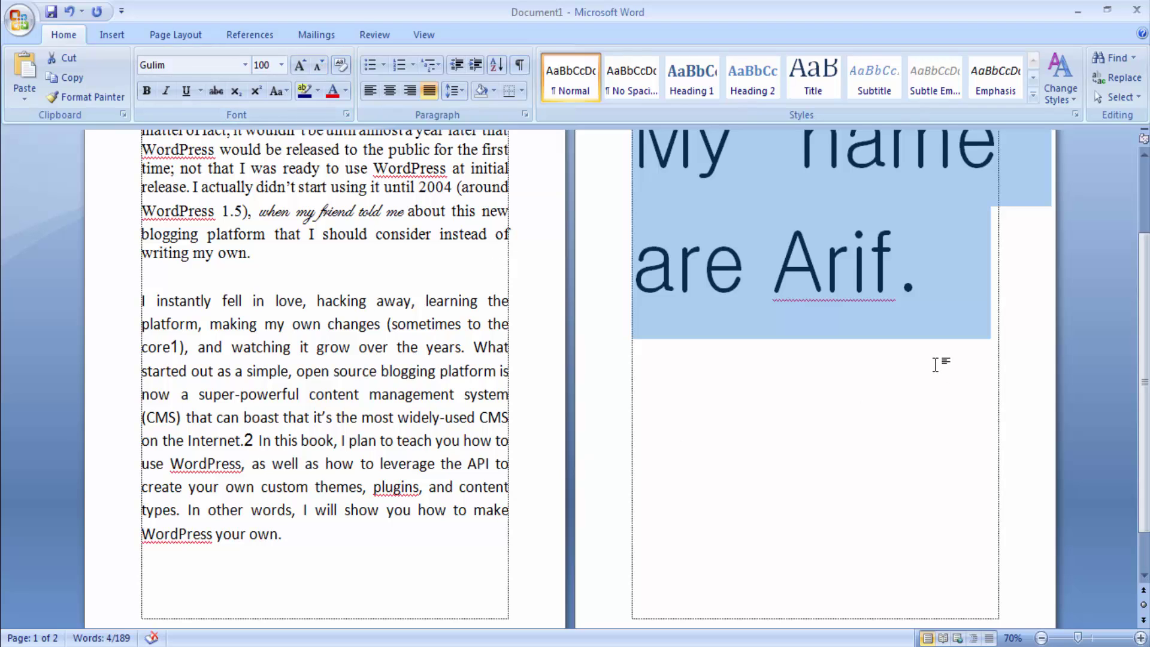
scroll(934, 363, "up", 1)
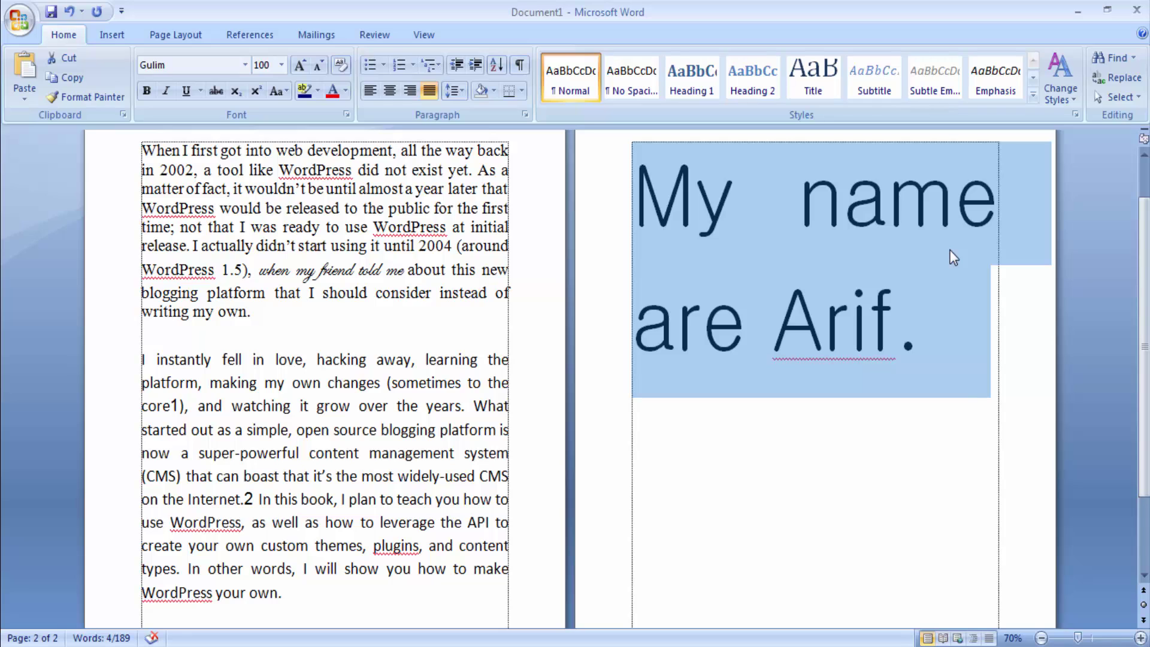
Step: Shrink the selected sentence in preset increments to font size 48
left_click(317, 67)
left_click(317, 67)
left_click(317, 67)
left_click(317, 67)
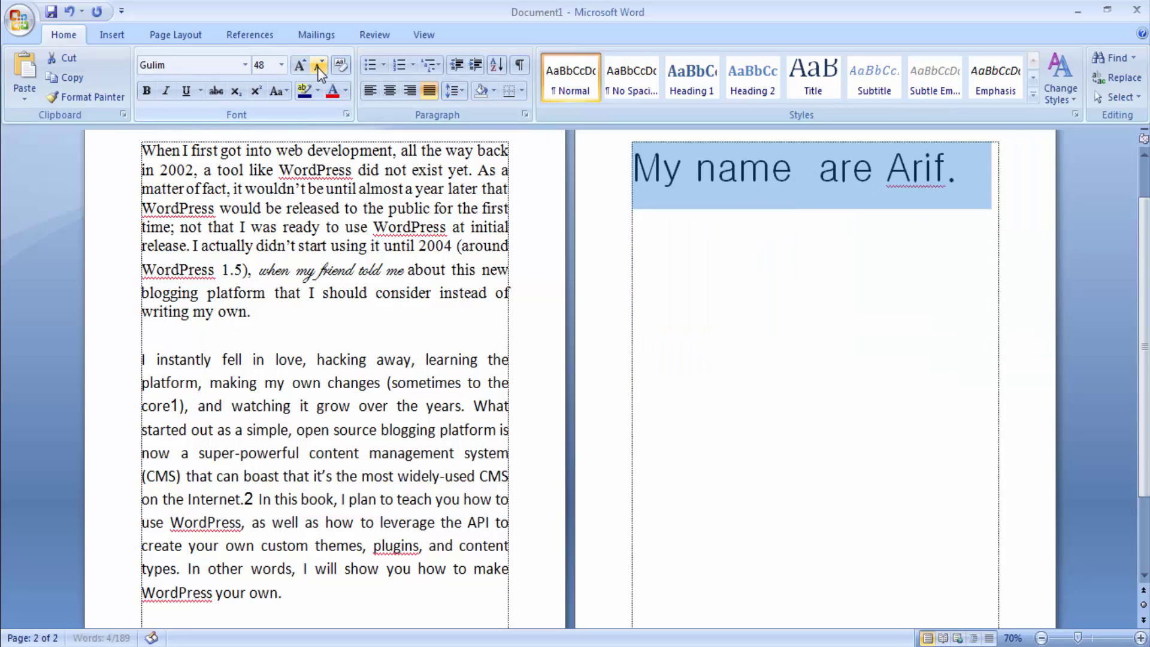
Step: Raise the selected sentence's font size in preset increments beyond 48 and return it to 48
left_click(303, 68)
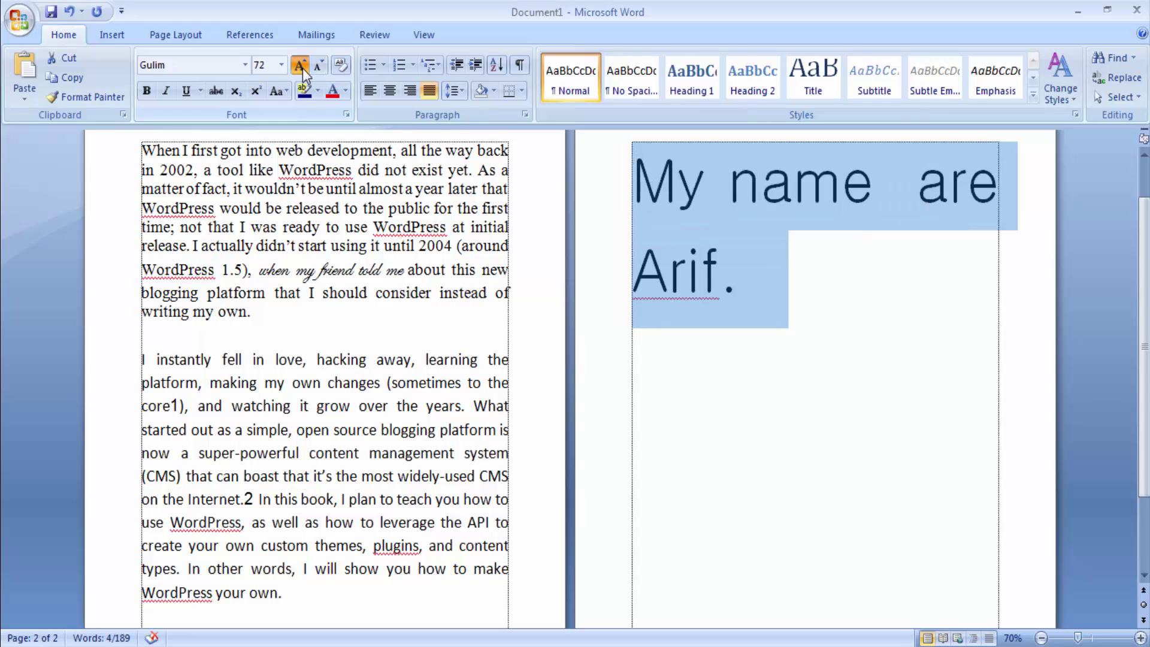
left_click(303, 68)
left_click(322, 68)
left_click(322, 67)
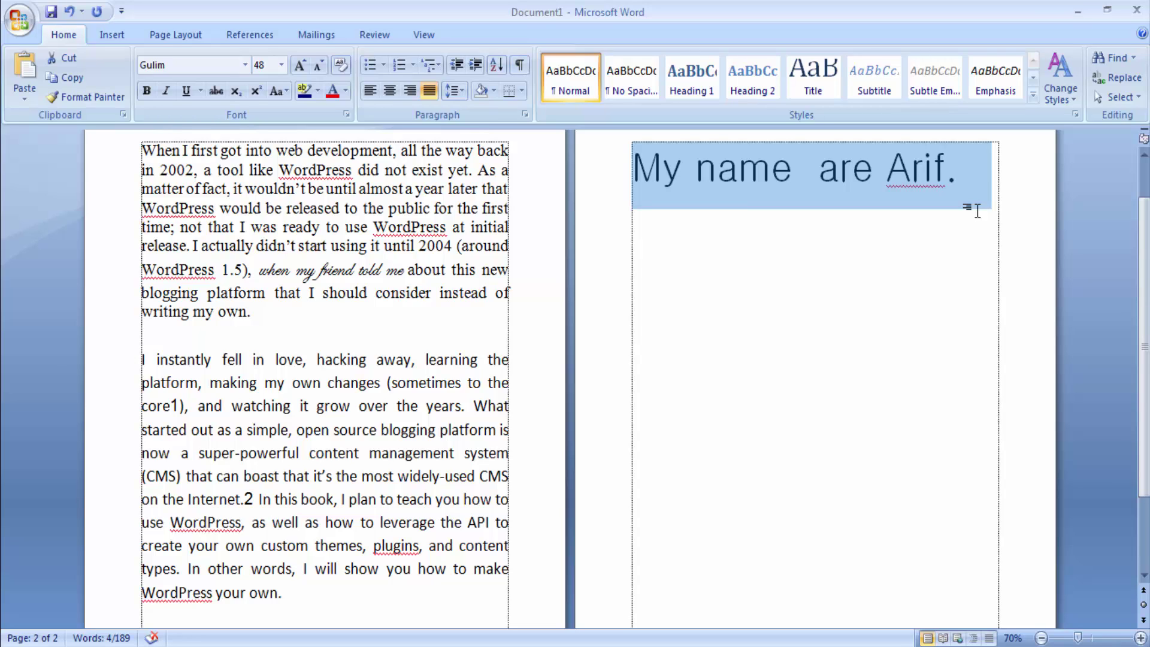
Step: Reduce the selected sentence's font size one point at a time to 35
type("[")
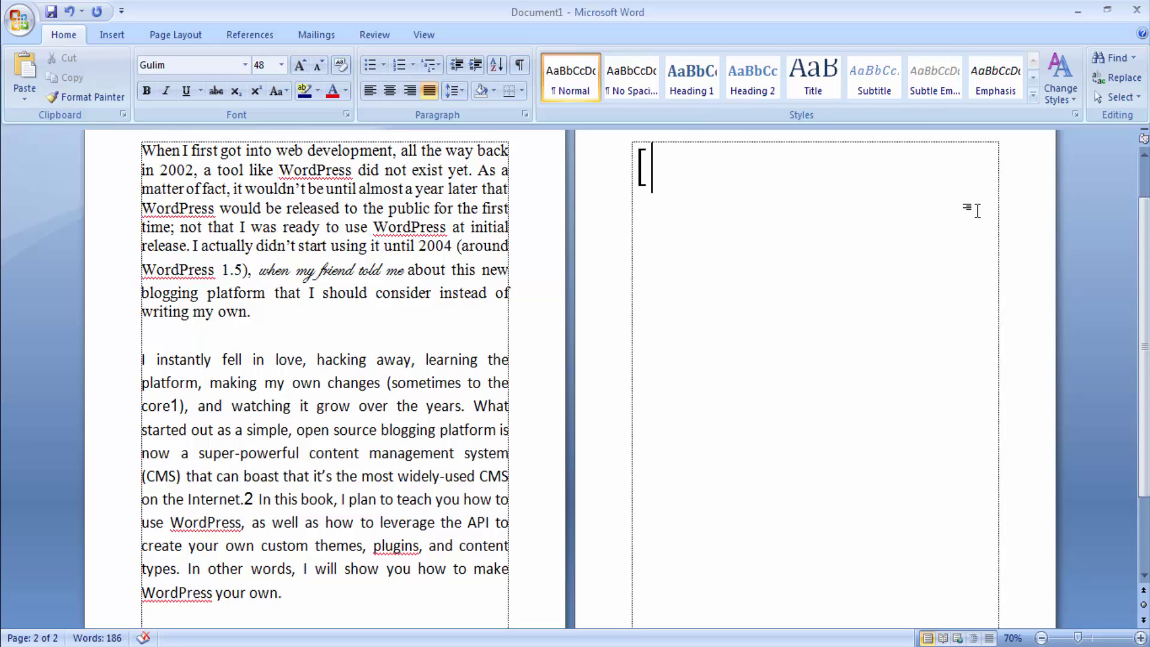
key("ctrl+z")
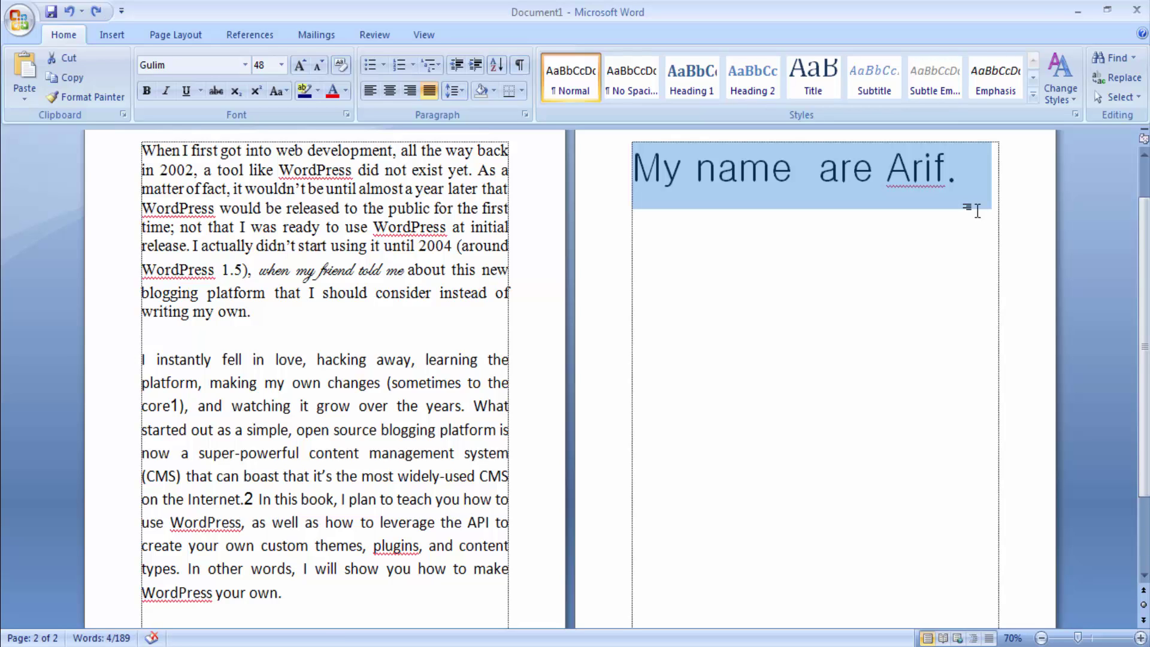
key("ctrl+bracketleft")
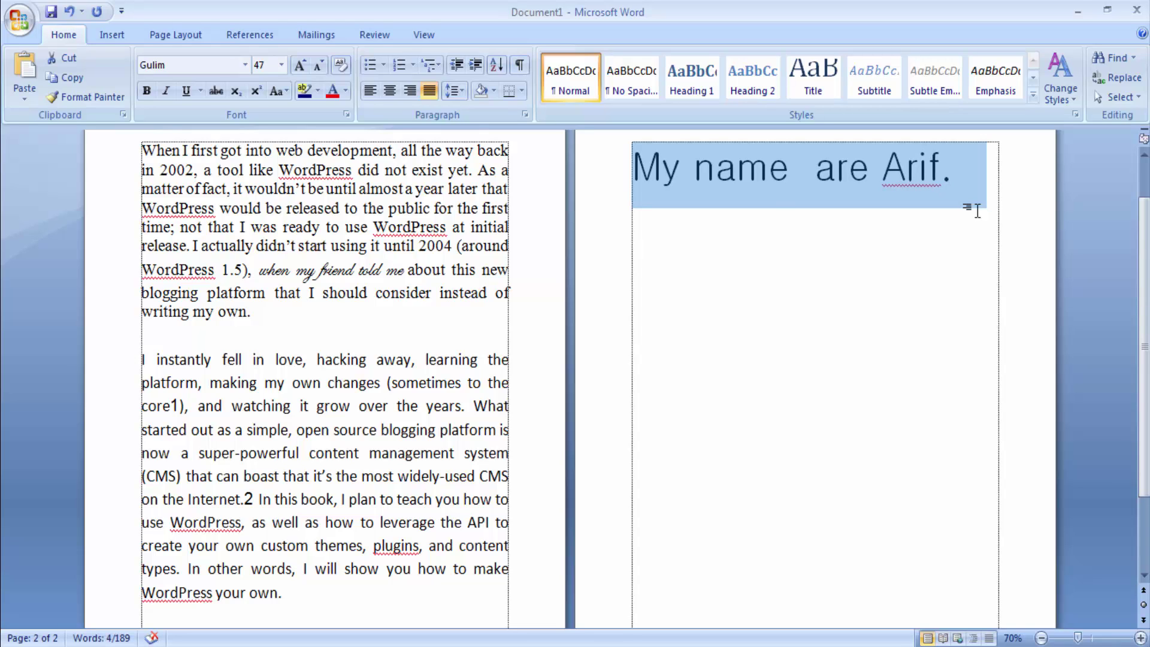
key("ctrl+bracketleft")
key("ctrl+bracketleft")
key("ctrl+bracketleft")
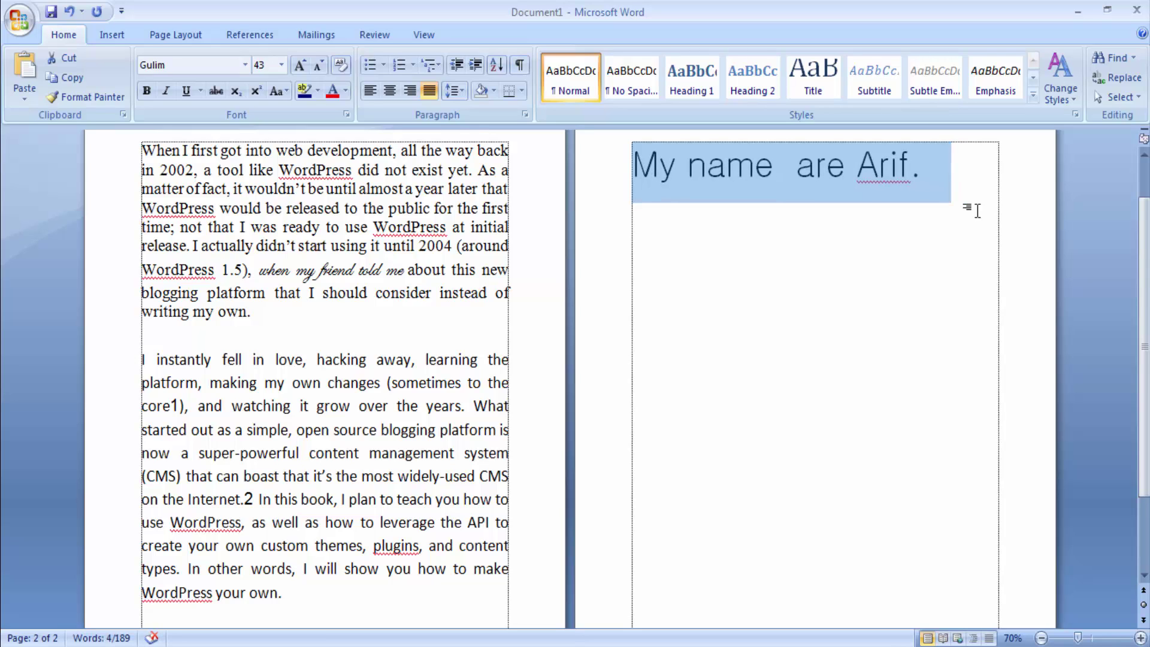
key("ctrl+bracketleft")
key("ctrl+bracketleft")
key("ctrl+bracketleft")
key("ctrl+bracketleft")
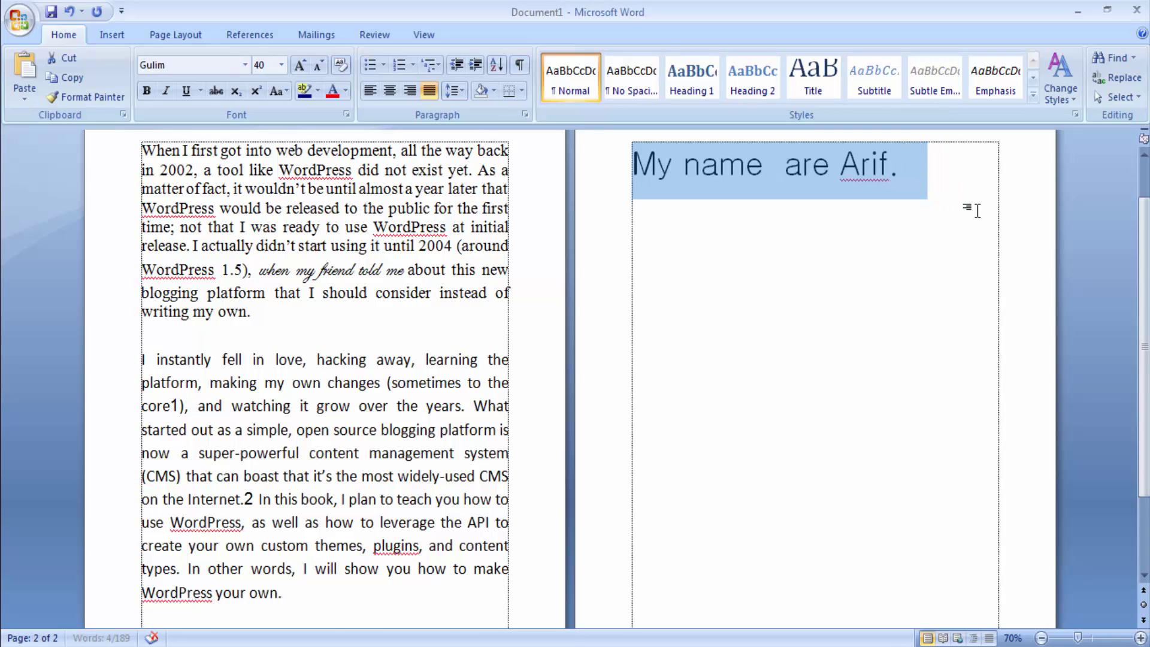
key("ctrl+bracketleft")
key("ctrl+bracketleft")
key("ctrl+bracketleft")
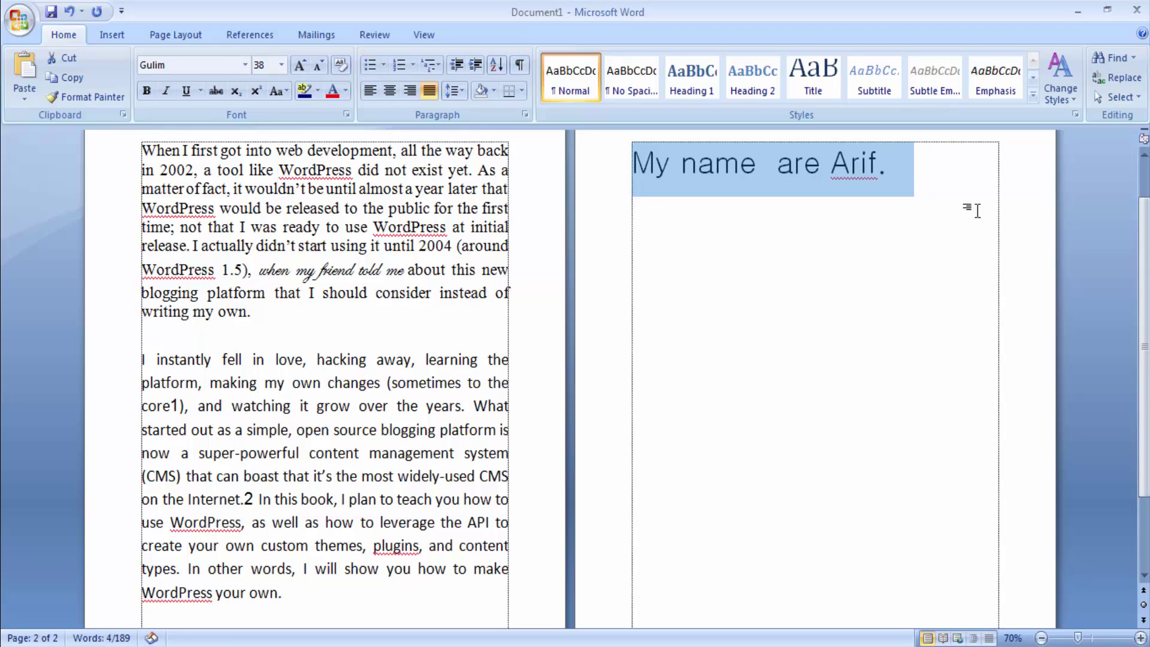
key("ctrl+bracketleft")
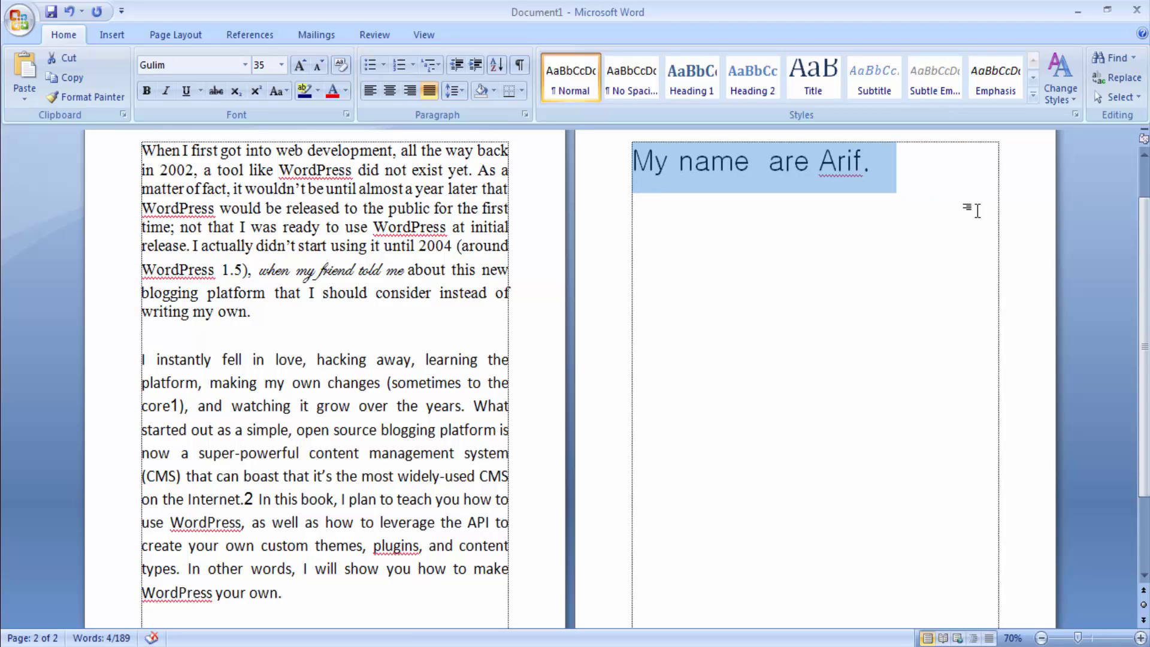
Step: Enlarge the selected sentence one point at a time to font size 127 and check how it spreads across the pages
key("ctrl+bracketright")
key("ctrl+bracketright")
key("ctrl+bracketright")
key("ctrl+bracketright")
key("ctrl+bracketright")
key("ctrl+bracketright")
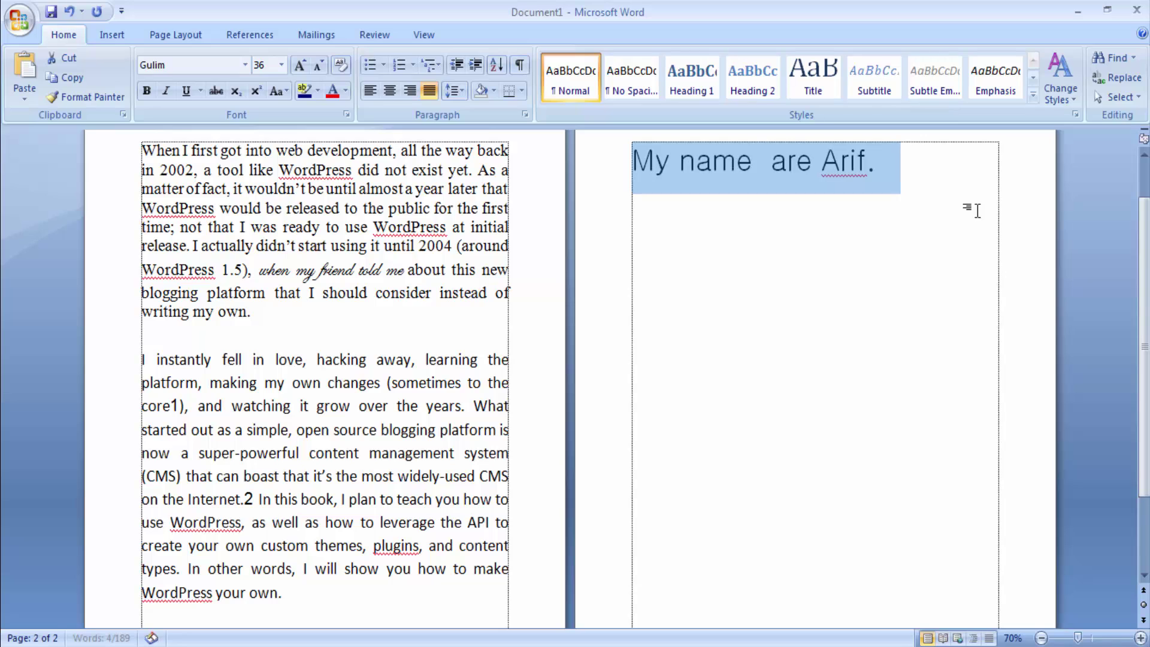
key("ctrl+bracketright")
key("ctrl+bracketright")
key("ctrl+bracketright")
key("ctrl+bracketright")
key("ctrl+bracketright")
key("ctrl+bracketright")
key("ctrl+bracketright")
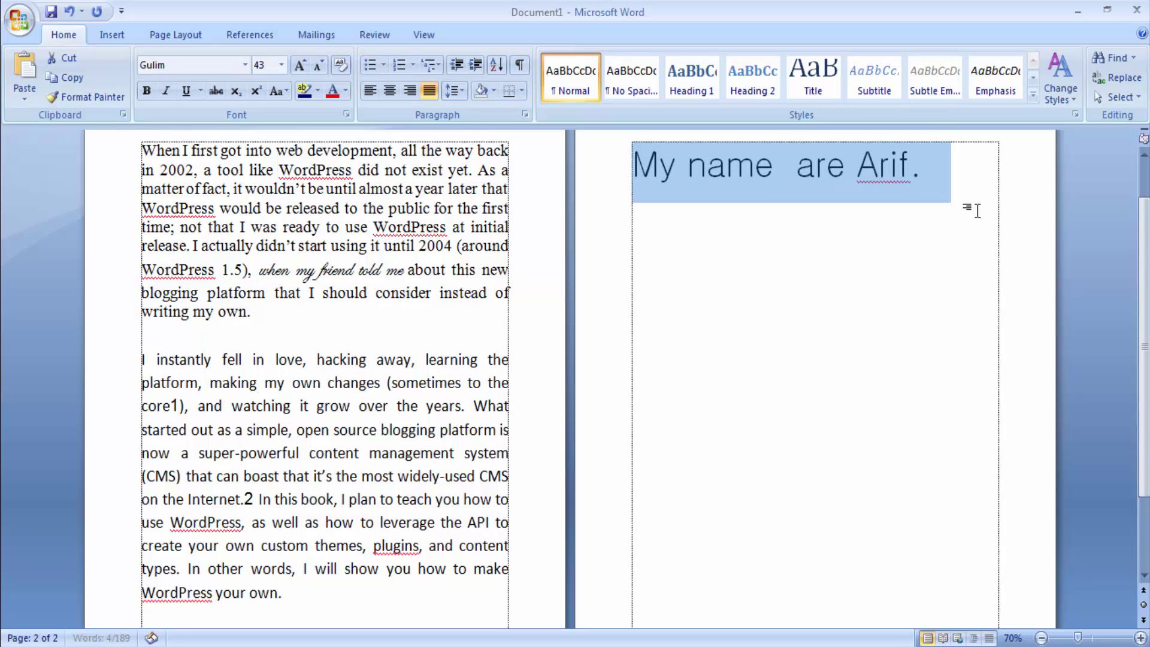
key("ctrl+bracketright")
key("ctrl+bracketright")
key("ctrl+bracketright")
key("ctrl+bracketright")
key("ctrl+bracketright")
key("ctrl+bracketright")
key("ctrl+bracketright")
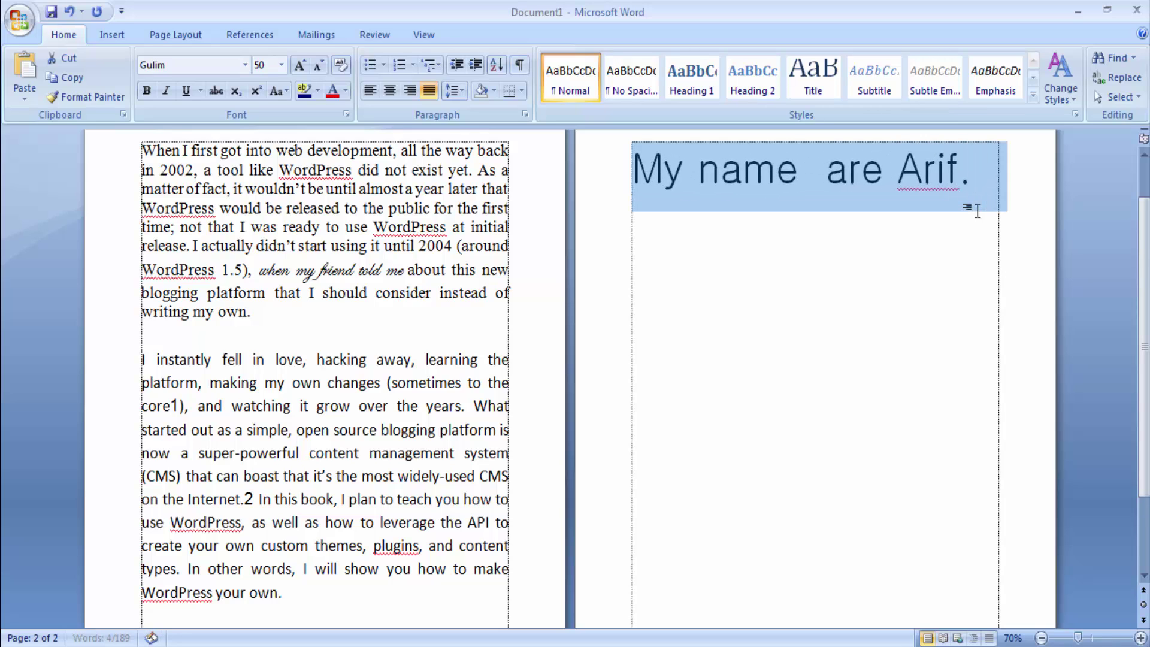
key("ctrl+bracketright")
key("ctrl+bracketright")
key("ctrl+bracketright")
key("ctrl+bracketright")
key("ctrl+bracketright")
key("ctrl+bracketright")
key("ctrl+bracketright")
key("ctrl+bracketright")
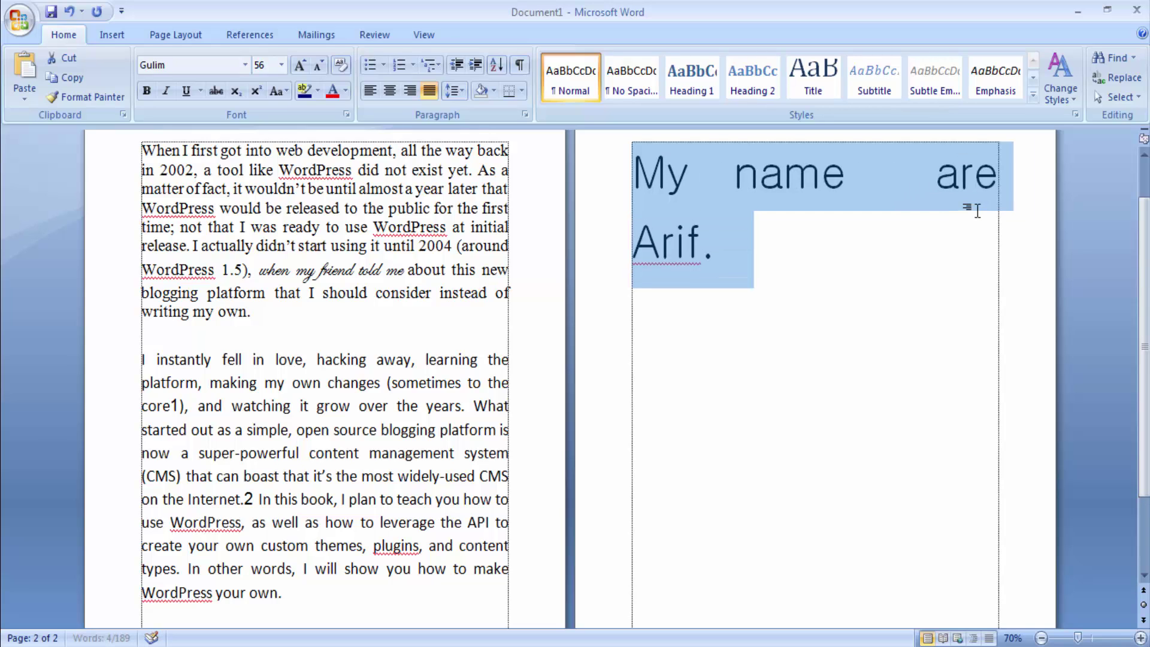
key("ctrl+bracketright")
key("ctrl+bracketright")
key("ctrl+bracketright")
key("ctrl+bracketright")
key("ctrl+bracketright")
key("ctrl+bracketright")
key("ctrl+bracketright")
key("ctrl+bracketright")
key("ctrl+bracketright")
key("ctrl+bracketright")
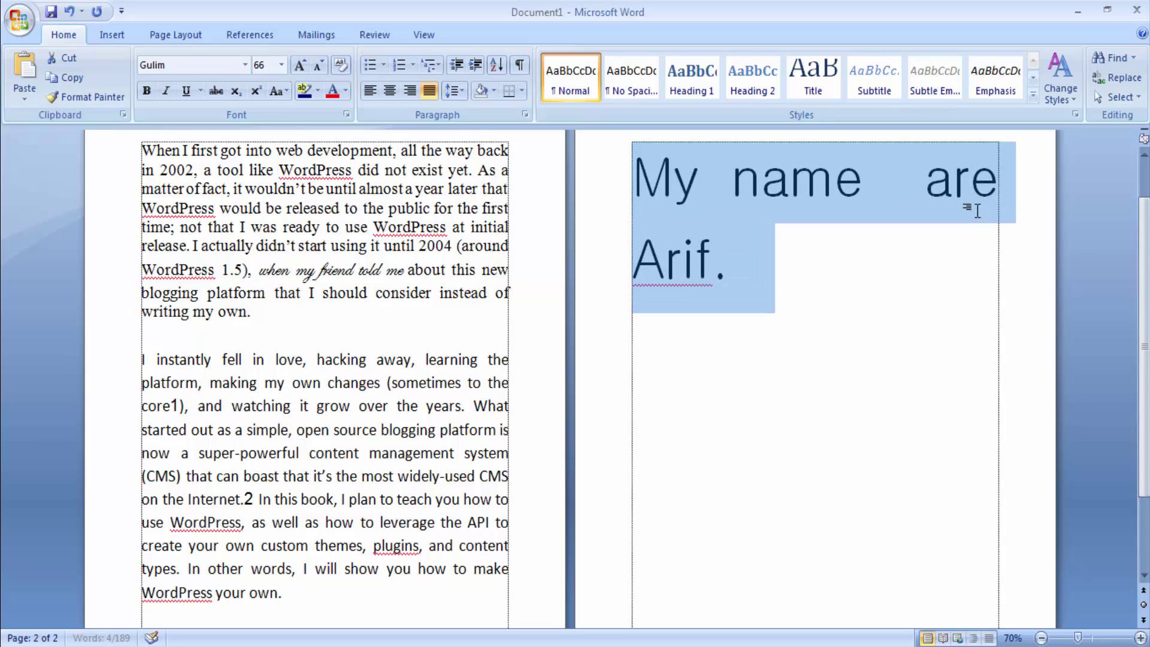
key("ctrl+bracketright")
key("ctrl+bracketright")
key("ctrl+bracketright")
key("ctrl+bracketright")
key("ctrl+bracketright")
key("ctrl+bracketright")
key("ctrl+bracketright")
key("ctrl+bracketright")
key("ctrl+bracketright")
key("ctrl+bracketright")
key("ctrl+bracketright")
key("ctrl+bracketright")
key("ctrl+bracketright")
key("ctrl+bracketright")
key("ctrl+bracketright")
key("ctrl+bracketright")
key("ctrl+bracketright")
key("ctrl+bracketright")
key("ctrl+bracketright")
key("ctrl+bracketright")
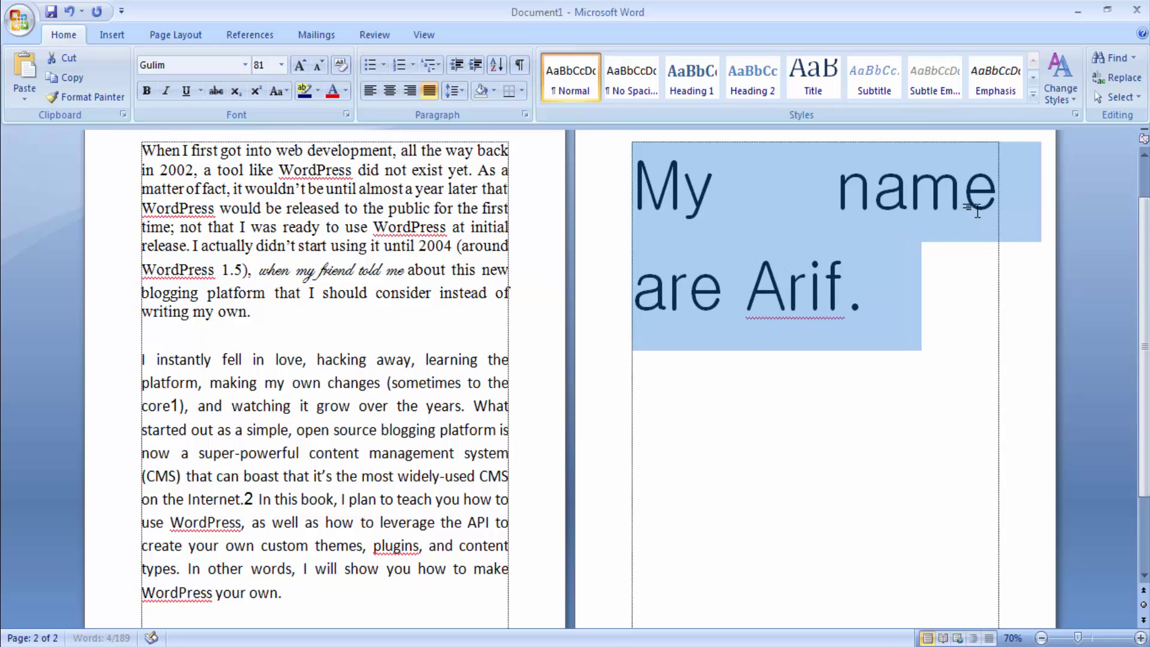
key("ctrl+bracketright")
key("ctrl+bracketright")
key("ctrl+bracketright")
key("ctrl+bracketright")
key("ctrl+bracketright")
key("ctrl+bracketright")
key("ctrl+bracketright")
key("ctrl+bracketright")
key("ctrl+bracketright")
key("ctrl+bracketright")
key("ctrl+bracketright")
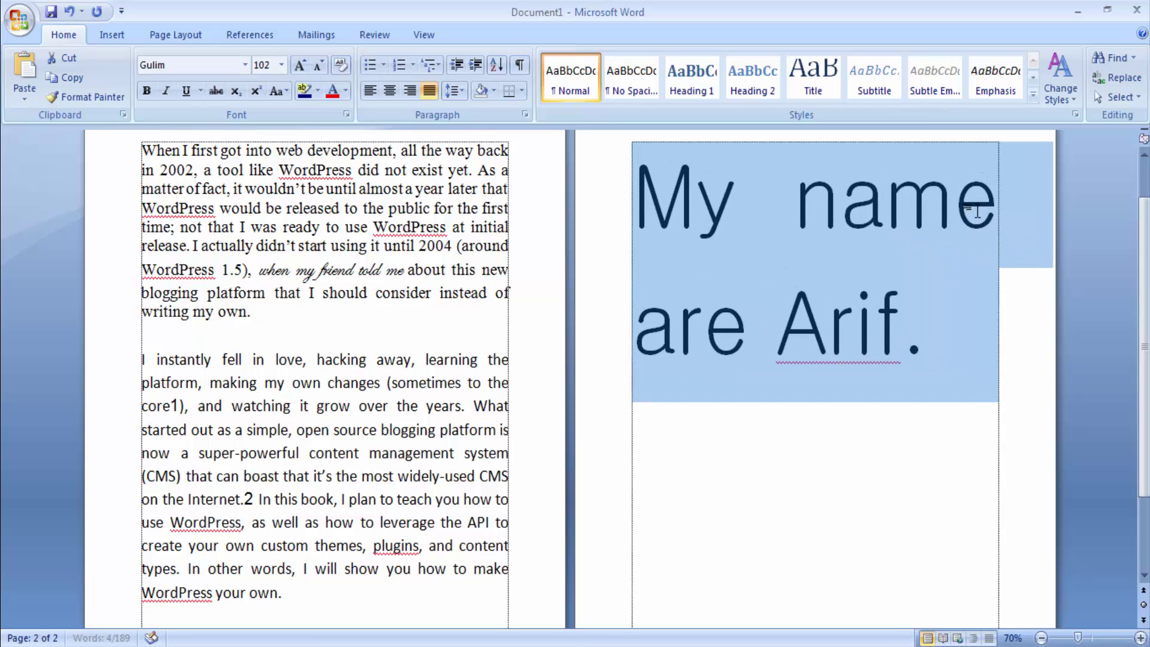
key("ctrl+bracketright")
key("ctrl+bracketright")
key("ctrl+bracketright")
key("ctrl+bracketright")
key("ctrl+bracketright")
key("ctrl+bracketright")
key("ctrl+bracketright")
key("ctrl+bracketright")
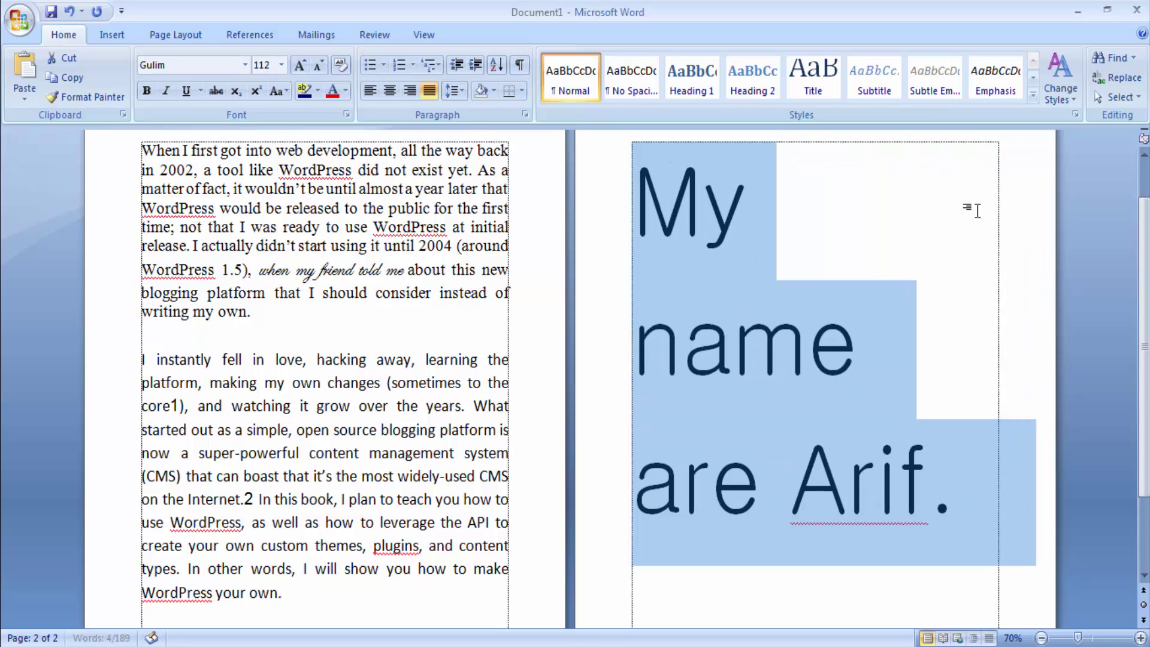
key("ctrl+bracketright")
key("ctrl+bracketright")
key("ctrl+bracketright")
key("ctrl+bracketright")
key("ctrl+bracketright")
key("ctrl+bracketright")
key("ctrl+bracketright")
key("ctrl+bracketright")
key("ctrl+bracketright")
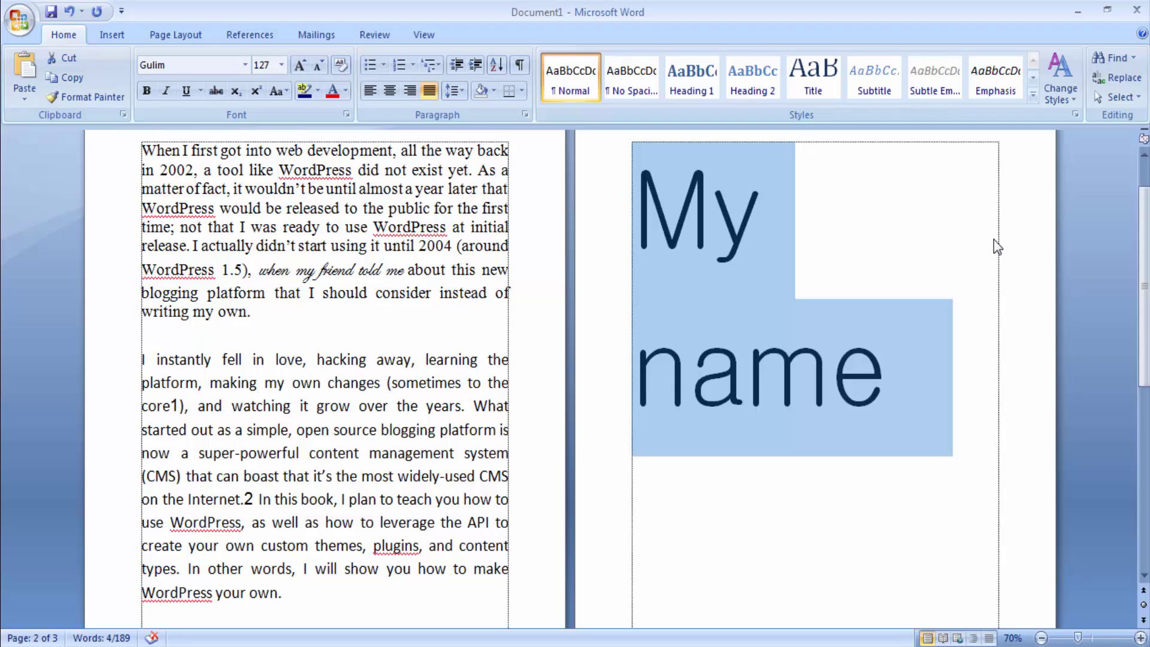
scroll(993, 239, "down", 15)
scroll(994, 260, "down", 2)
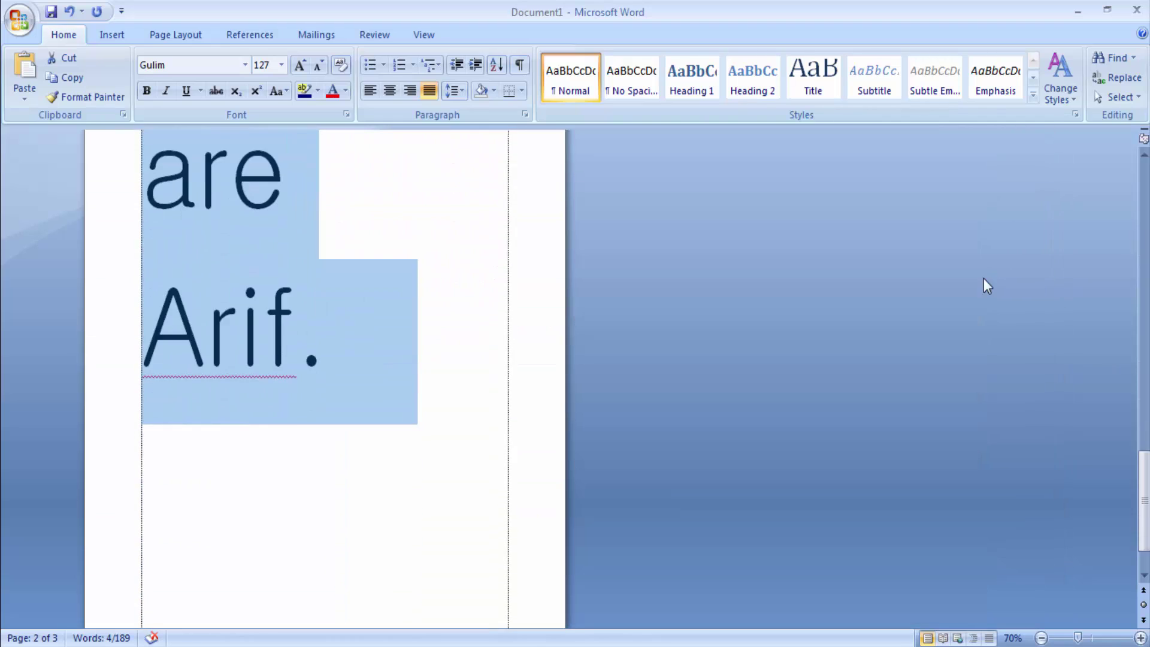
scroll(983, 278, "up", 10)
scroll(984, 281, "up", 5)
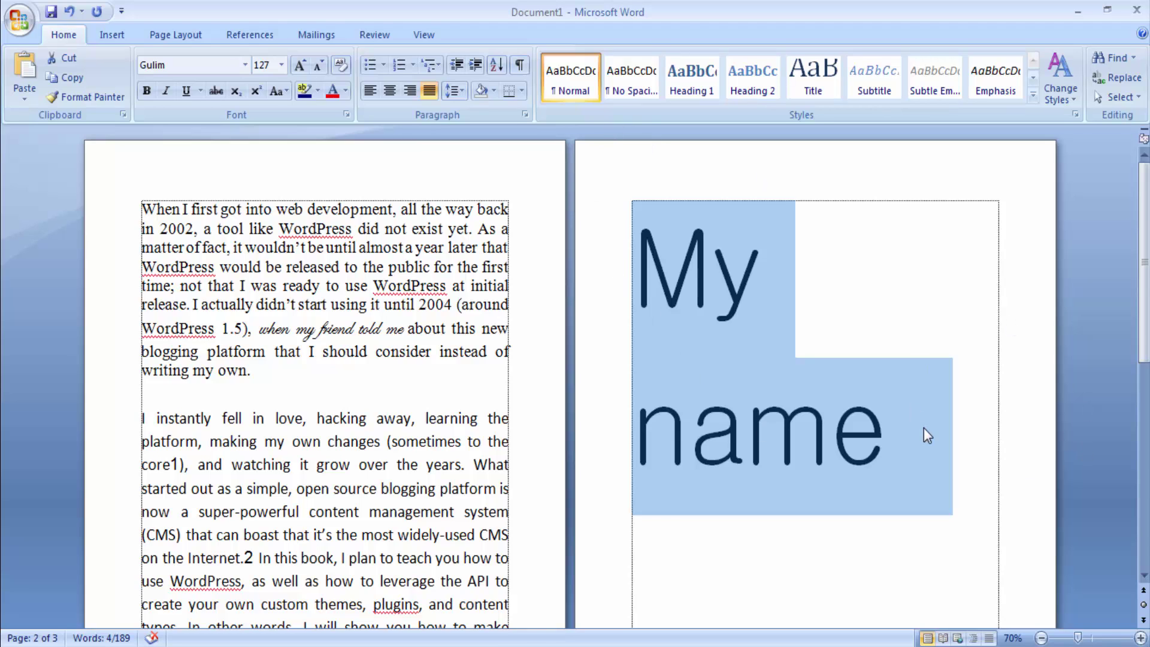
scroll(925, 429, "down", 3)
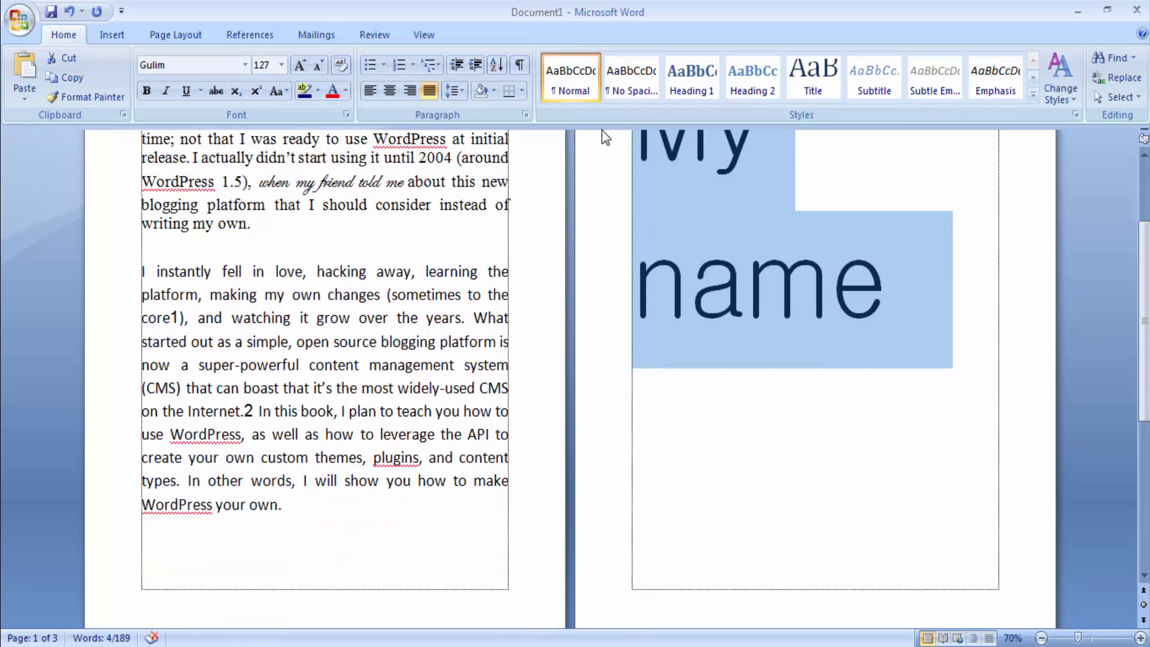
Step: Reduce the selected sentence by one point to font size 126
mouse_move(605, 137)
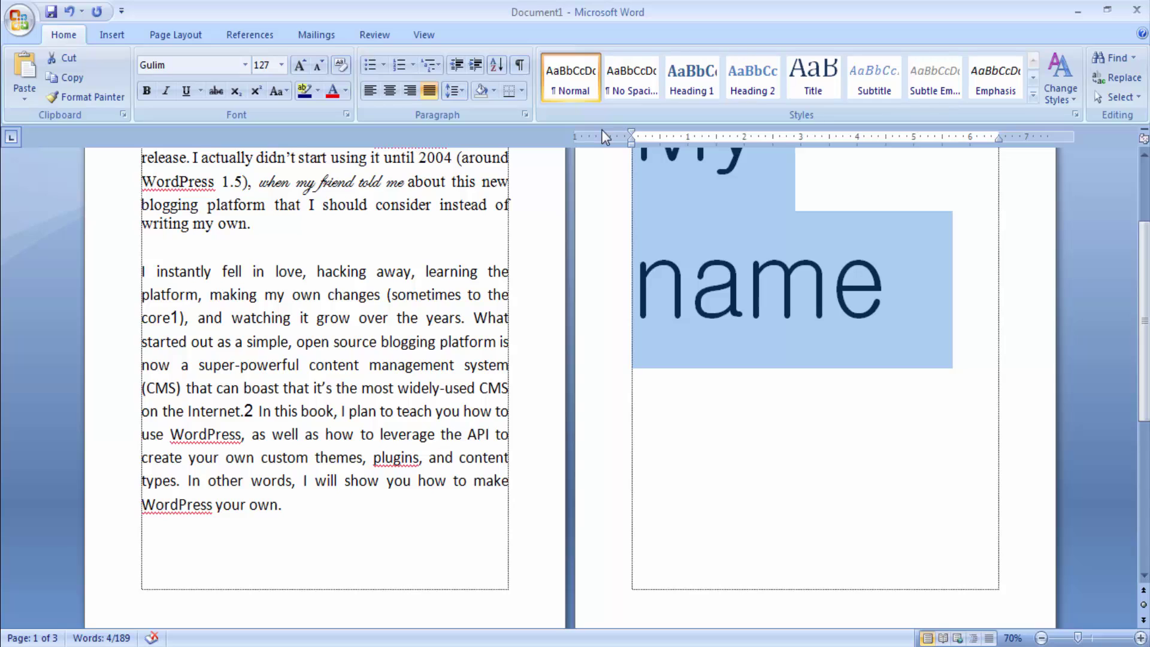
key("ctrl+bracketleft")
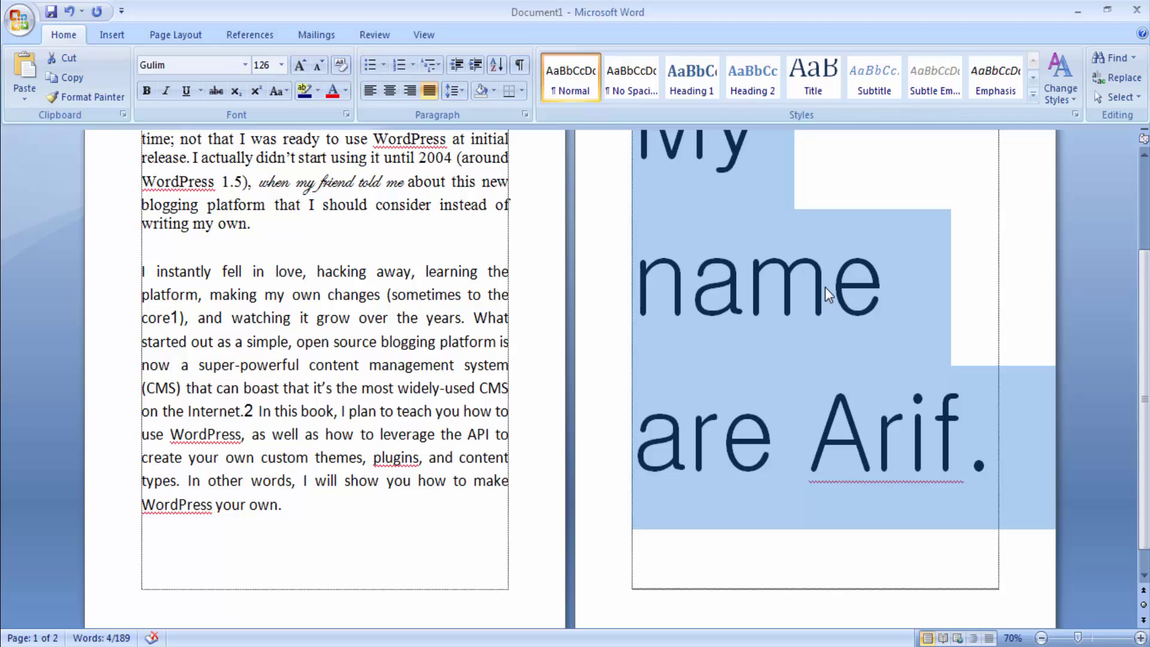
scroll(925, 386, "up", 3)
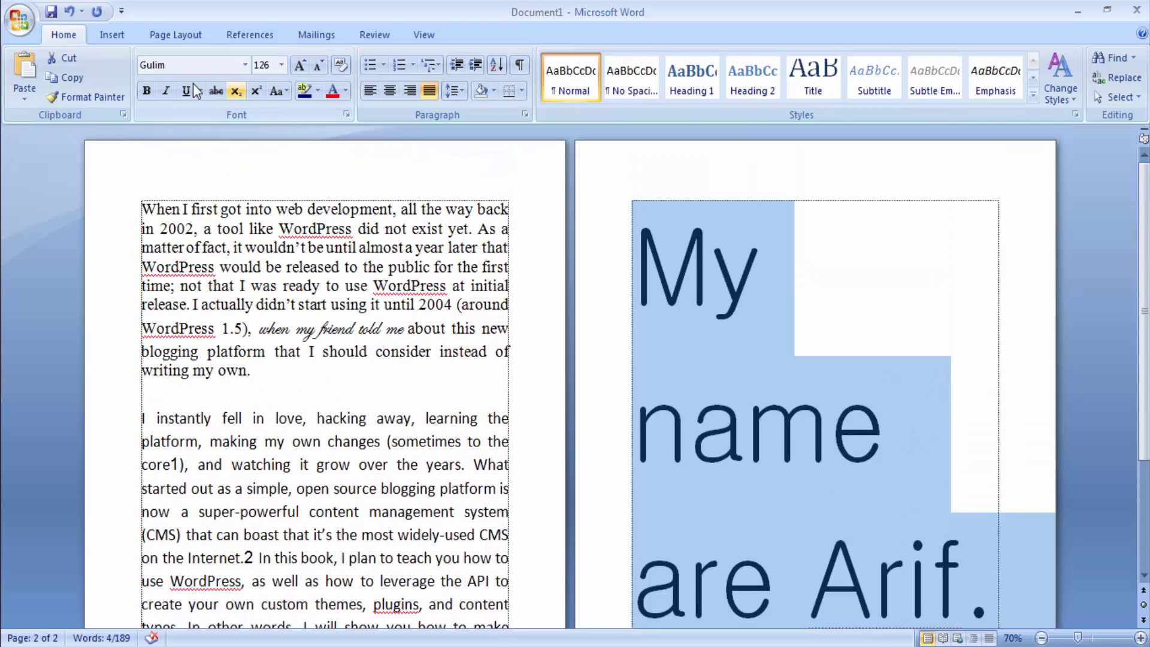
Step: Browse the available fonts with live preview on the enlarged sentence, close the list and deselect the text
left_click(232, 67)
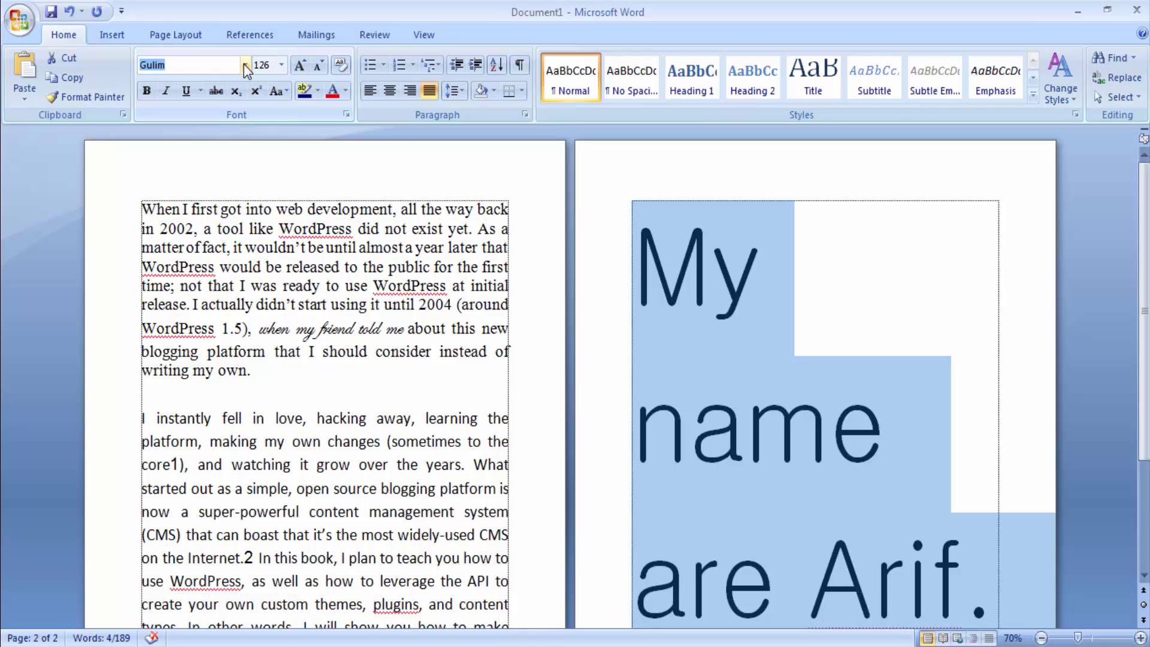
left_click(245, 65)
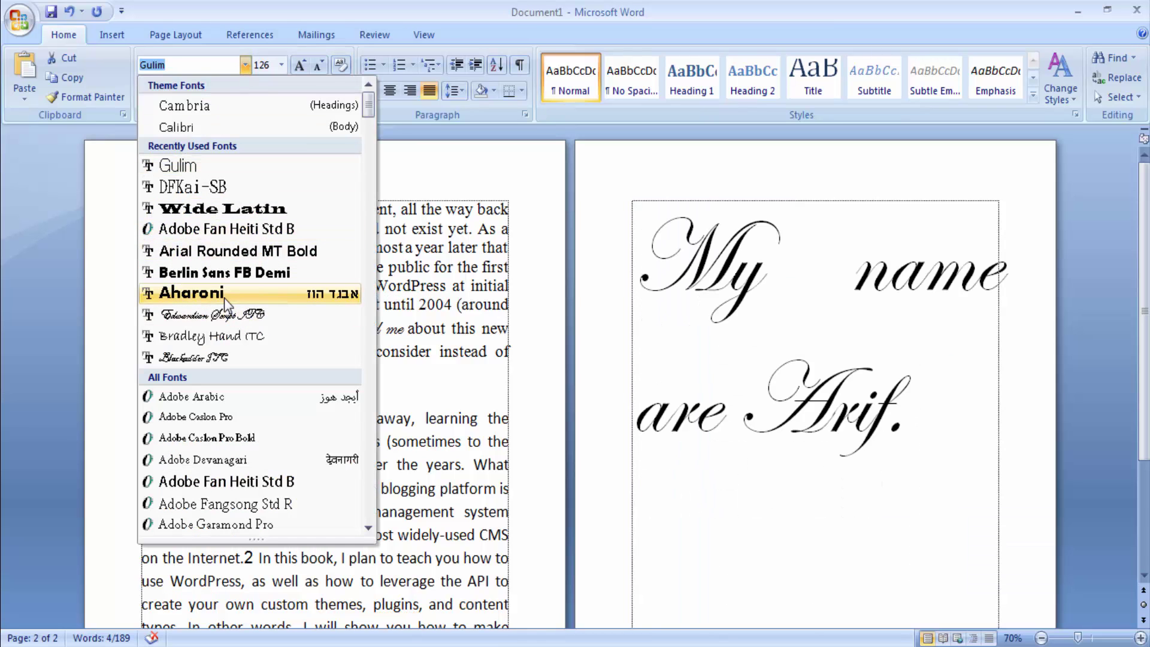
left_click(814, 283)
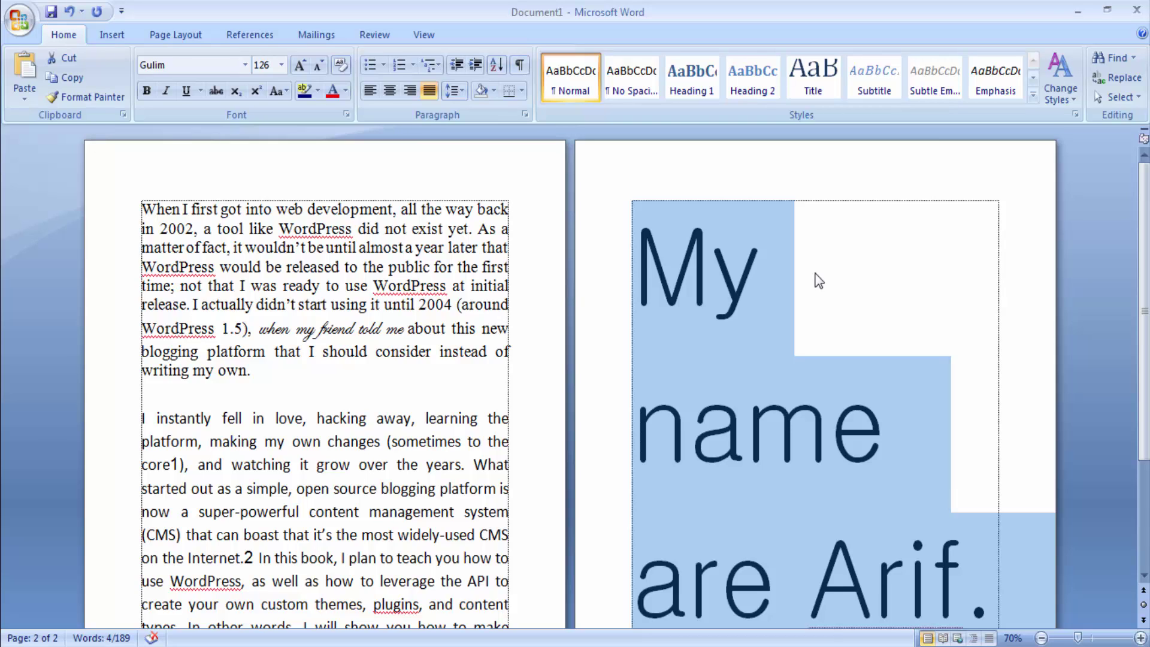
left_click(847, 473)
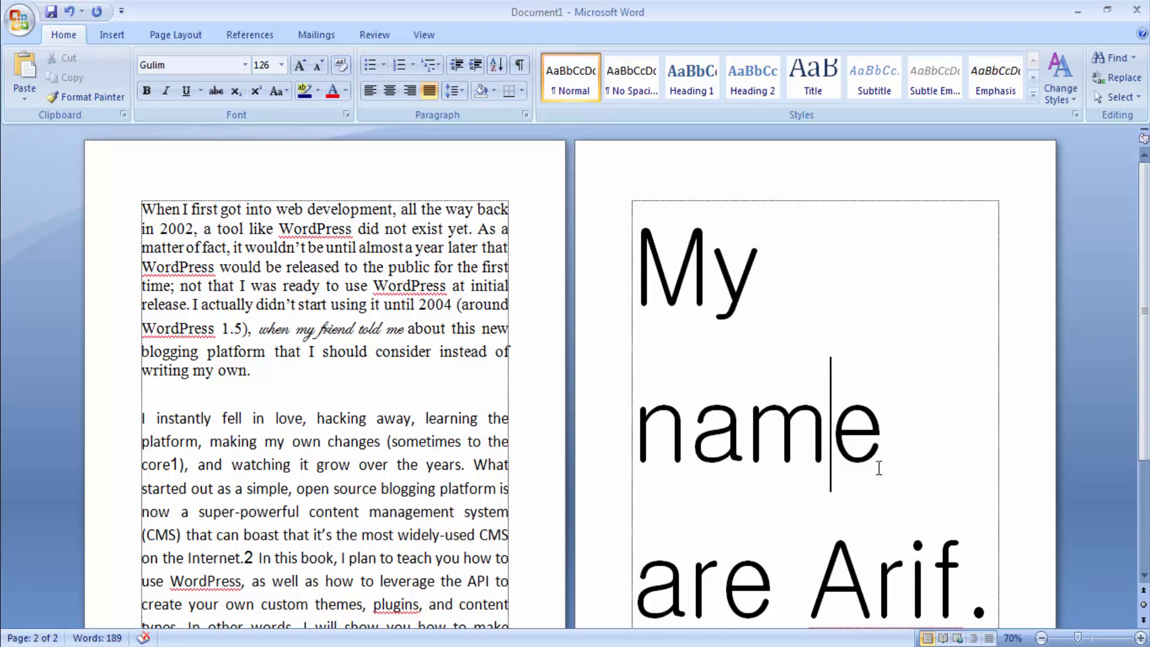
Step: Delete the full stop at the end of the enlarged sentence on the second page
scroll(877, 467, "down", 3)
left_click(986, 433)
left_click_drag(985, 434, 595, 154)
left_click(991, 431)
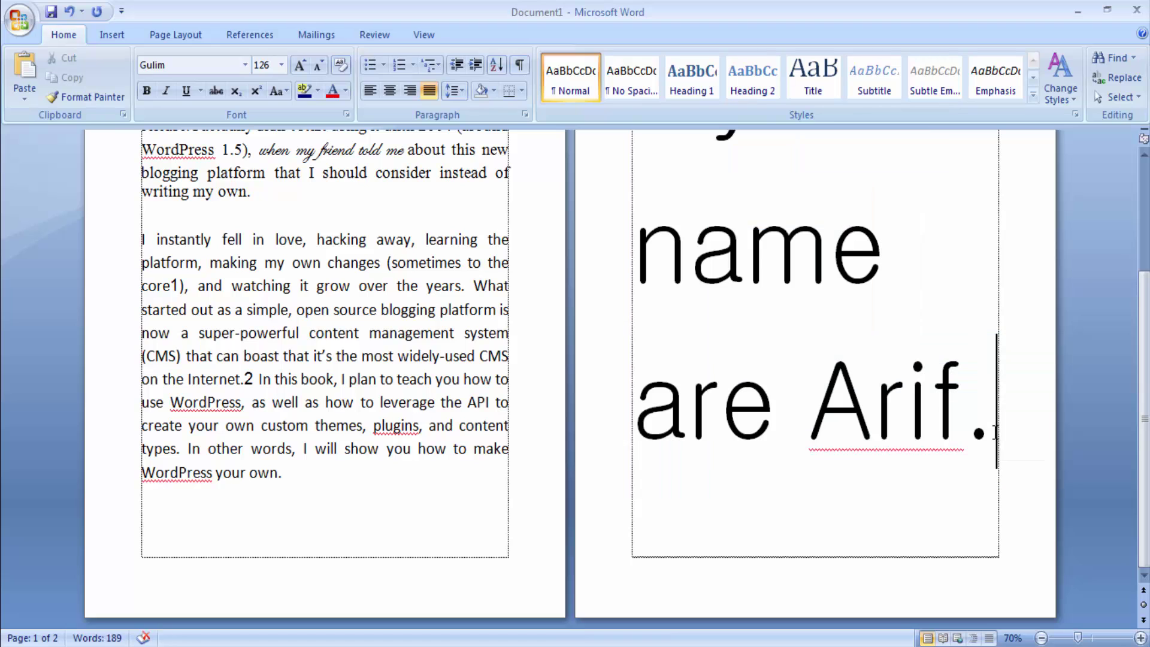
key("BackSpace")
Step: Select the whole second-page sentence and enlarge it one point at a time to font size 140
left_click_drag(995, 430, 656, 200)
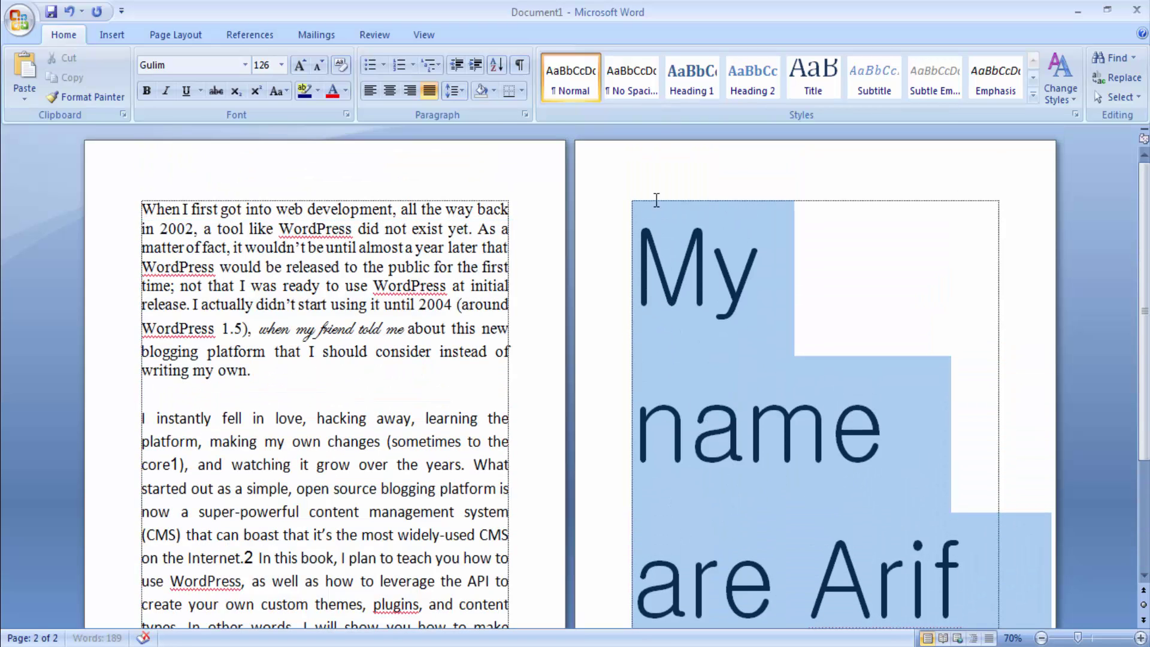
left_click_drag(657, 252, 633, 253)
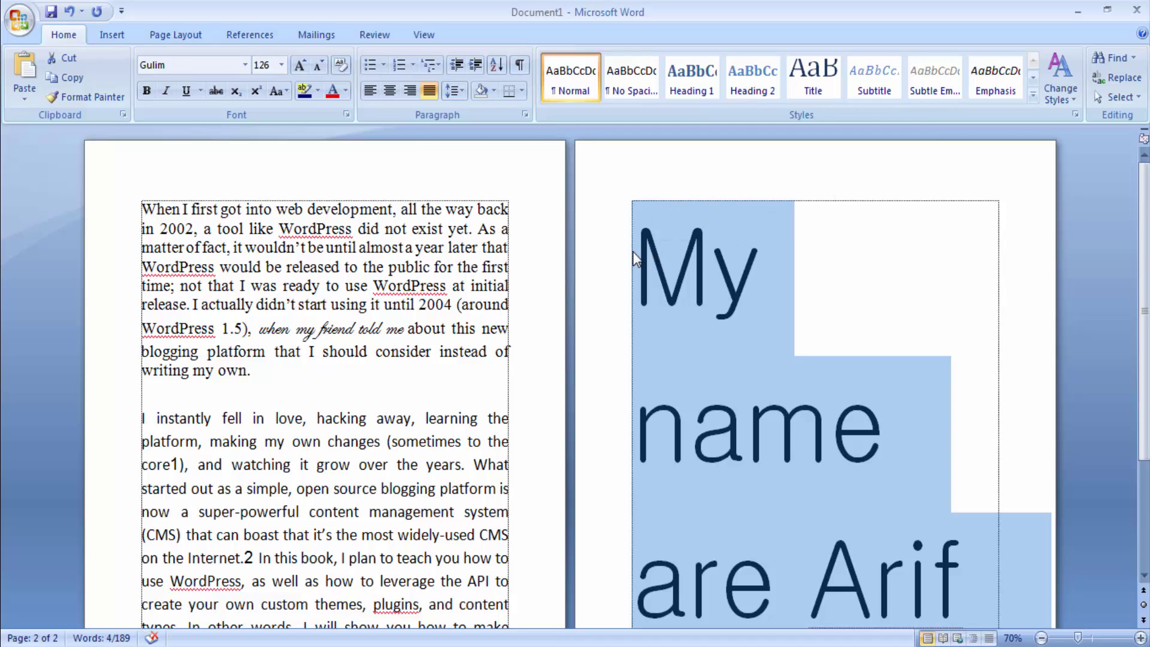
left_click(674, 365)
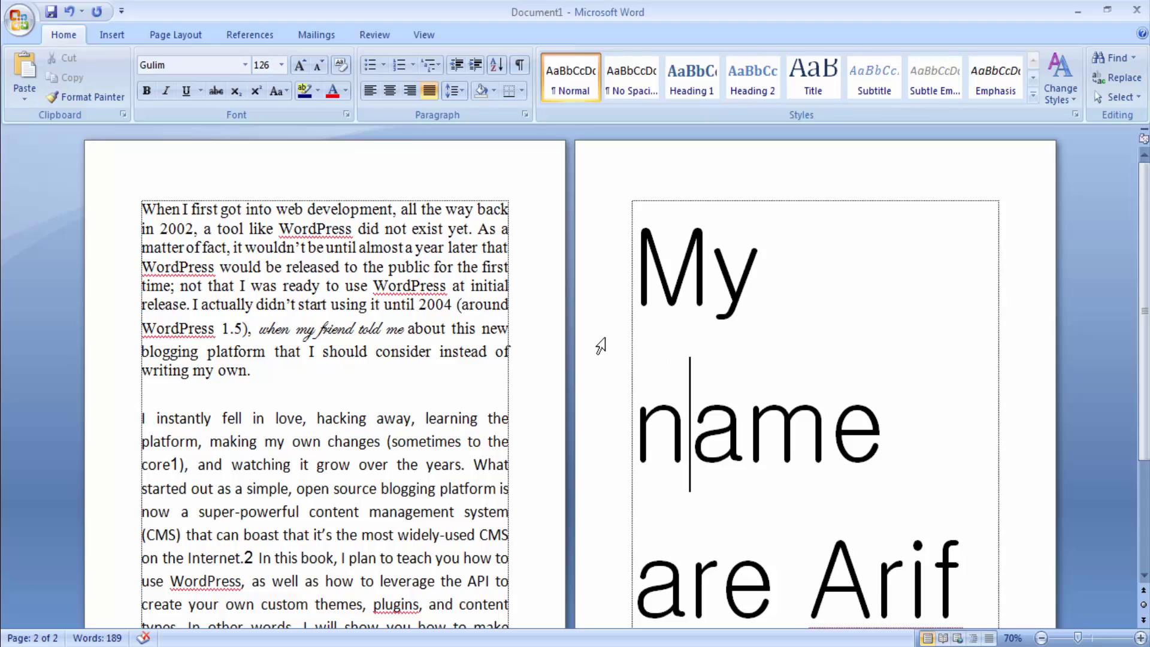
left_click_drag(650, 269, 862, 456)
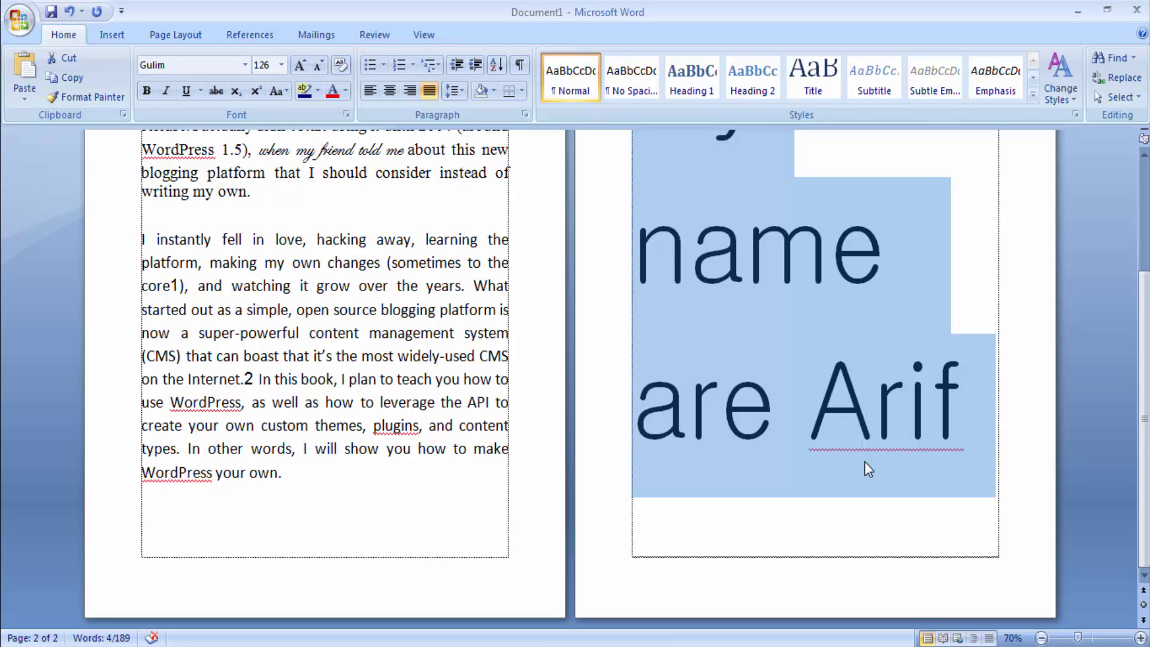
key("ctrl+bracketright")
key("ctrl+bracketright")
key("ctrl+bracketright")
key("ctrl+bracketright")
key("ctrl+bracketright")
key("ctrl+bracketright")
key("ctrl+bracketright")
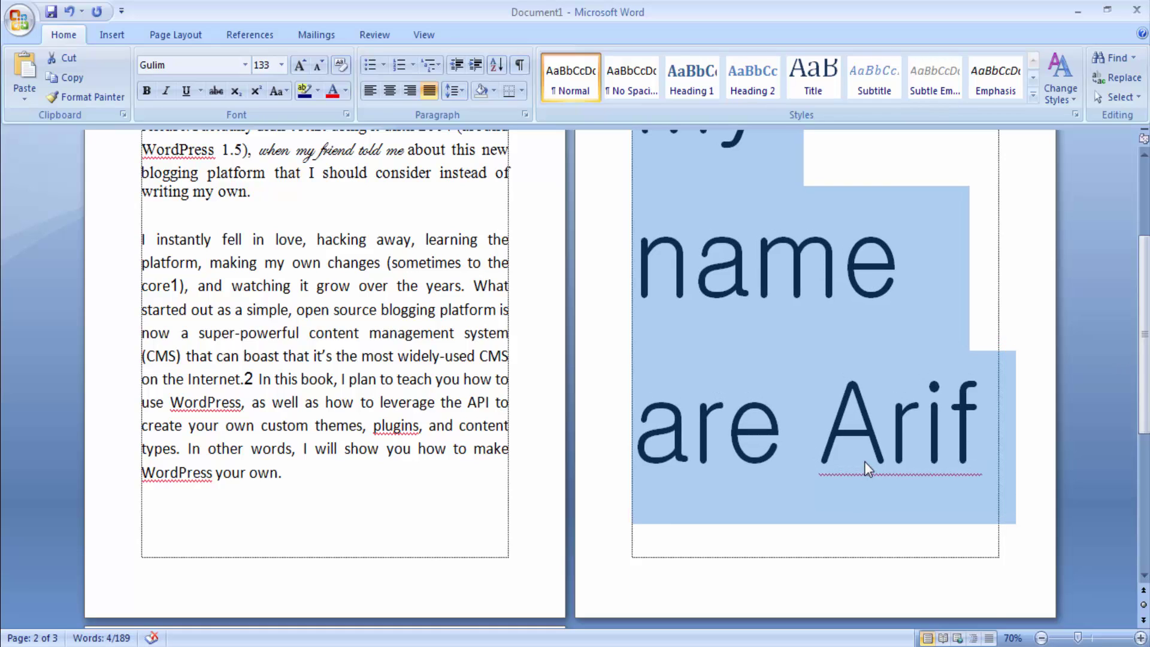
key("ctrl+bracketright")
key("ctrl+bracketright")
key("ctrl+bracketright")
key("ctrl+bracketright")
key("ctrl+bracketright")
key("ctrl+bracketright")
key("ctrl+bracketright")
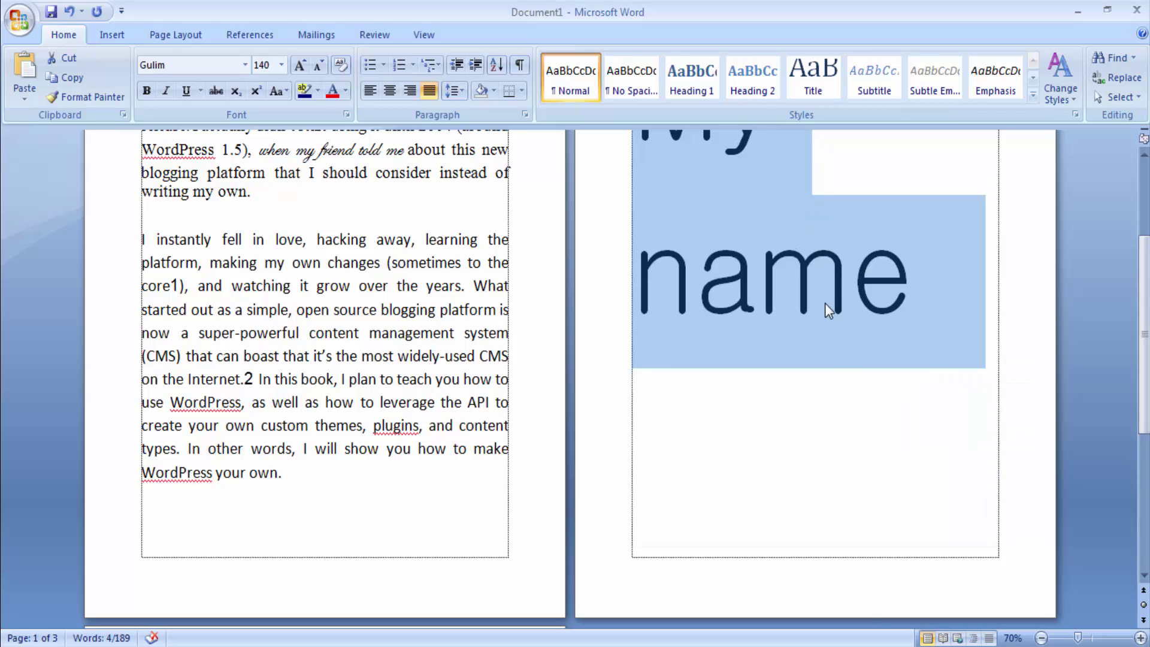
scroll(824, 303, "down", 5)
scroll(824, 305, "up", 3)
scroll(824, 310, "up", 4)
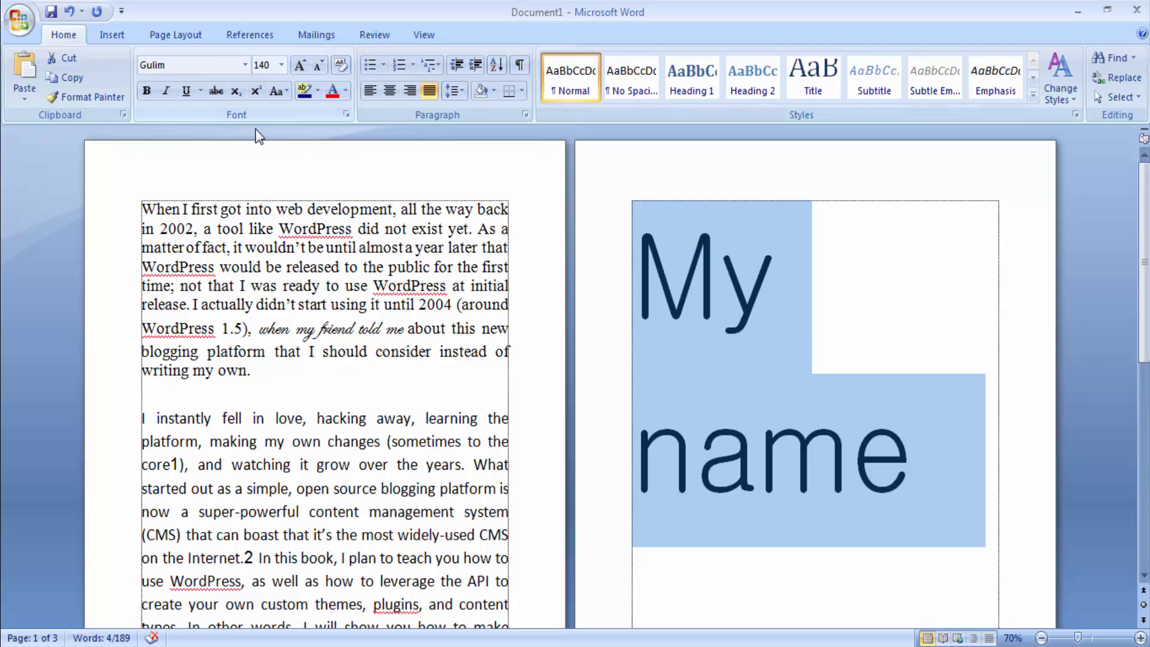
Step: Inspect the character spacing options for the selected sentence, close them without changes and look over the pages
left_click(346, 114)
left_click(363, 165)
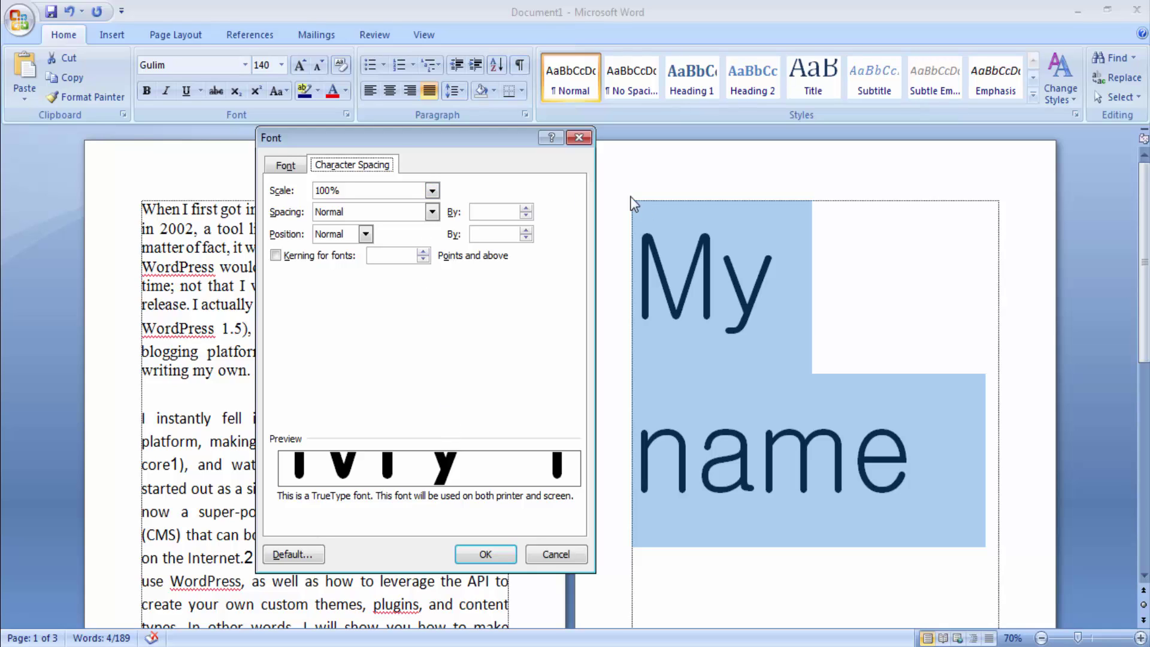
left_click(578, 138)
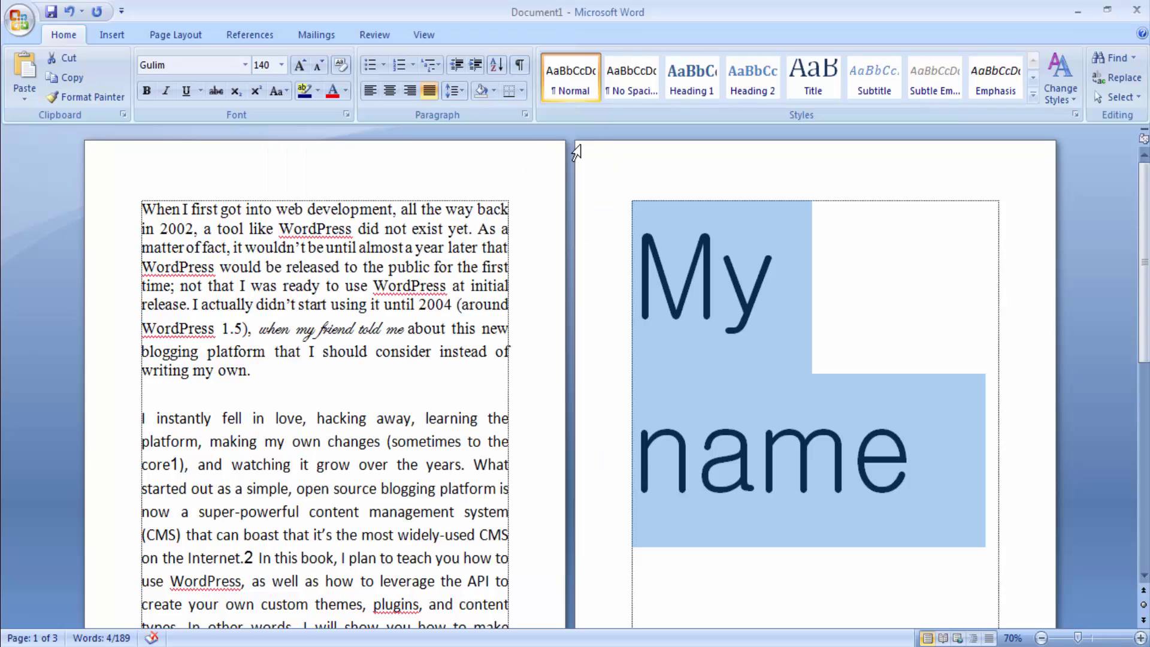
scroll(844, 537, "down", 5)
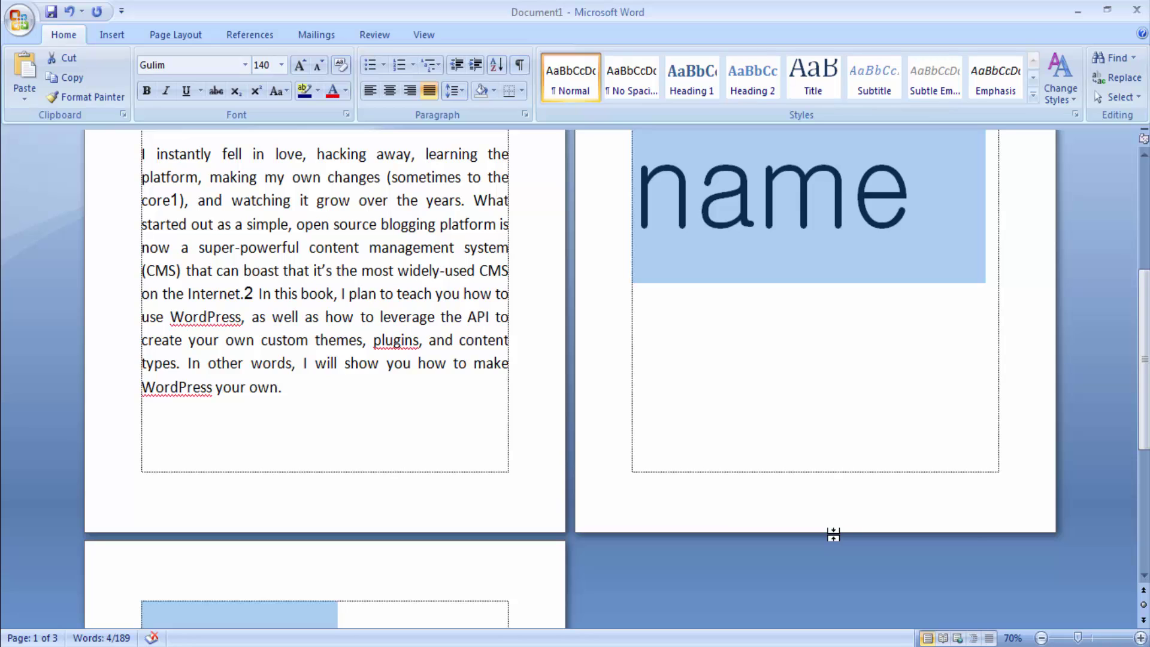
scroll(832, 535, "up", 5)
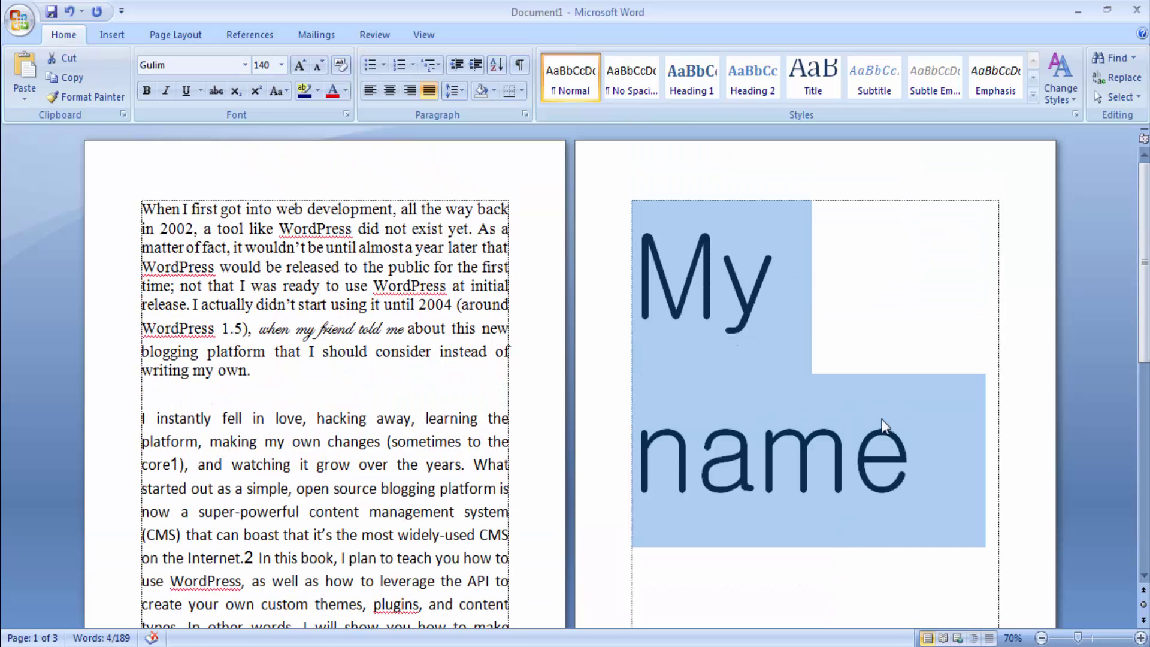
Step: Reselect the enlarged sentence and reduce it one point at a time to font size 104
left_click(845, 330)
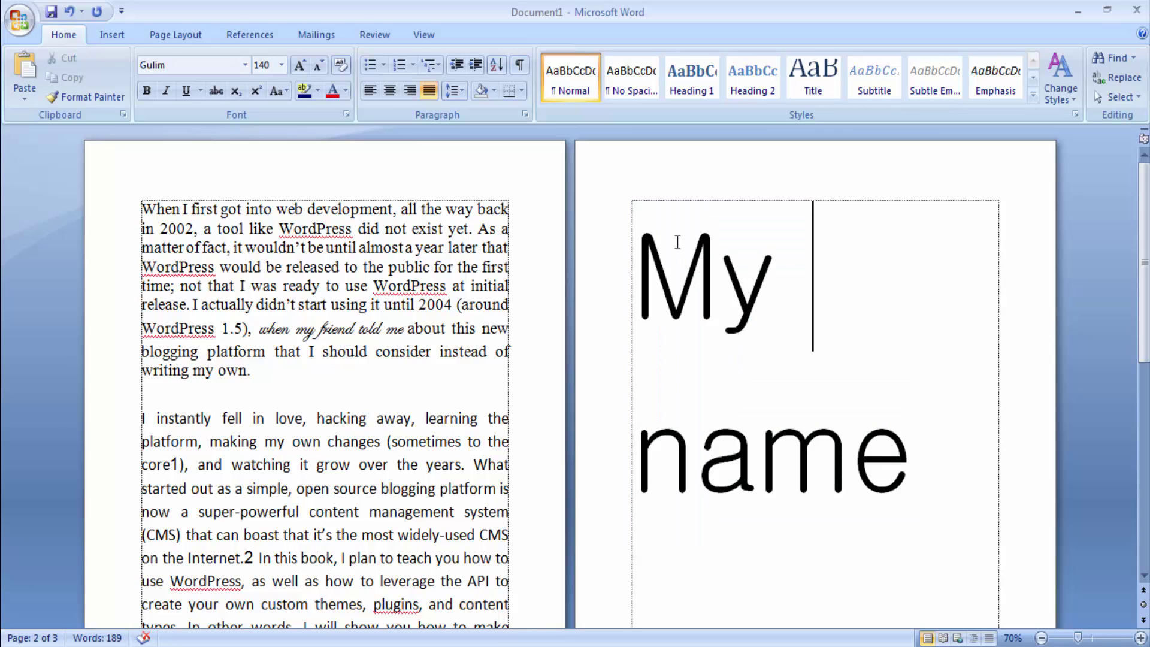
left_click_drag(636, 258, 700, 518)
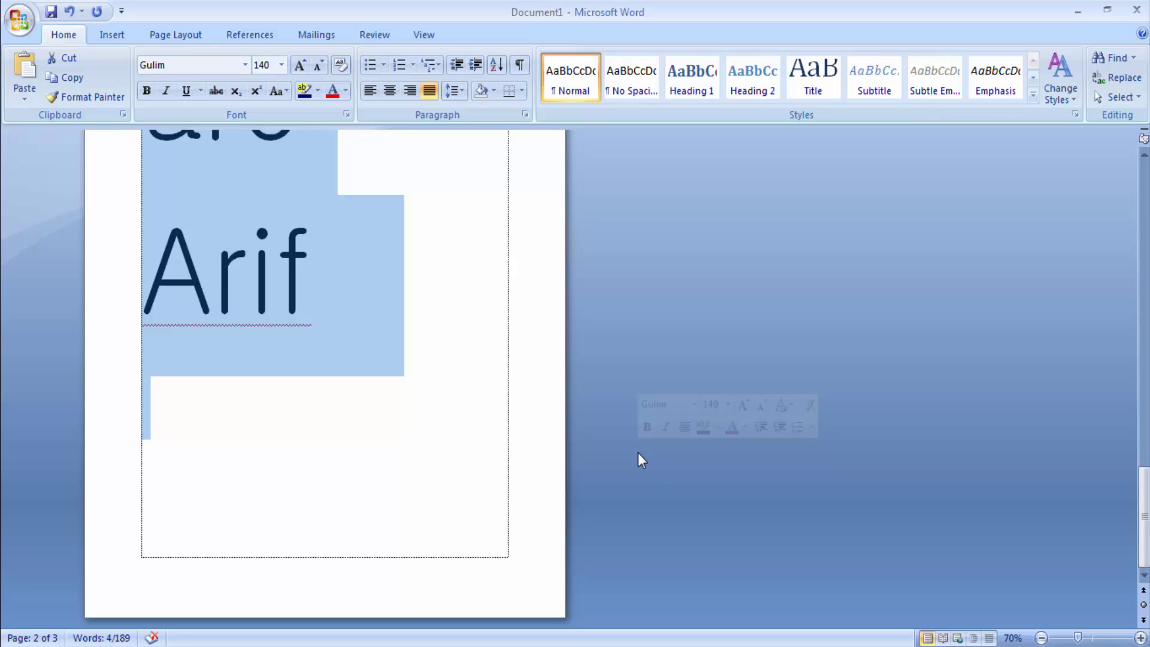
key("ctrl+bracketleft")
key("ctrl+bracketleft")
key("ctrl+bracketleft")
key("ctrl+bracketleft")
key("ctrl+bracketleft")
key("ctrl+bracketleft")
key("ctrl+bracketleft")
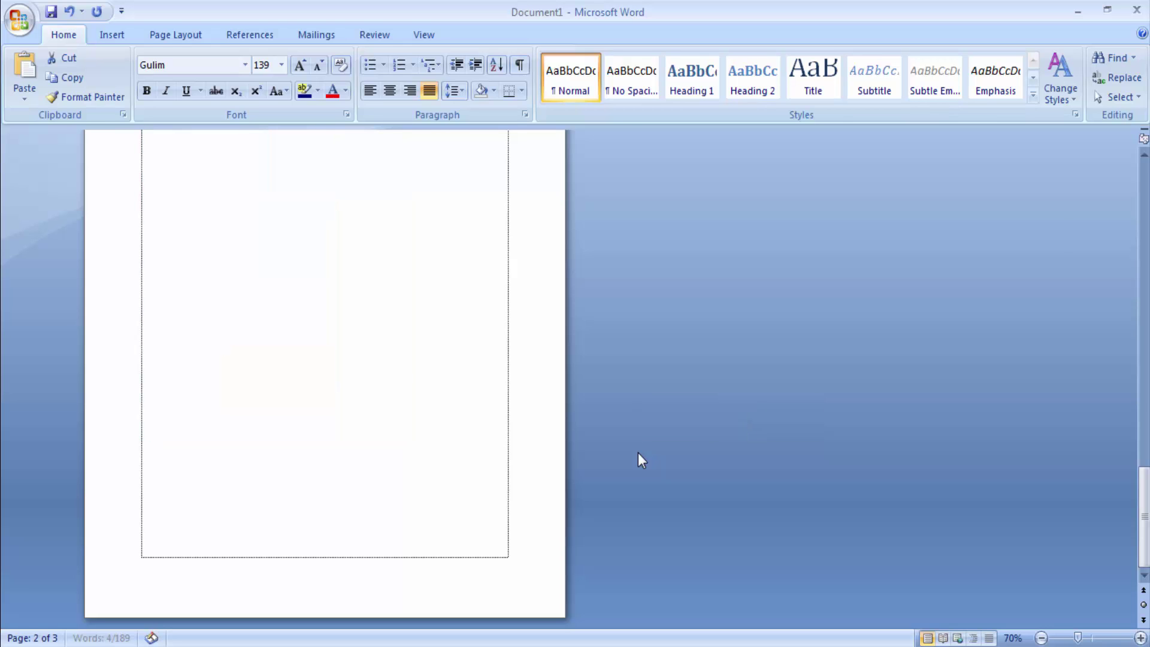
key("ctrl+bracketleft")
key("ctrl+bracketleft")
key("ctrl+bracketleft")
key("ctrl+bracketleft")
key("ctrl+bracketleft")
key("ctrl+bracketleft")
key("ctrl+bracketleft")
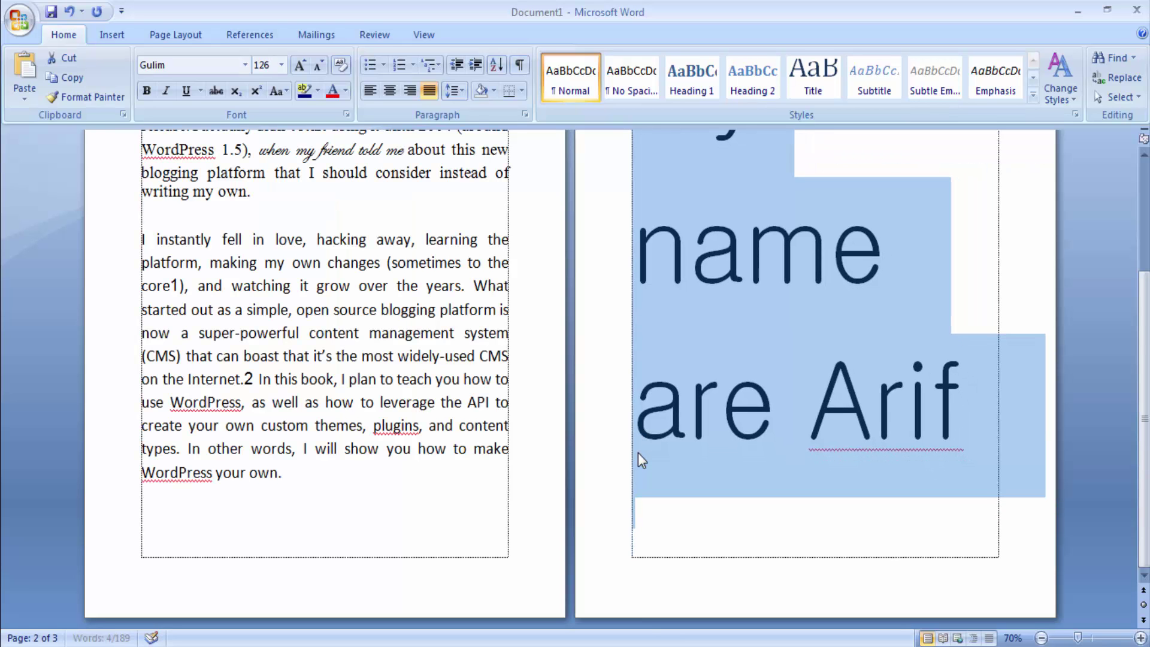
key("ctrl+bracketleft")
key("ctrl+bracketleft")
key("ctrl+bracketleft")
key("ctrl+bracketleft")
key("ctrl+bracketleft")
key("ctrl+bracketleft")
key("ctrl+bracketleft")
key("ctrl+bracketleft")
key("ctrl+bracketleft")
key("ctrl+bracketleft")
key("ctrl+bracketleft")
key("ctrl+bracketleft")
key("ctrl+bracketleft")
key("ctrl+bracketleft")
key("ctrl+bracketleft")
key("ctrl+bracketleft")
key("ctrl+bracketleft")
key("ctrl+bracketleft")
key("ctrl+bracketleft")
key("ctrl+bracketleft")
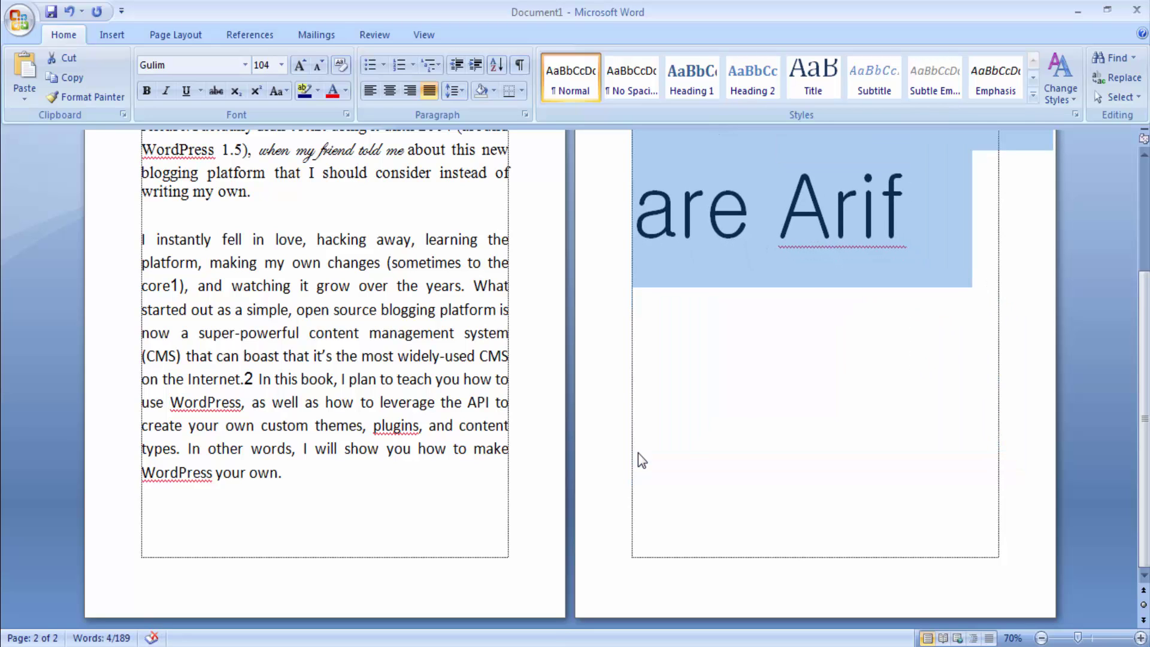
scroll(732, 404, "up", 3)
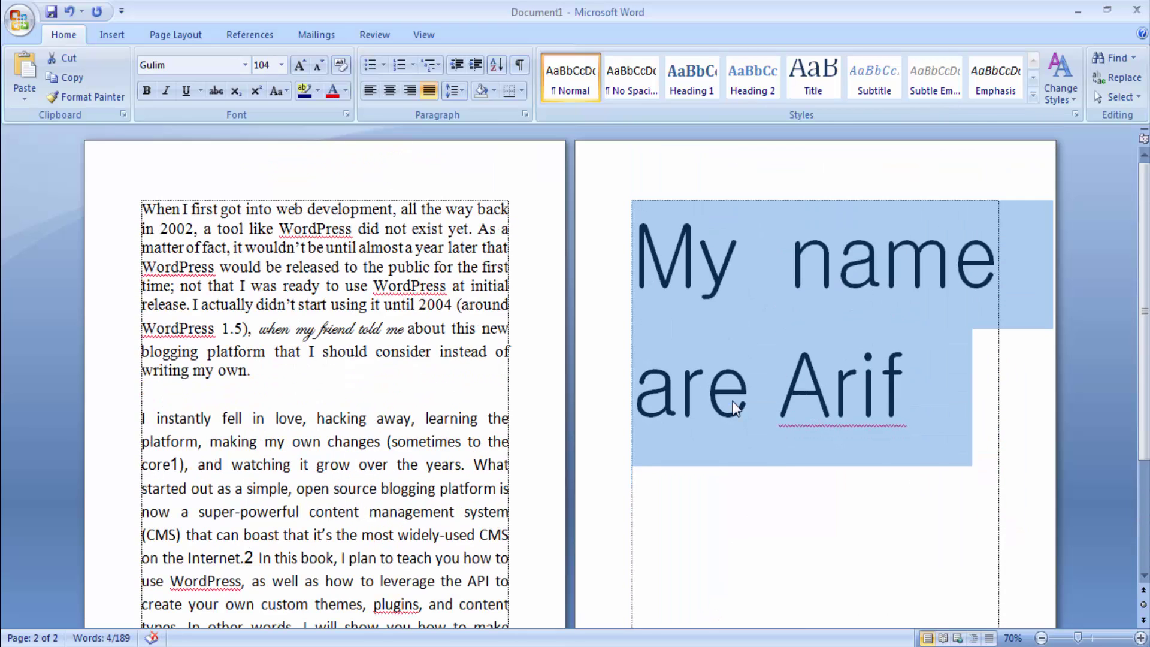
Step: Clear all formatting from the second-page sentence with the cursor inside it and undo the clearing
left_click(805, 400)
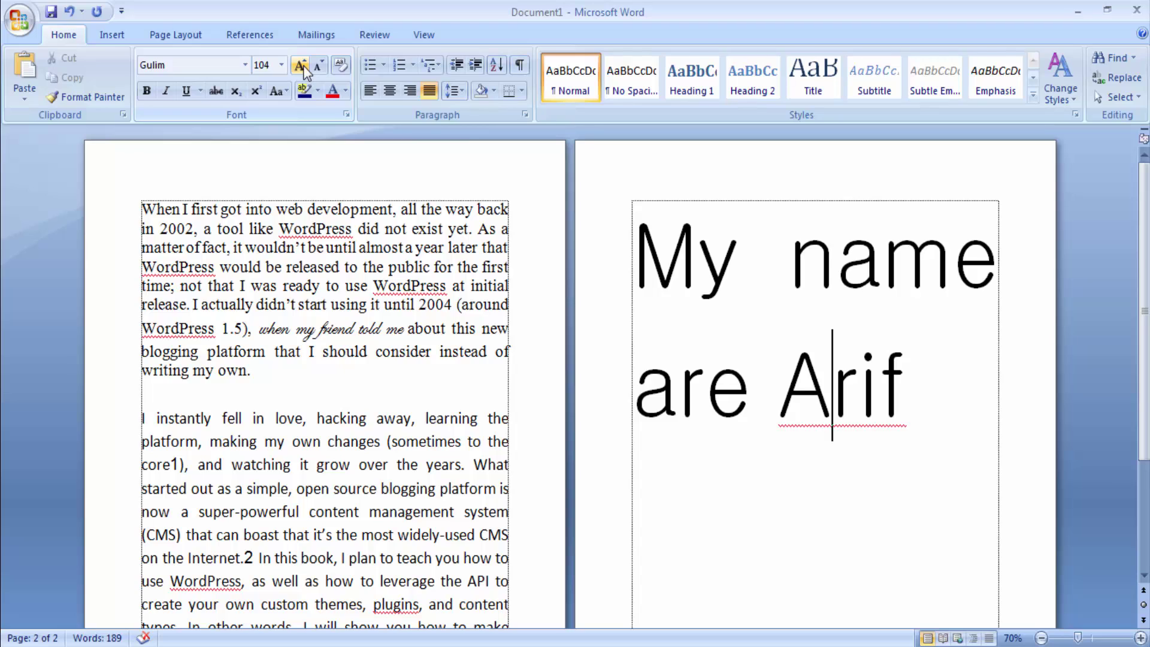
left_click(338, 66)
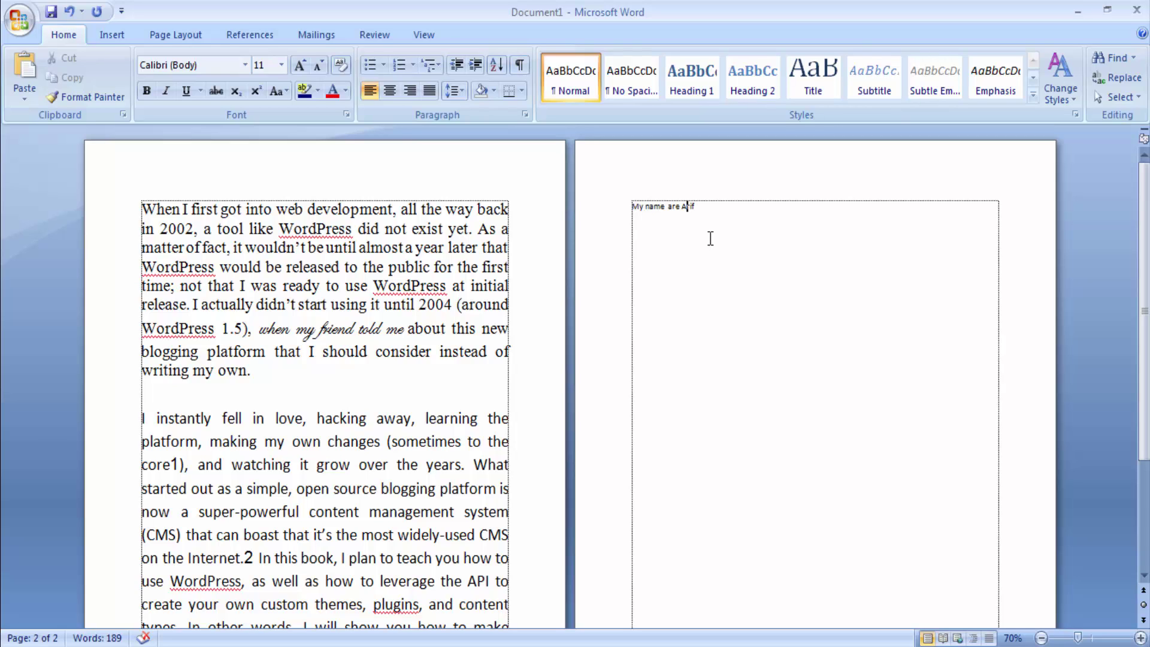
key("ctrl+z")
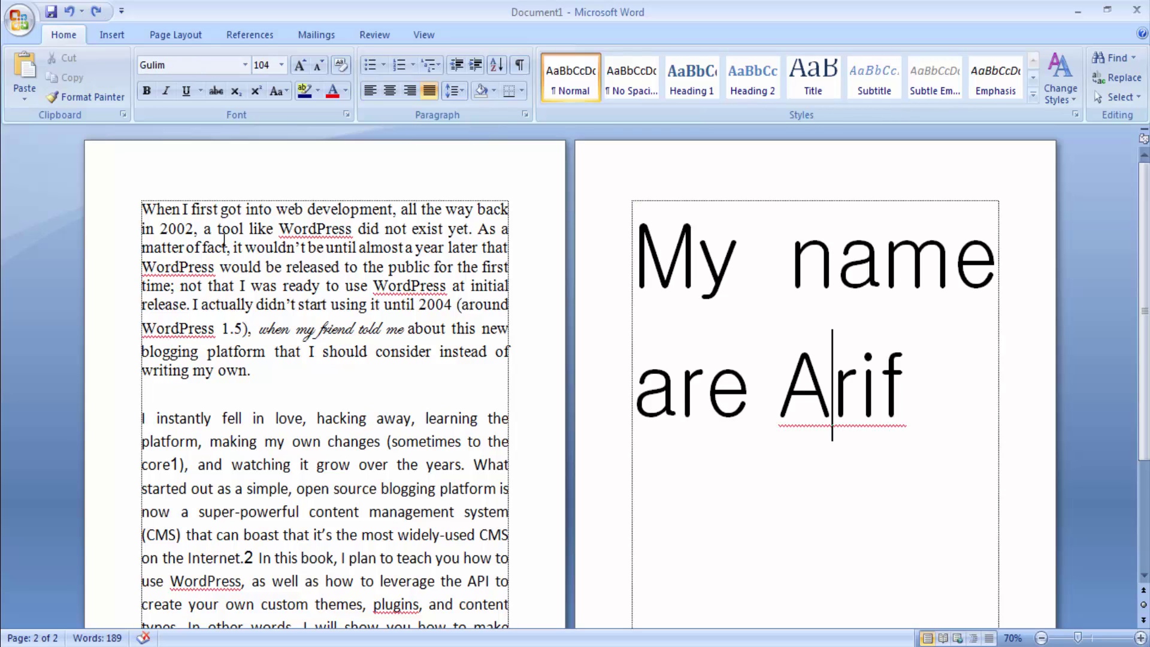
Step: Clear all formatting from the first paragraph on page one, undo the clearing and deselect the paragraph
mouse_move(135, 207)
left_mouse_down()
mouse_move(245, 368)
mouse_move(215, 372)
mouse_move(144, 208)
left_mouse_up()
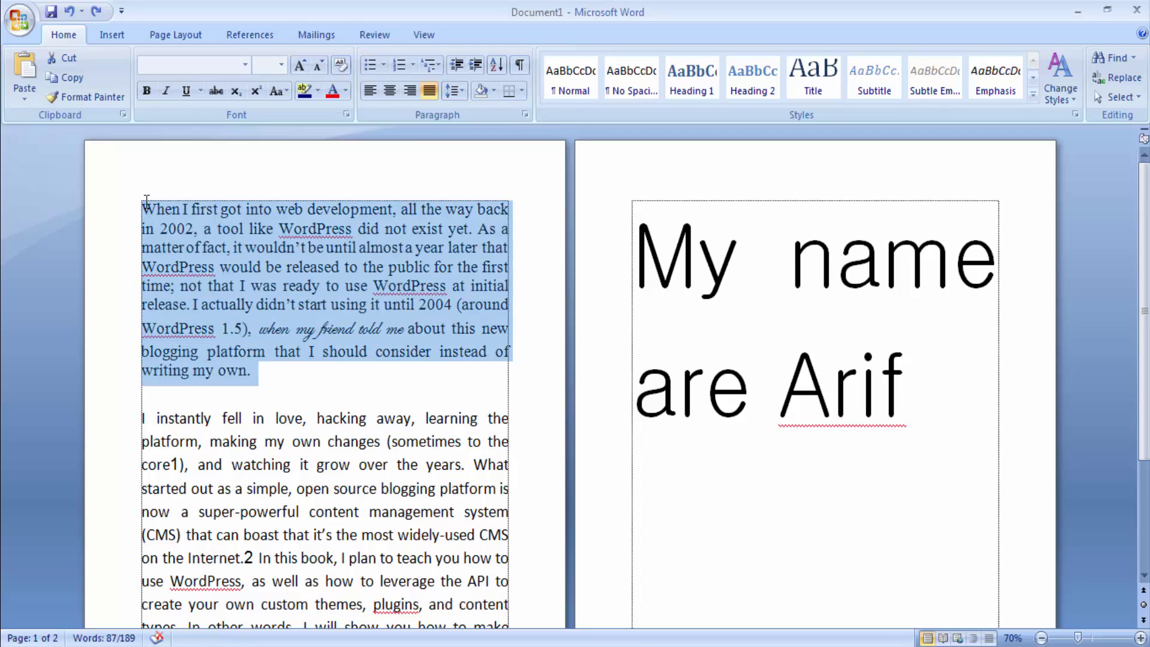
left_click(342, 67)
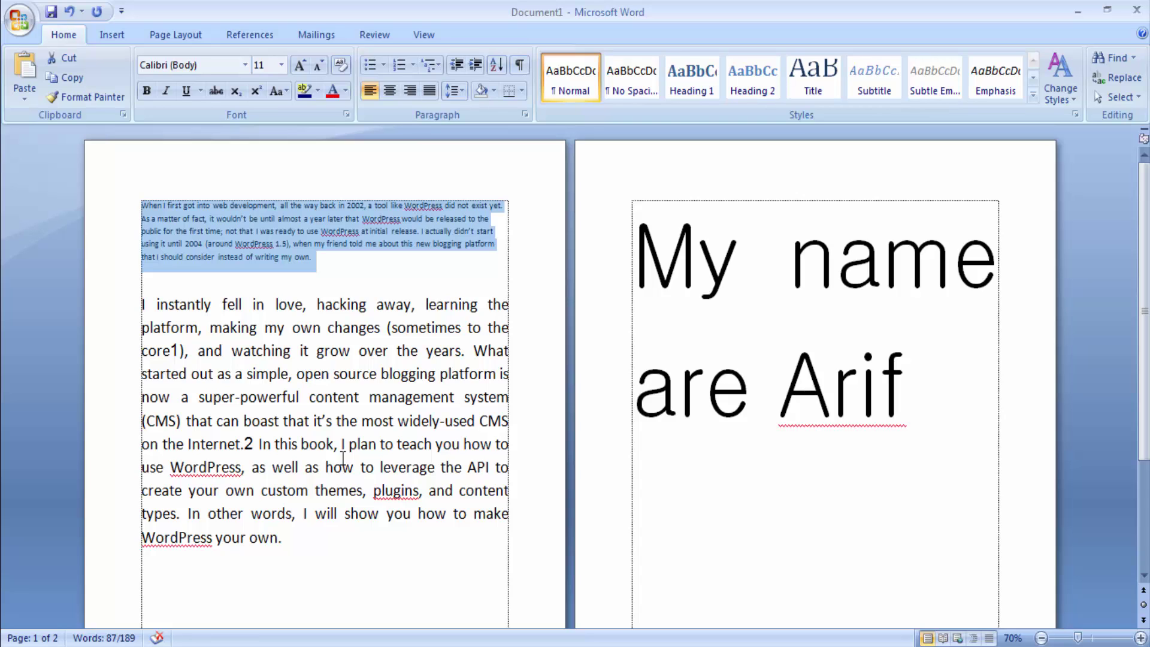
key("ctrl+z")
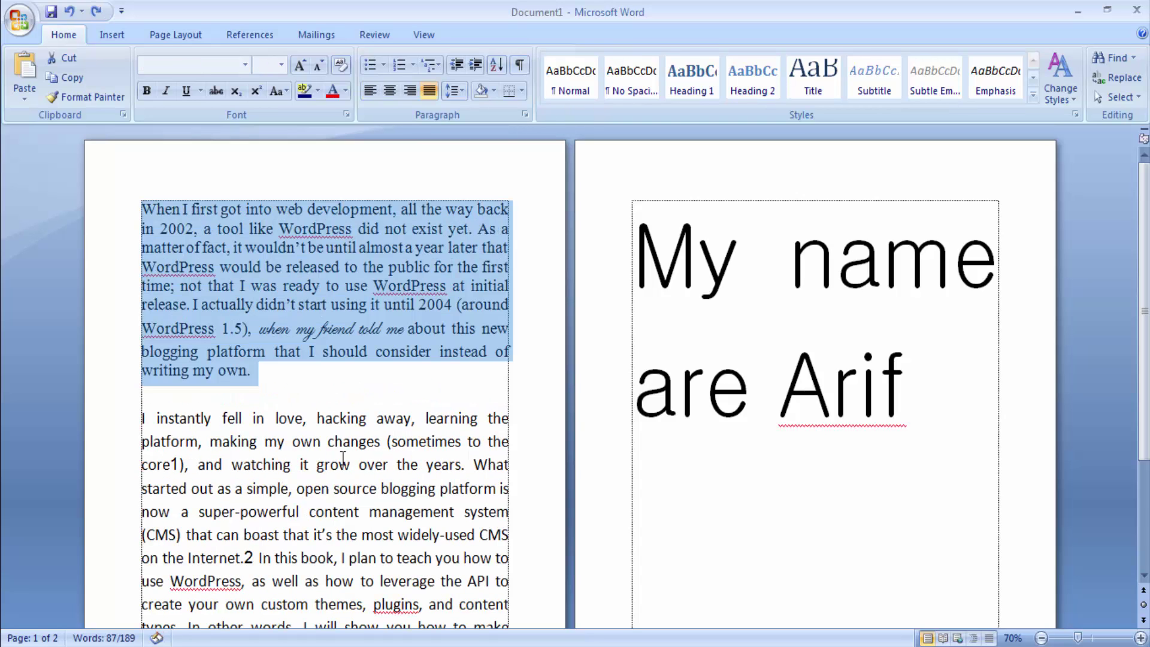
left_click(364, 386)
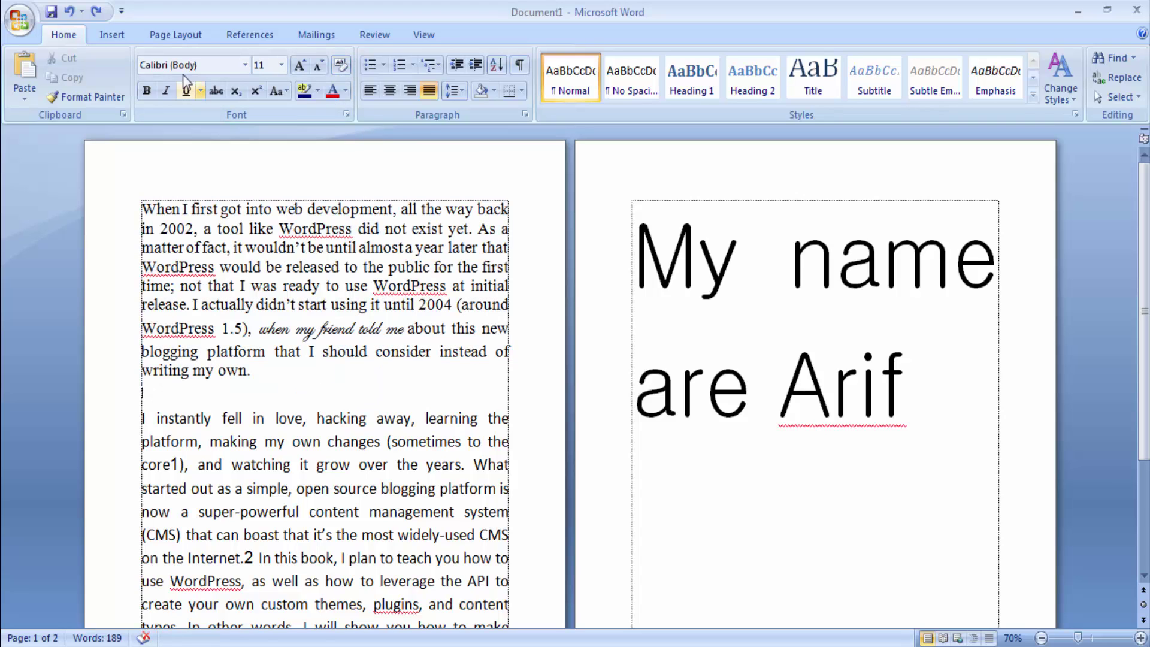
Step: Make the script-font phrase "when my friend told me" in the first paragraph bold
left_click(143, 211)
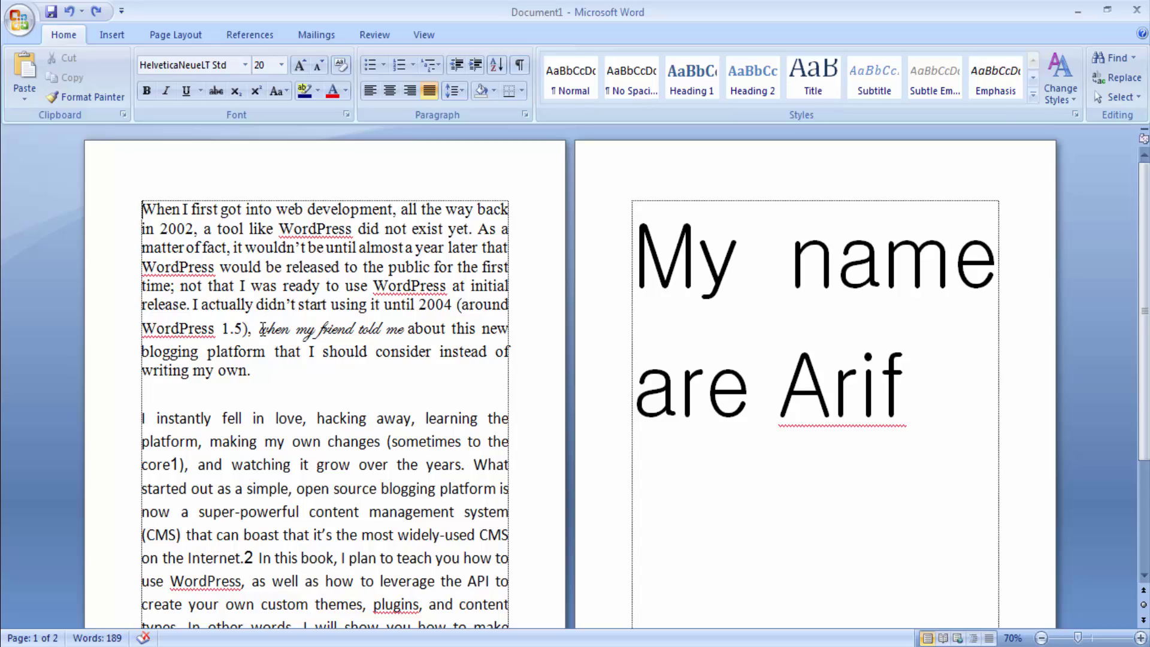
left_click_drag(260, 328, 405, 331)
left_click(146, 90)
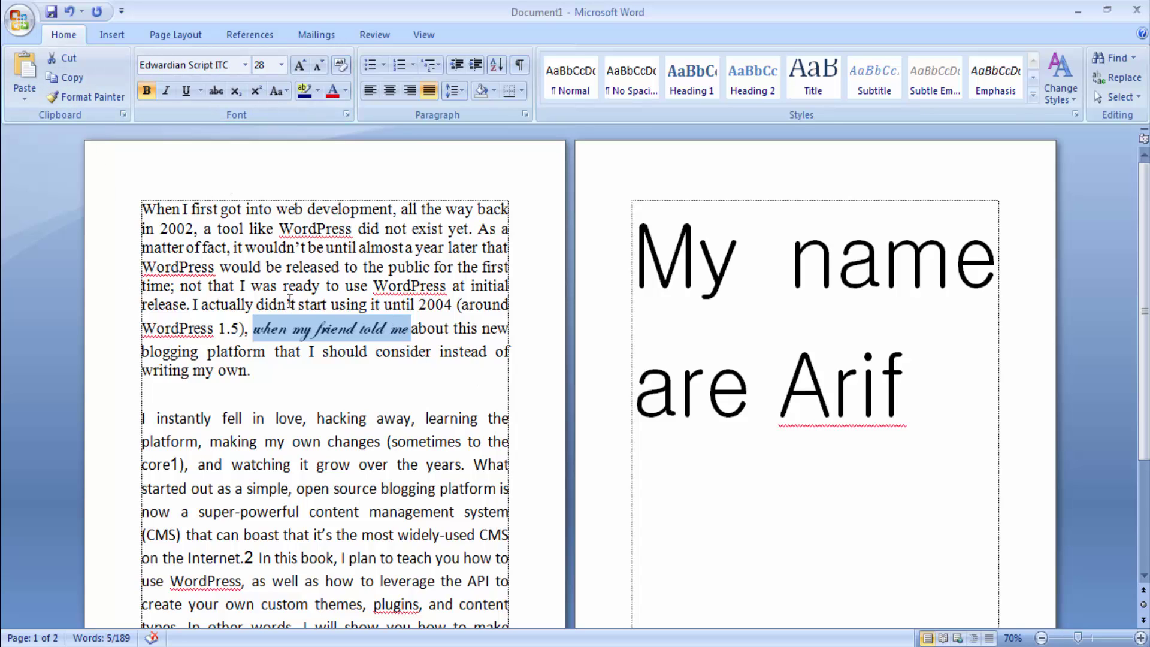
Step: Italicize the phrase "I was ready" in the first paragraph on page one
left_click_drag(241, 285, 312, 281)
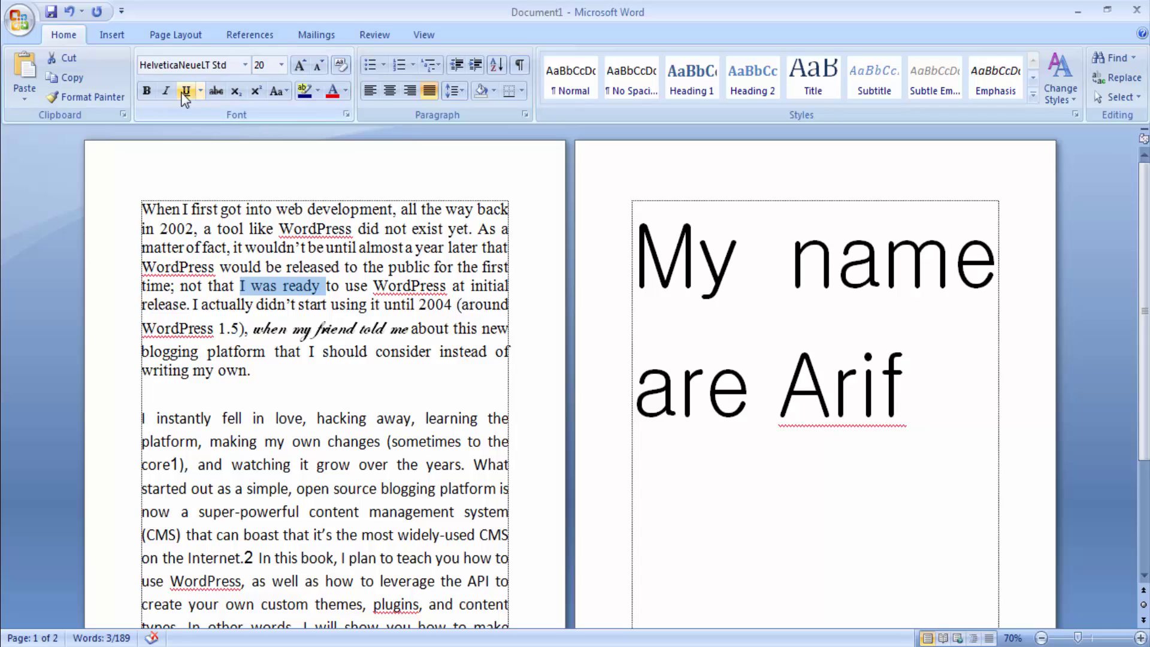
left_click(164, 92)
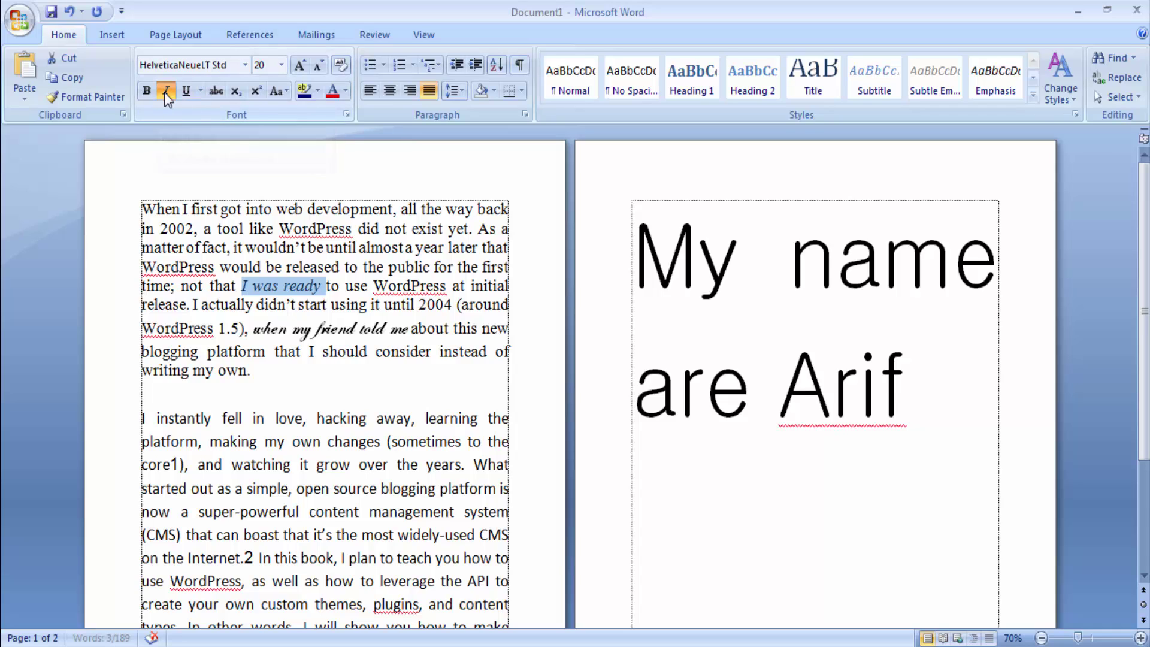
left_click(341, 286)
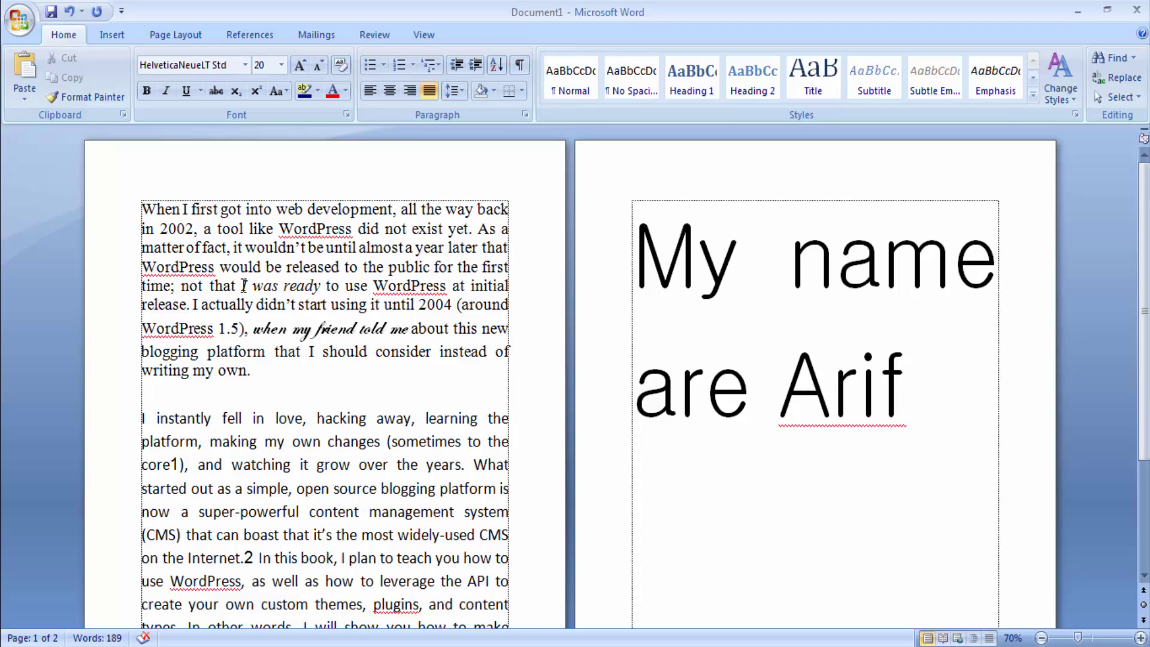
left_click_drag(242, 286, 325, 286)
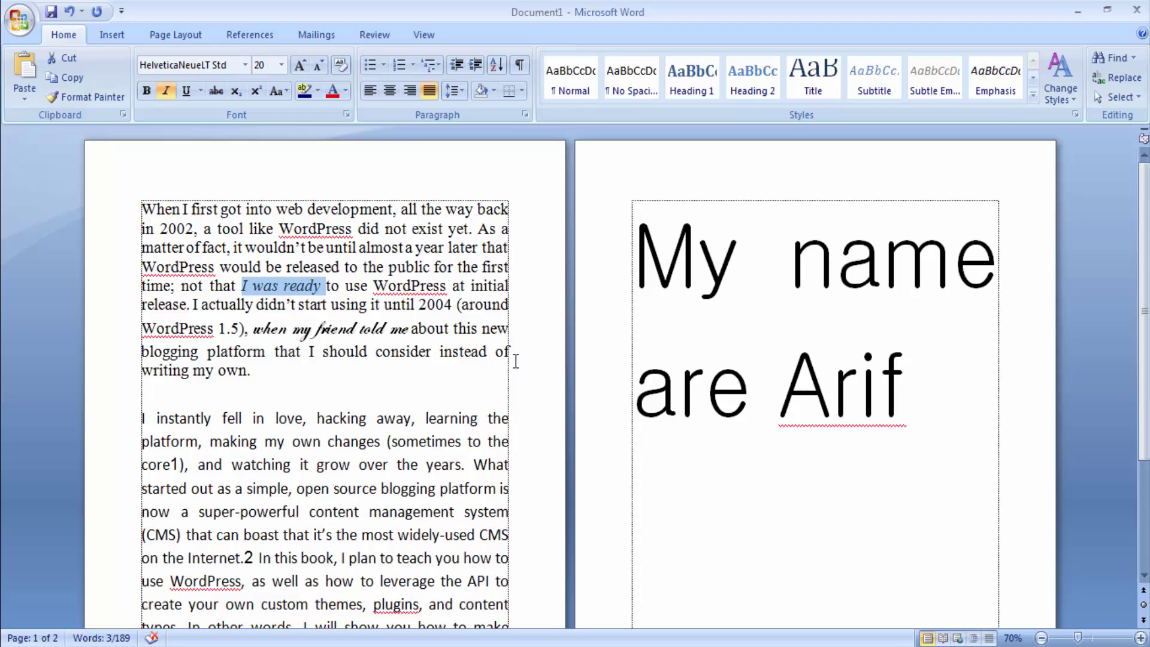
left_click(427, 304)
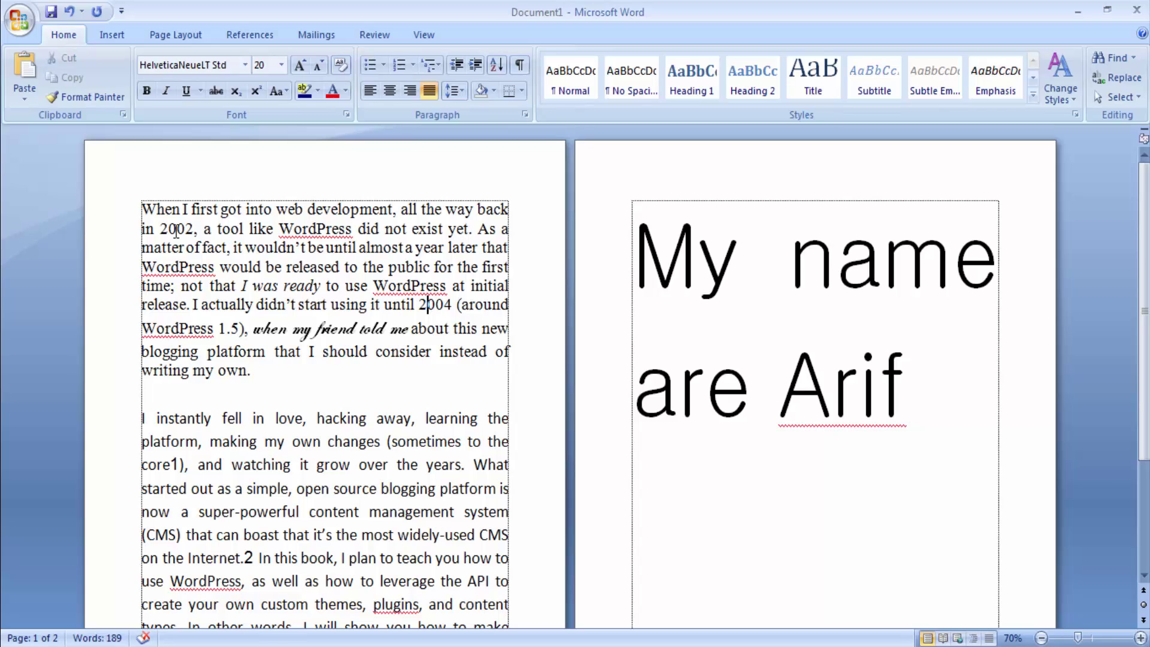
Step: Underline the opening phrase "When I first got into web development" in the first paragraph
left_click_drag(147, 211, 324, 214)
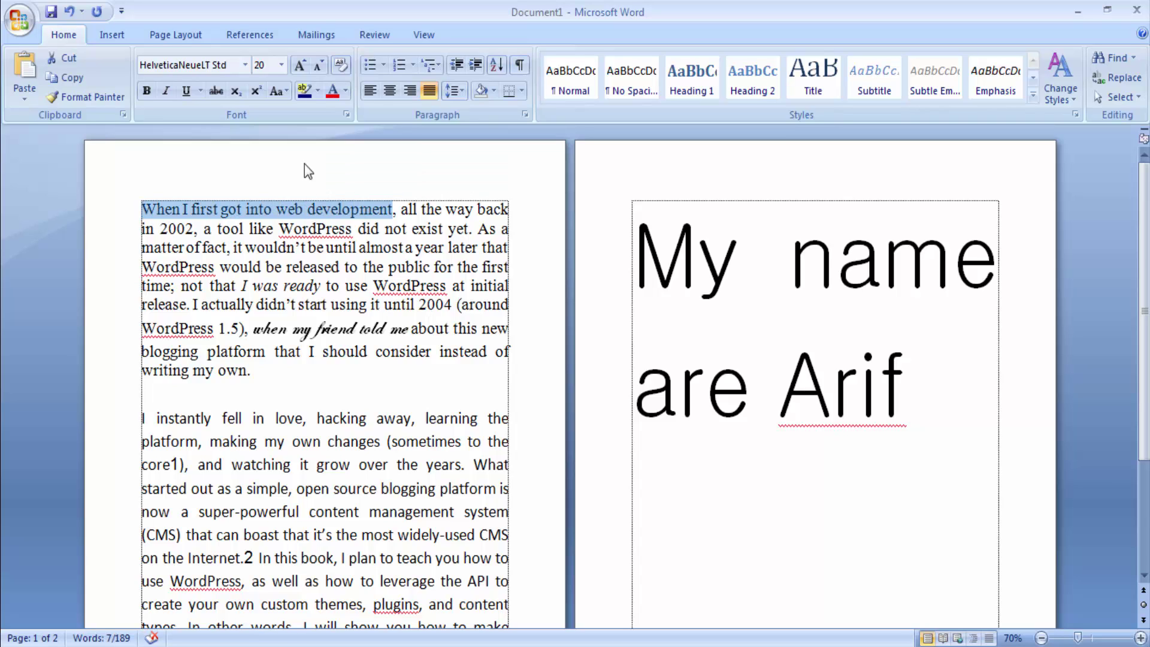
left_click(186, 93)
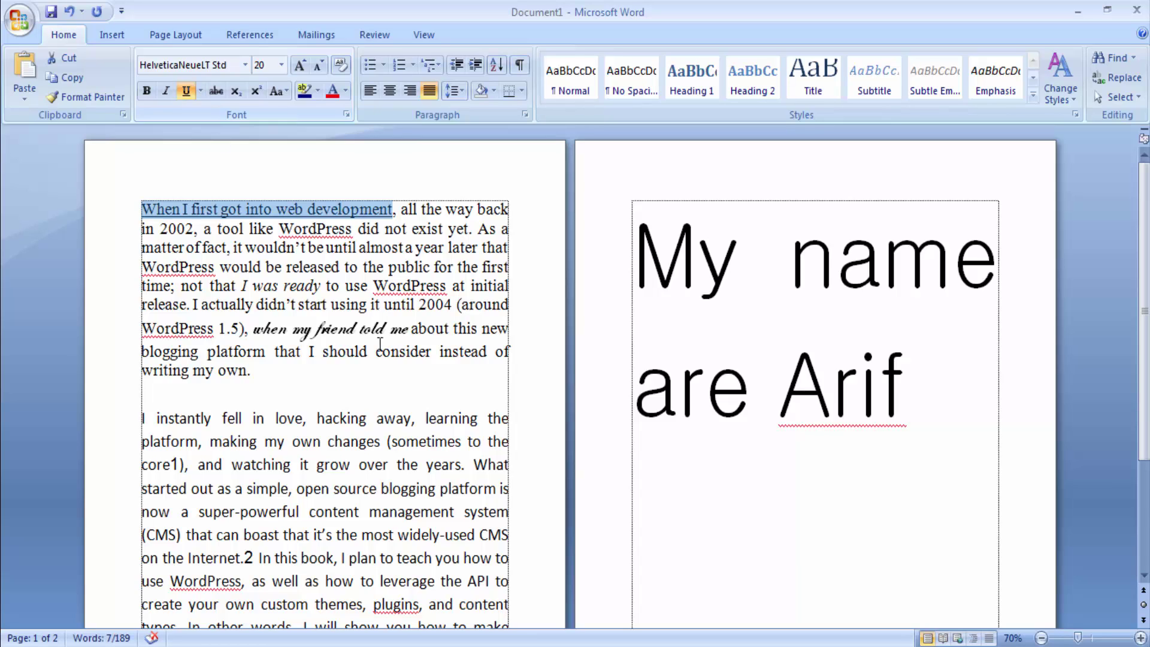
left_click(368, 271)
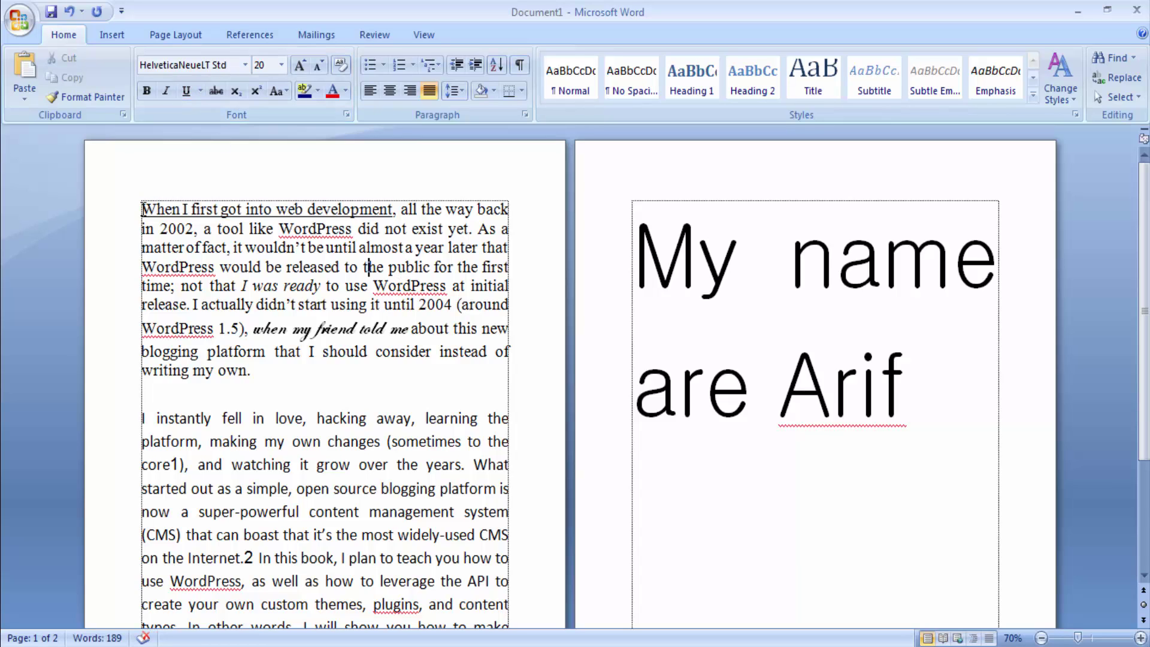
left_click_drag(142, 210, 351, 208)
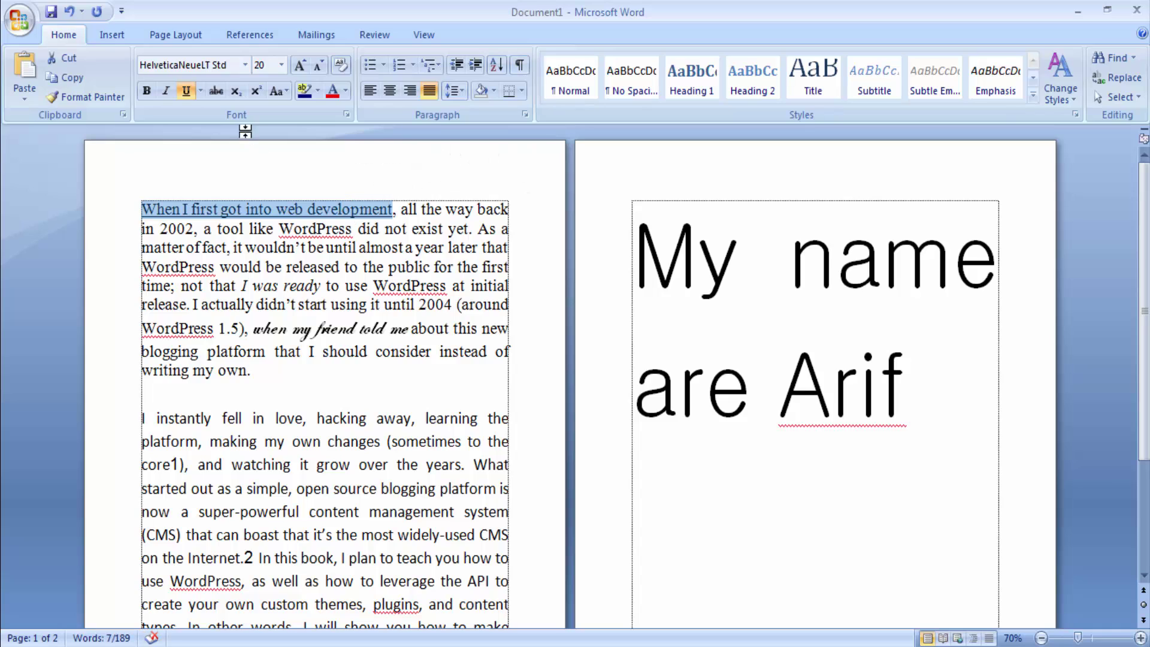
left_click(381, 302)
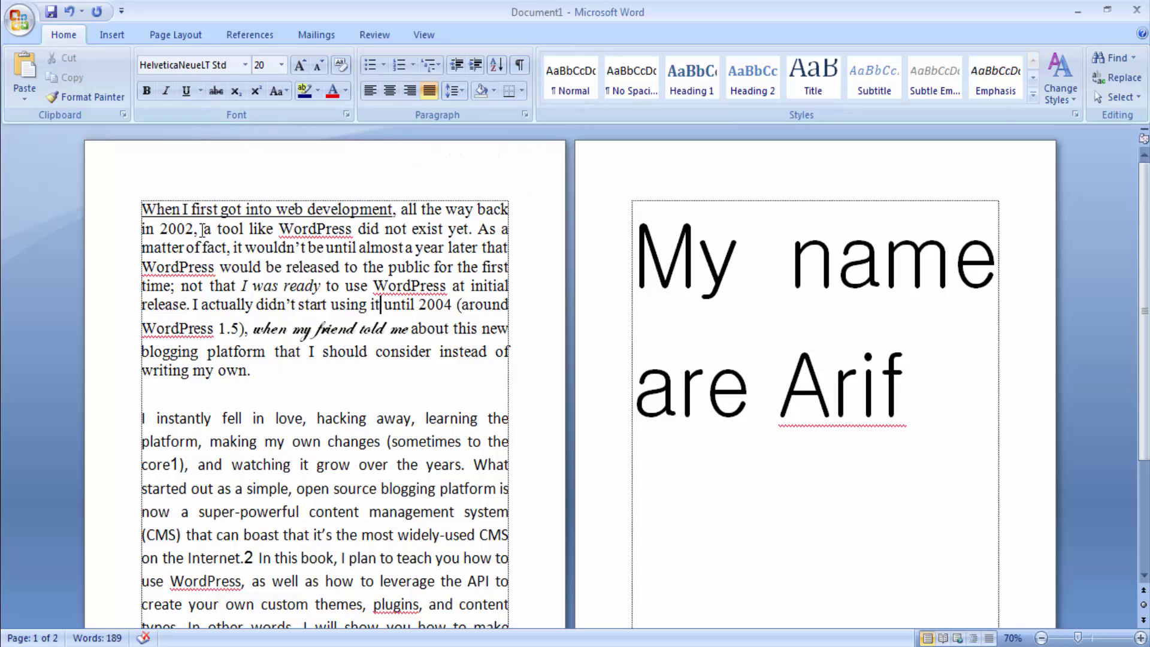
Step: Remove the underline from the whole opening phrase "When I first got into web development" and undo the removal
left_click_drag(142, 208, 342, 222)
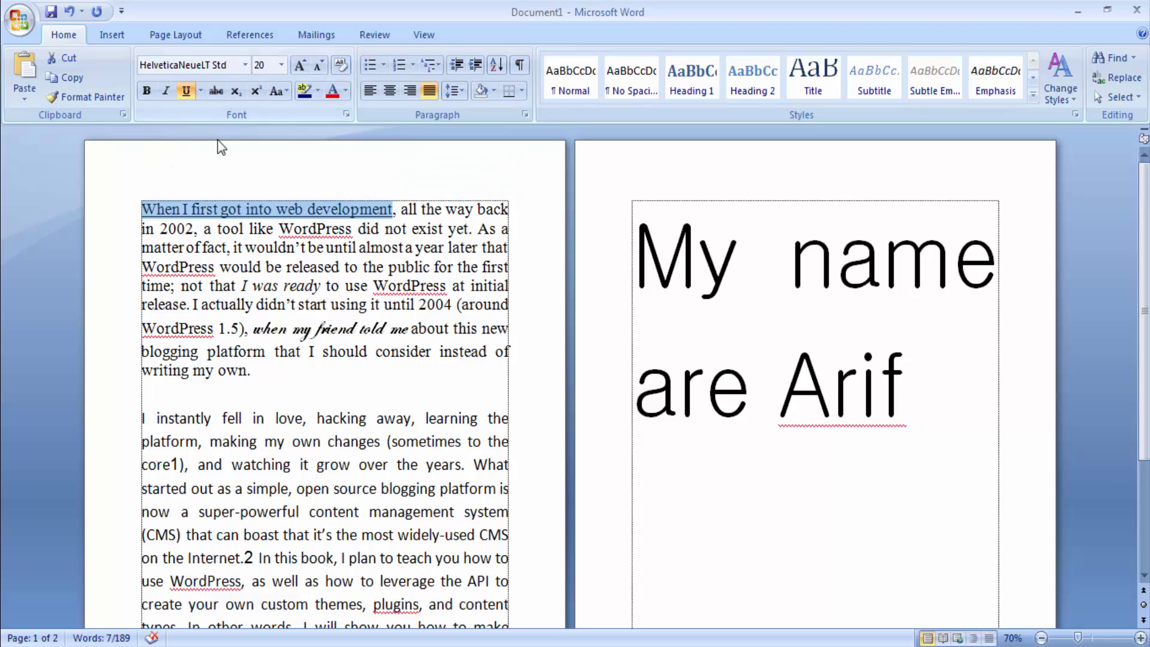
left_click(184, 92)
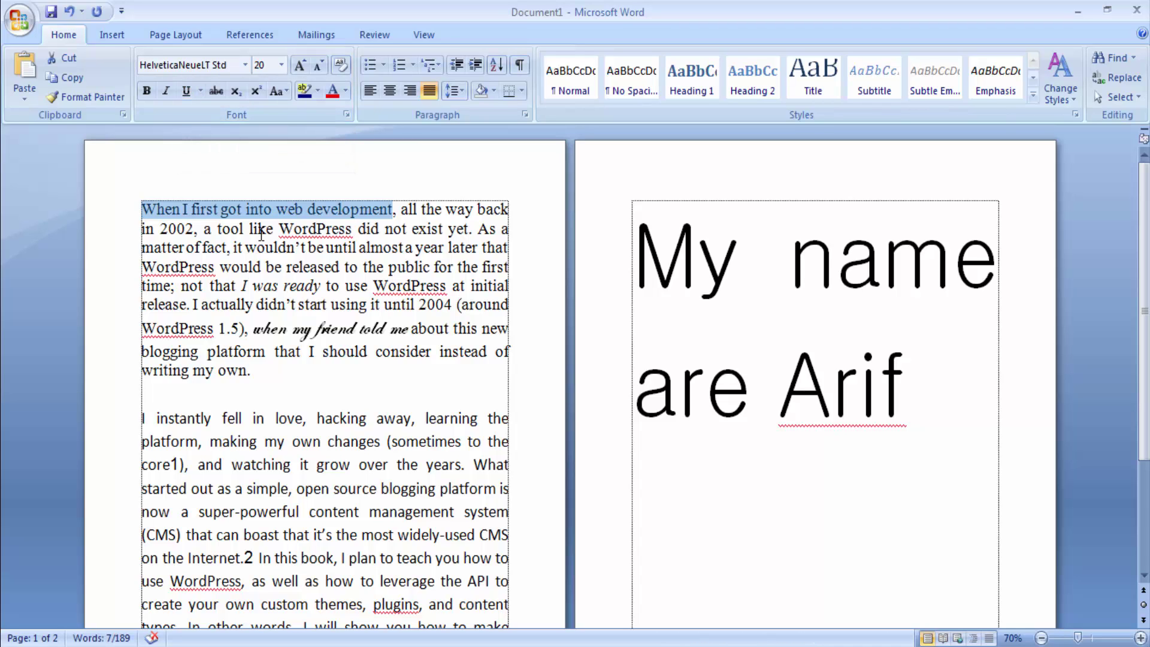
key("ctrl+z")
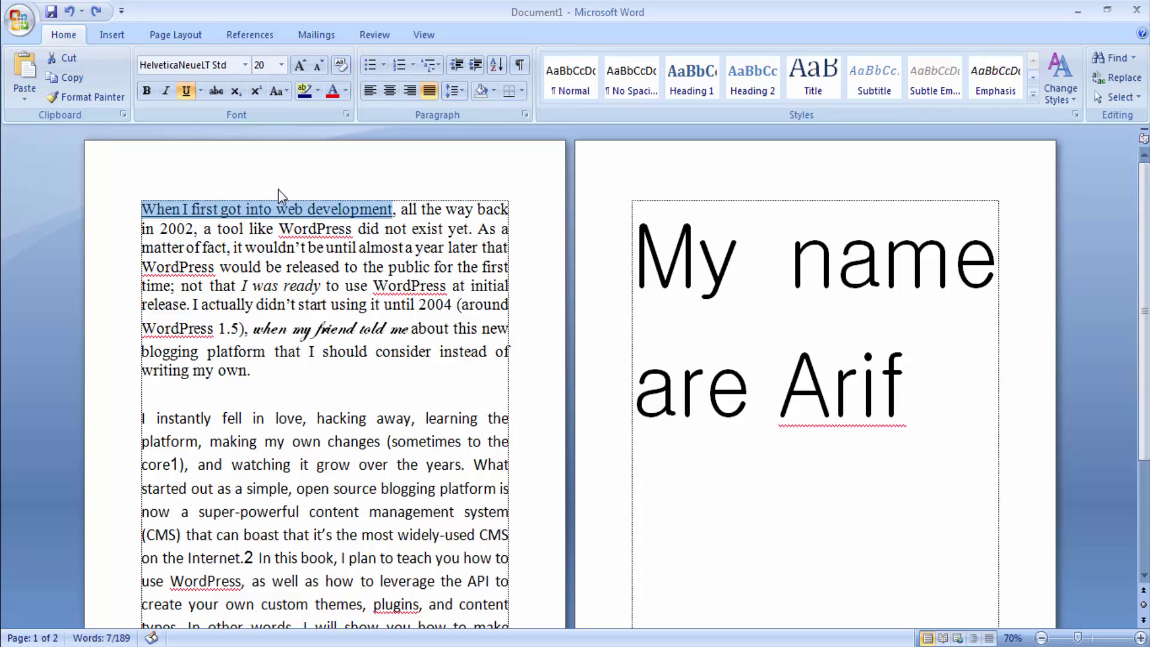
left_click(275, 211)
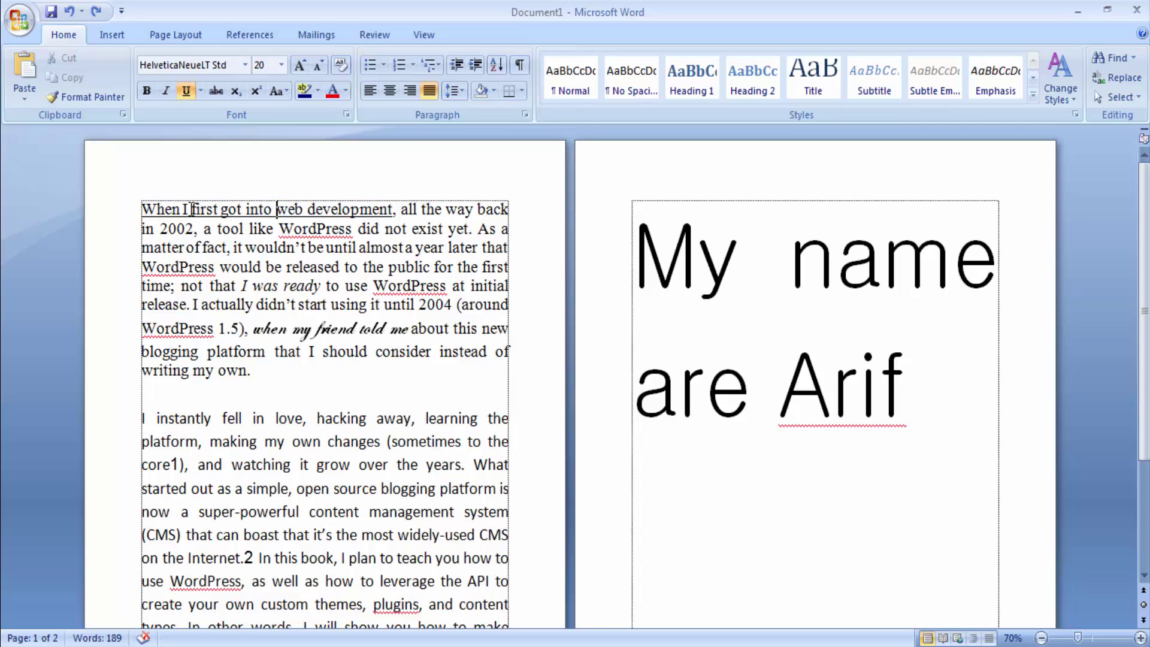
Step: Remove the underline from only the words "first got" in the underlined opening phrase
left_click_drag(203, 209, 240, 209)
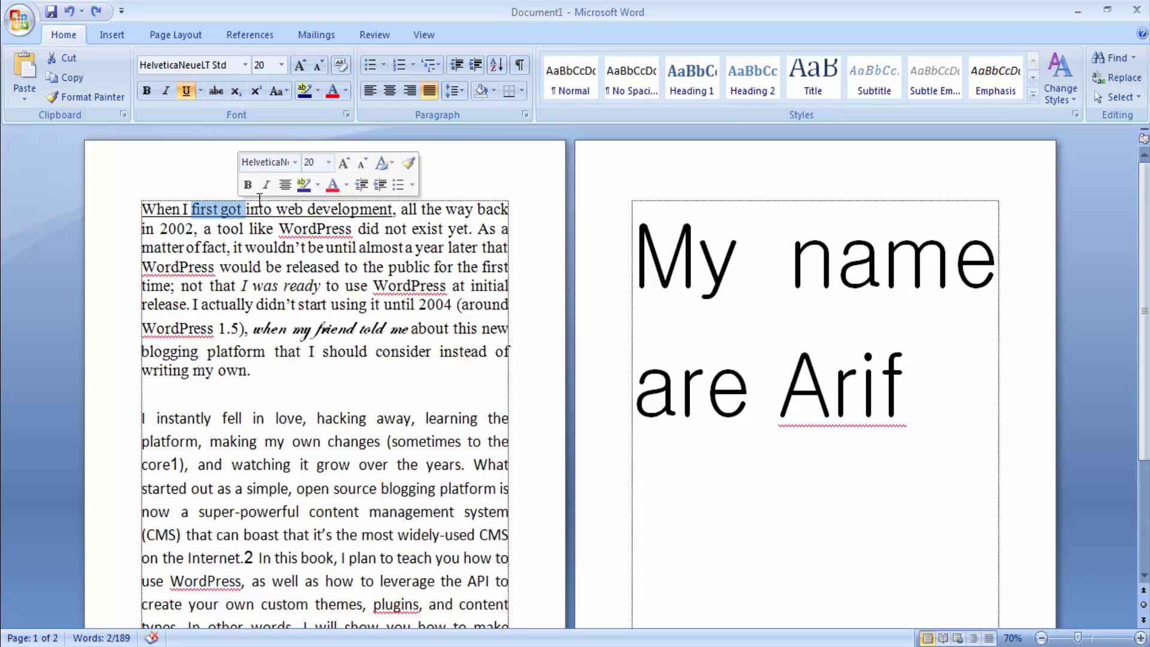
left_click(186, 96)
left_click(256, 230)
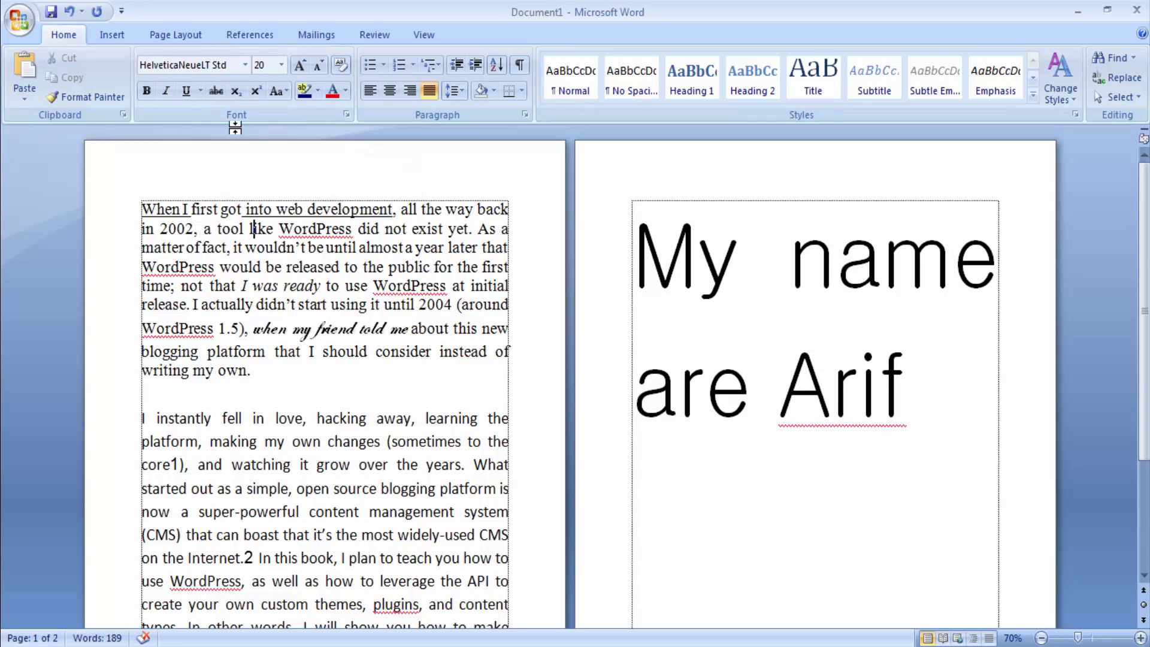
left_click(326, 229)
Step: Apply a wavy underline to the words "the way" in the first line of page one
left_click_drag(421, 208, 468, 204)
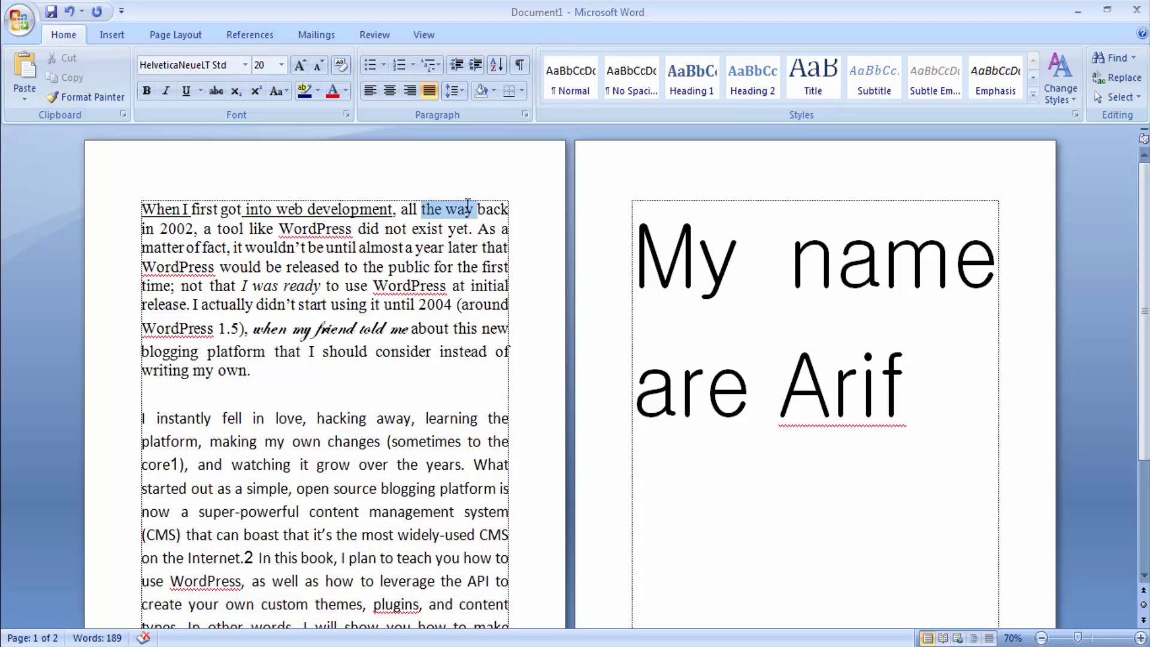
left_click(201, 93)
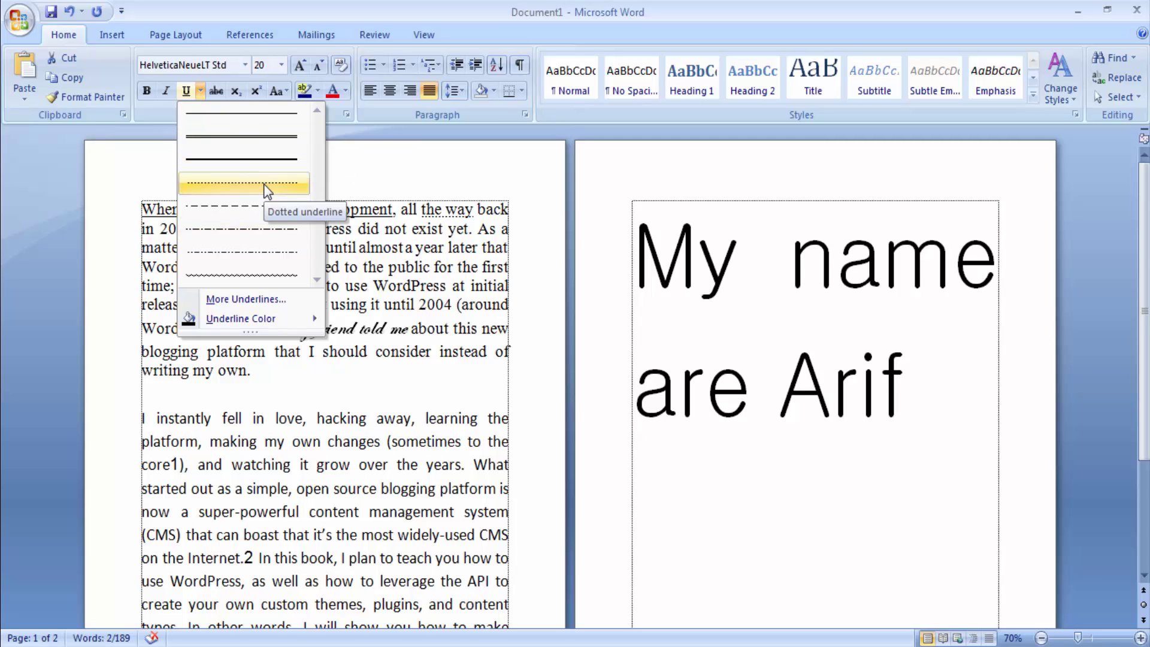
left_click(276, 277)
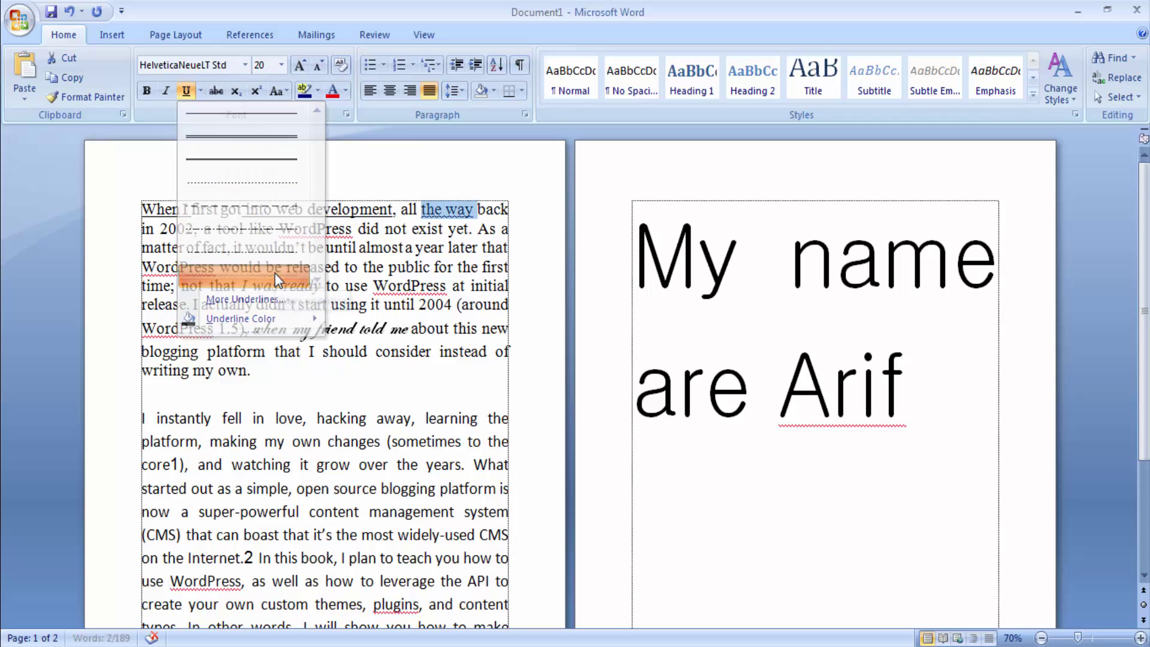
left_click(462, 267)
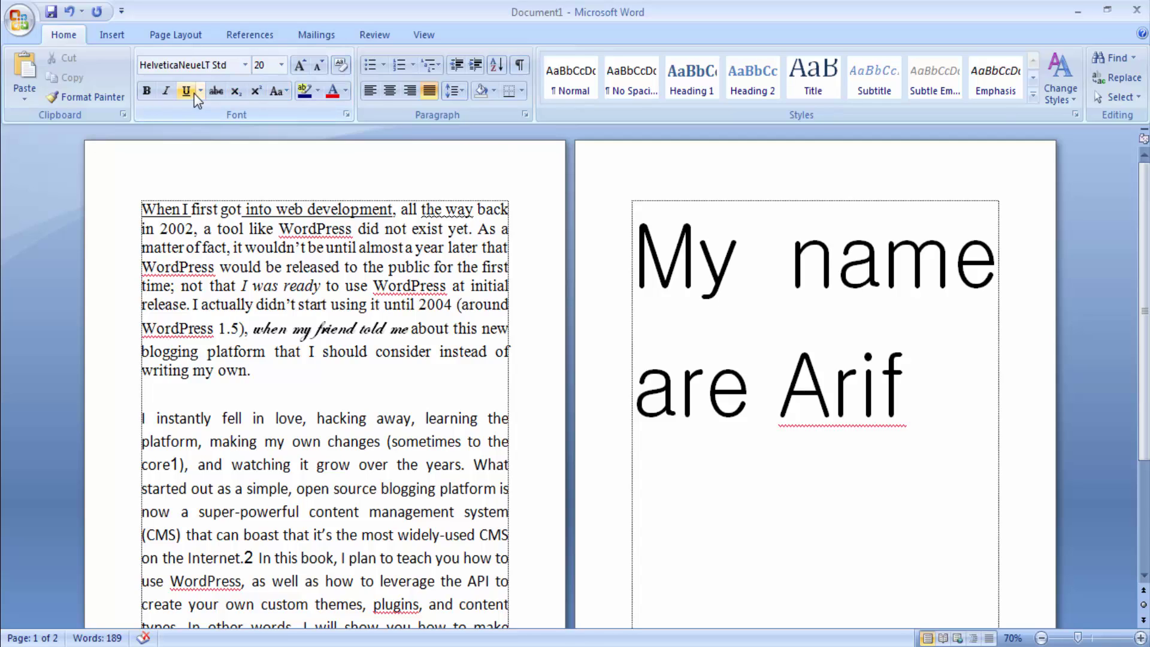
left_click(463, 267)
Step: Strike through the word "are" in the second-page sentence and insert "is" after it
left_click_drag(644, 401, 738, 397)
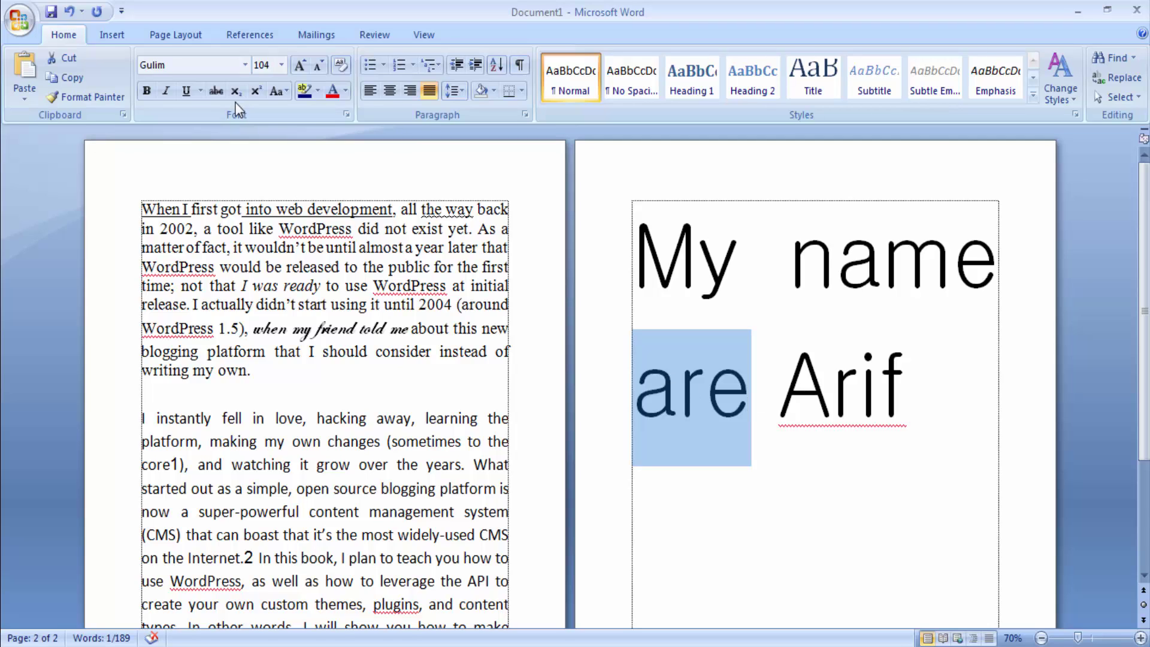
left_click(216, 91)
left_click(746, 500)
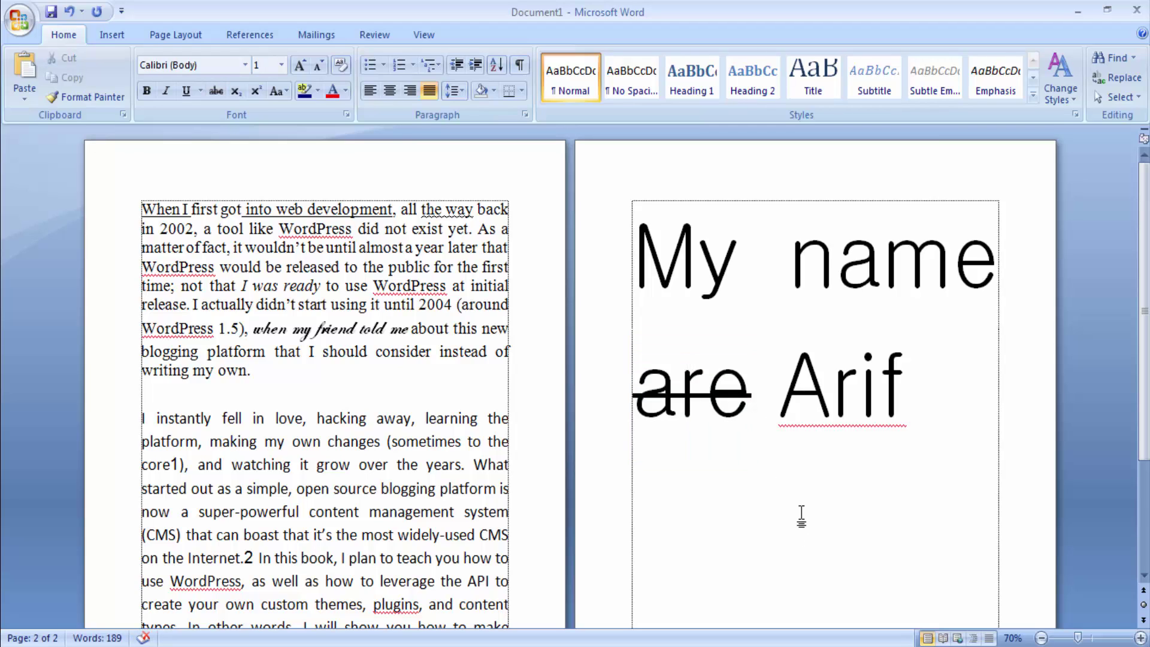
left_click(769, 404)
type("is")
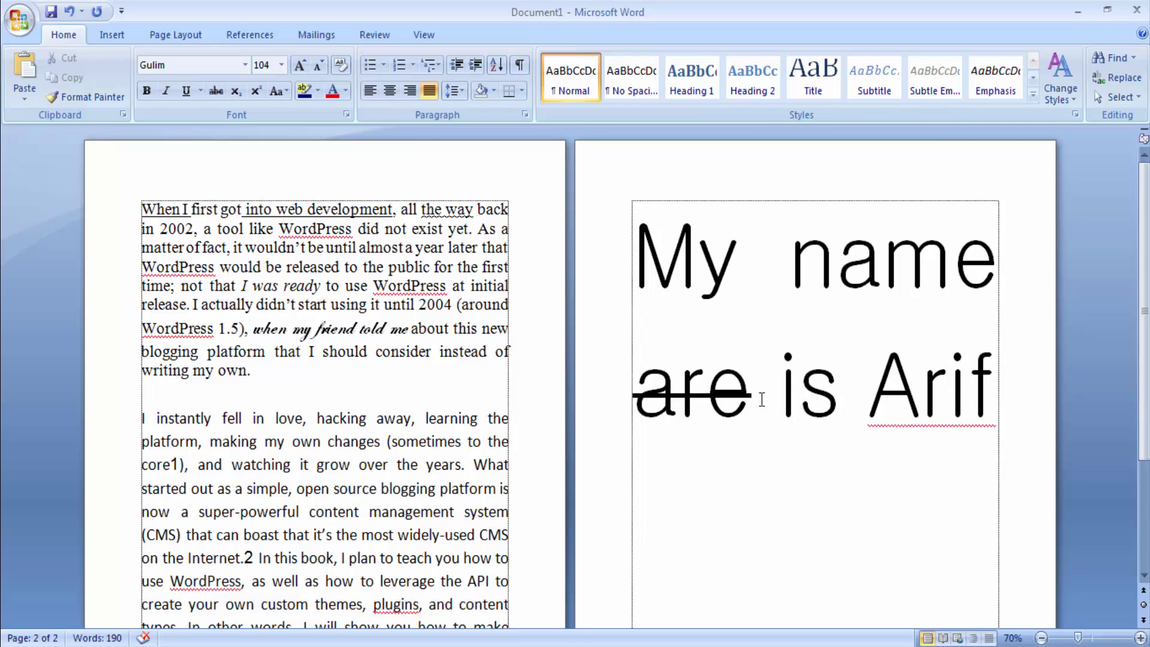
left_click_drag(755, 398, 633, 398)
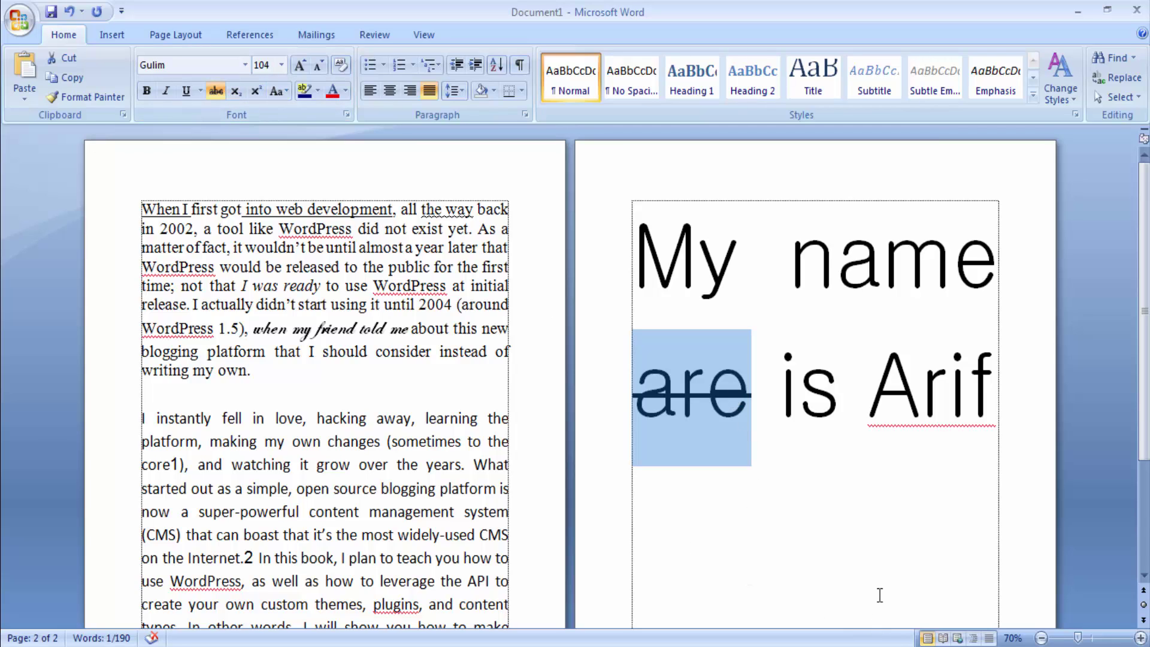
Step: Add "(a+b)2" and "H2O" on separate lines below the second-page sentence
left_click(990, 409)
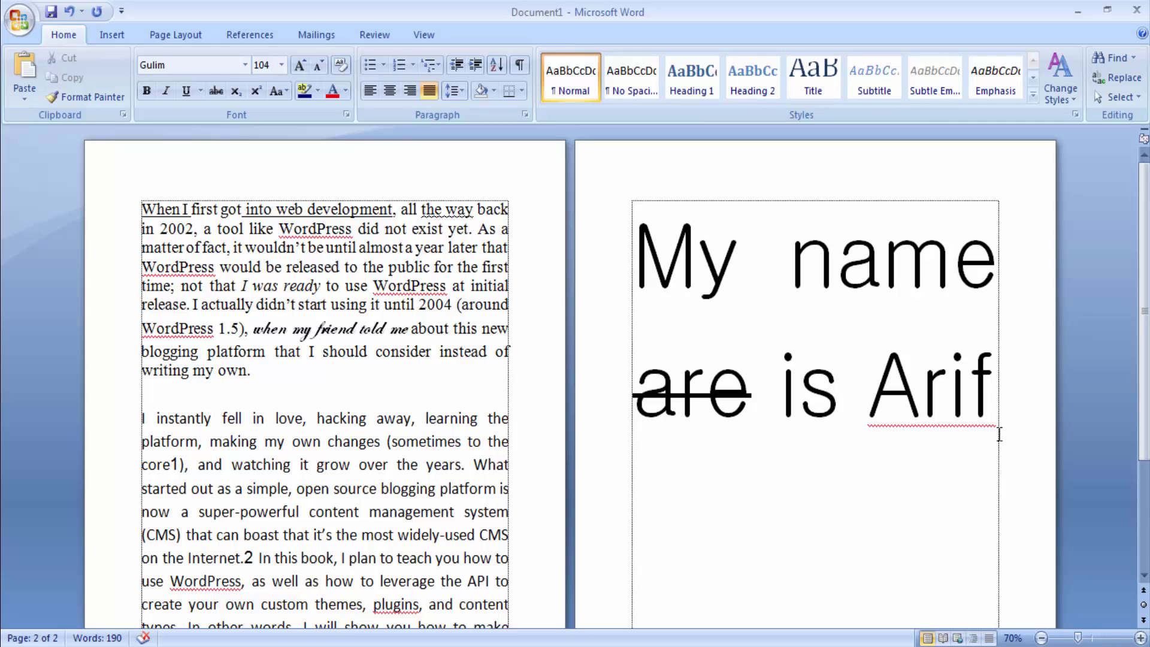
type("(a")
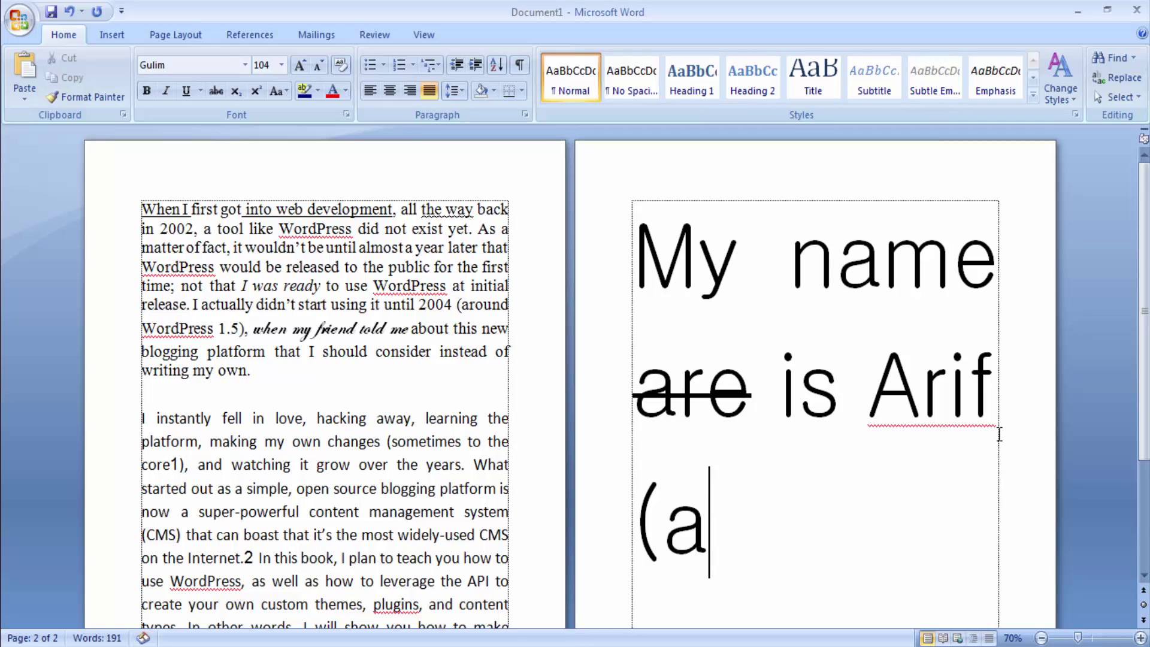
type("+b)")
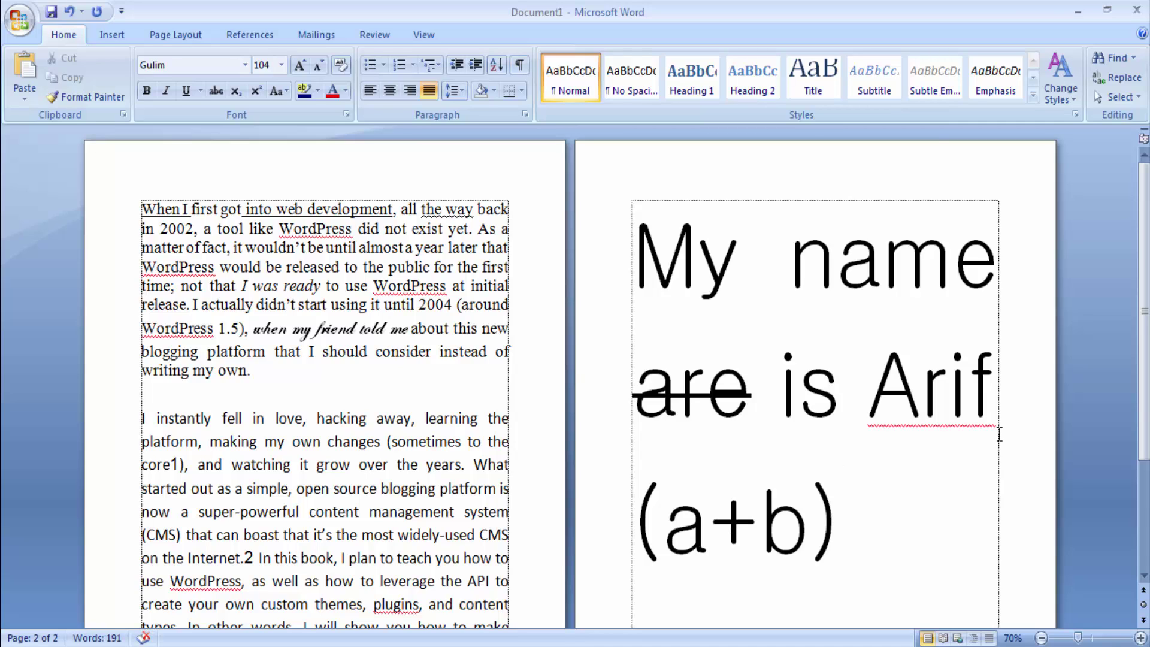
type("2")
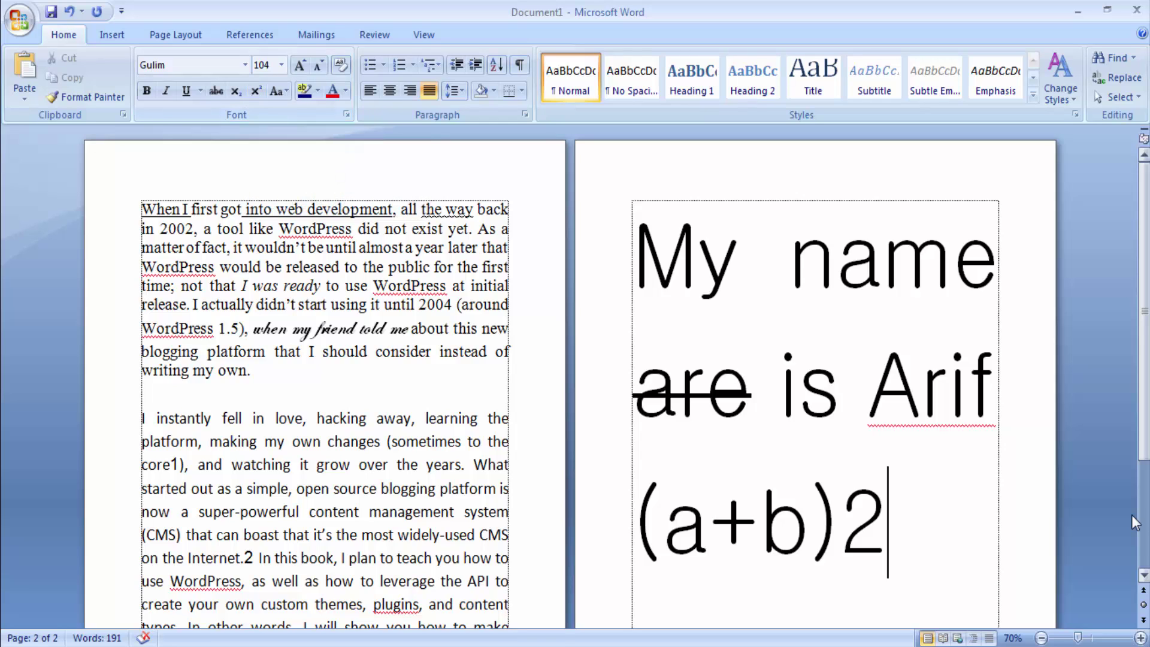
scroll(1133, 518, "down", 3)
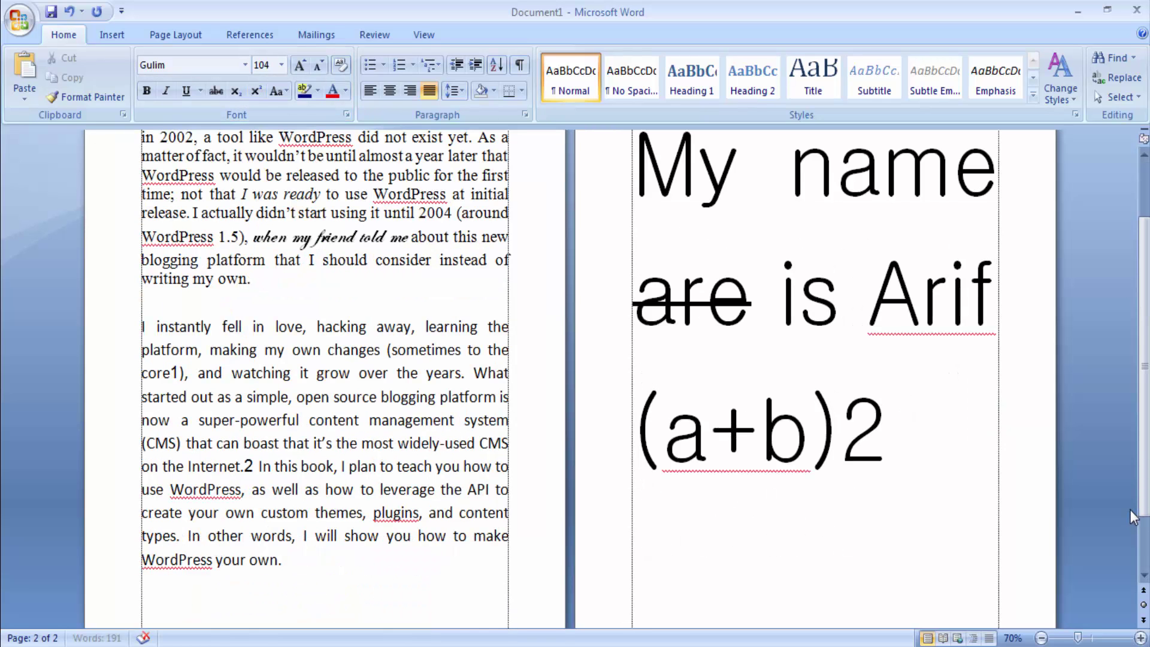
type("H")
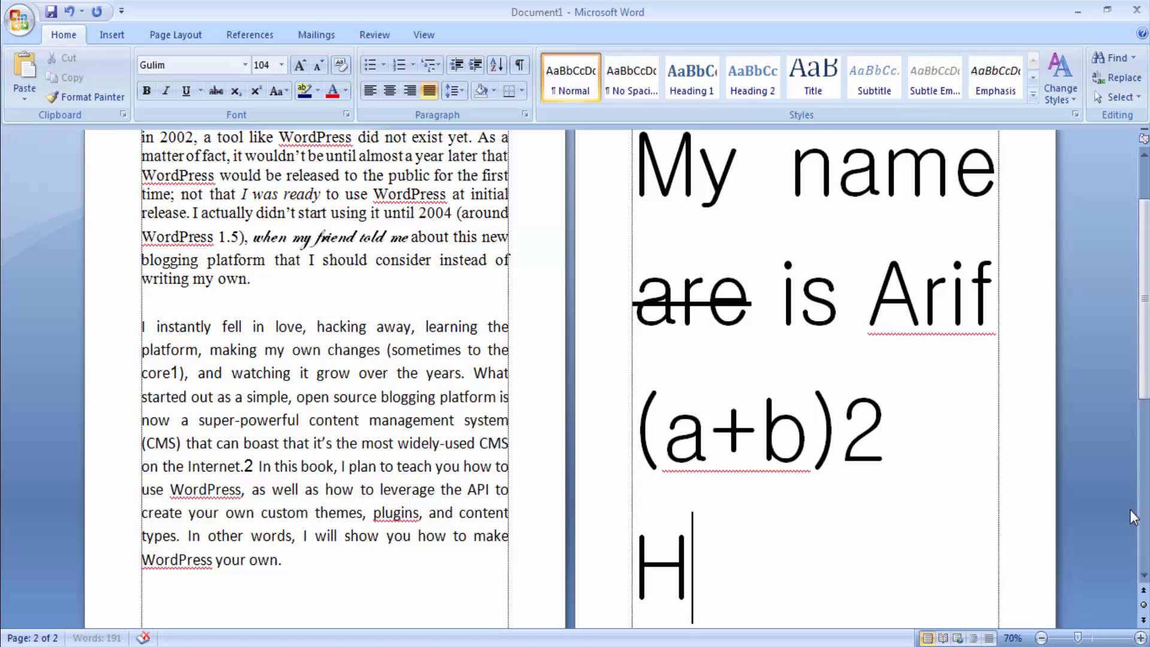
type("2O")
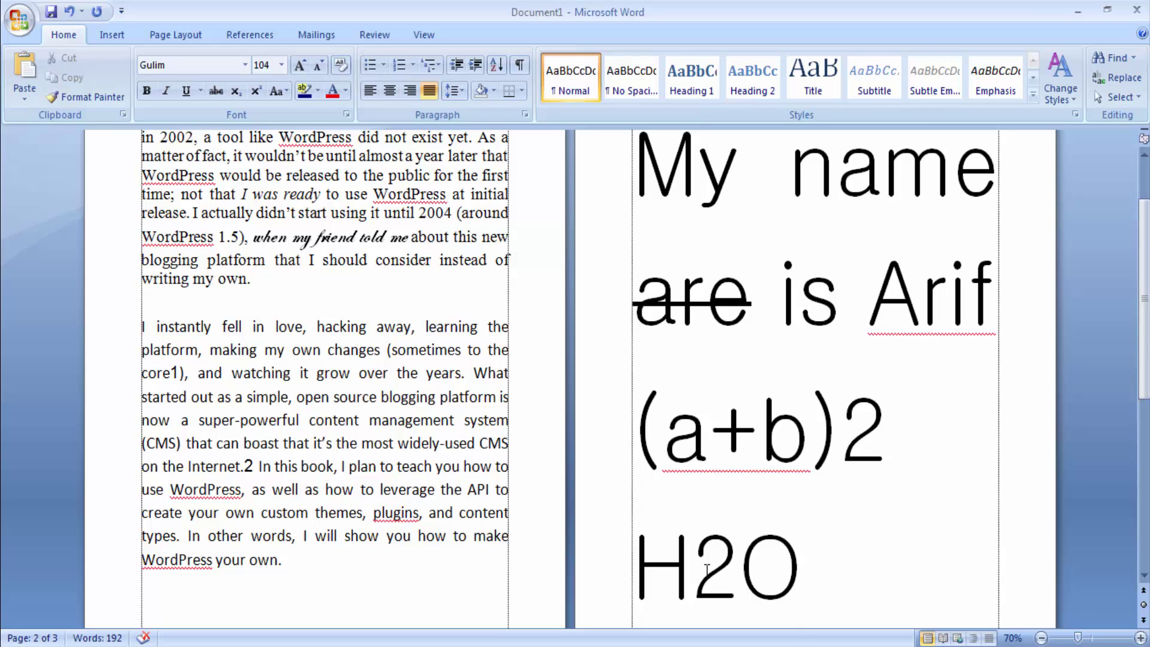
Step: Format the 2 after "(a+b)" as superscript and the 2 in "H2O" as subscript
double_click(855, 420)
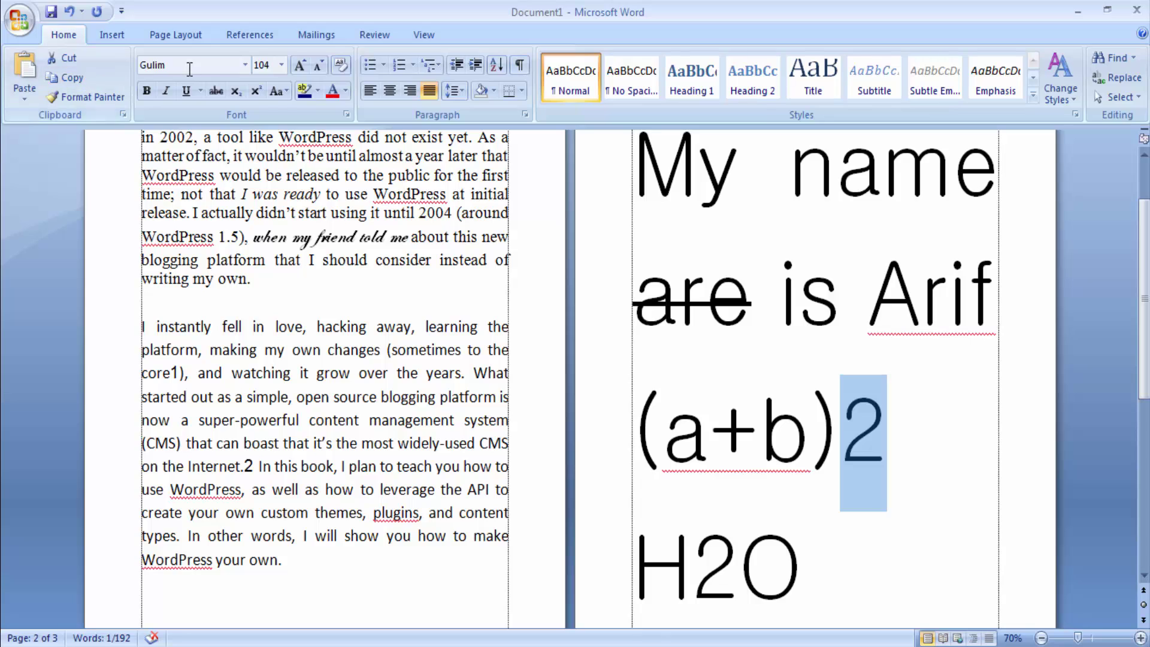
left_click(255, 90)
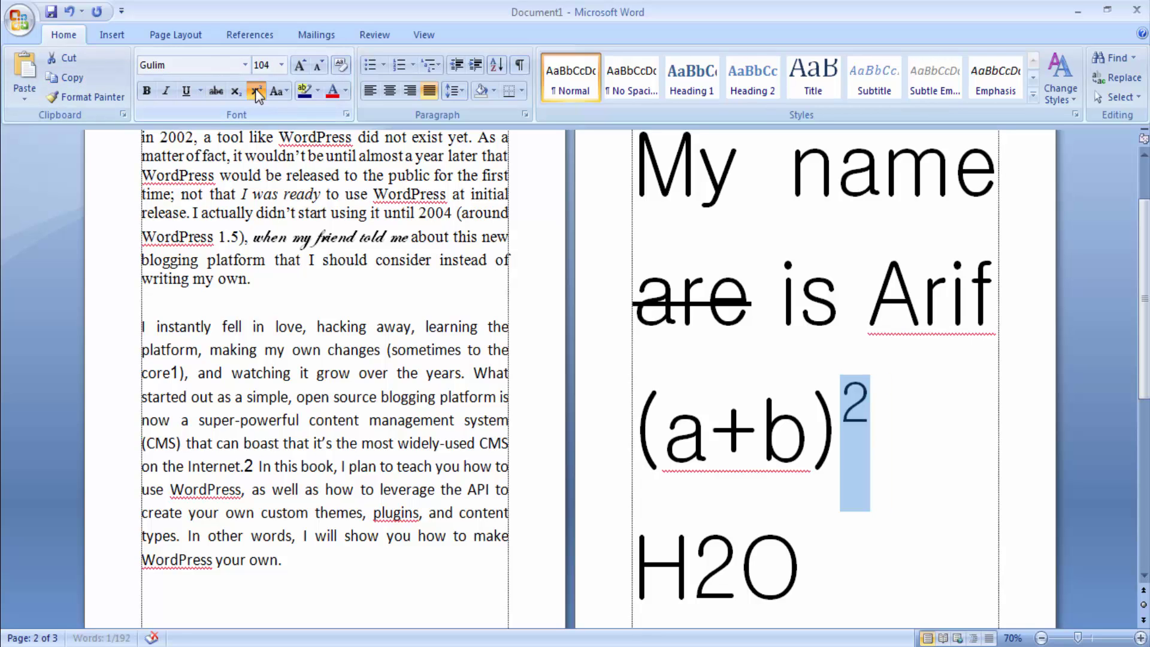
left_click_drag(701, 573, 739, 574)
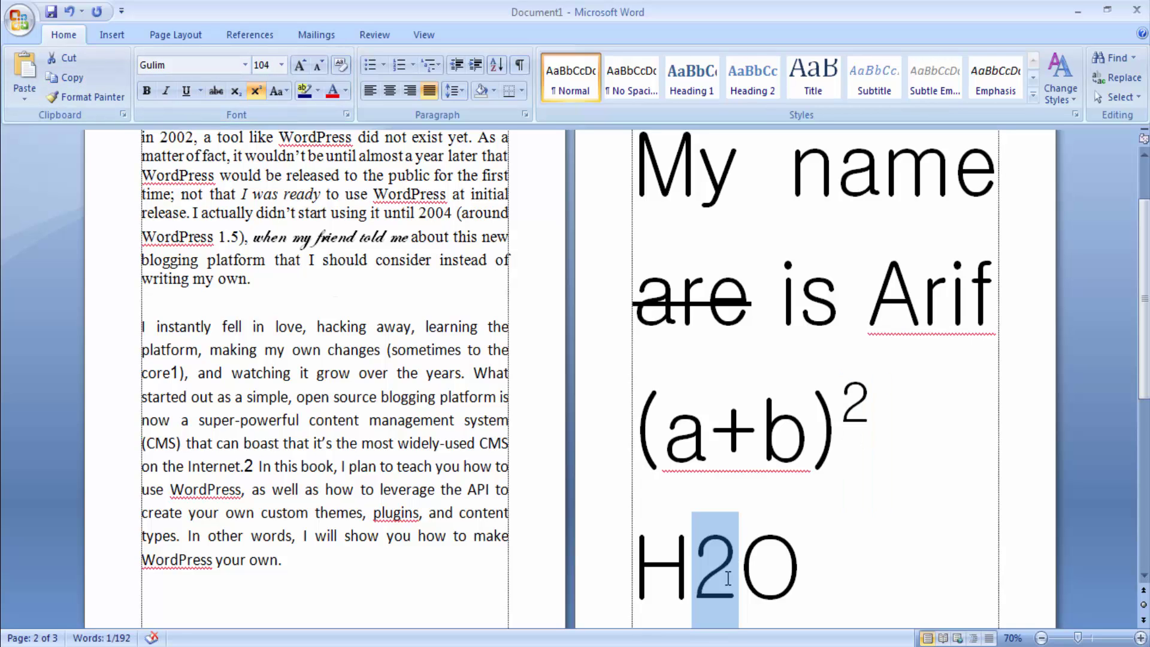
left_click(242, 92)
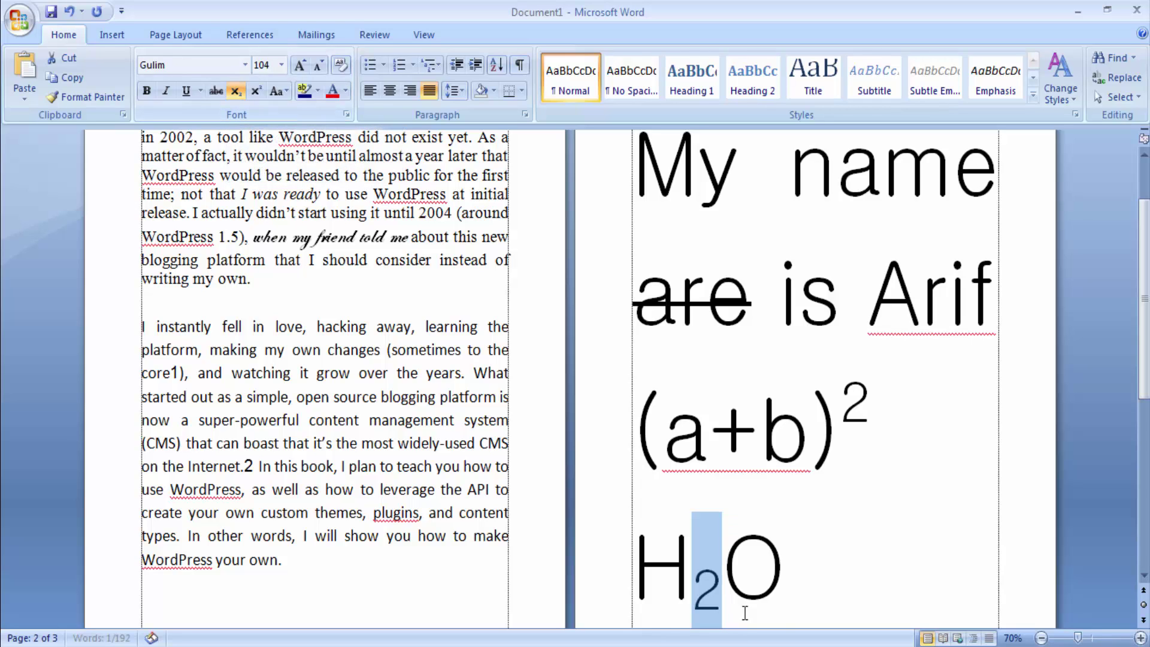
Step: Try adding the test text "hfdf" and a new line with "d" after the superscript 2, and delete it again
left_click(784, 552)
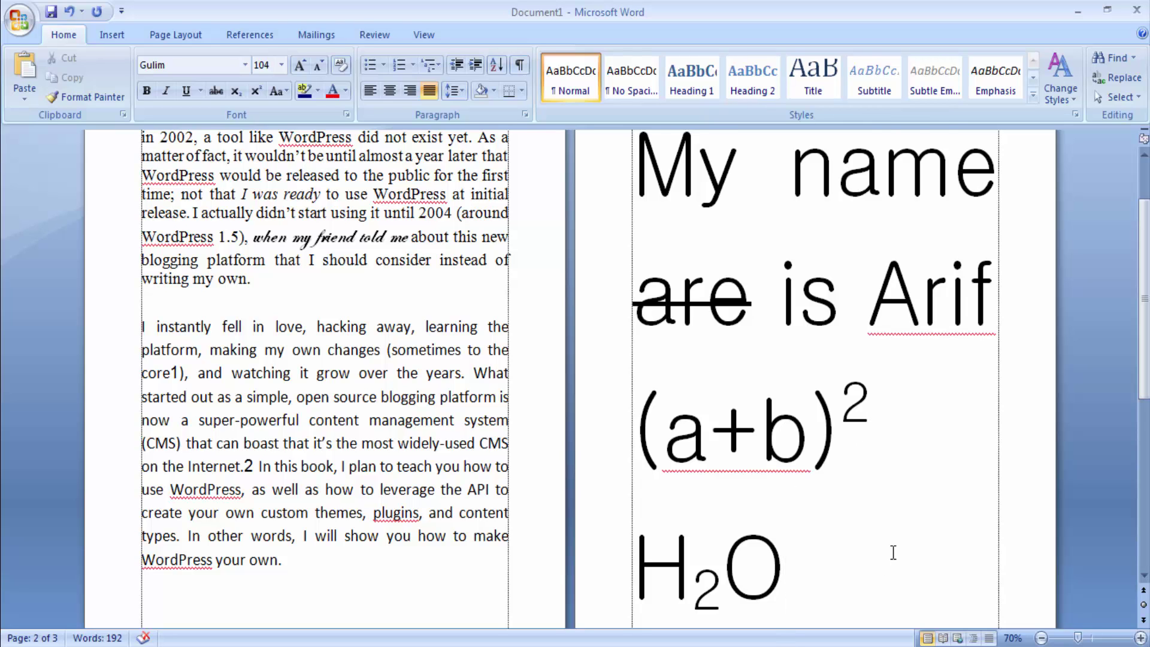
scroll(893, 552, "down", 2)
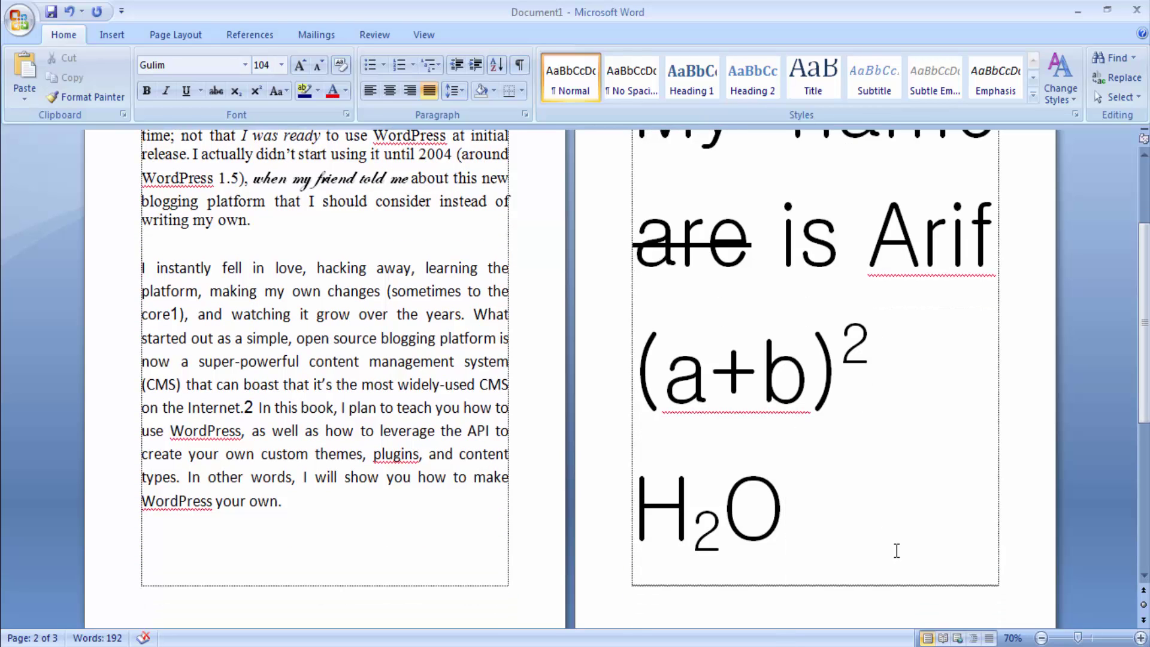
left_click(880, 367)
type("hfdf")
key("Return")
type("d")
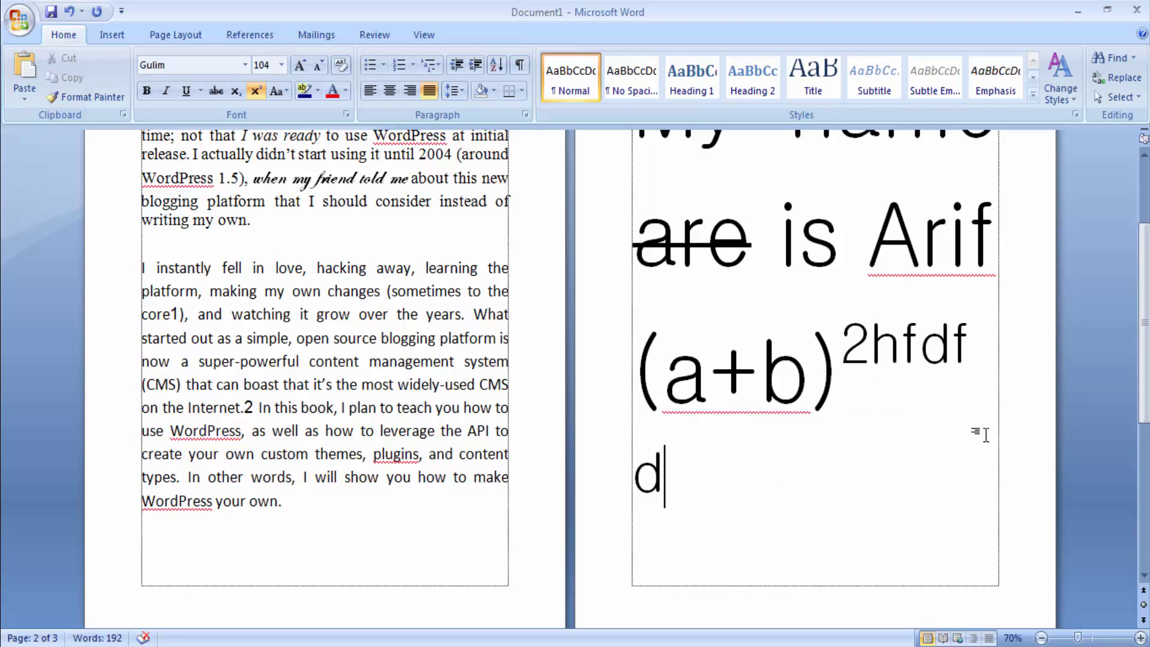
key("BackSpace")
key("BackSpace")
key("BackSpace")
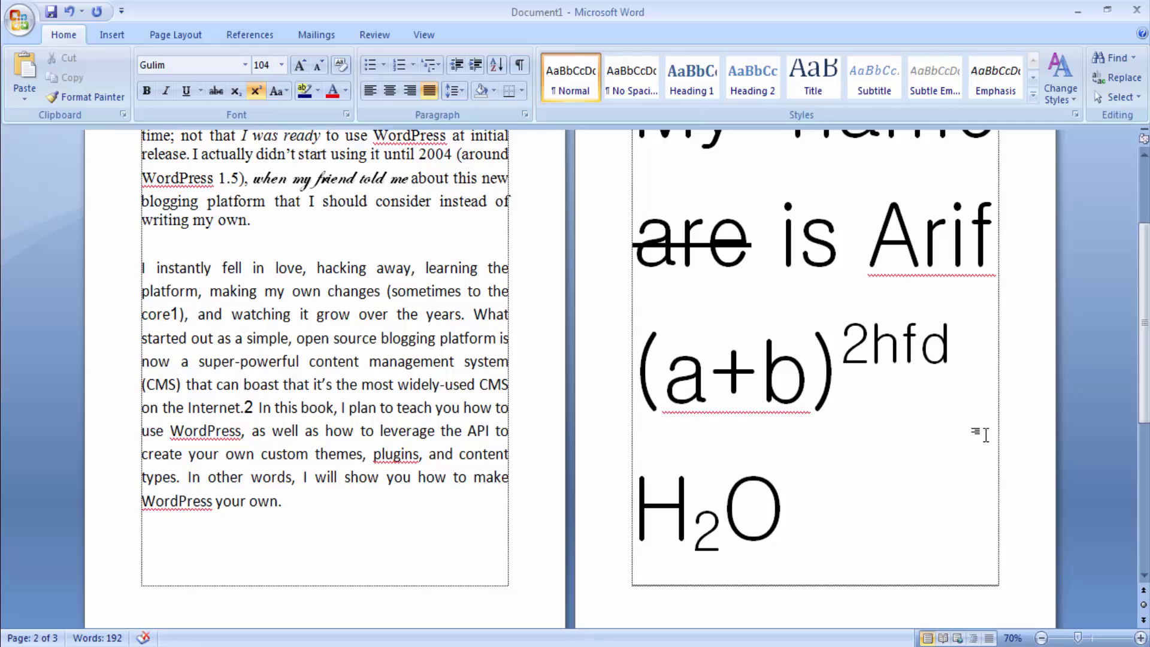
key("BackSpace")
key("BackSpace")
key("BackSpace")
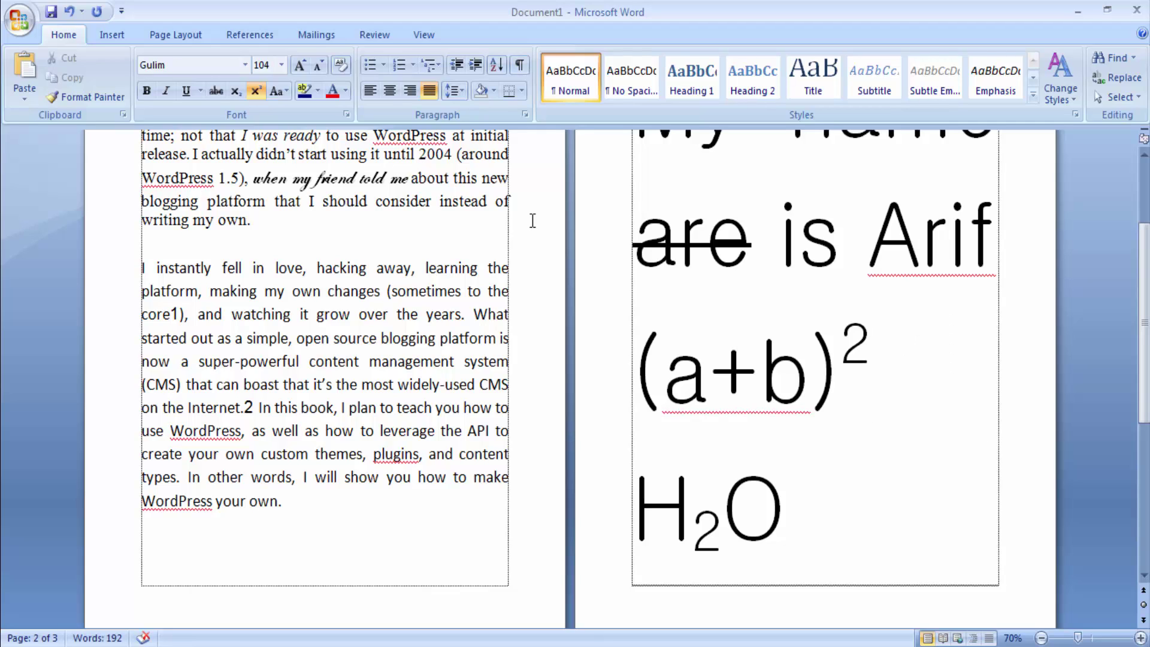
Step: Turn off superscript after the squared "(a+b)" expression and add "=" at normal text level
left_click(257, 92)
type("=")
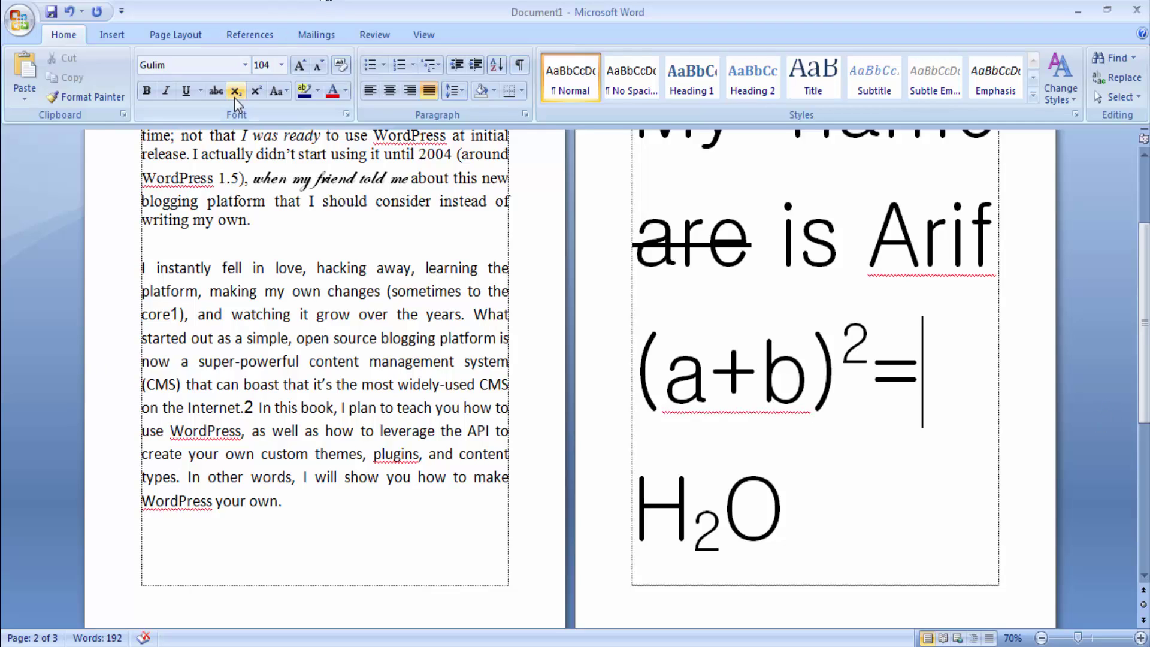
scroll(934, 434, "up", 2)
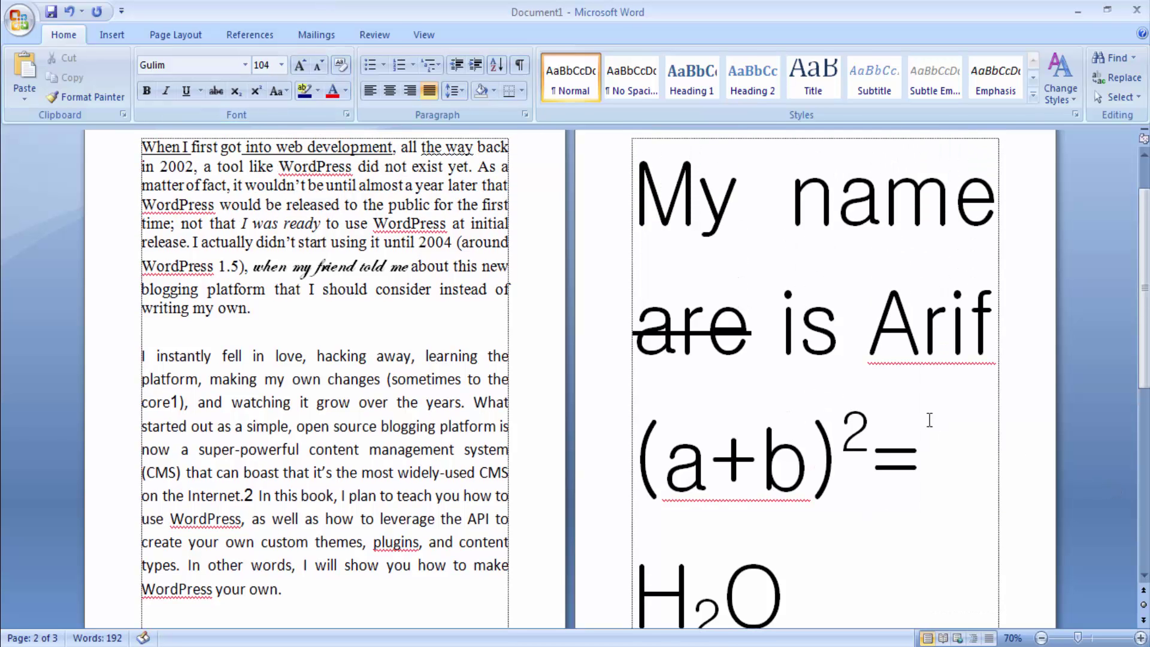
scroll(413, 270, "up", 1)
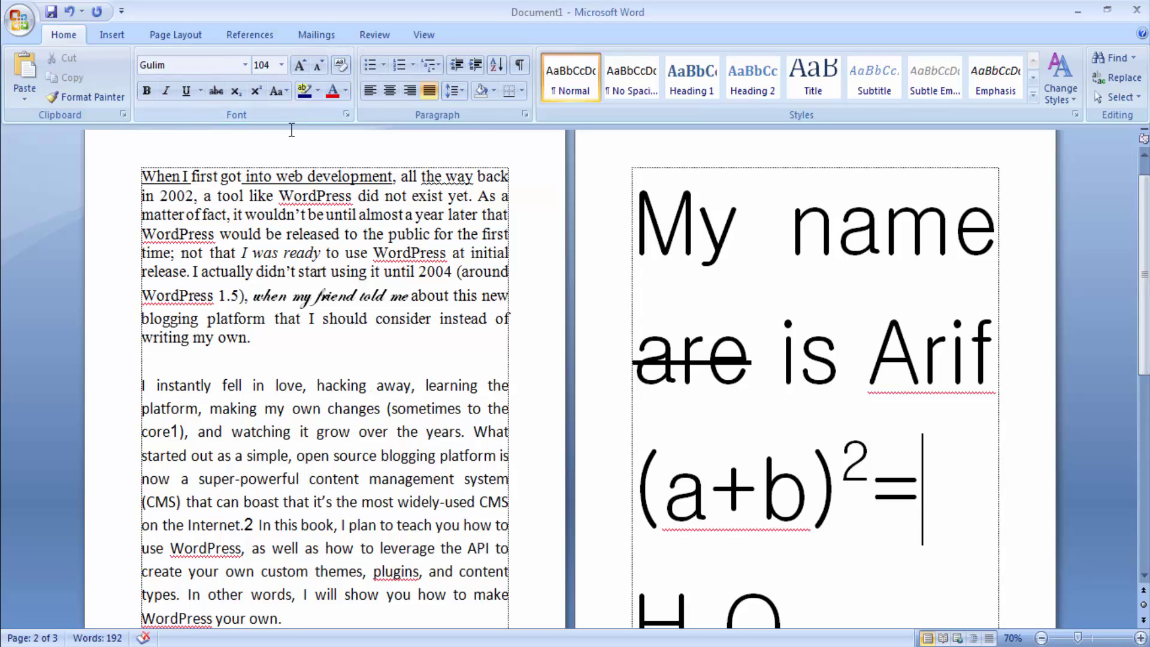
left_click(288, 91)
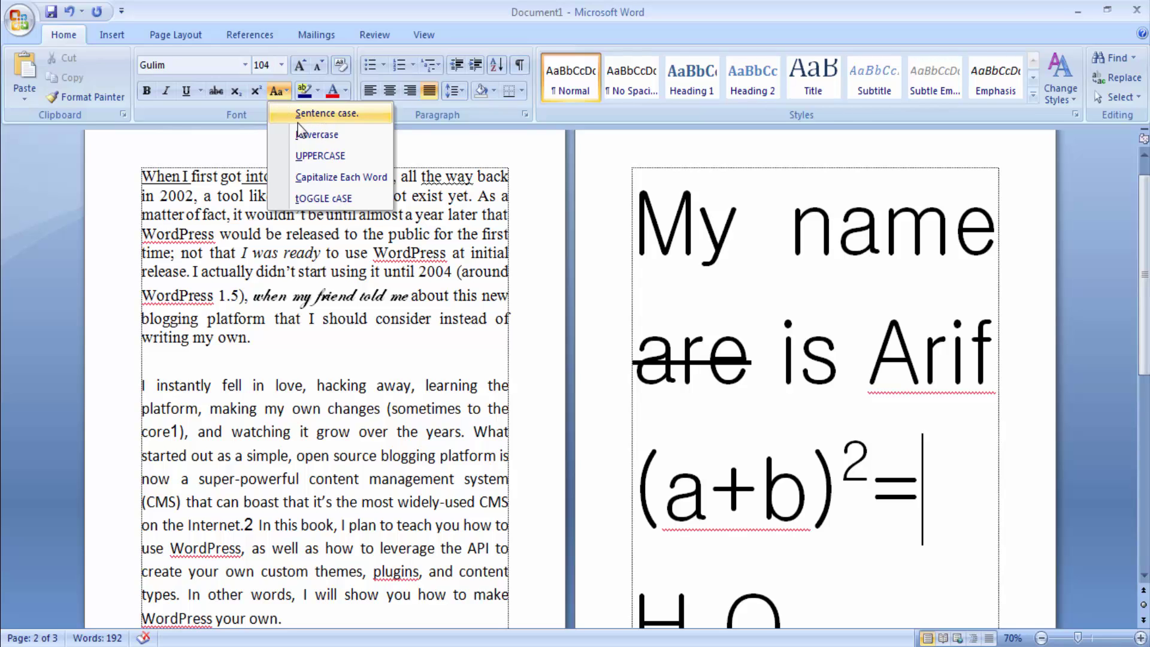
left_click(323, 176)
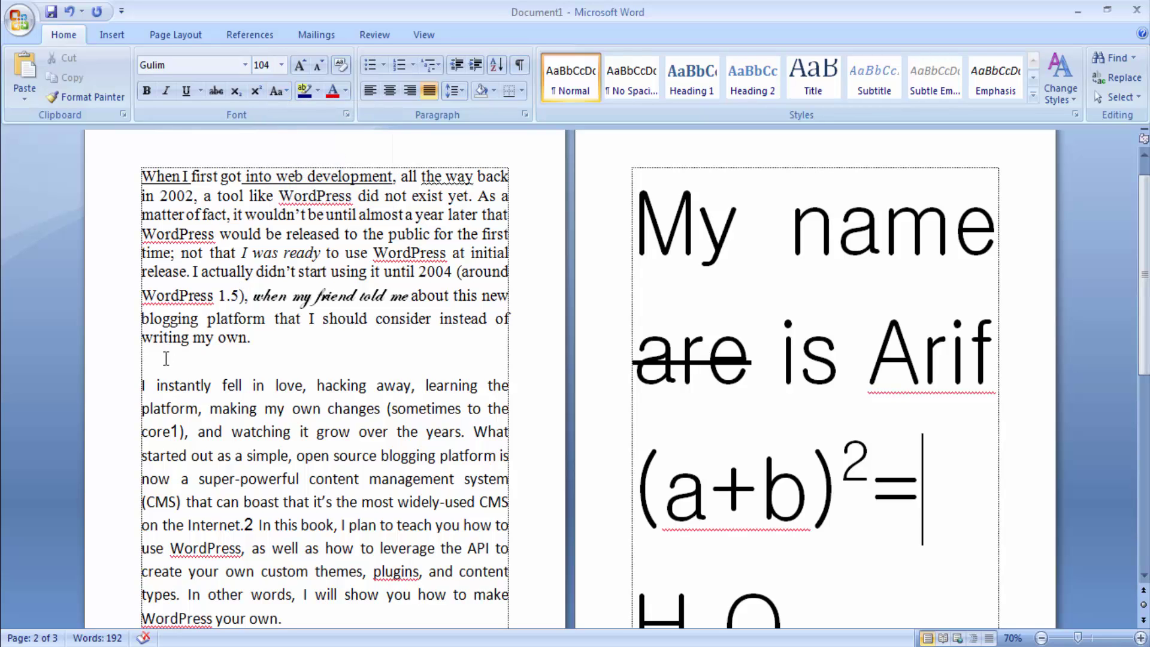
left_click_drag(143, 386, 180, 400)
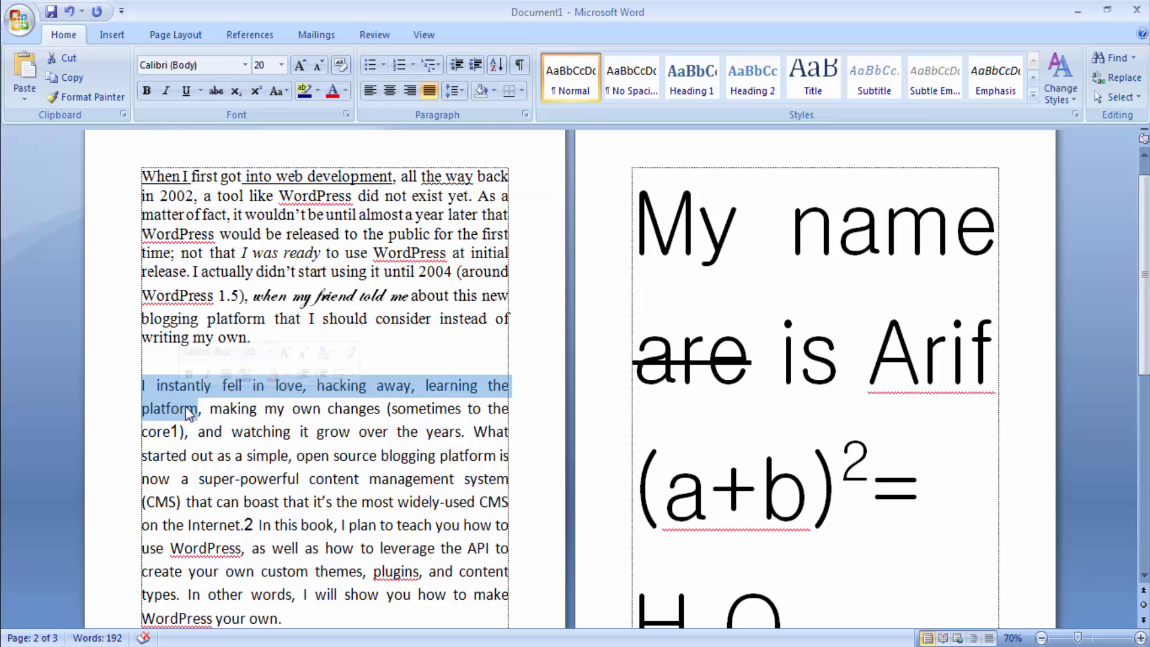
left_click(288, 91)
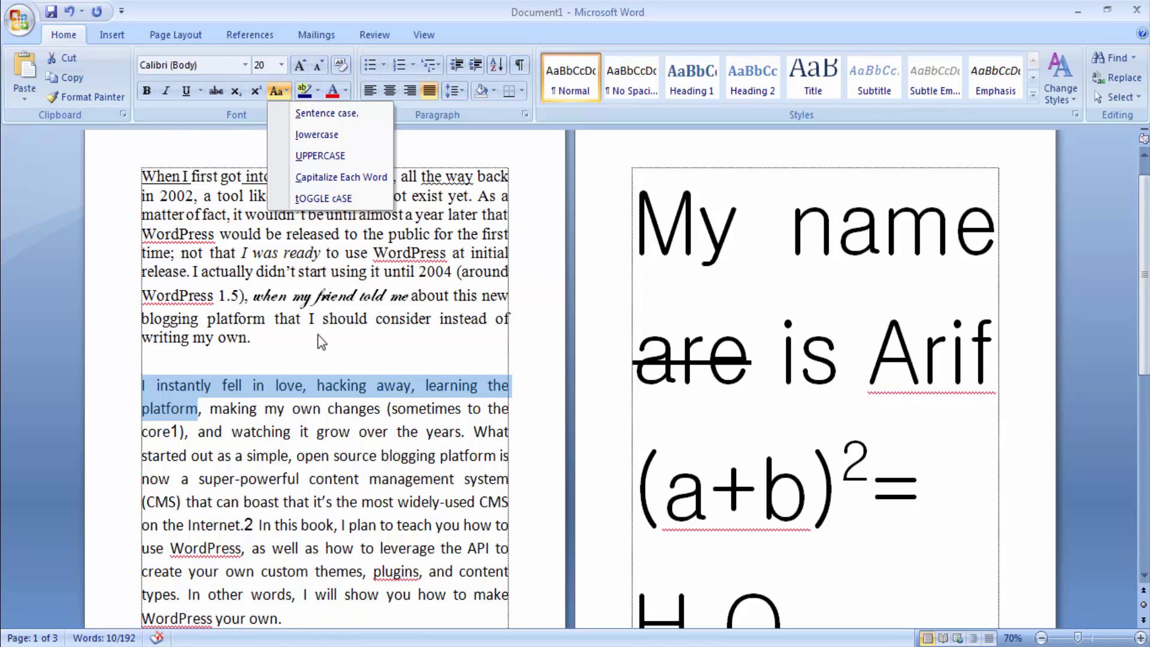
key("Escape")
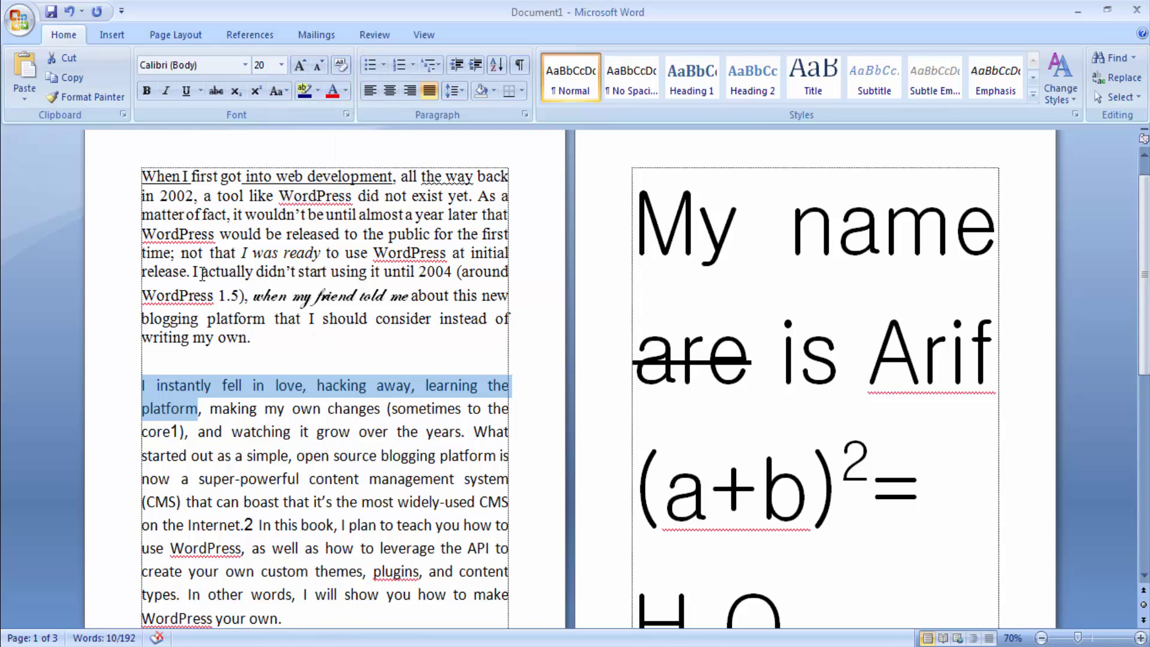
Step: Change "I actually didn't start using it until 2004" in the first paragraph to lowercase and then to uppercase
left_click_drag(194, 272, 201, 273)
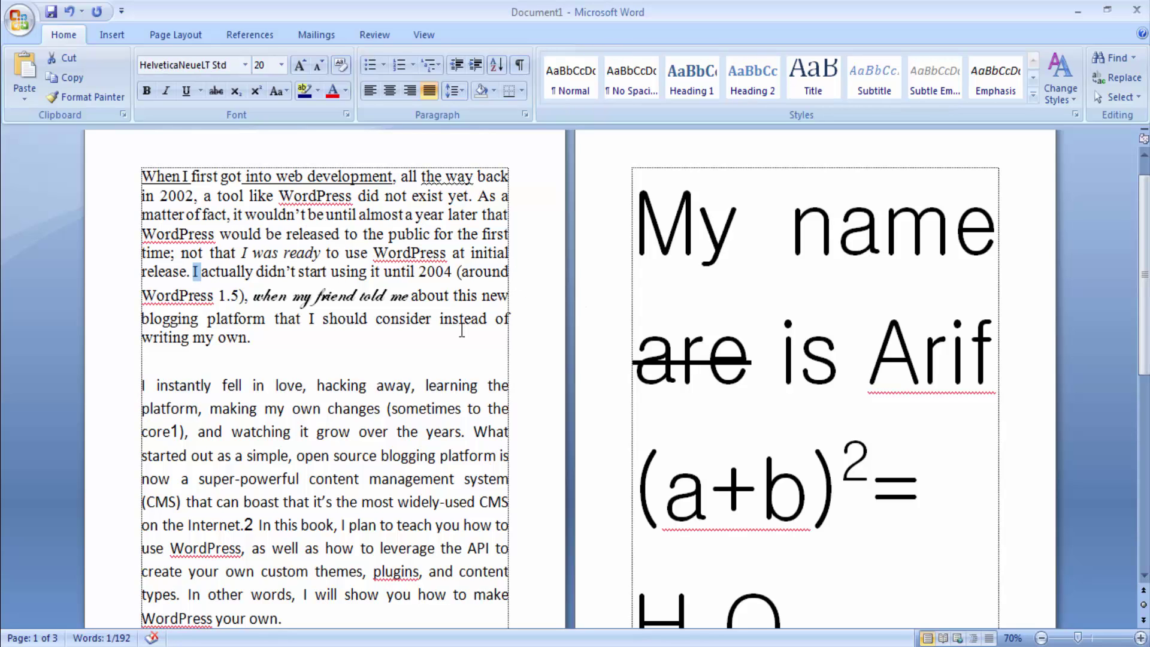
left_click(191, 268)
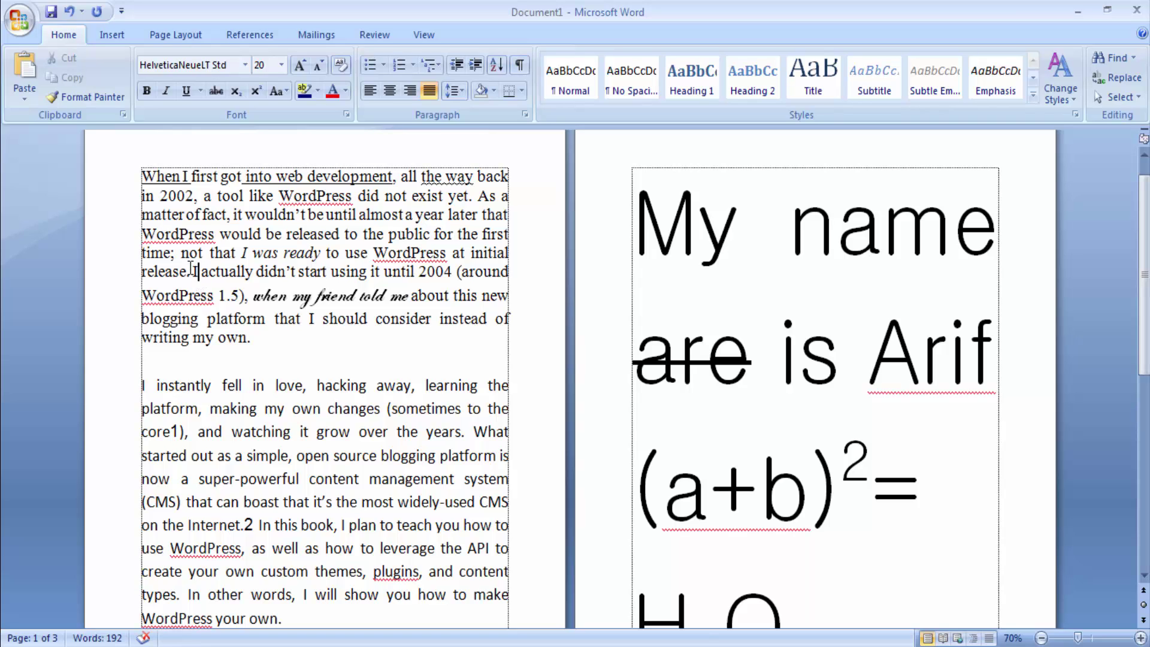
left_click_drag(193, 270, 450, 276)
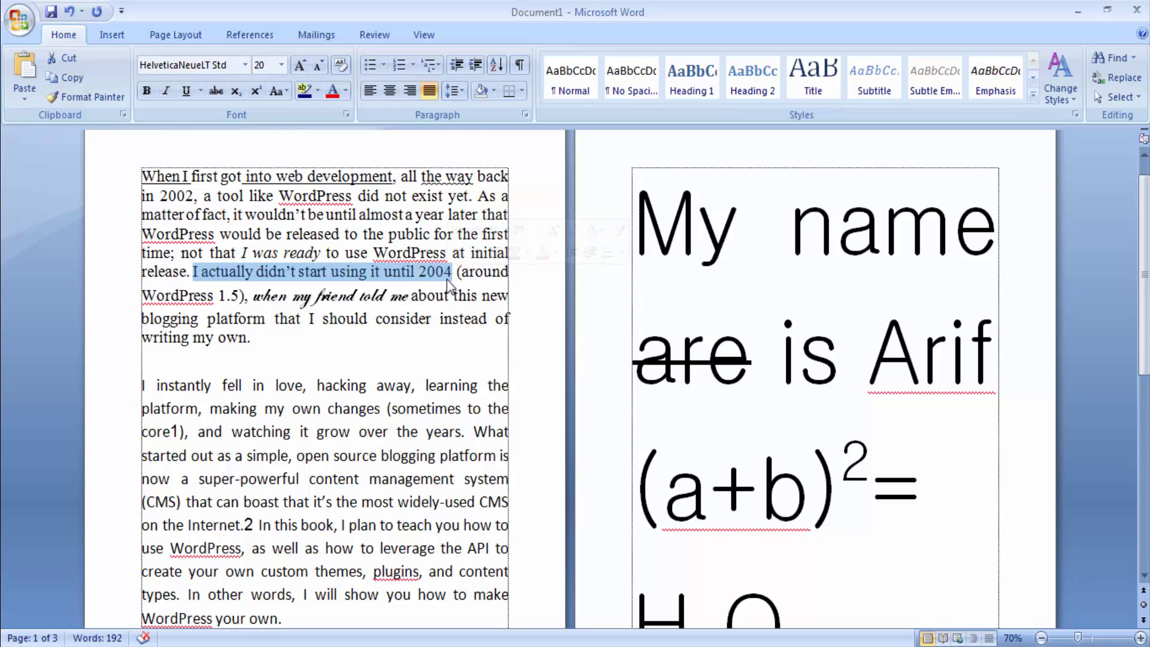
left_click(287, 91)
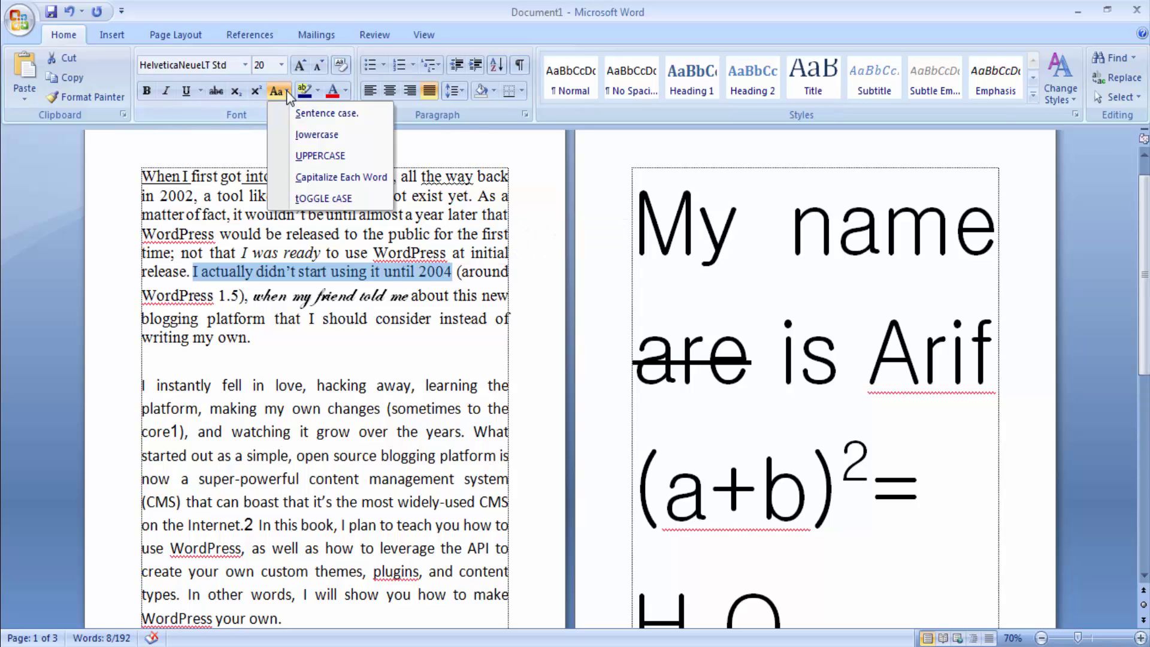
left_click(333, 140)
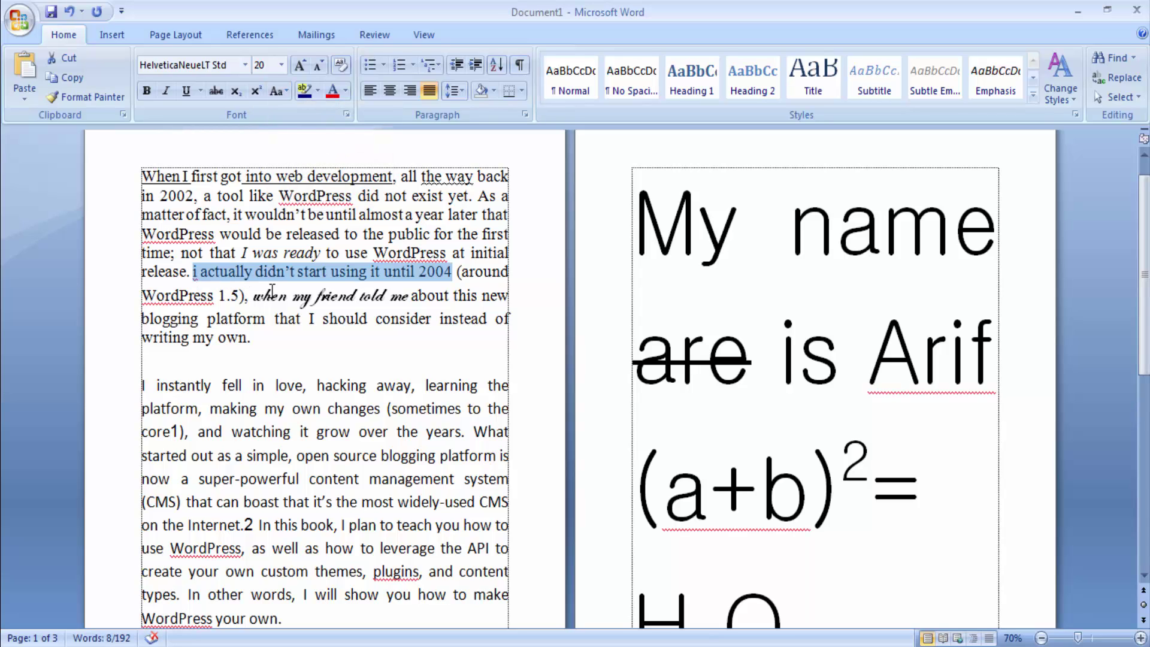
left_click(287, 92)
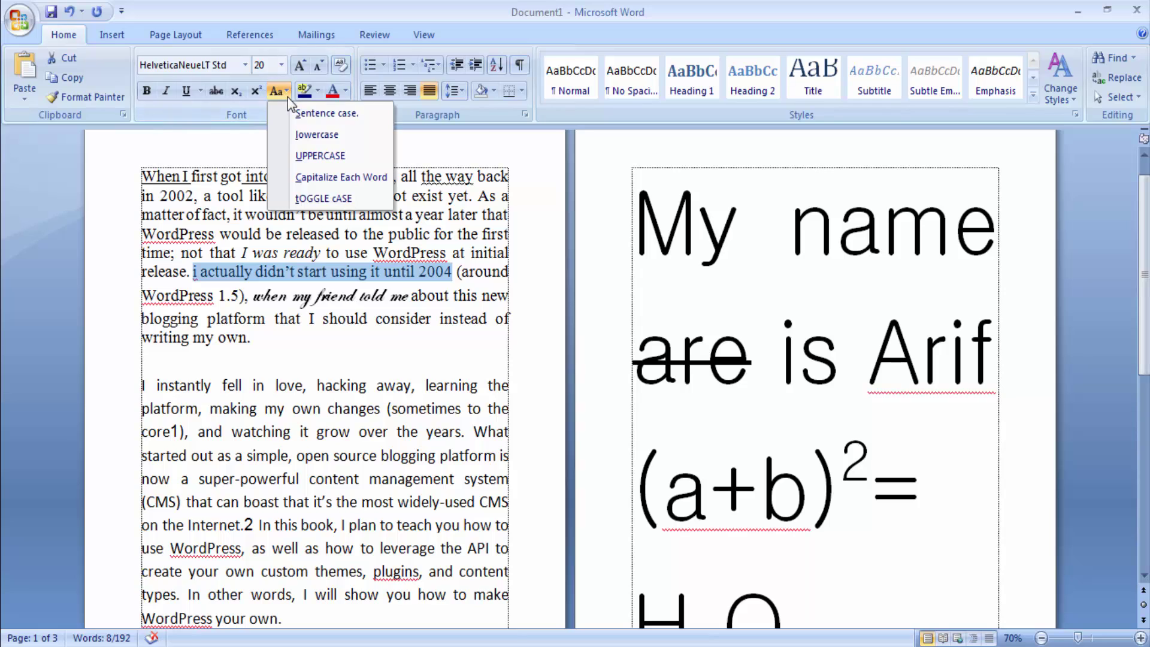
left_click(320, 157)
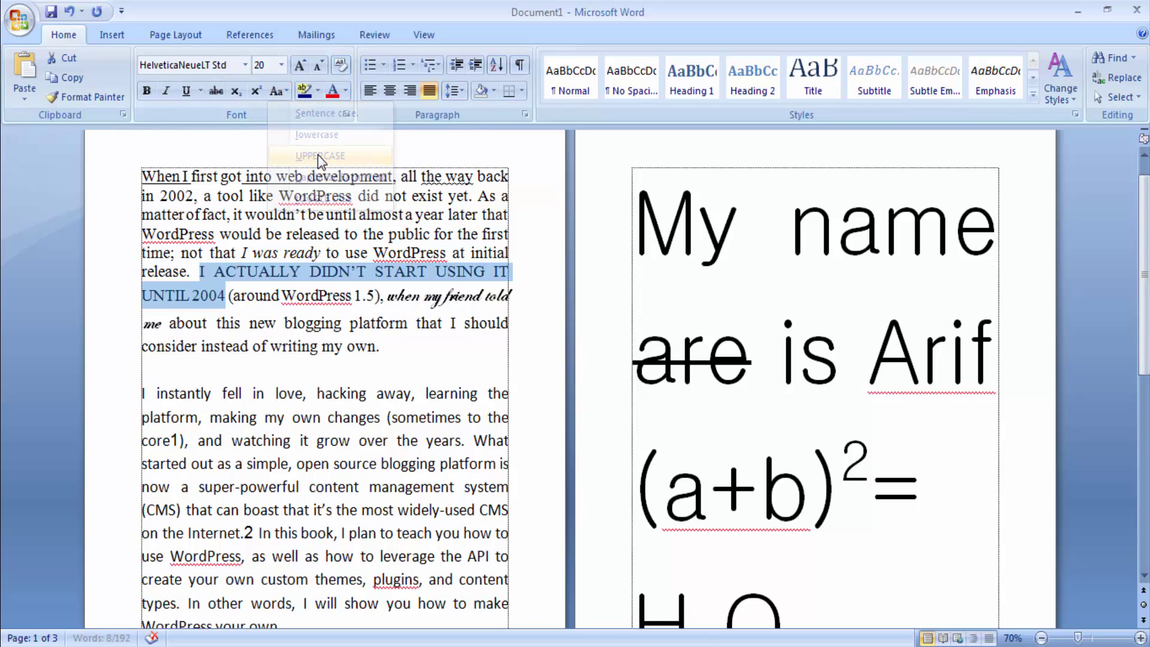
Step: Apply Capitalize Each Word and then Toggle Case to the selected words "I actually didn't start using it until 2004"
left_click(288, 89)
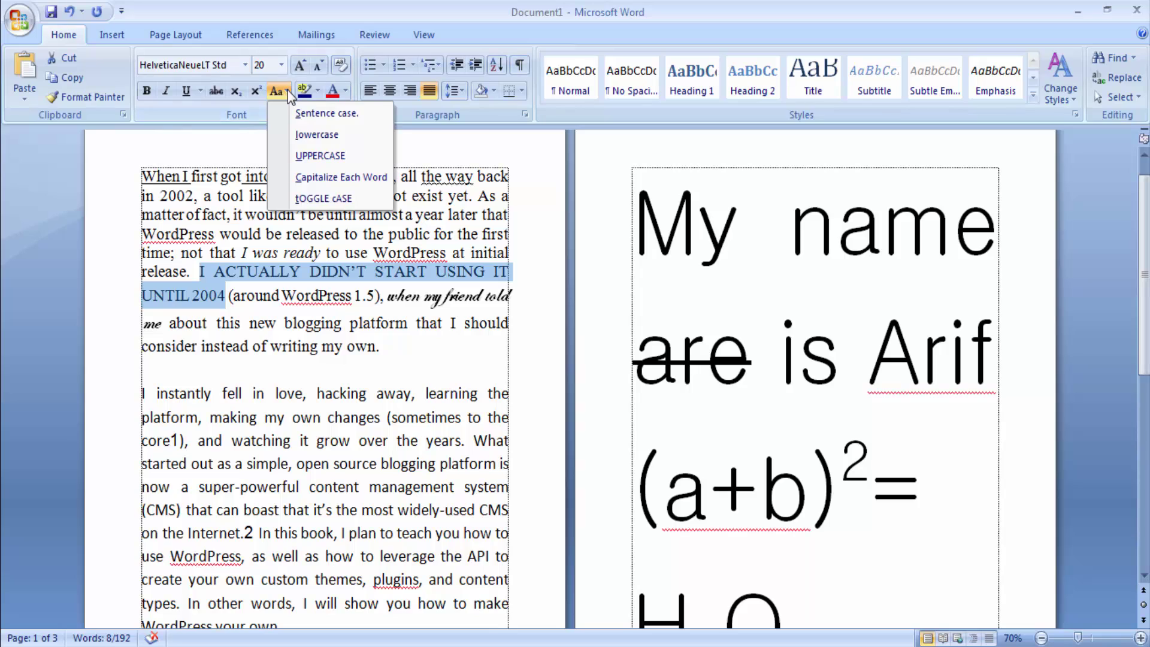
left_click(366, 179)
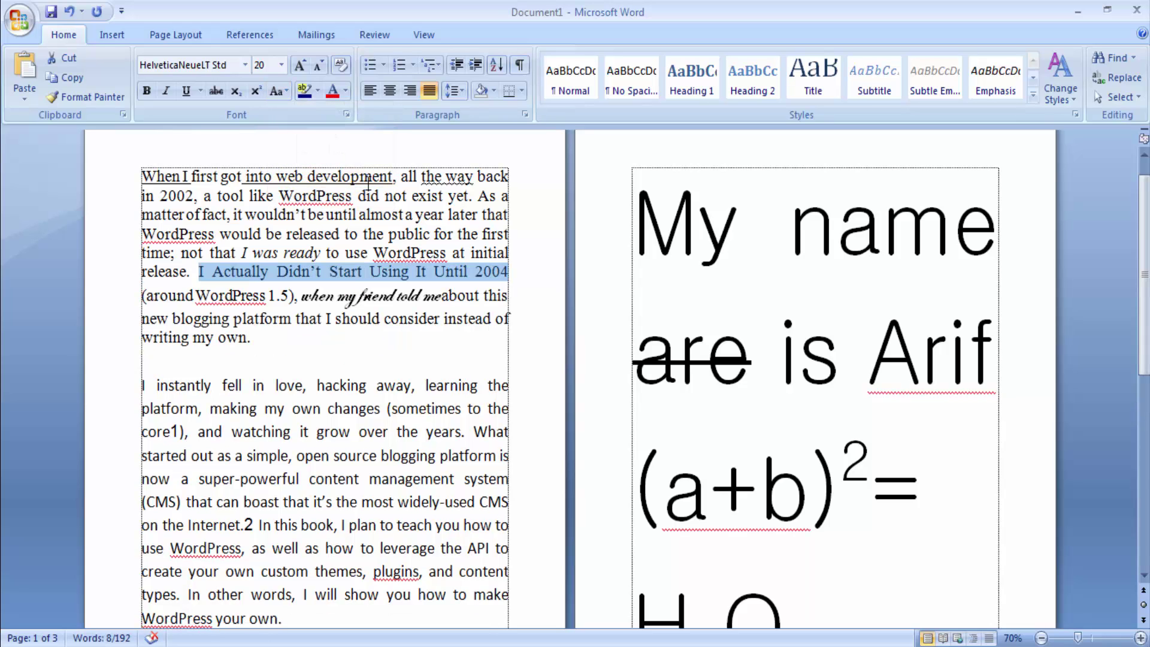
left_click(287, 92)
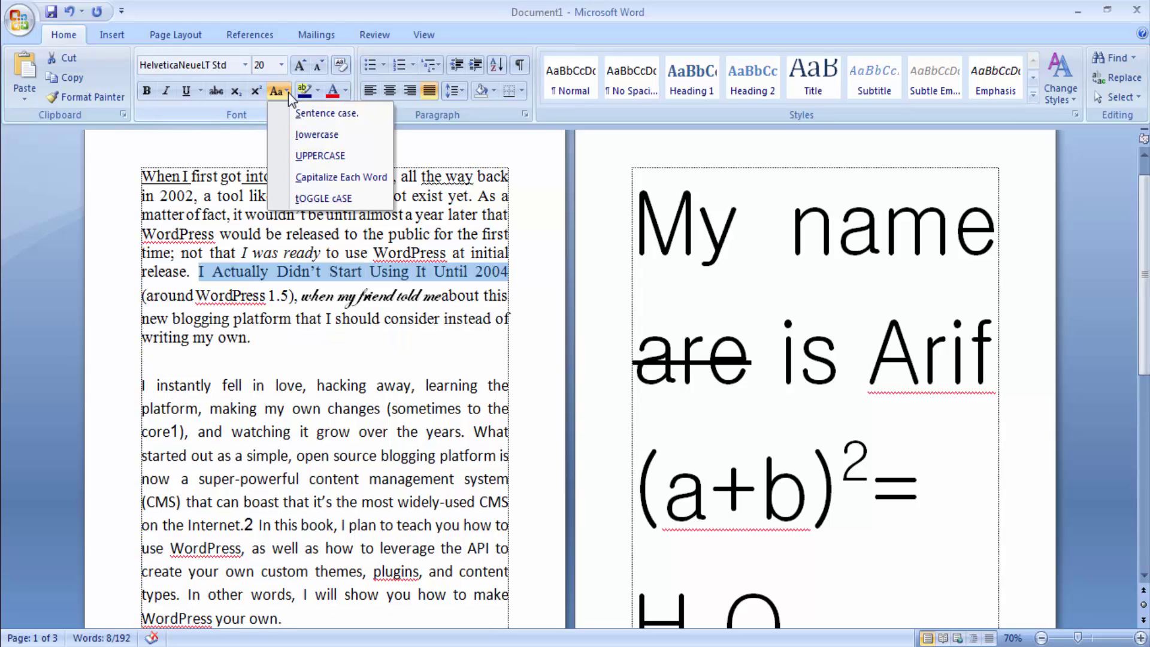
left_click(350, 199)
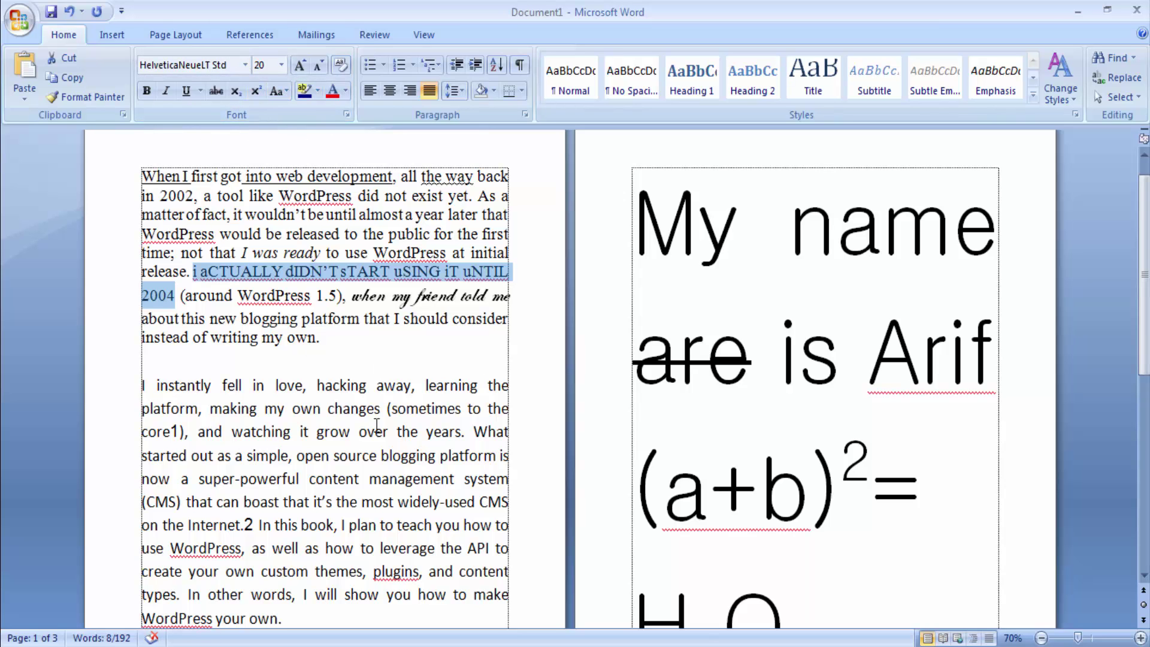
scroll(402, 436, "down", 1)
scroll(402, 436, "down", 2)
scroll(403, 435, "up", 4)
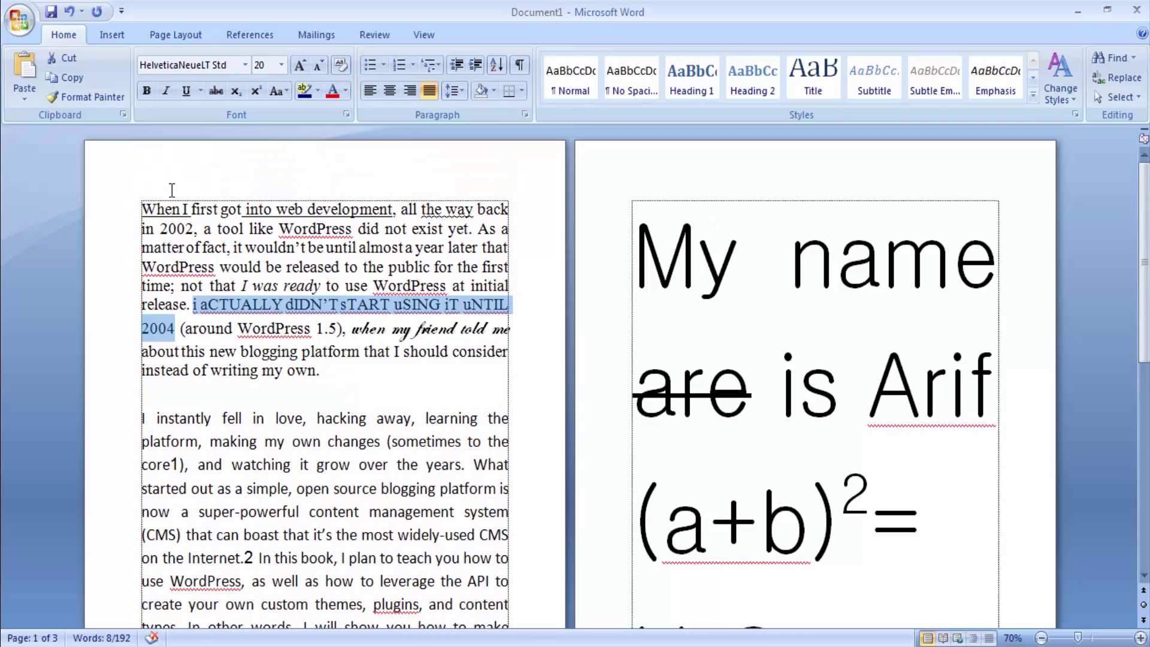
left_click_drag(143, 209, 255, 556)
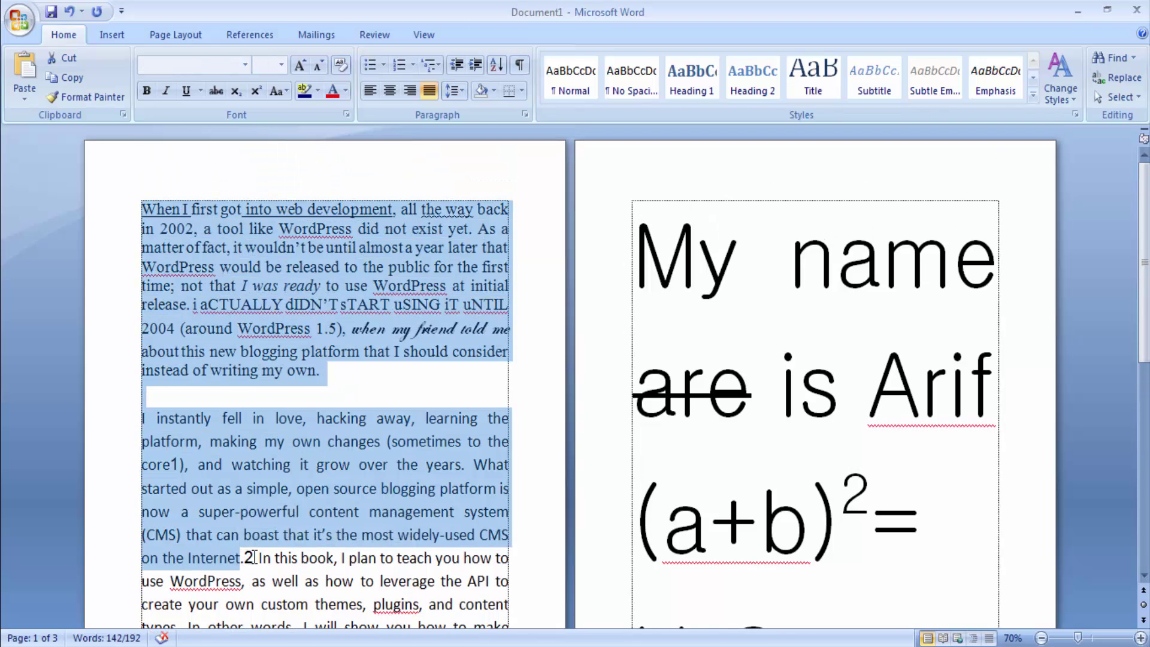
scroll(258, 556, "down", 1)
left_click_drag(329, 600, 143, 146)
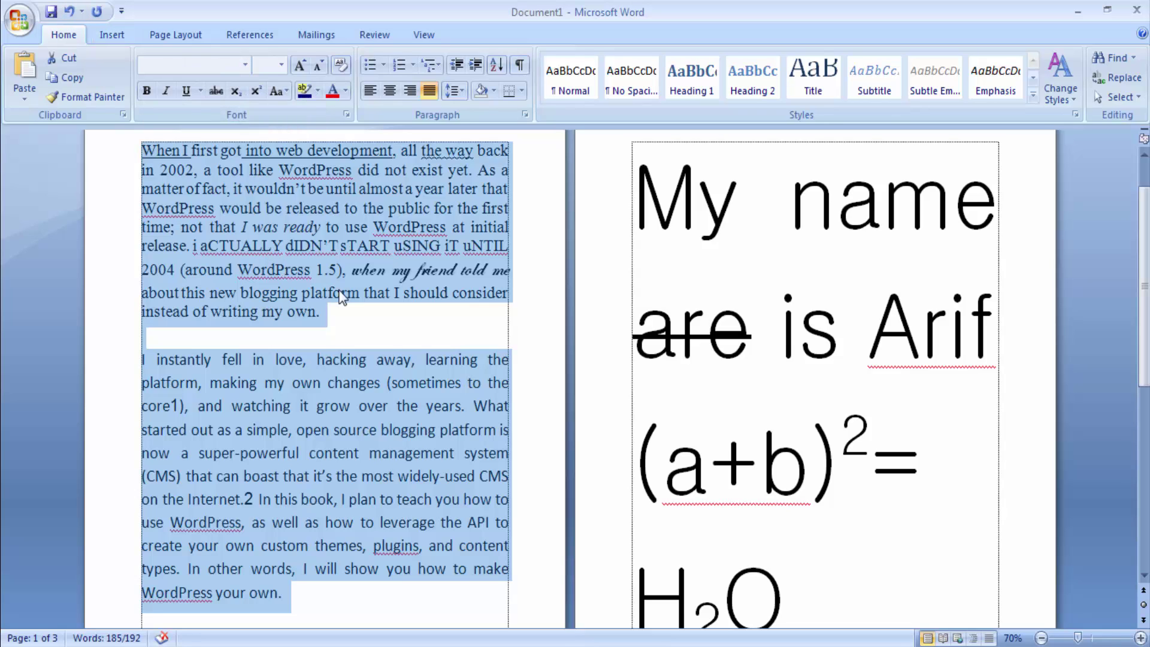
left_click(288, 93)
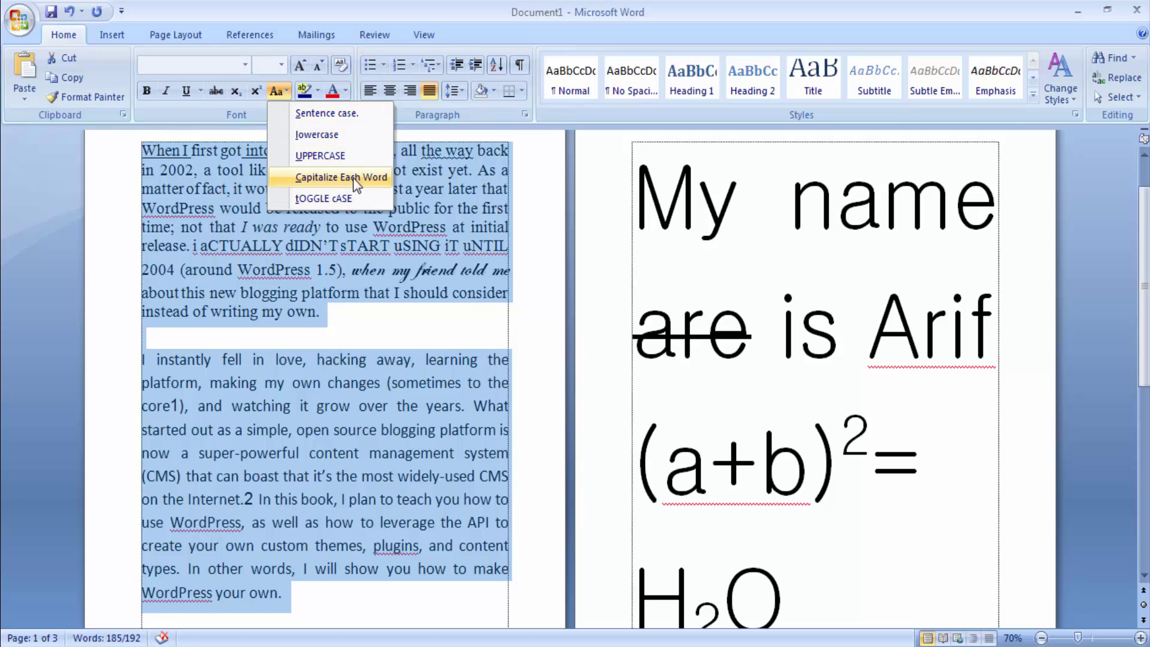
key("Escape")
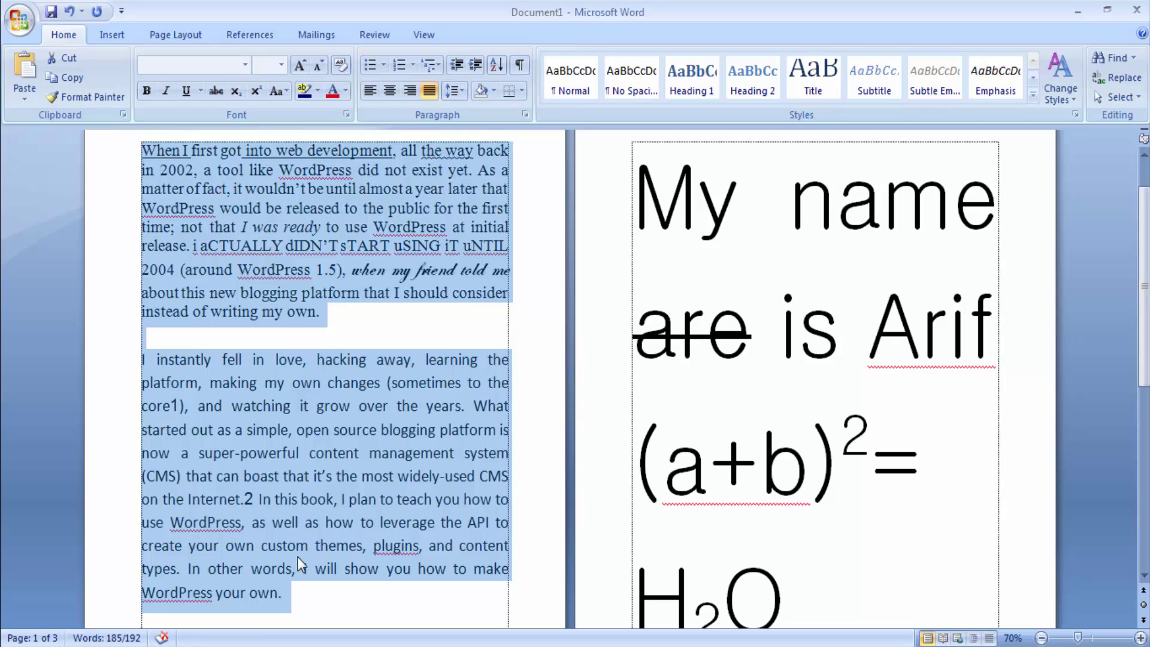
left_click(437, 364)
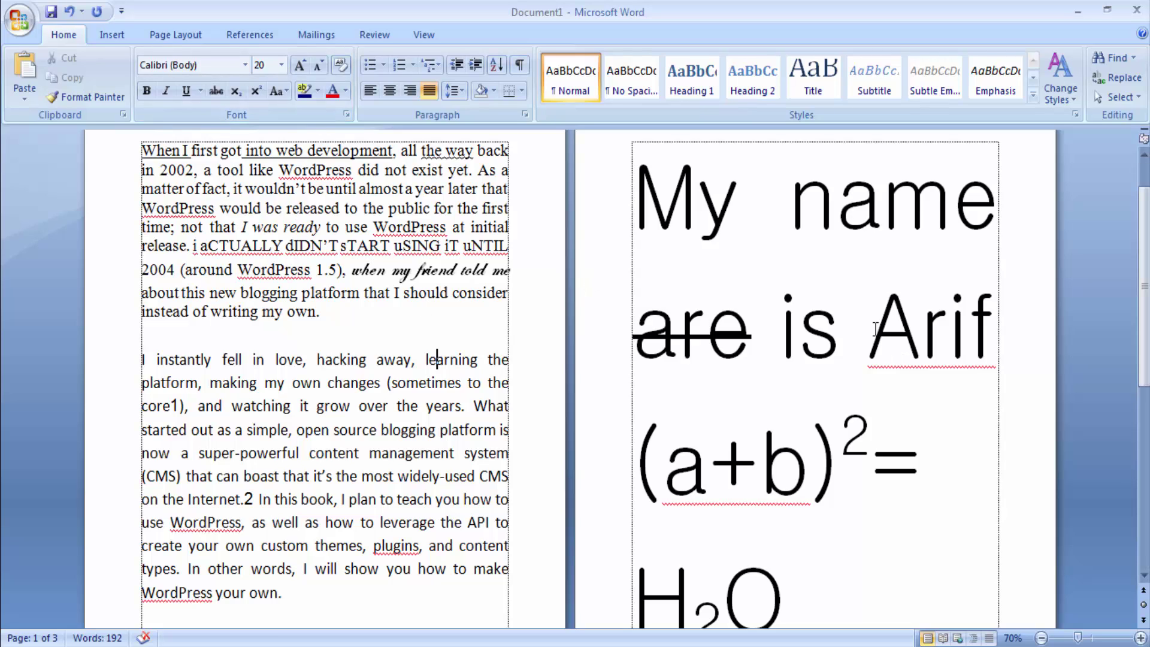
Step: Highlight the person's name in the second-page sentence in dark blue
left_click_drag(874, 328, 994, 329)
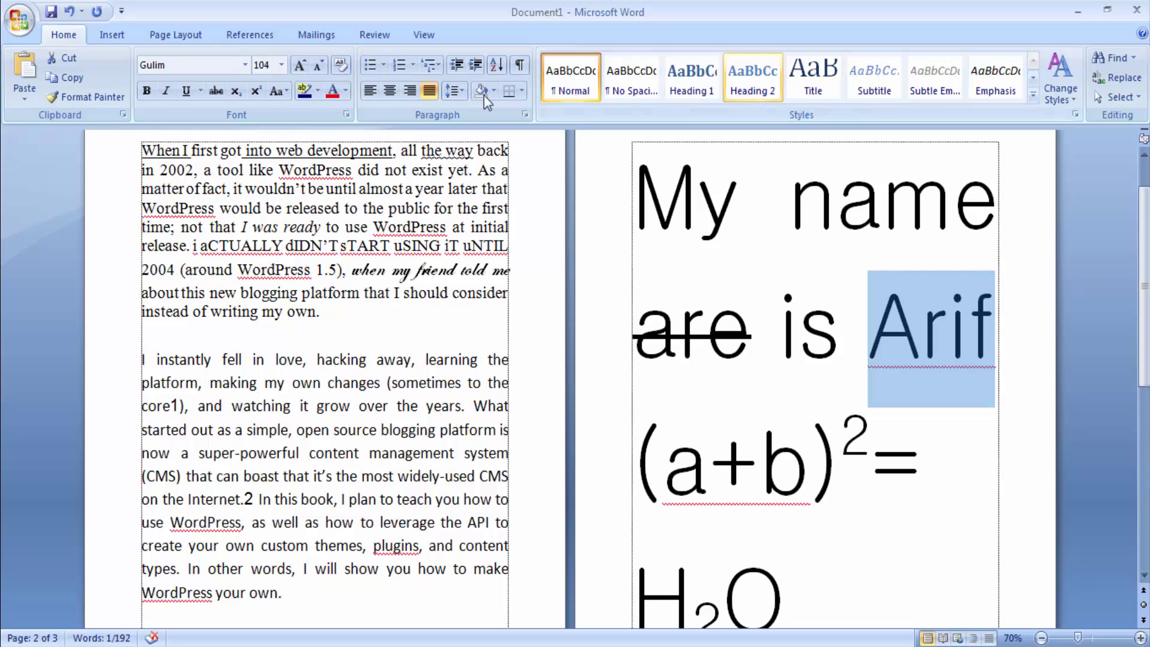
left_click(305, 92)
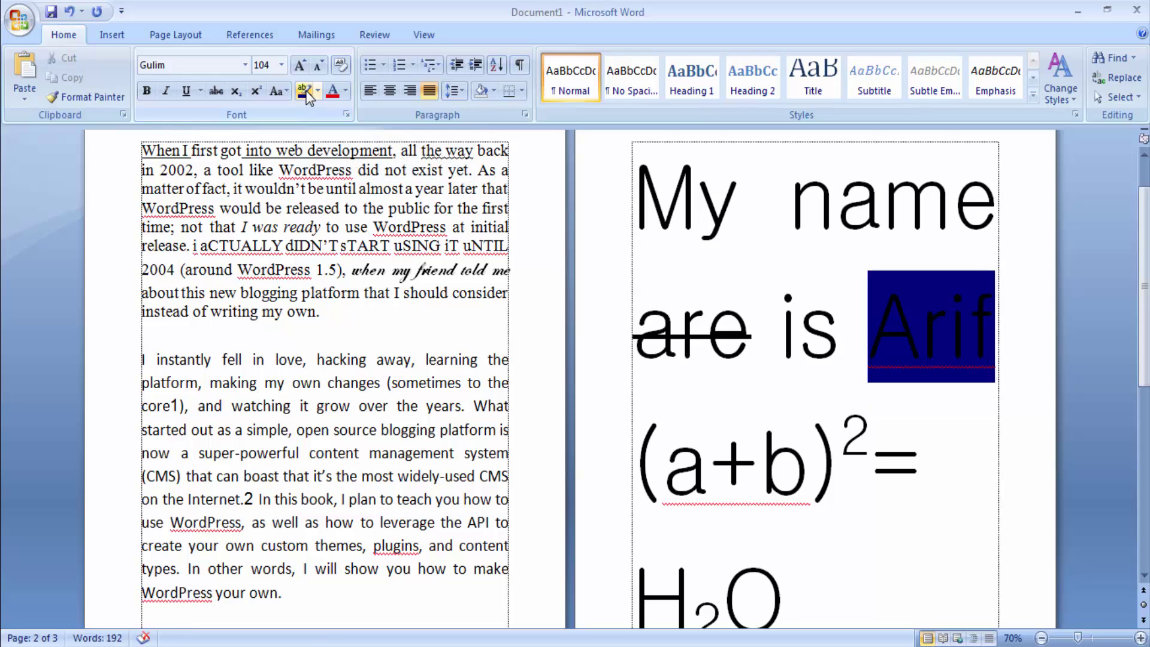
left_click(1019, 411)
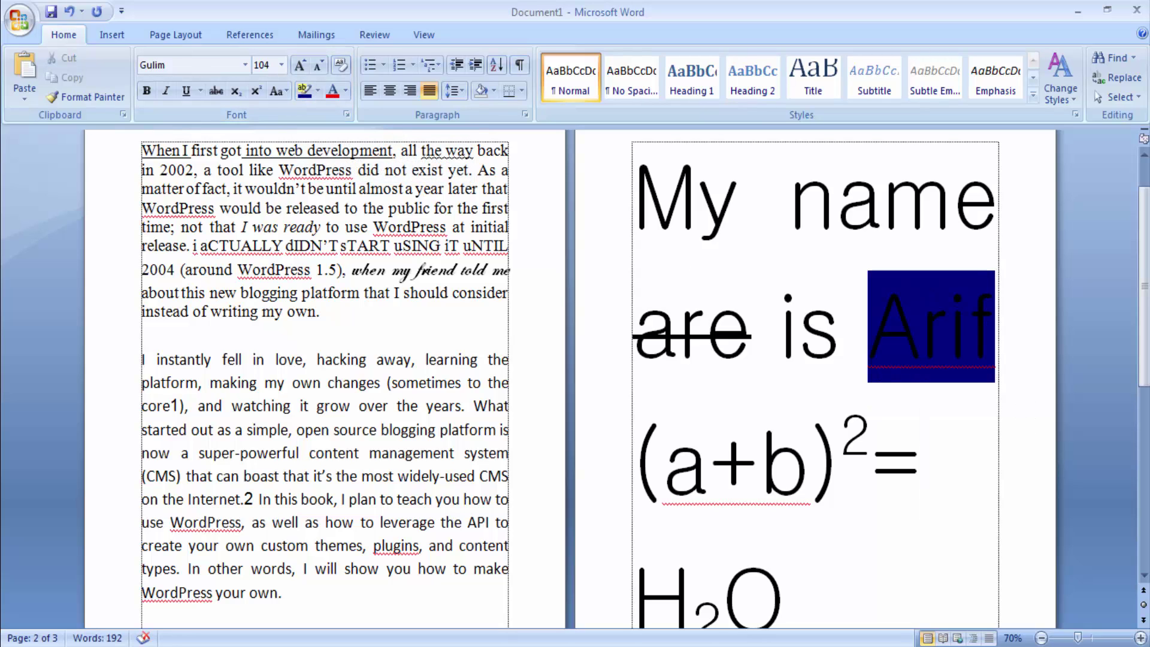
Step: Change the highlight on the person's name in the second-page sentence to yellow
left_click(950, 326)
left_click_drag(868, 326, 993, 328)
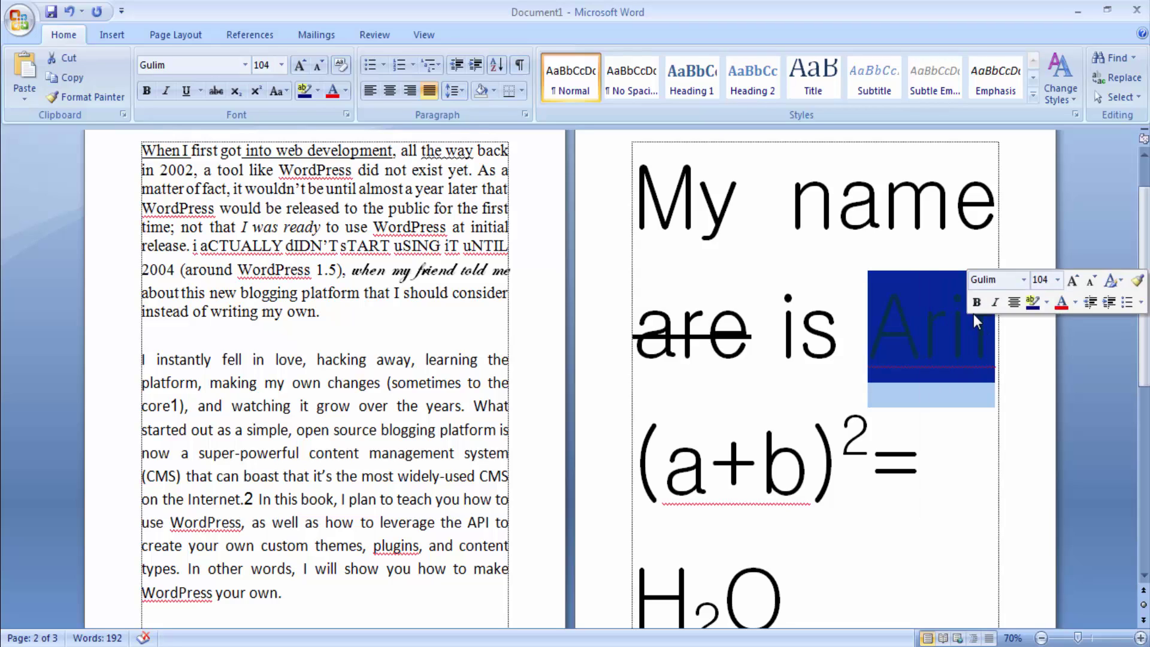
left_click(318, 91)
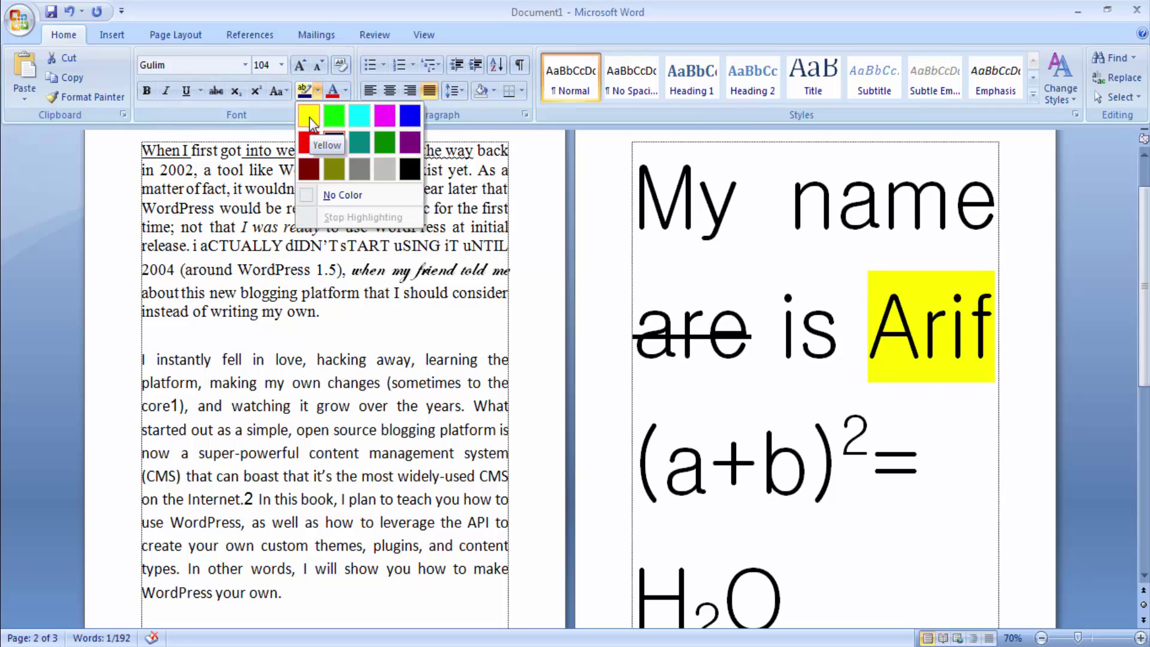
left_click(309, 120)
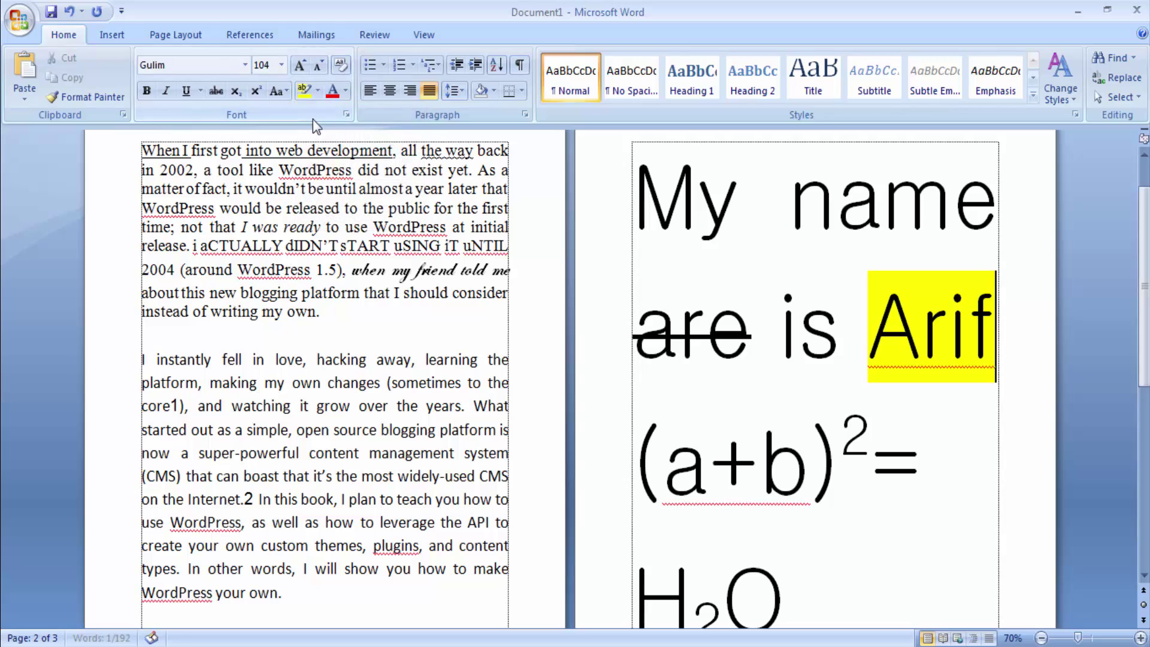
left_click(940, 412)
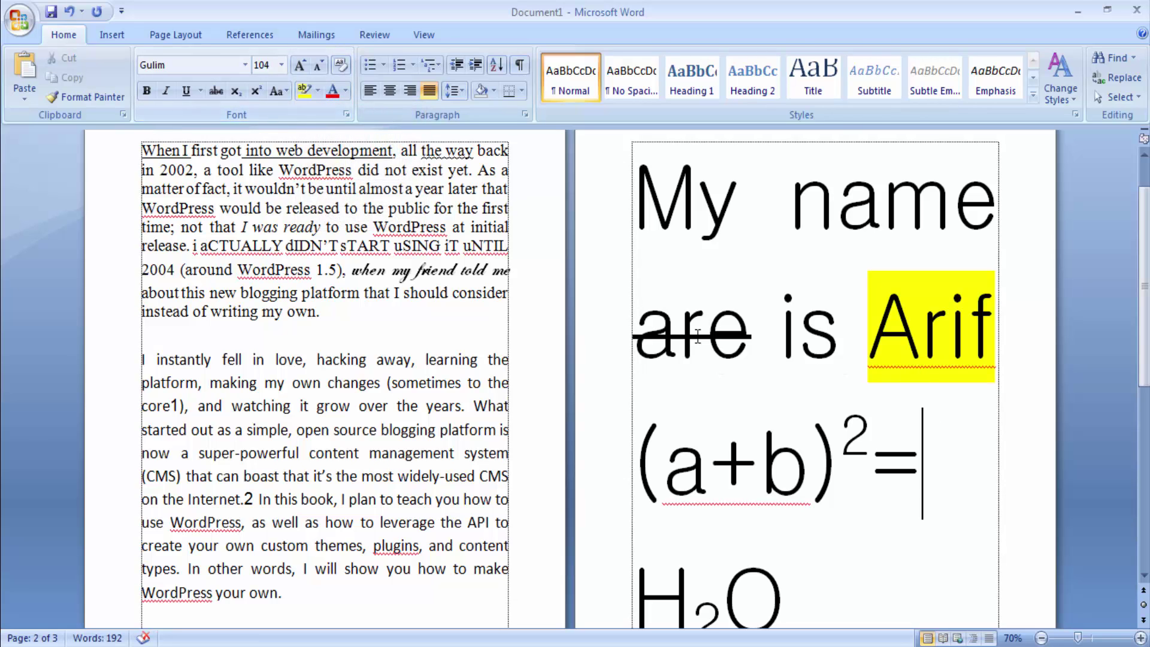
Step: Highlight the word "My" at the start of the second-page sentence in light gray
left_click_drag(650, 205, 729, 210)
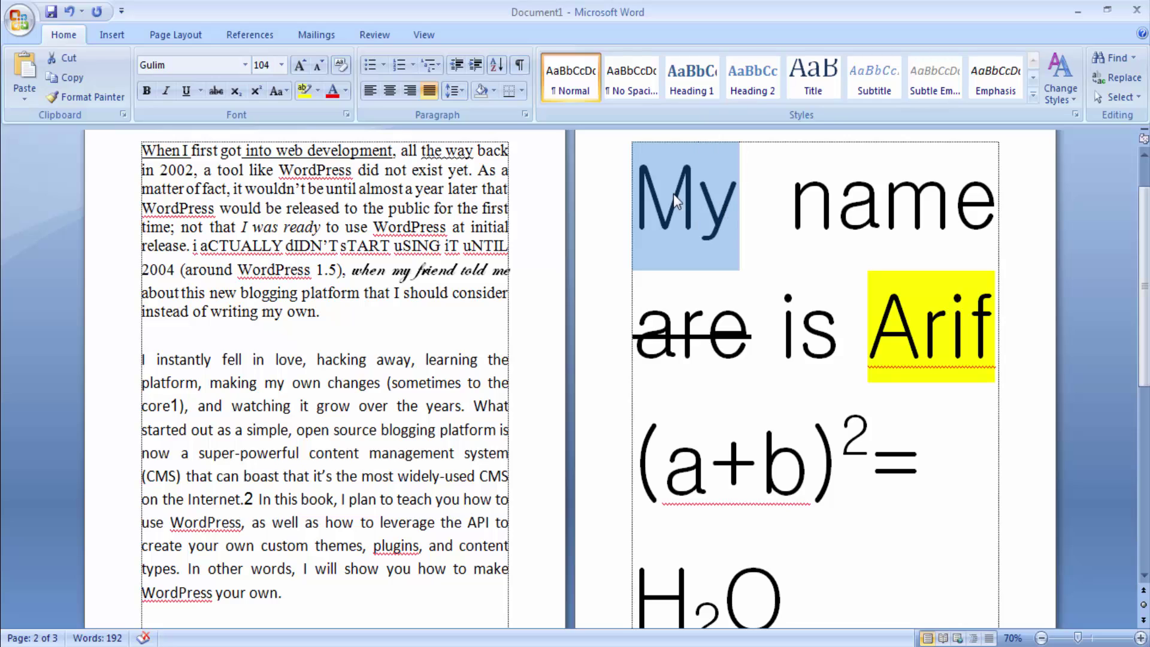
left_click(318, 88)
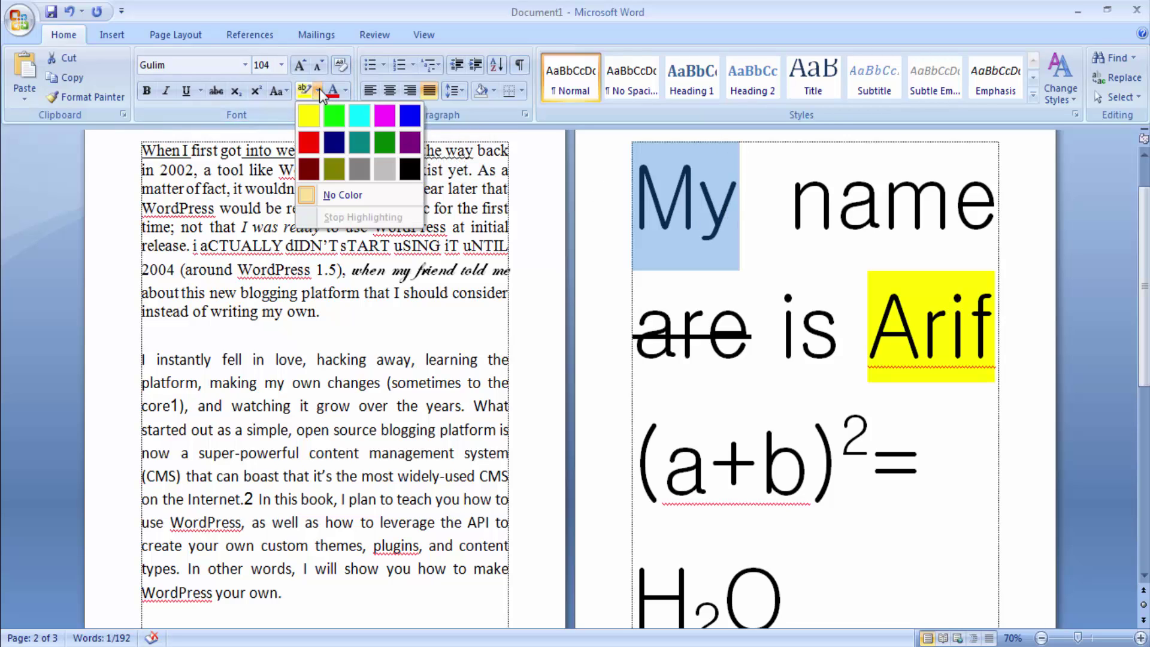
left_click(385, 174)
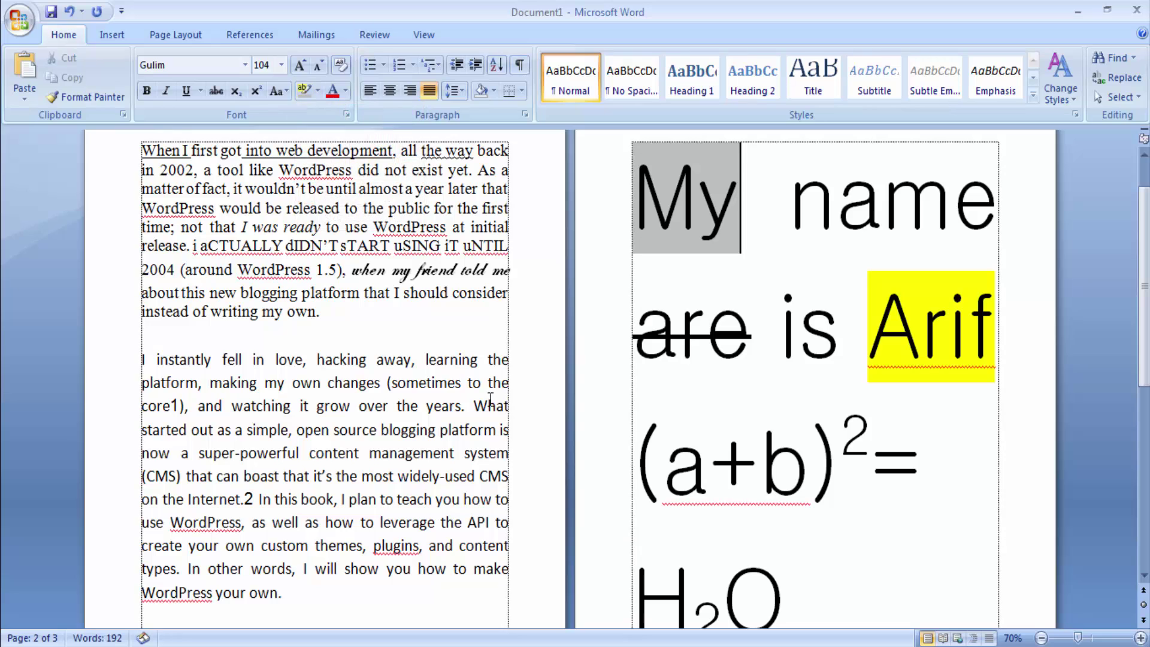
Step: Color "instantly fell in love, hacking away, learning the platform, making my own changes" in the second paragraph red
scroll(856, 547, "down", 1)
left_click(818, 488)
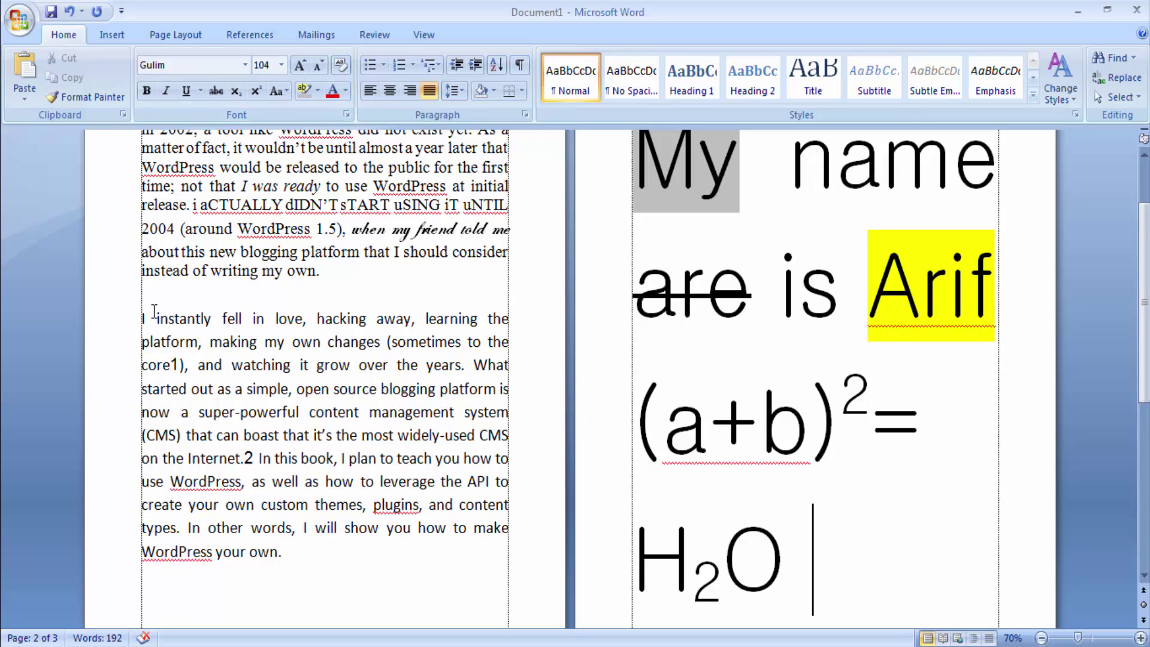
left_click_drag(157, 318, 363, 354)
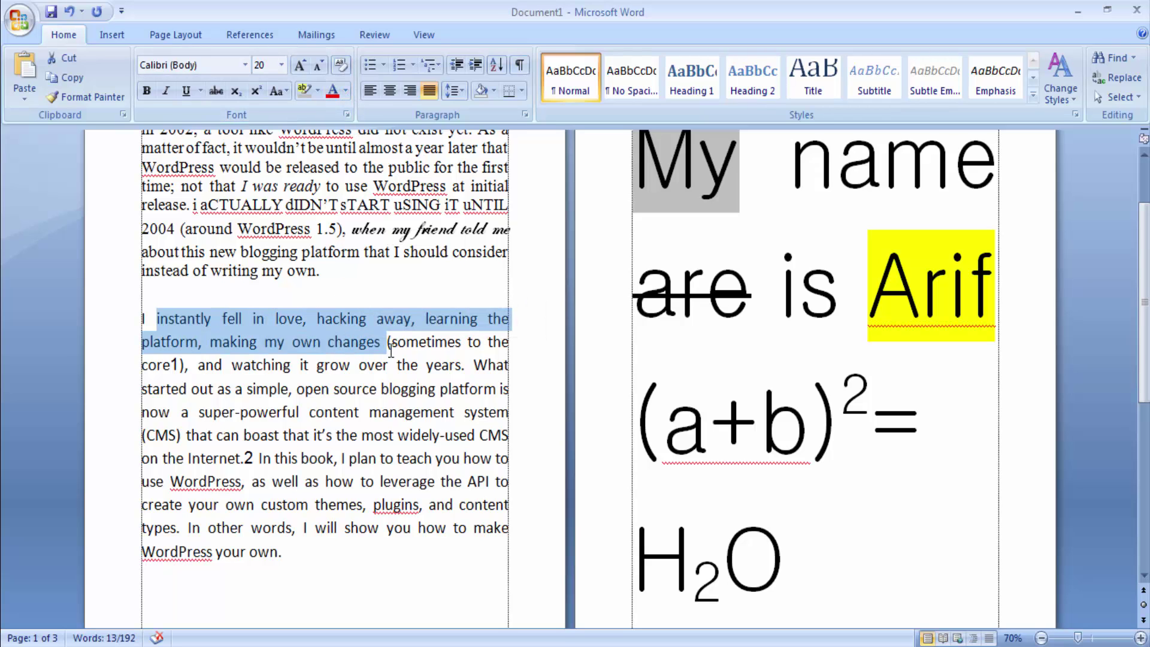
left_click(333, 99)
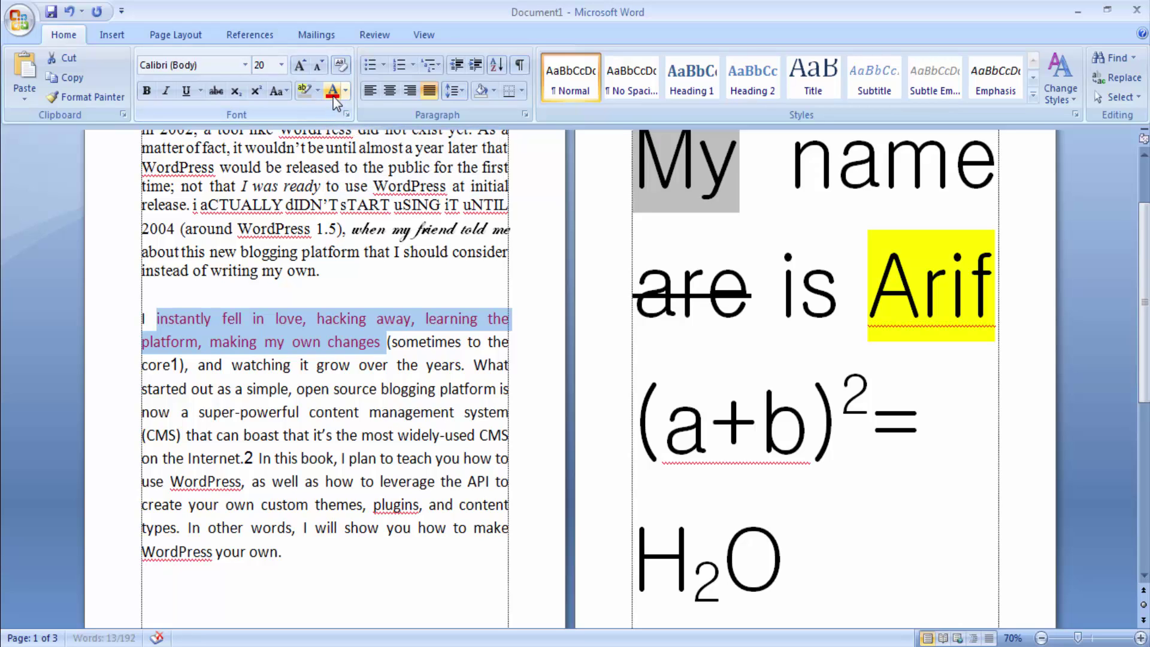
left_click(486, 455)
Step: Set the font color of "open source blogging platform is now a super-powerful content" to the standard purple
left_click_drag(297, 389, 360, 413)
left_click(345, 91)
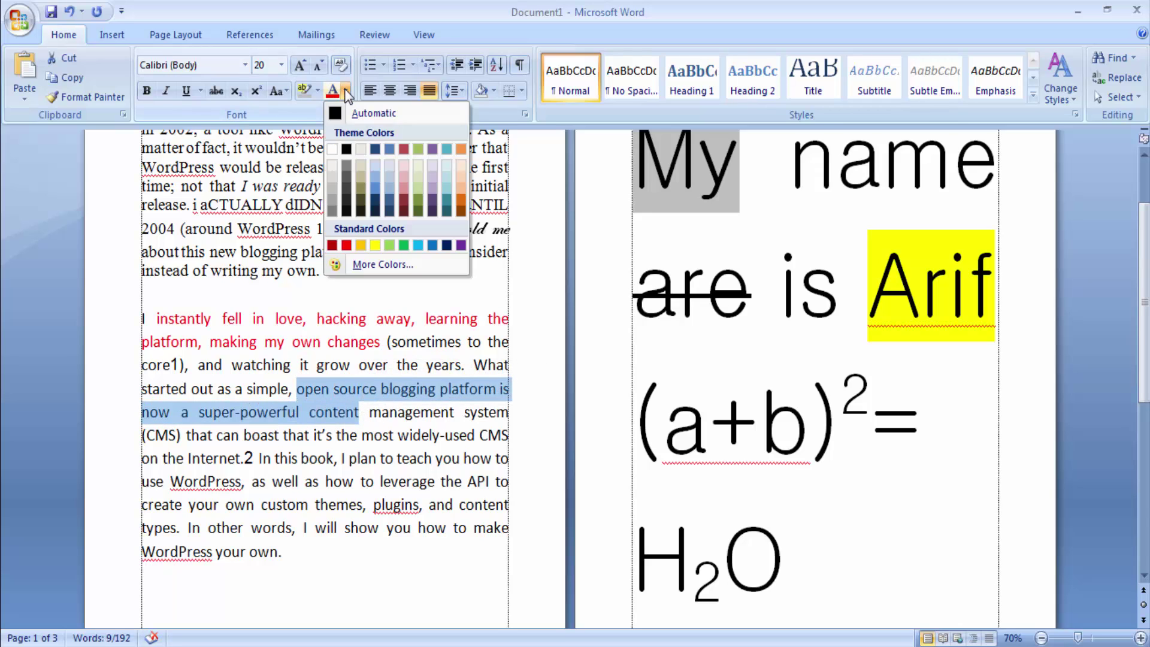
left_click(460, 246)
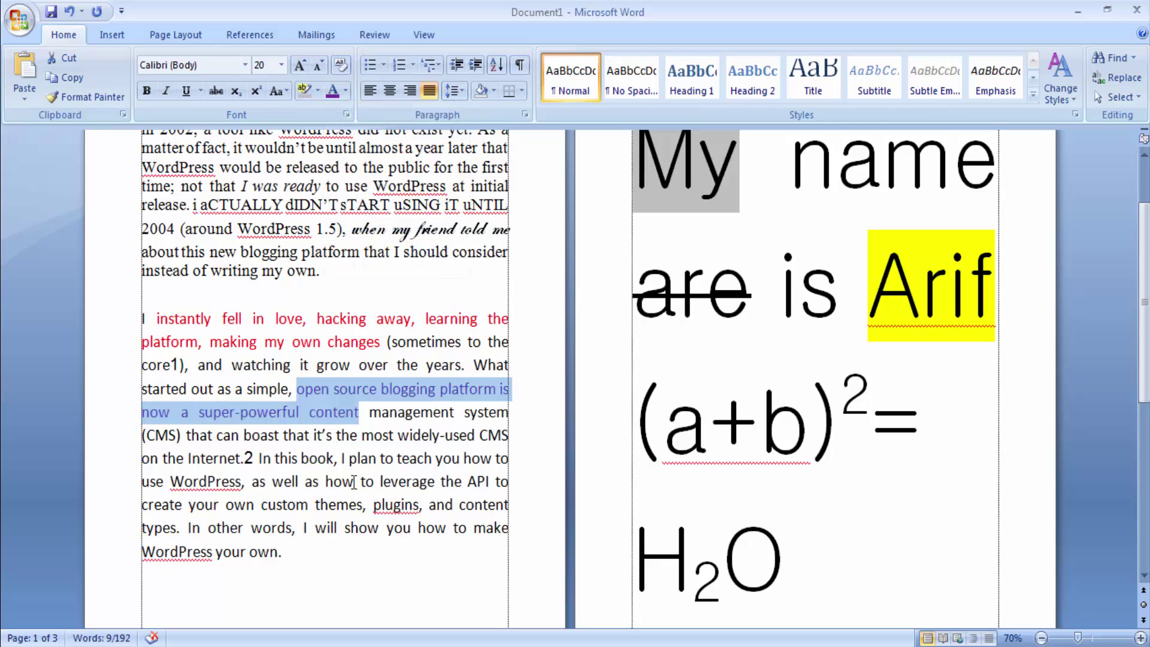
left_click(394, 458)
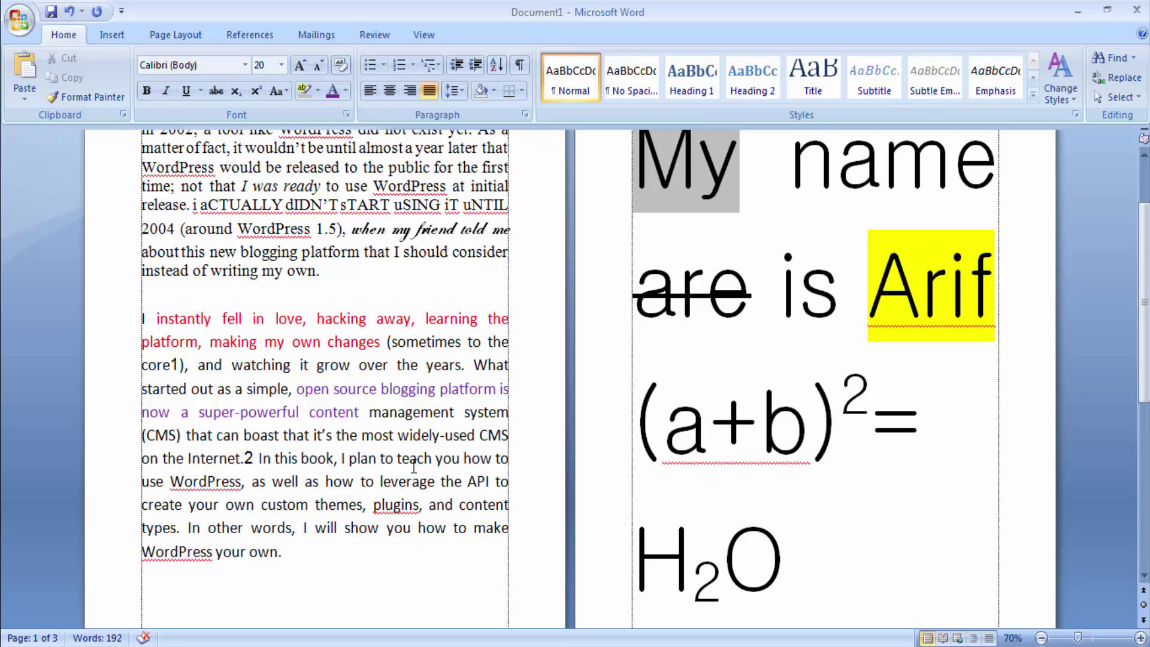
Step: Apply a deep pink font color from the extended color palette to "how to leverage the API to create your own custom themes, plugins"
left_click_drag(351, 482, 410, 509)
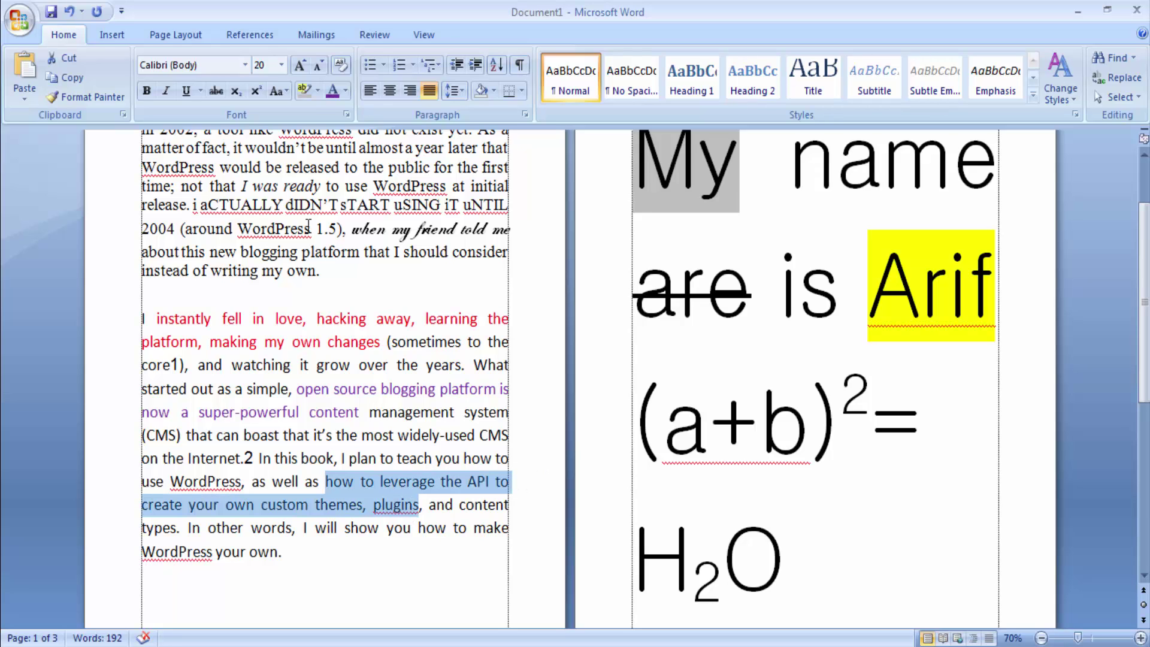
left_click(345, 91)
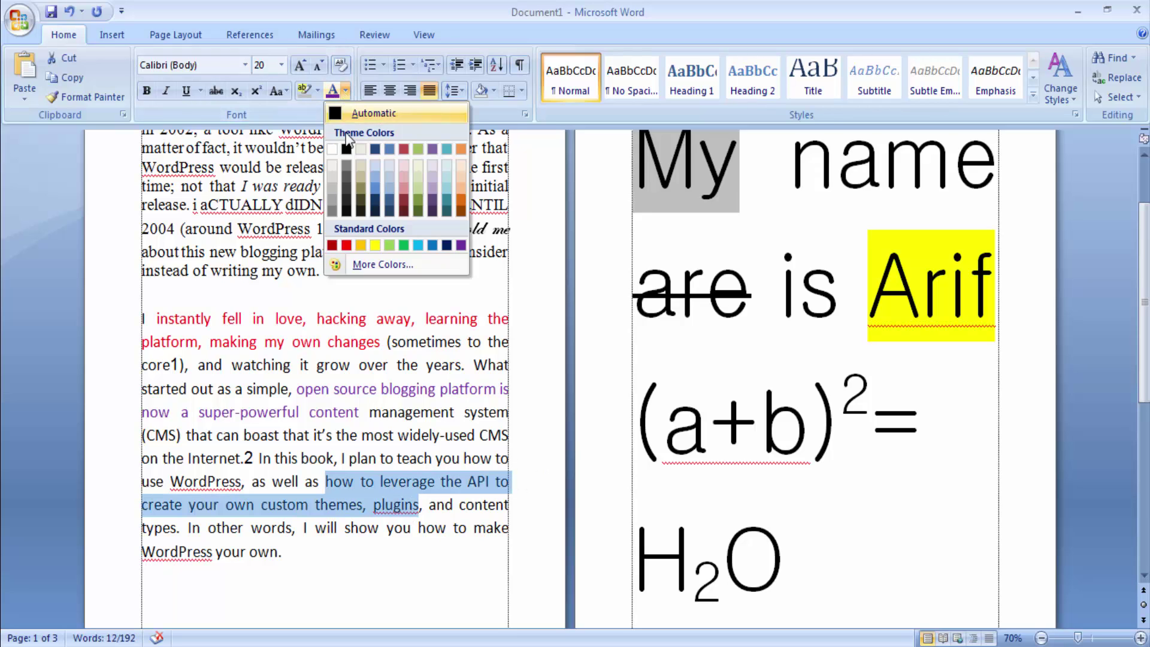
left_click(377, 265)
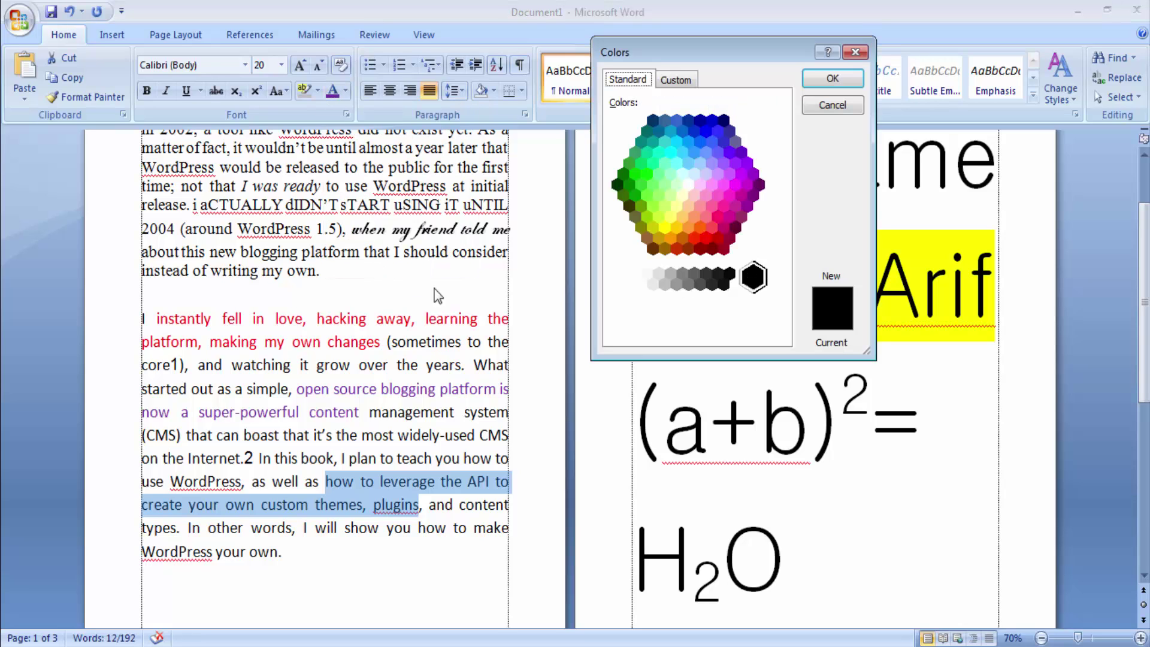
left_click(717, 216)
left_click(832, 81)
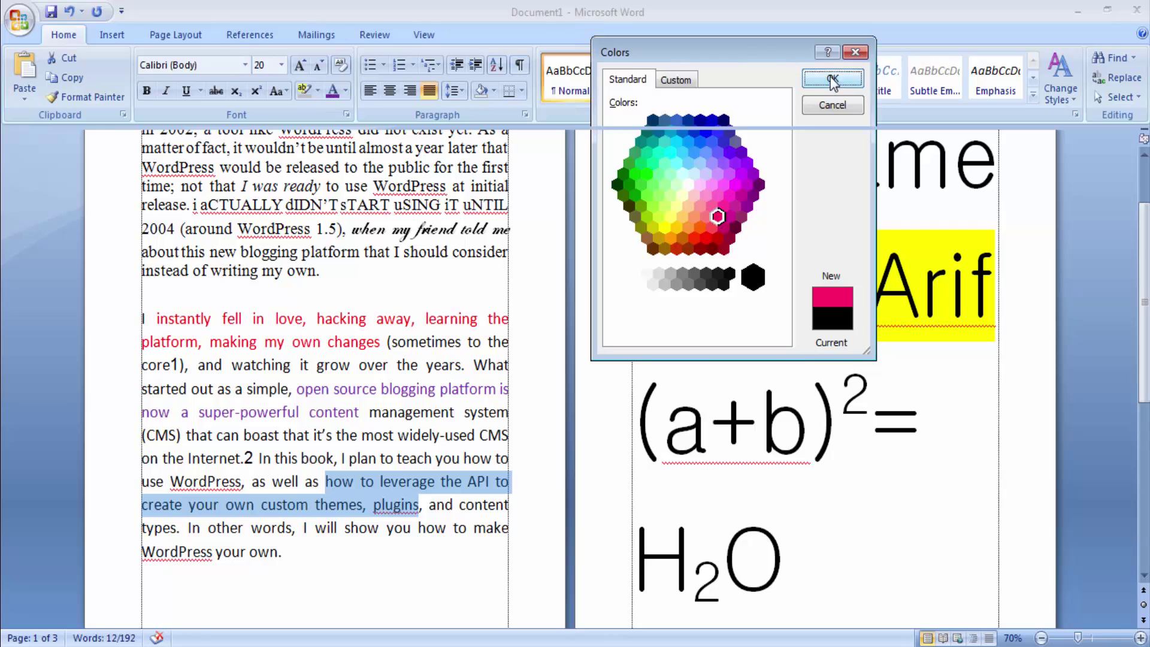
left_click(453, 505)
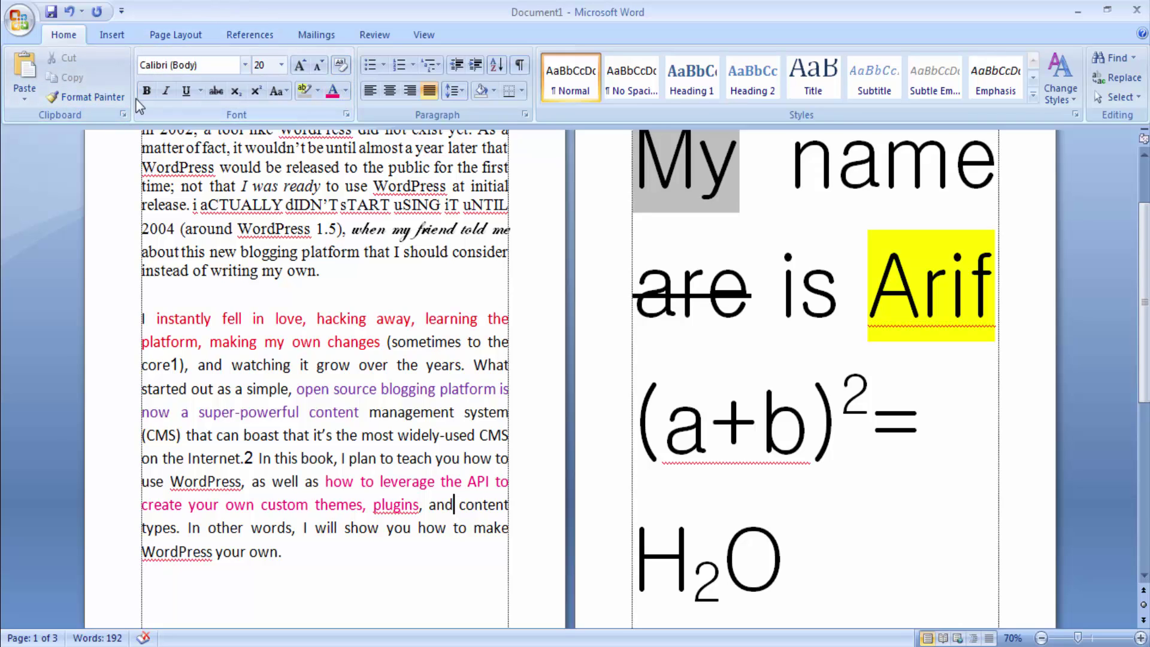
left_click(428, 357)
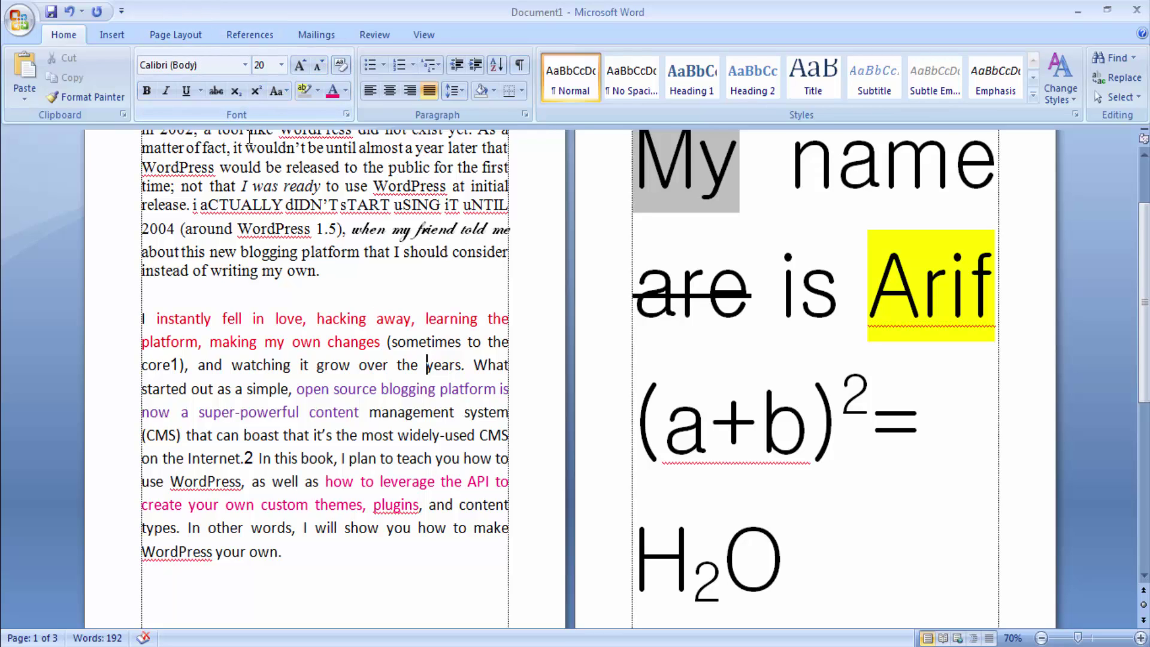
scroll(458, 332, "up", 1)
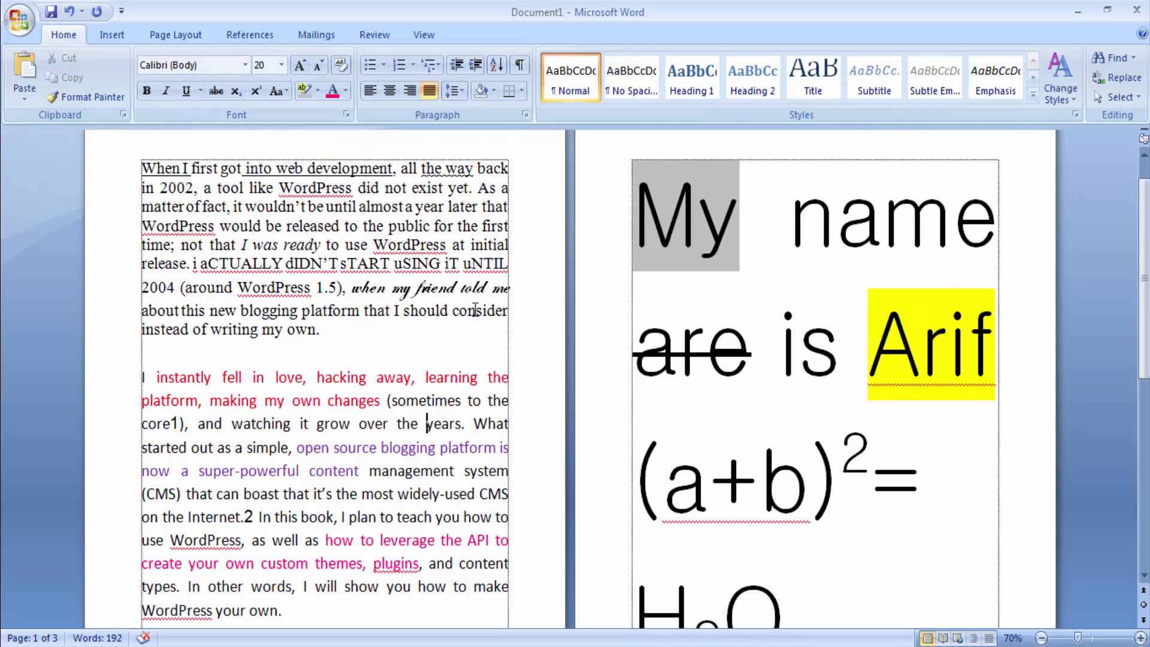